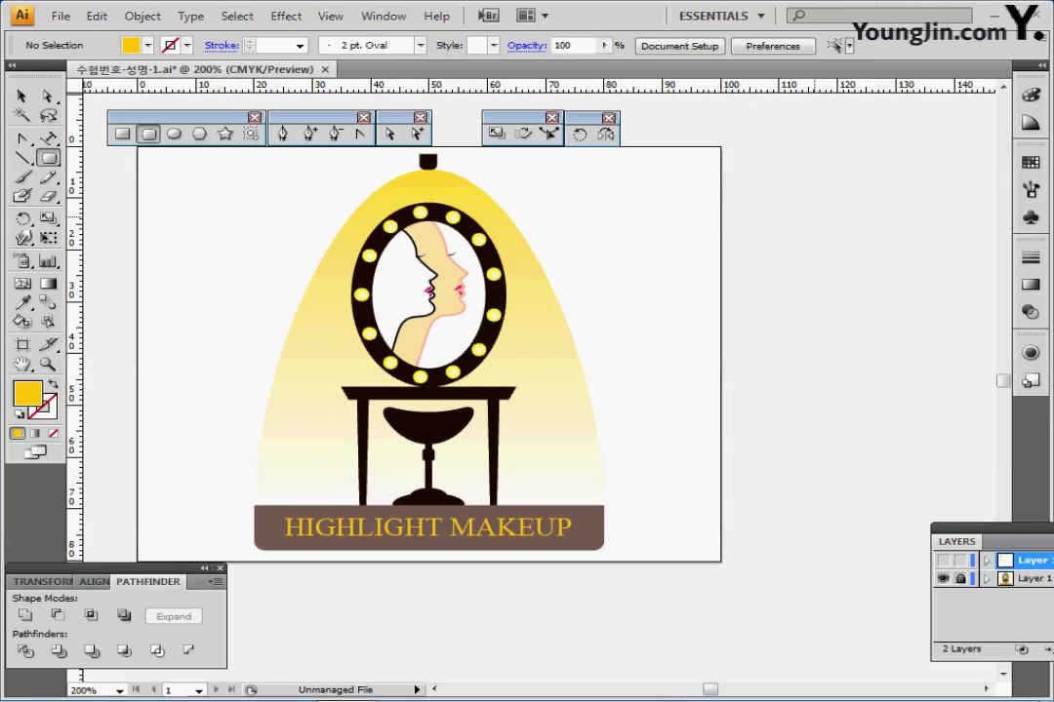
- Hide Layer 1 with the finished artwork, show the empty layer above it, and display the guides
{"action": "left_click", "coordinate": [943, 578]}
{"action": "left_click", "coordinate": [942, 560]}
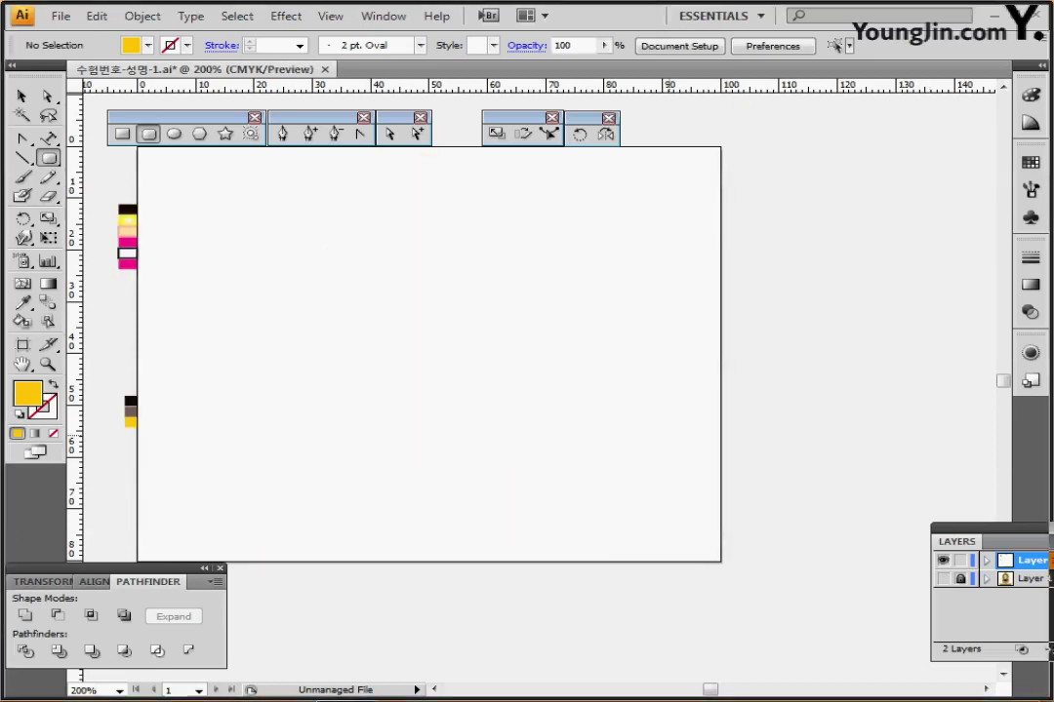
{"action": "key", "text": "ctrl+semicolon"}
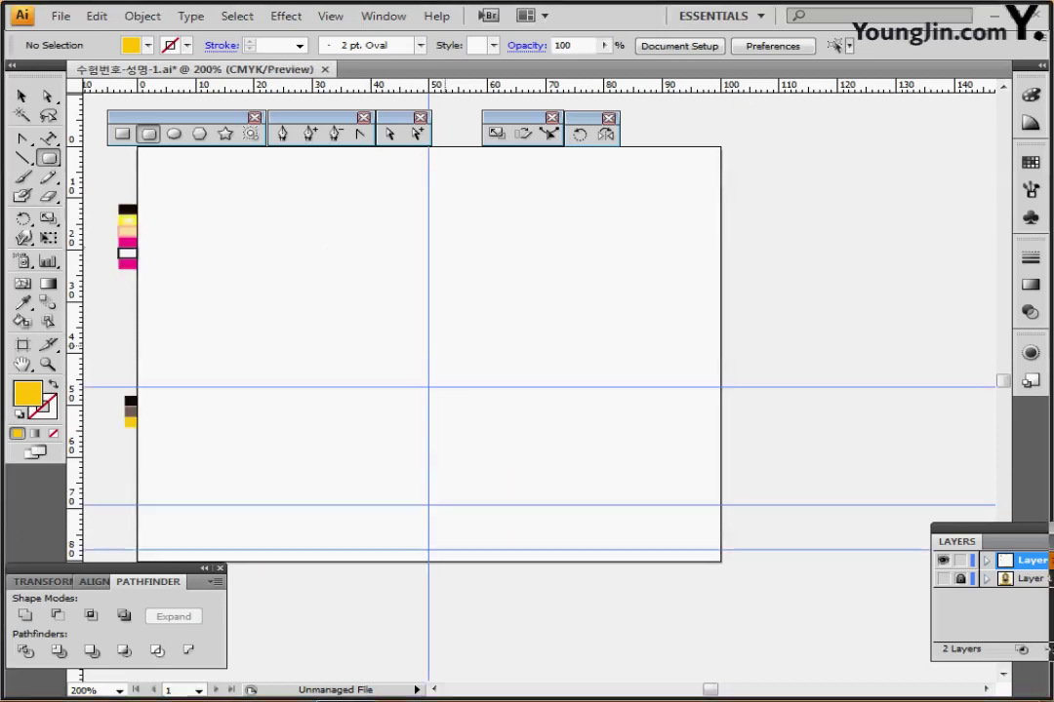
{"action": "key", "text": "ctrl+plus"}
{"action": "key", "text": "ctrl+minus"}
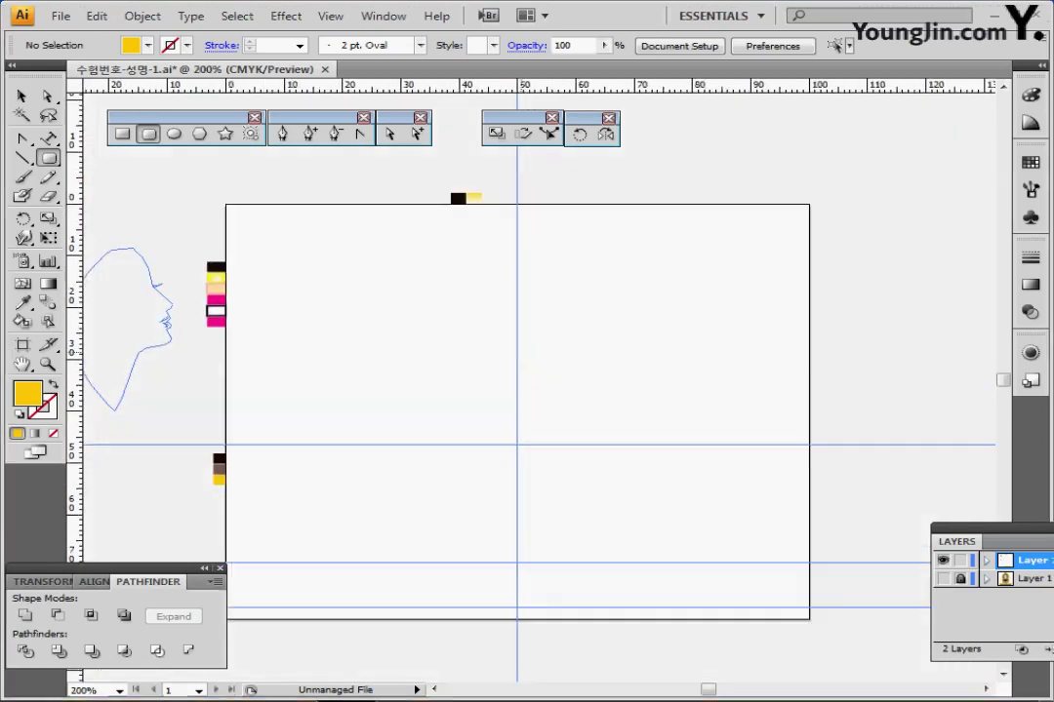
{"action": "left_click_drag", "start_coordinate": [429, 365], "coordinate": [398, 369]}
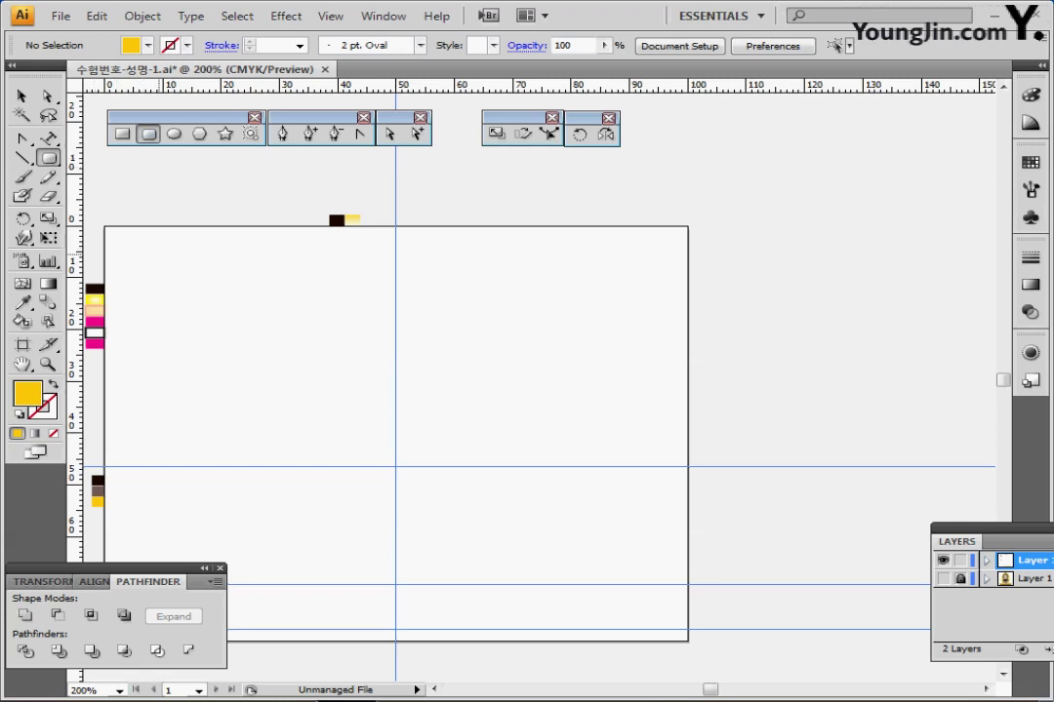
- Using the default fill and stroke, create a 3 × 4 mm rounded rectangle with 1 mm corner radius, centered on the vertical guide near the artboard's upper edge
{"action": "key", "text": "d"}
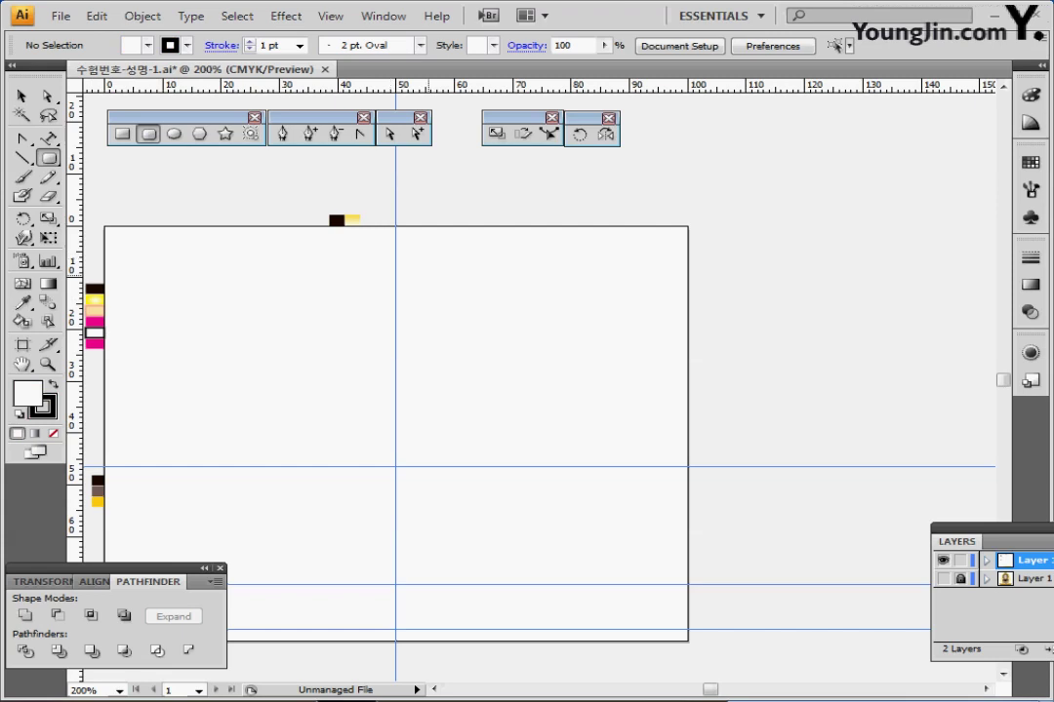
{"action": "left_click", "coordinate": [425, 276], "text": "ctrl"}
{"action": "left_click", "coordinate": [520, 386], "text": "ctrl"}
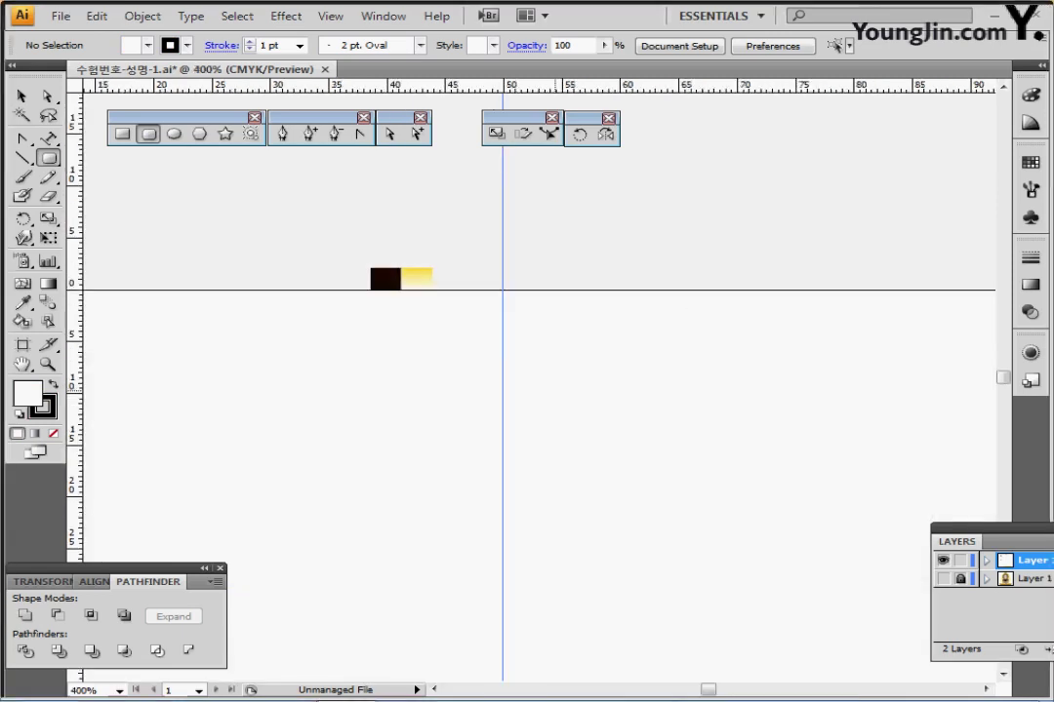
{"action": "left_click", "coordinate": [582, 412], "text": "ctrl"}
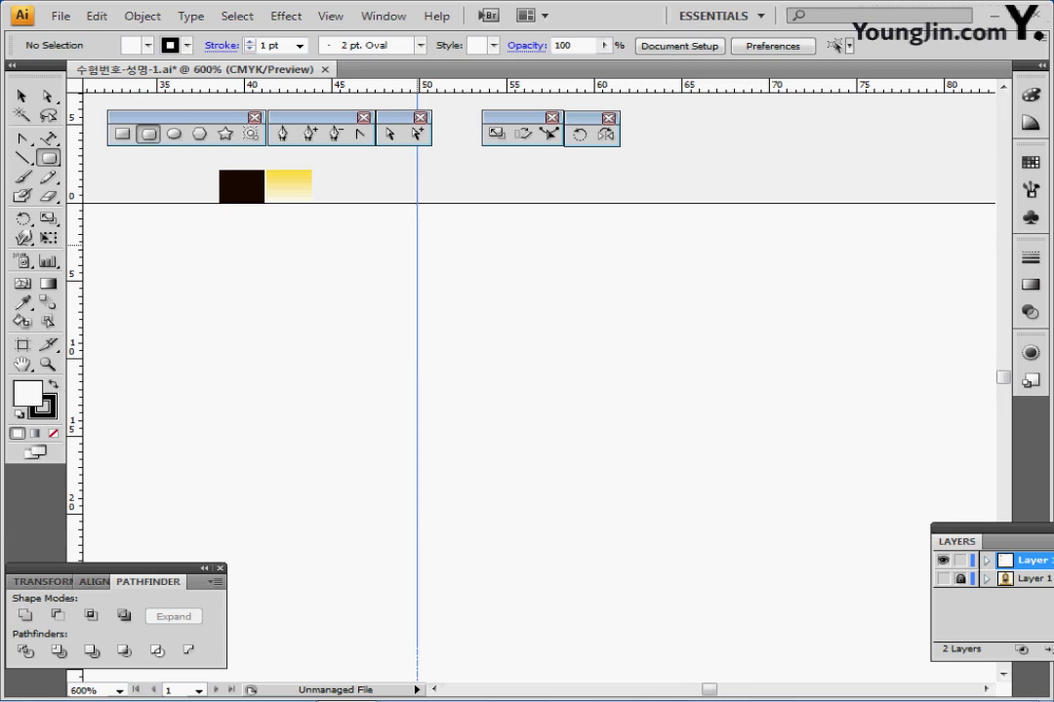
{"action": "left_click", "coordinate": [418, 245]}
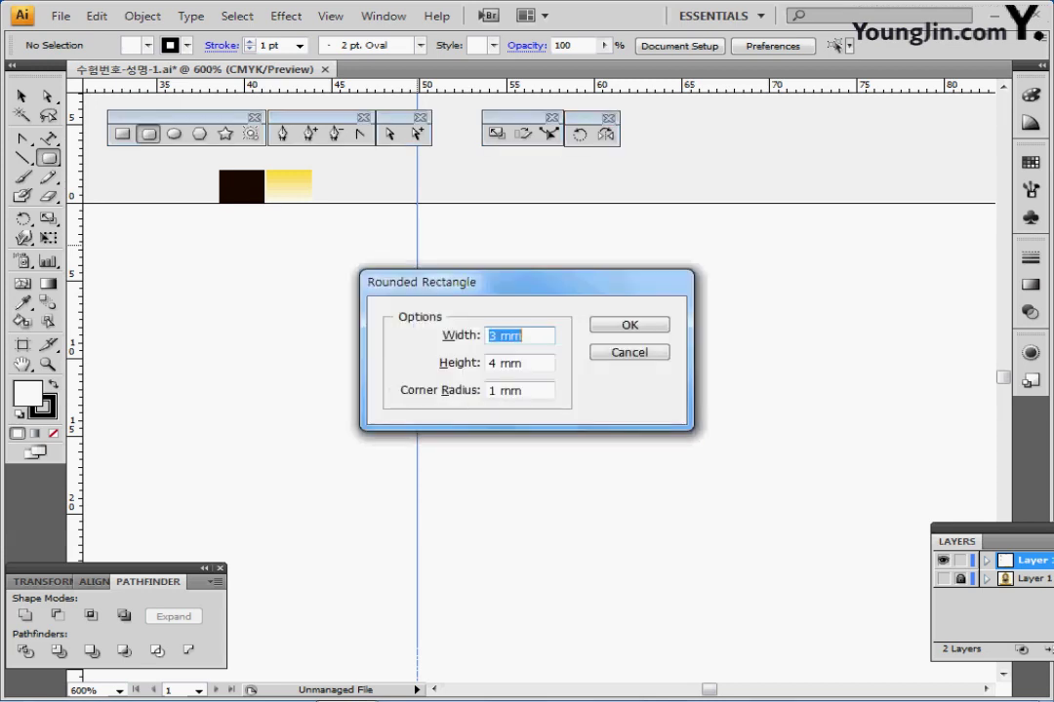
{"action": "key", "text": "Tab"}
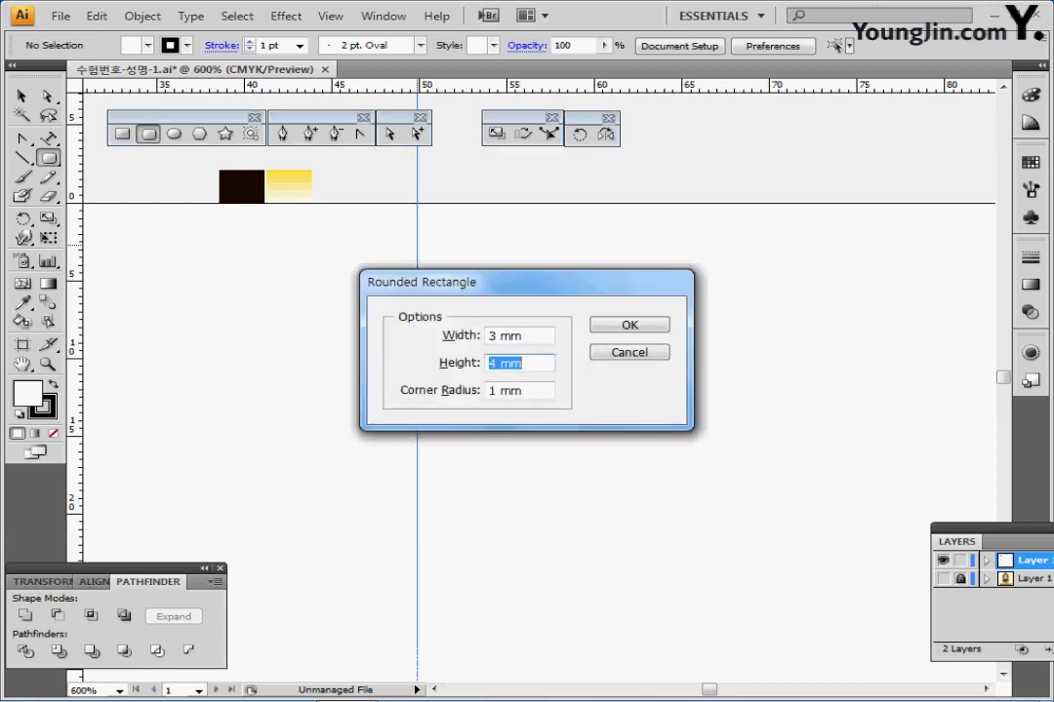
{"action": "key", "text": "Tab"}
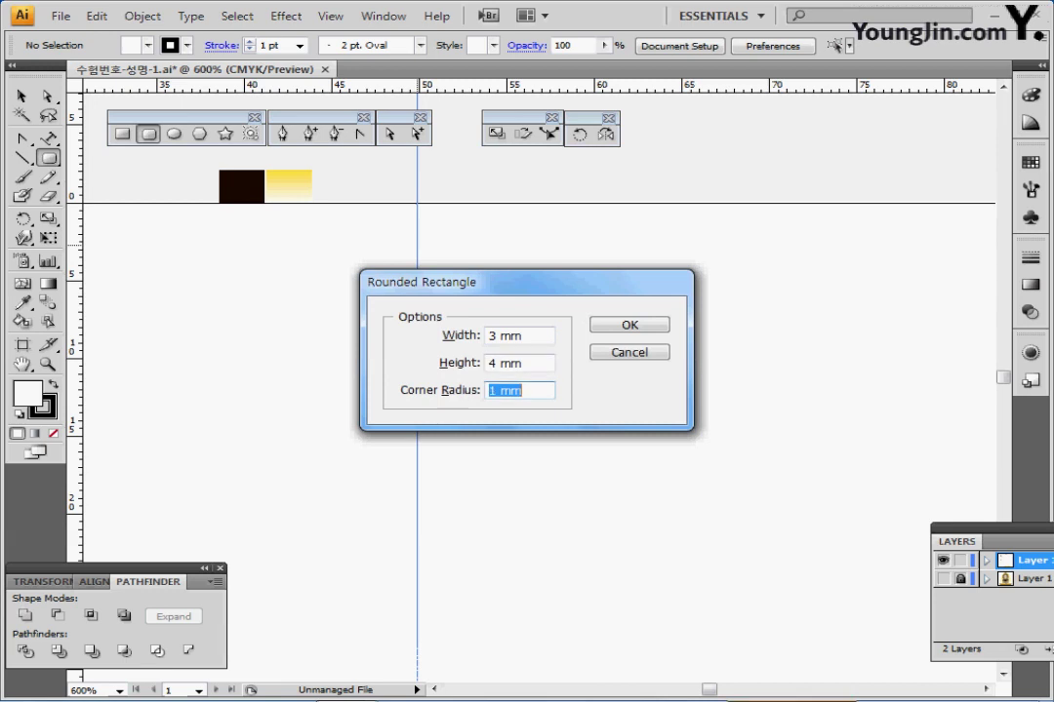
{"action": "key", "text": "Return"}
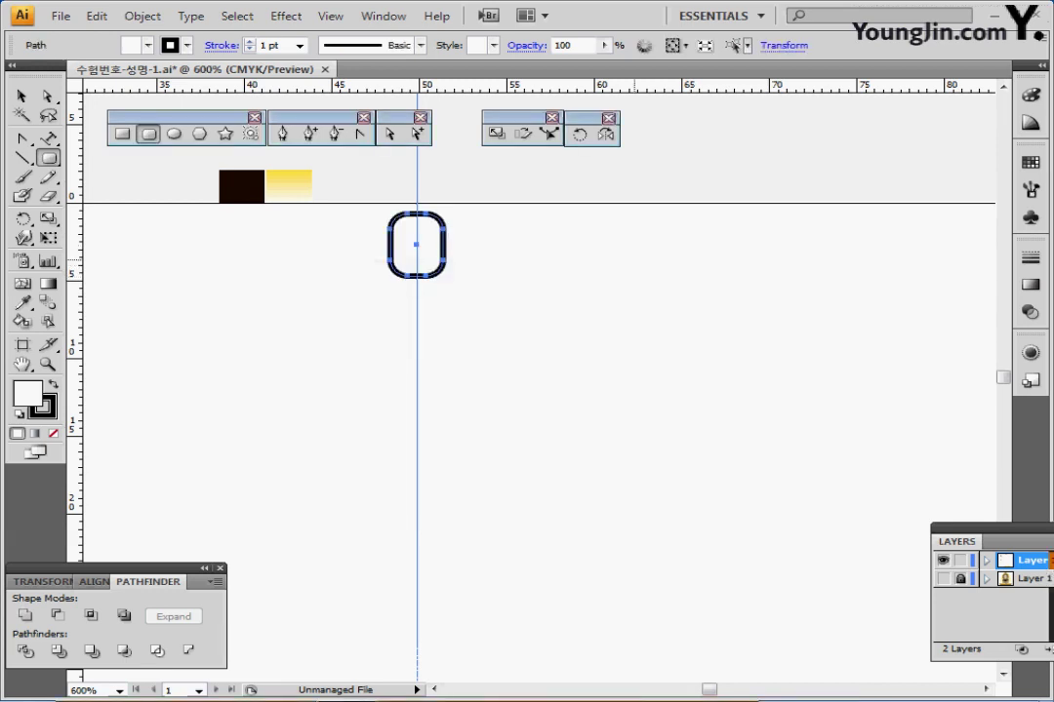
- Delete the rounded rectangle's two uppermost anchor points and join the open ends with a straight flat top
{"action": "key", "text": "ctrl+equal"}
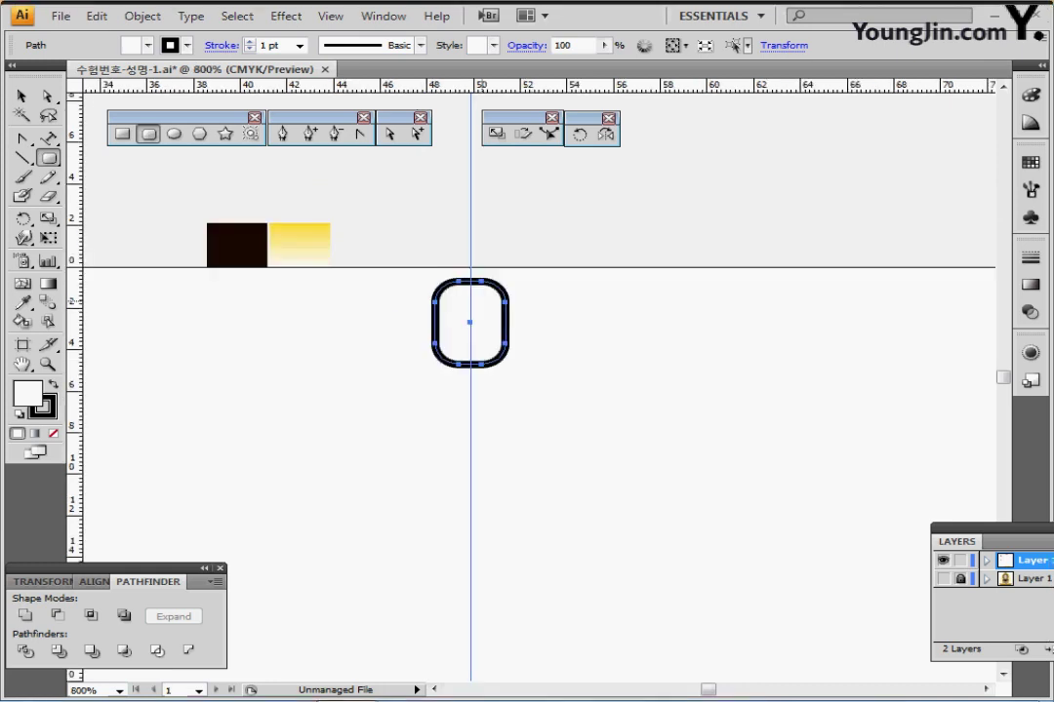
{"action": "key", "text": "a"}
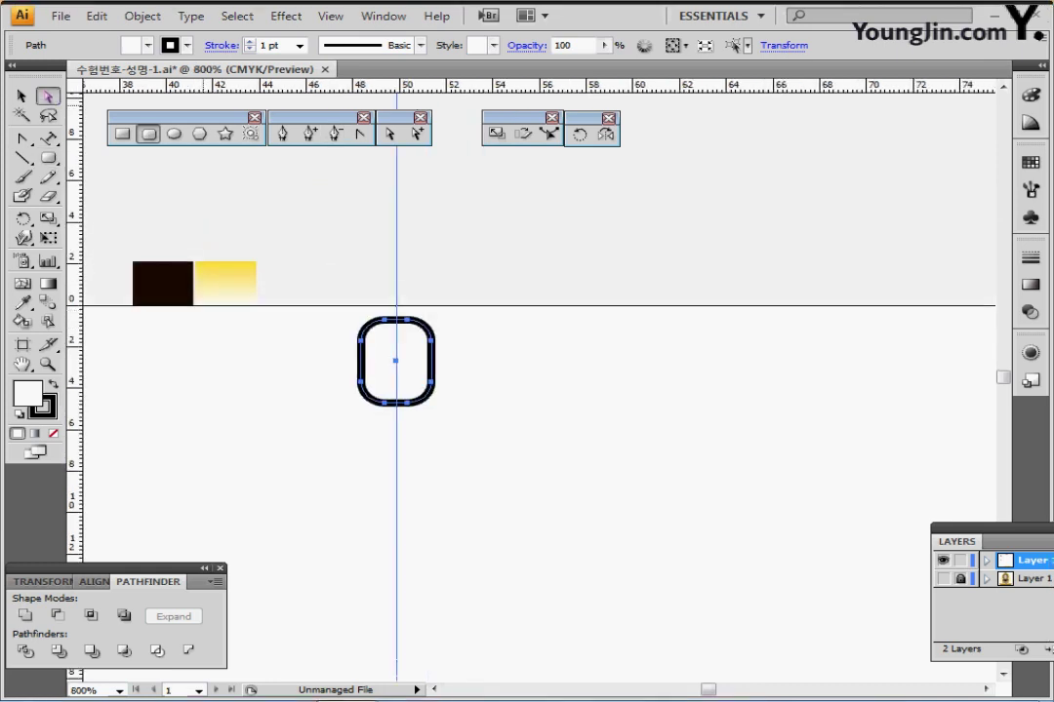
{"action": "left_click_drag", "start_coordinate": [339, 293], "coordinate": [453, 326]}
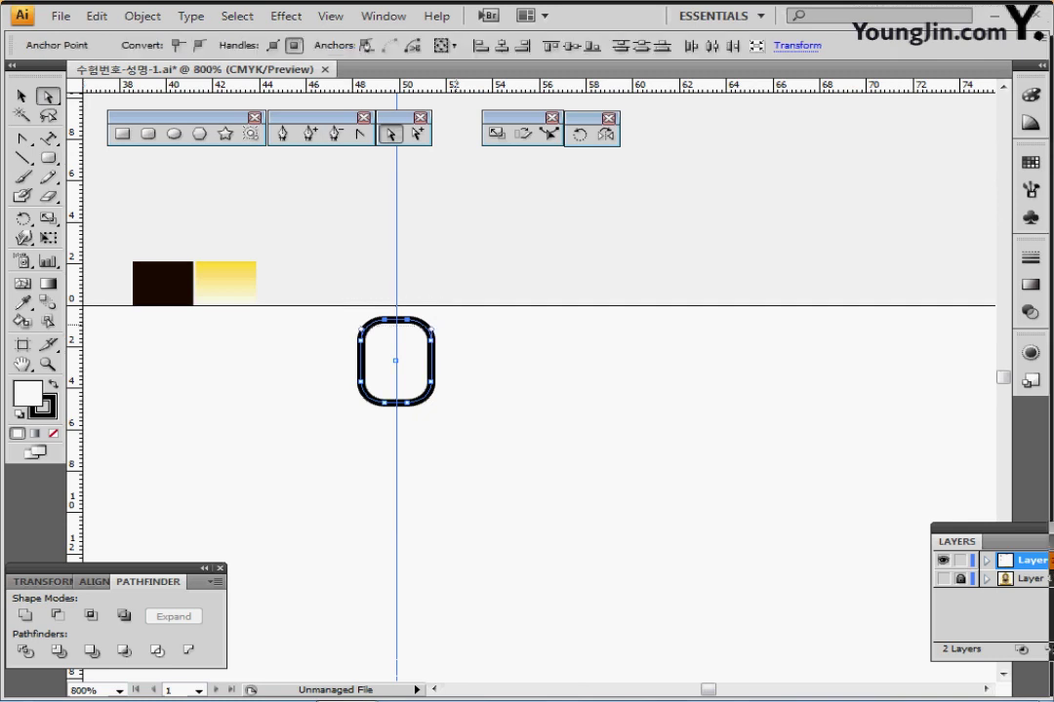
{"action": "key", "text": "Delete"}
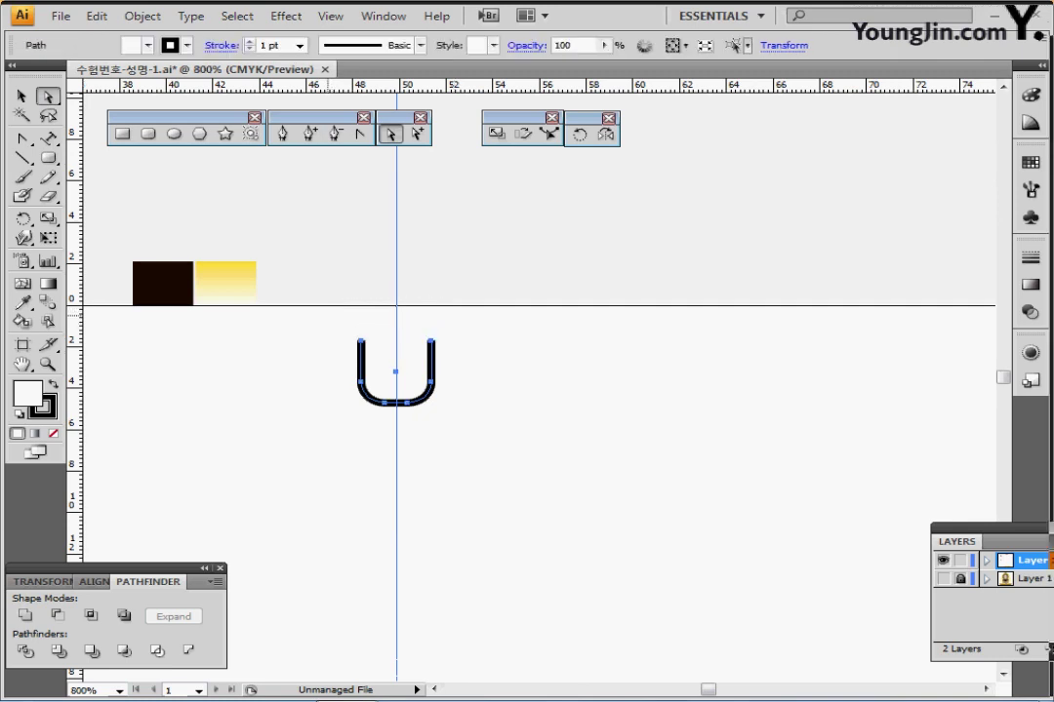
{"action": "left_click_drag", "start_coordinate": [328, 318], "coordinate": [481, 349]}
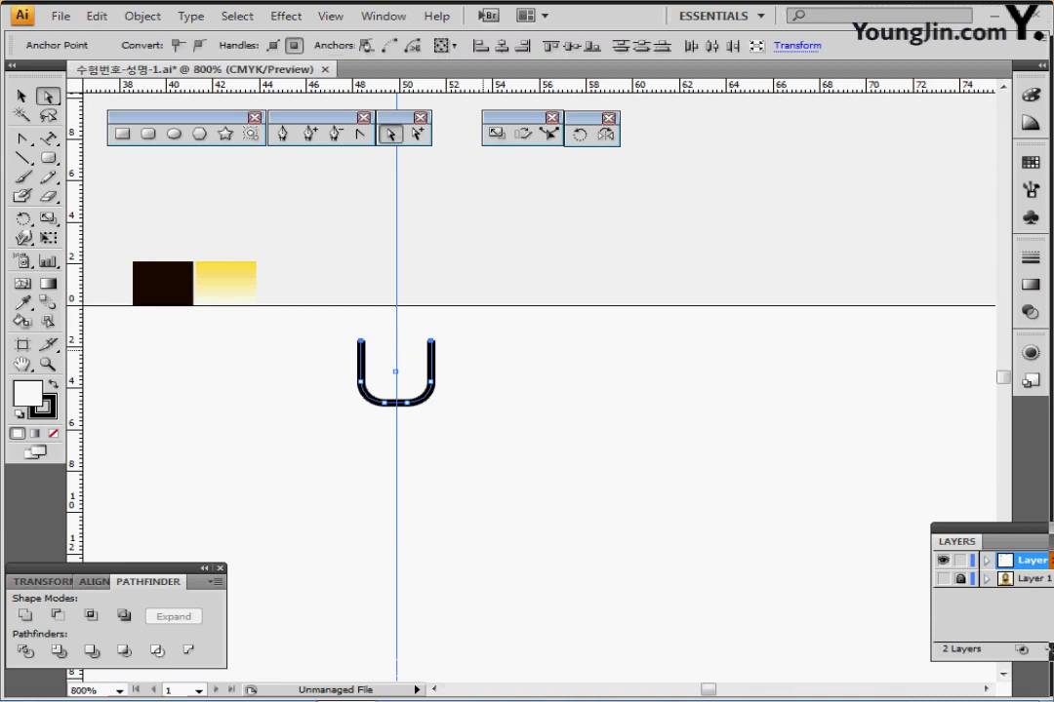
{"action": "key", "text": "ctrl+j"}
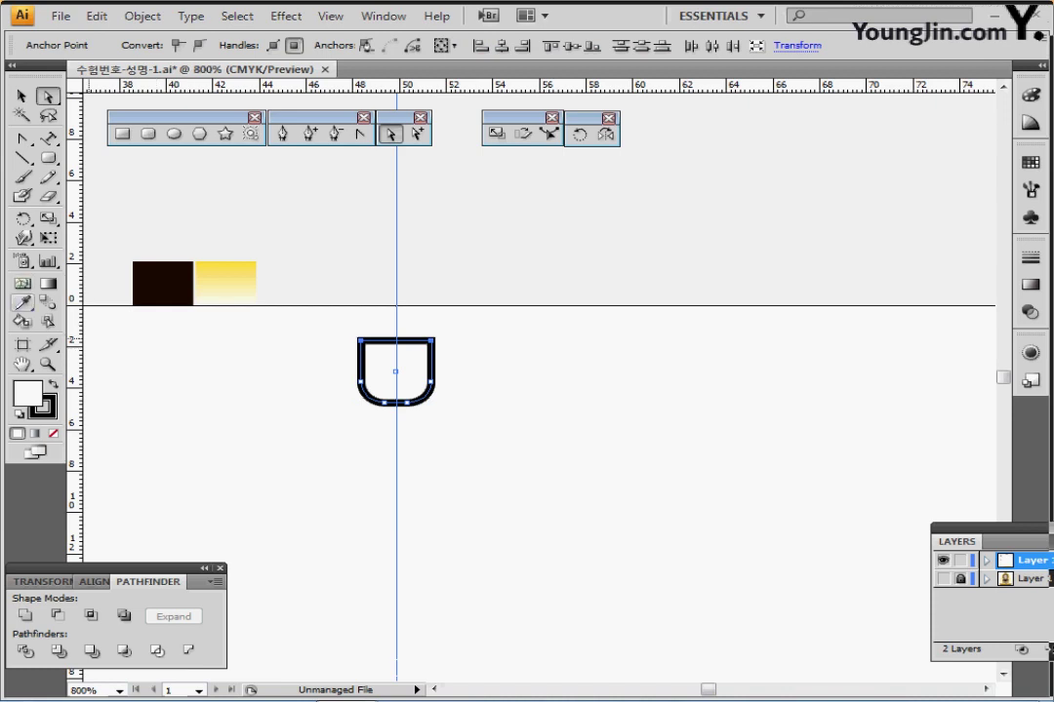
- Apply the dark brown-black sample swatch's color to the flat-topped lamp shape using the Eyedropper, then deselect it
{"action": "left_click", "coordinate": [23, 303]}
{"action": "left_click", "coordinate": [162, 283]}
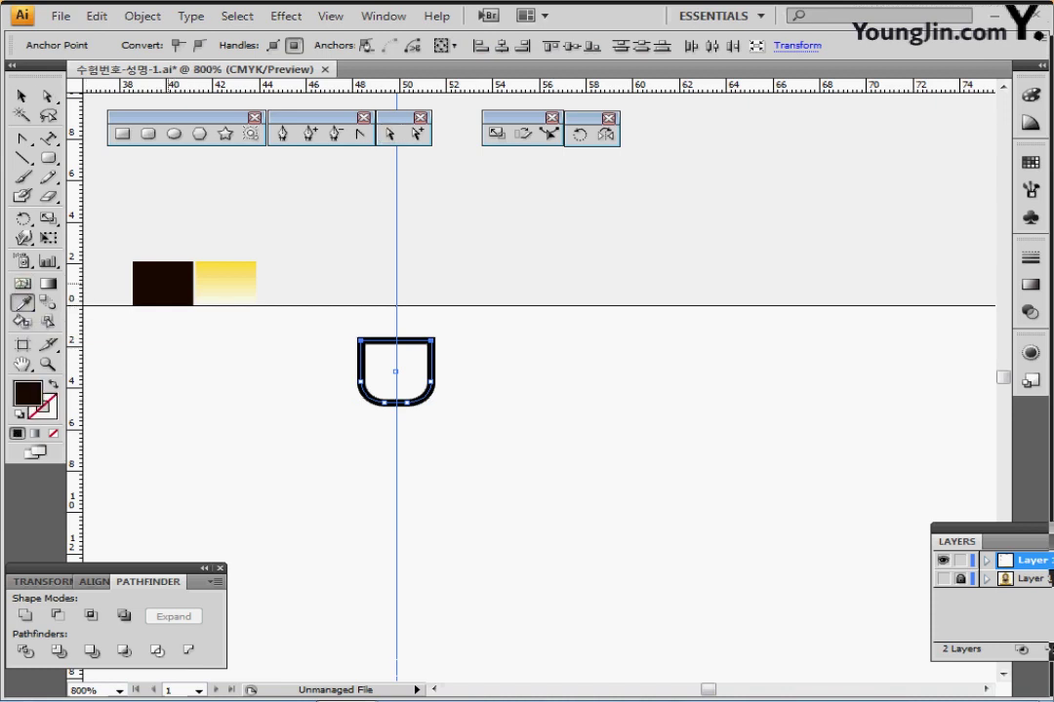
{"action": "key", "text": "ctrl+shift+a"}
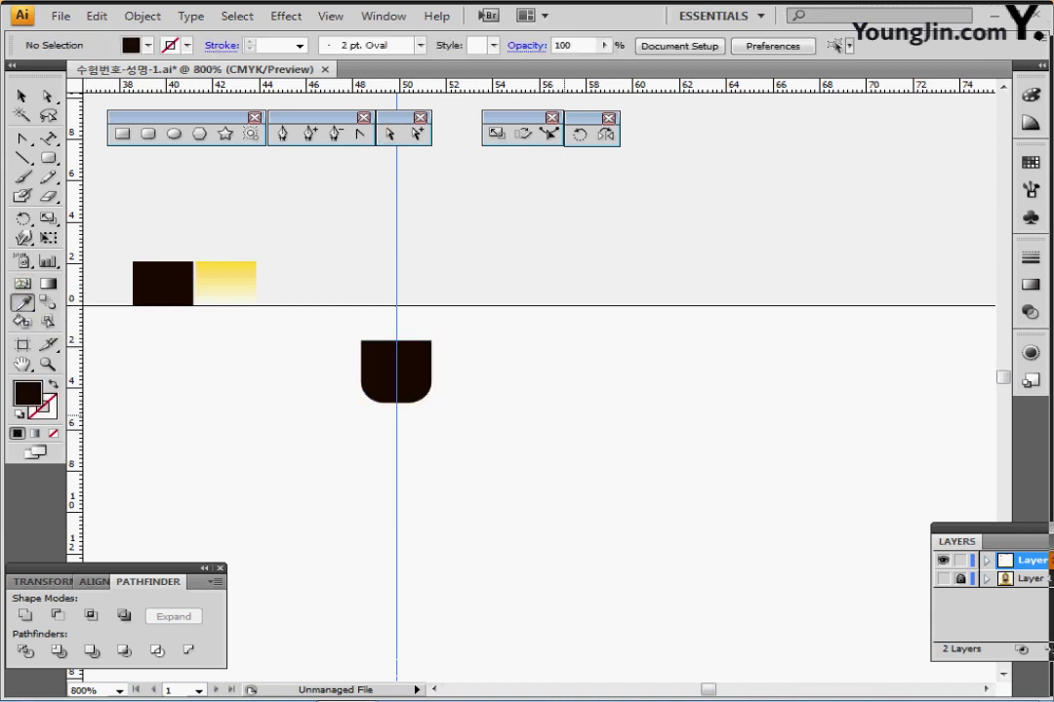
- Create an ellipse 60 mm wide and 90 mm high, centered on the vertical guide below the lamp shape
{"action": "left_click", "coordinate": [548, 421], "text": "ctrl+alt"}
{"action": "left_click", "coordinate": [548, 423], "text": "ctrl+alt"}
{"action": "left_click_drag", "start_coordinate": [532, 432], "coordinate": [488, 269]}
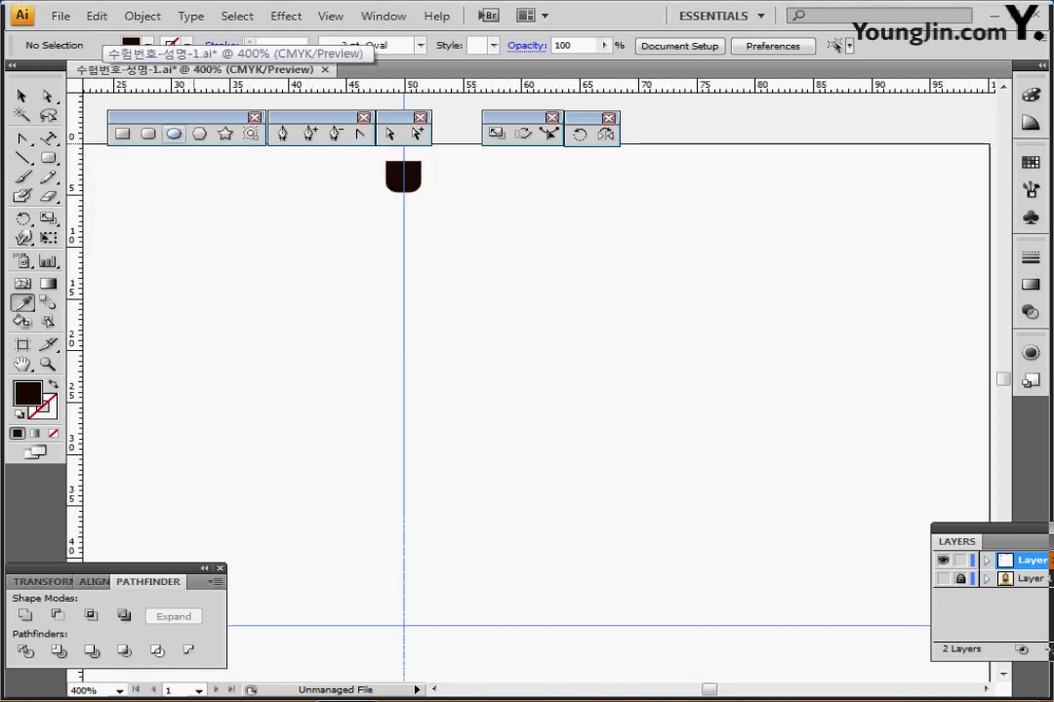
{"action": "left_click", "coordinate": [174, 135]}
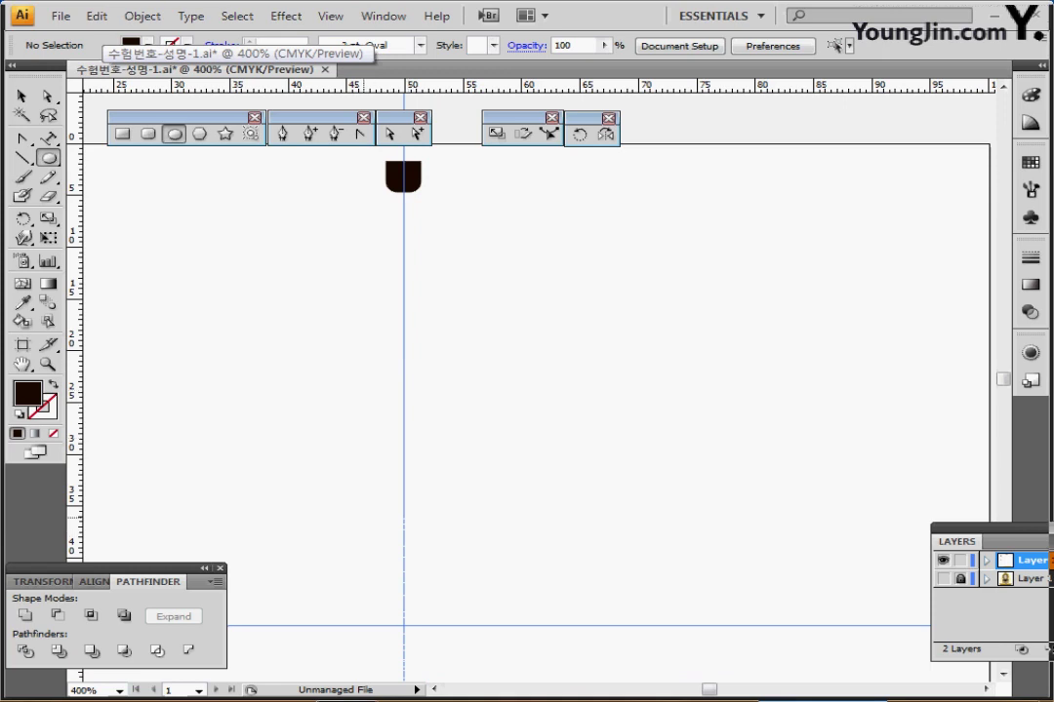
{"action": "left_click", "coordinate": [404, 541]}
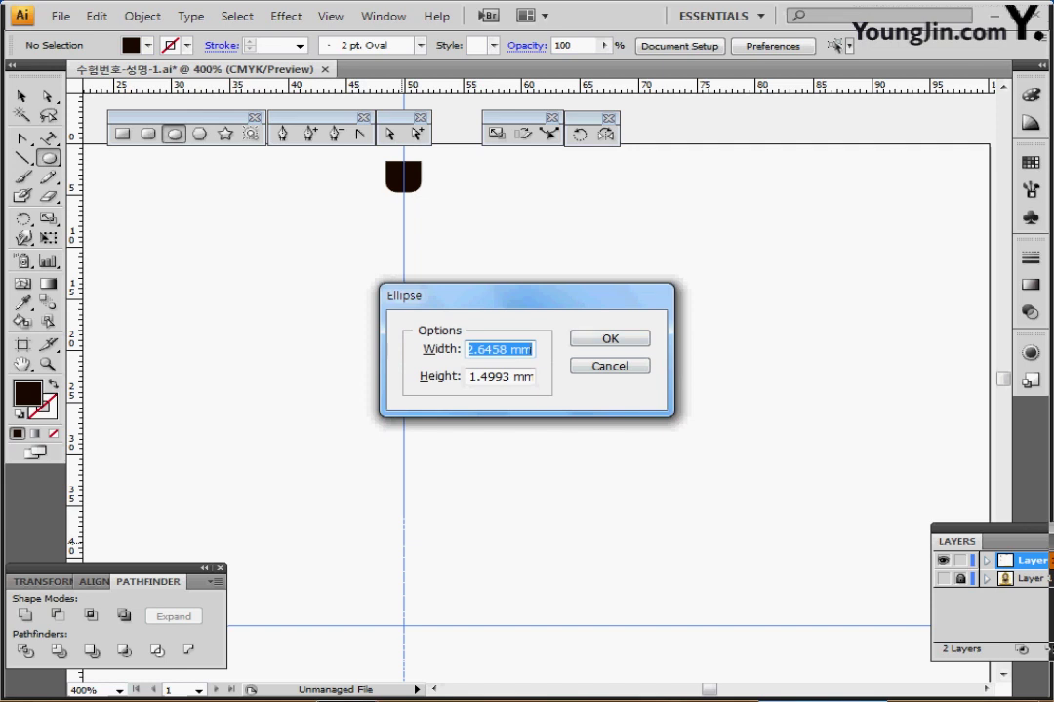
{"action": "type", "text": "30"}
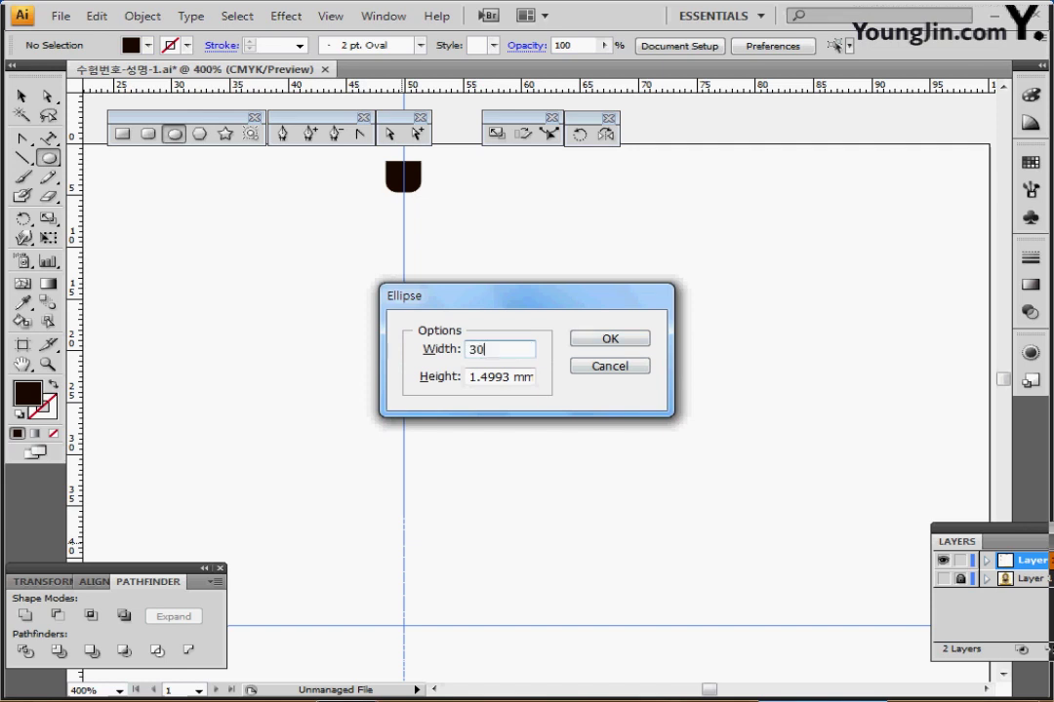
{"action": "key", "text": "Tab"}
{"action": "key", "text": "Tab"}
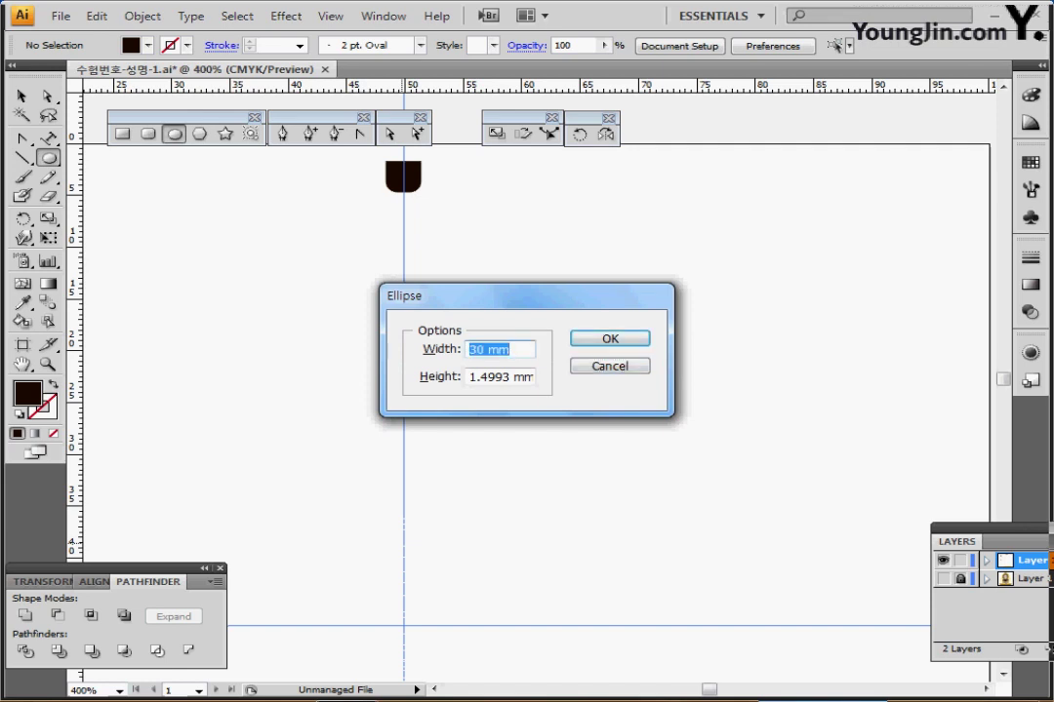
{"action": "type", "text": "90"}
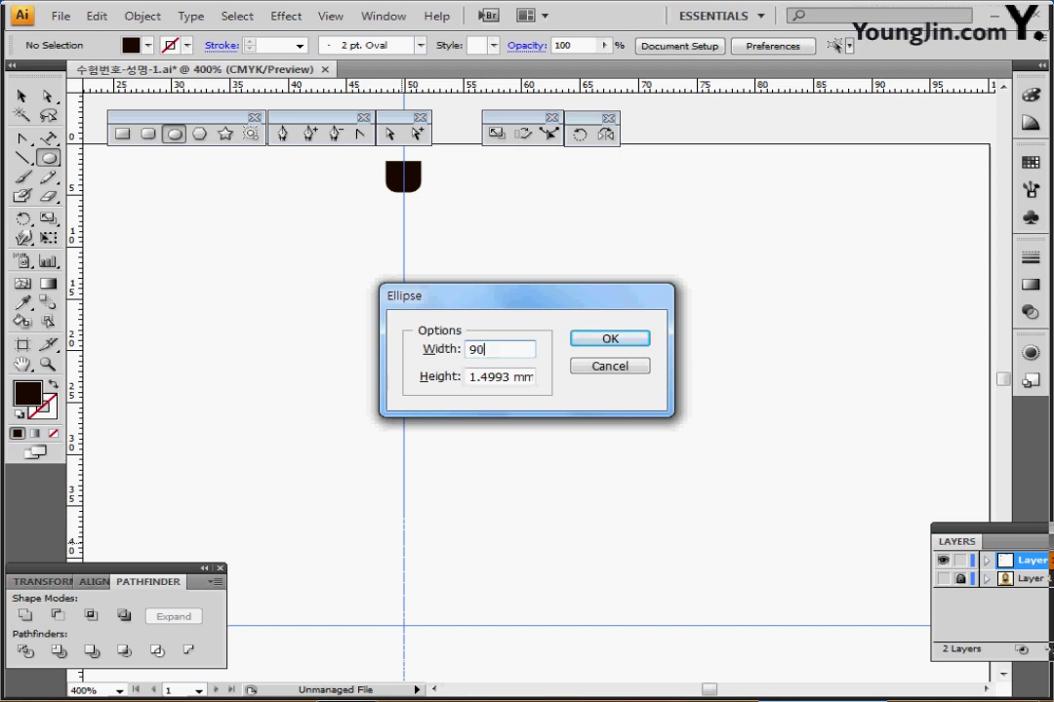
{"action": "key", "text": "Tab"}
{"action": "key", "text": "Tab"}
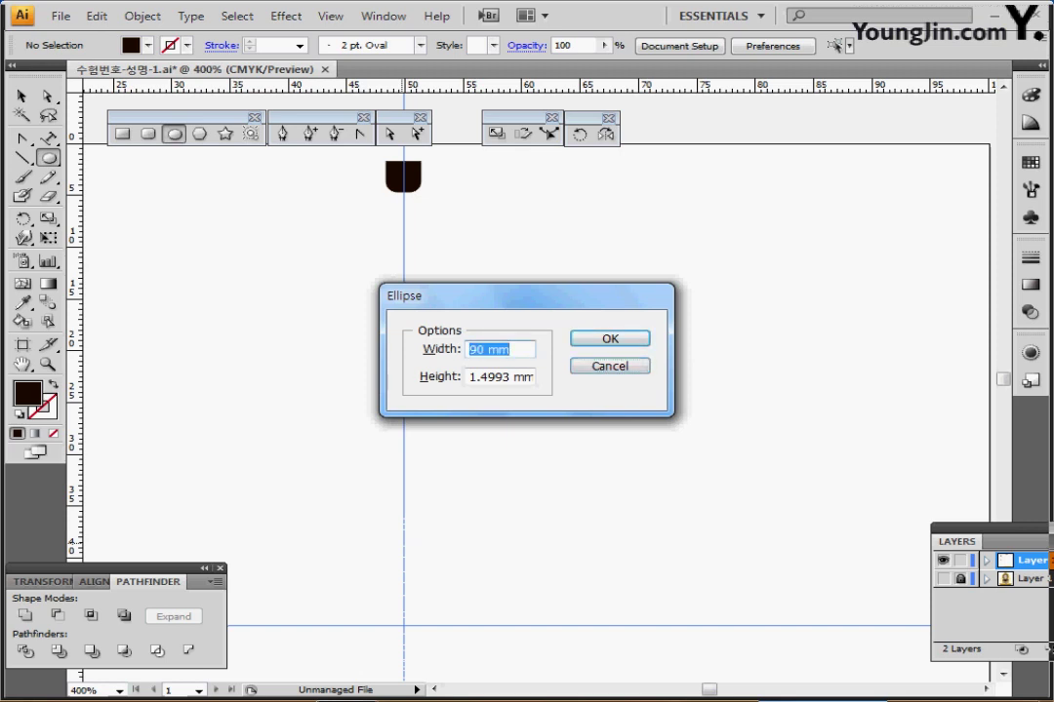
{"action": "type", "text": "60"}
{"action": "key", "text": "Tab"}
{"action": "type", "text": "90"}
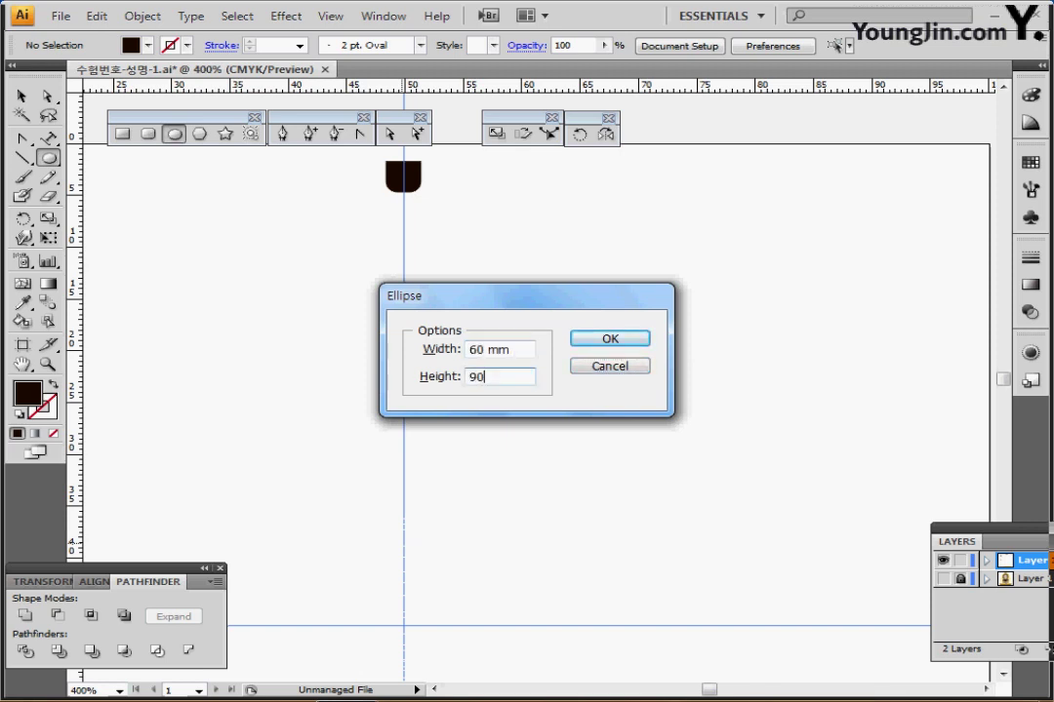
{"action": "key", "text": "Return"}
- Move the large ellipse down along the vertical guide until its upper edge meets the base of the lamp shape
{"action": "key", "text": "ctrl+minus"}
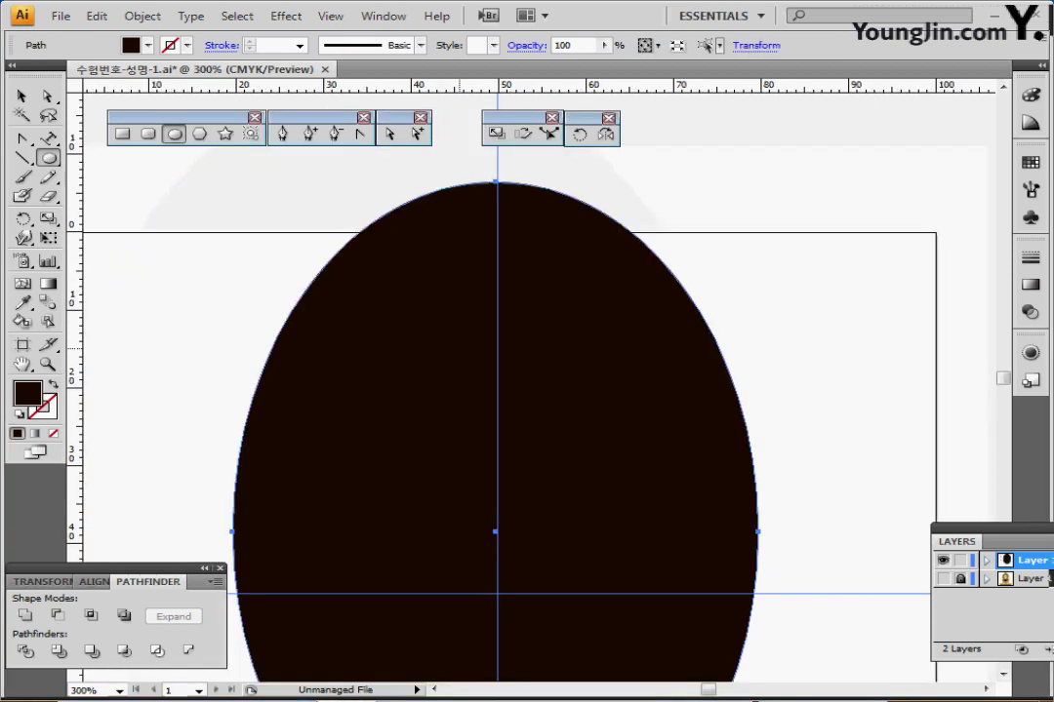
{"action": "left_click_drag", "start_coordinate": [488, 384], "coordinate": [435, 313]}
{"action": "left_click_drag", "start_coordinate": [495, 267], "coordinate": [513, 362]}
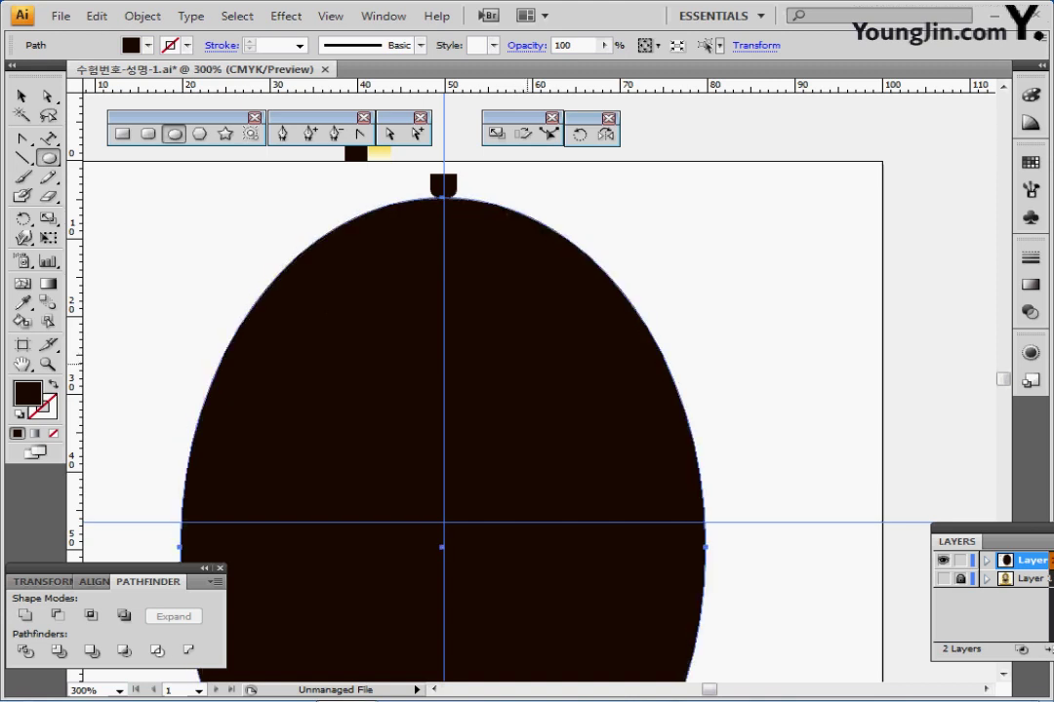
- Delete the ellipse's lowest anchor point to leave only its upper half as a dome
{"action": "key", "text": "ctrl+minus"}
{"action": "left_click_drag", "start_coordinate": [507, 420], "coordinate": [470, 310]}
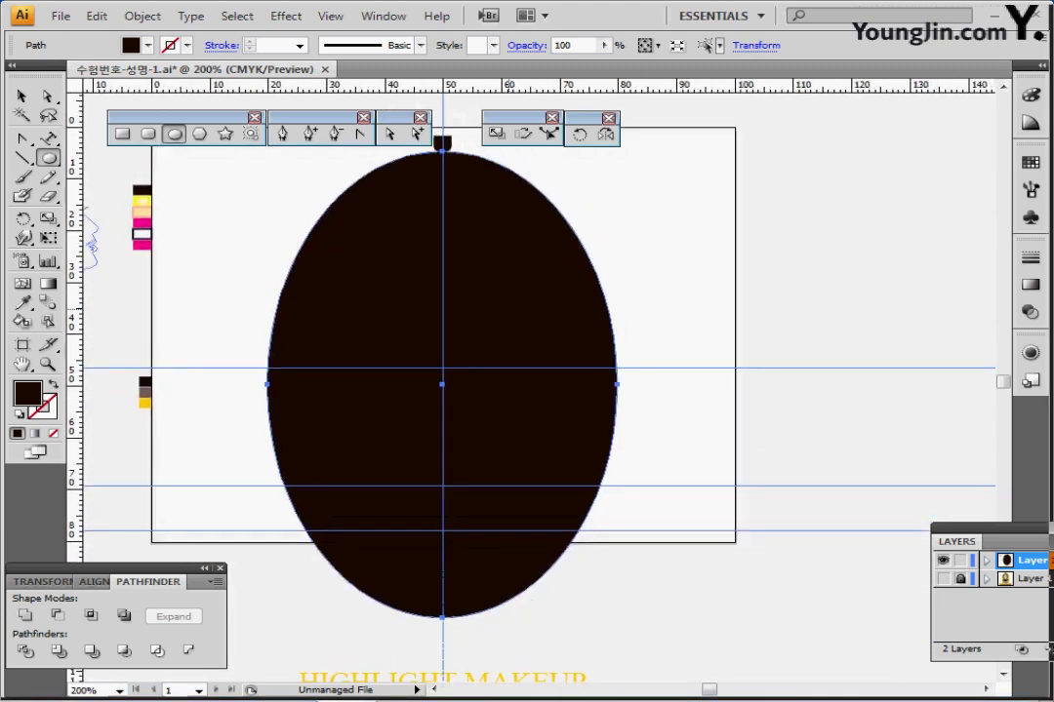
{"action": "left_click", "coordinate": [390, 134]}
{"action": "left_click_drag", "start_coordinate": [414, 600], "coordinate": [464, 624]}
{"action": "key", "text": "Delete"}
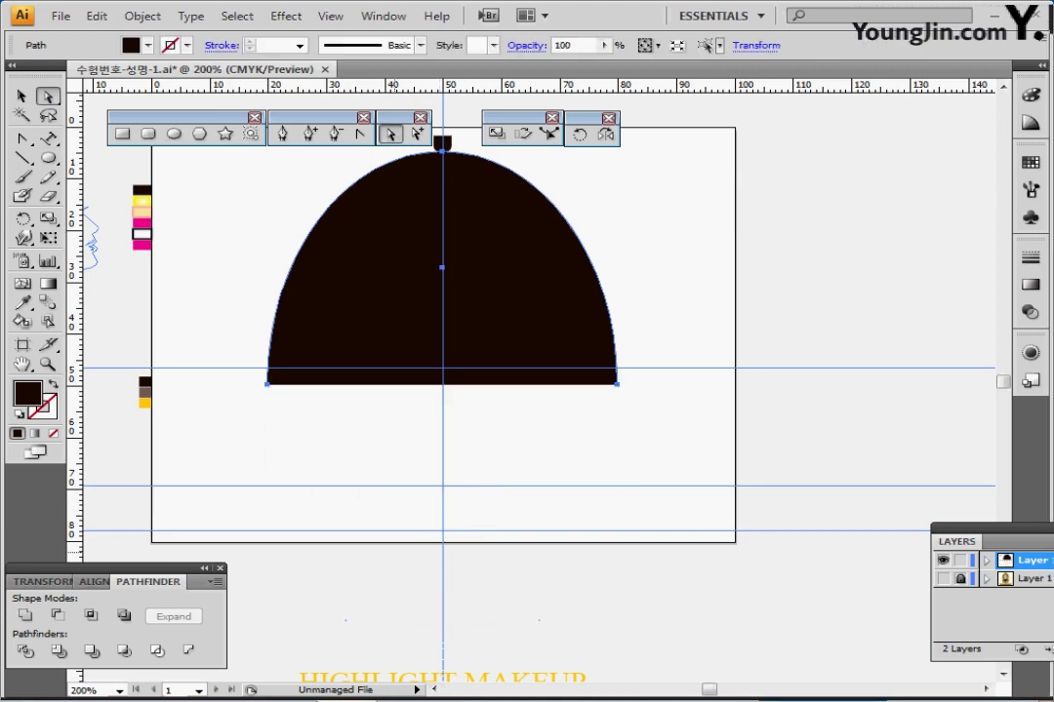
- Stretch the dome by moving its two lower corner points straight down to just below the middle horizontal guide
{"action": "left_click_drag", "start_coordinate": [235, 348], "coordinate": [640, 418]}
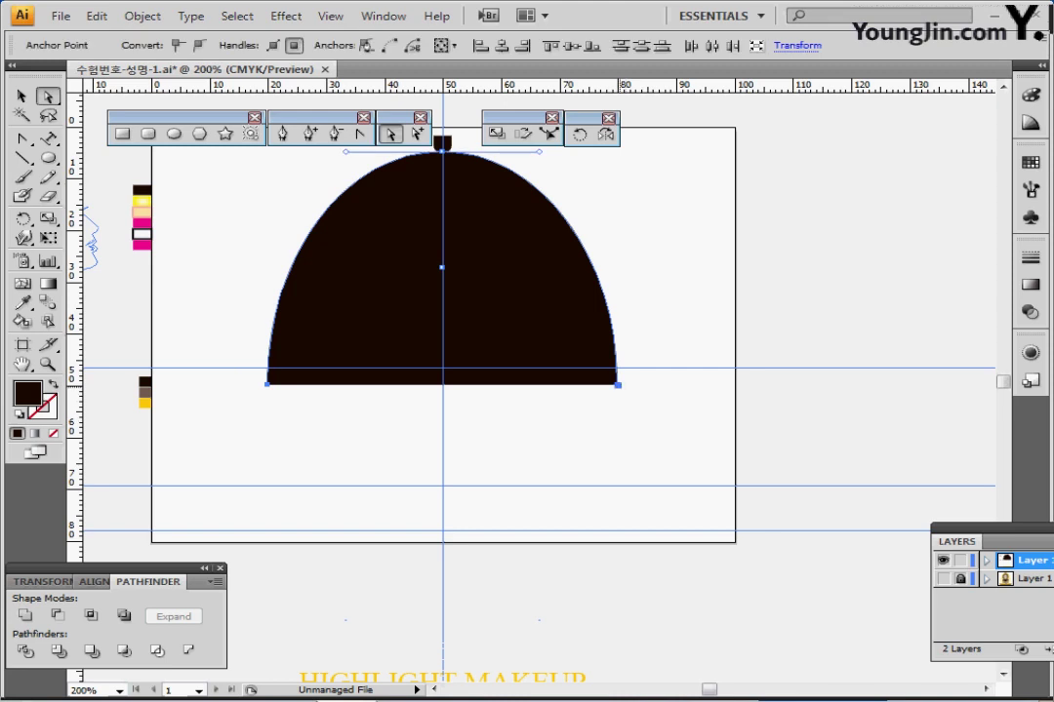
{"action": "left_click_drag", "start_coordinate": [618, 385], "coordinate": [617, 491]}
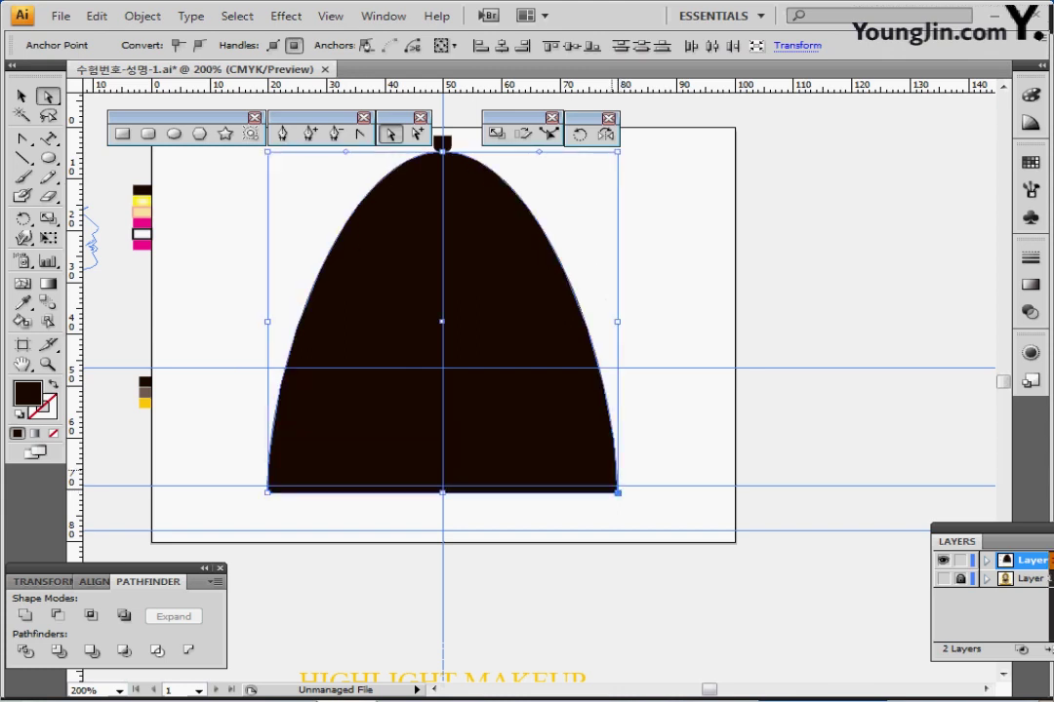
{"action": "left_click_drag", "start_coordinate": [540, 409], "coordinate": [507, 389]}
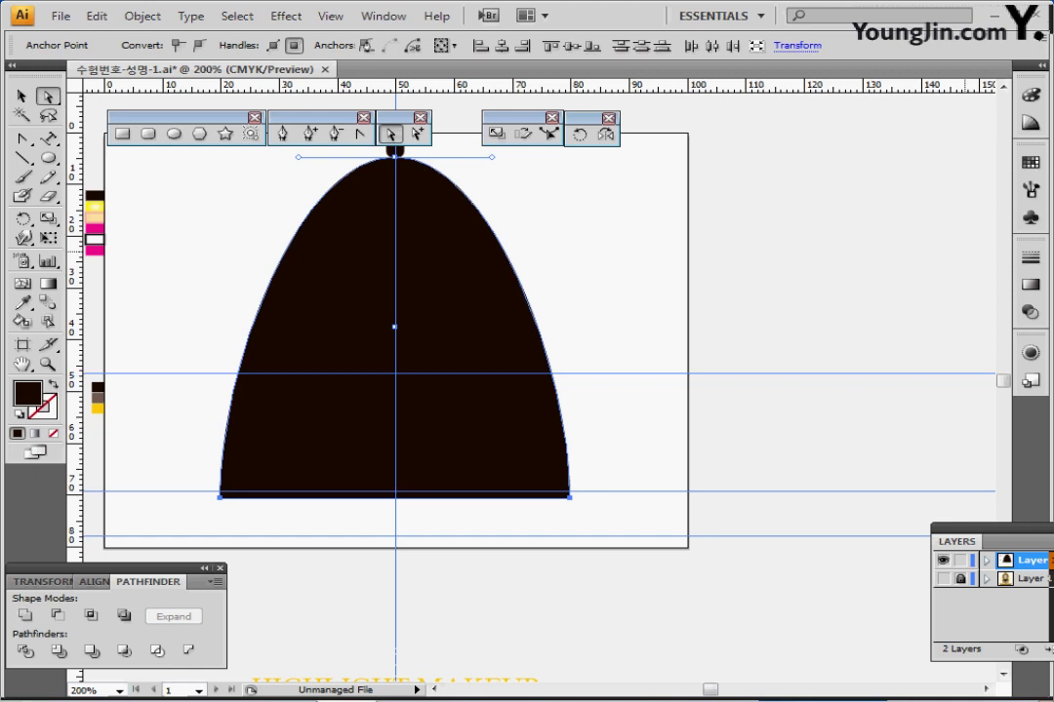
{"action": "scroll", "coordinate": [395, 342], "scroll_direction": "up", "scroll_amount": 2}
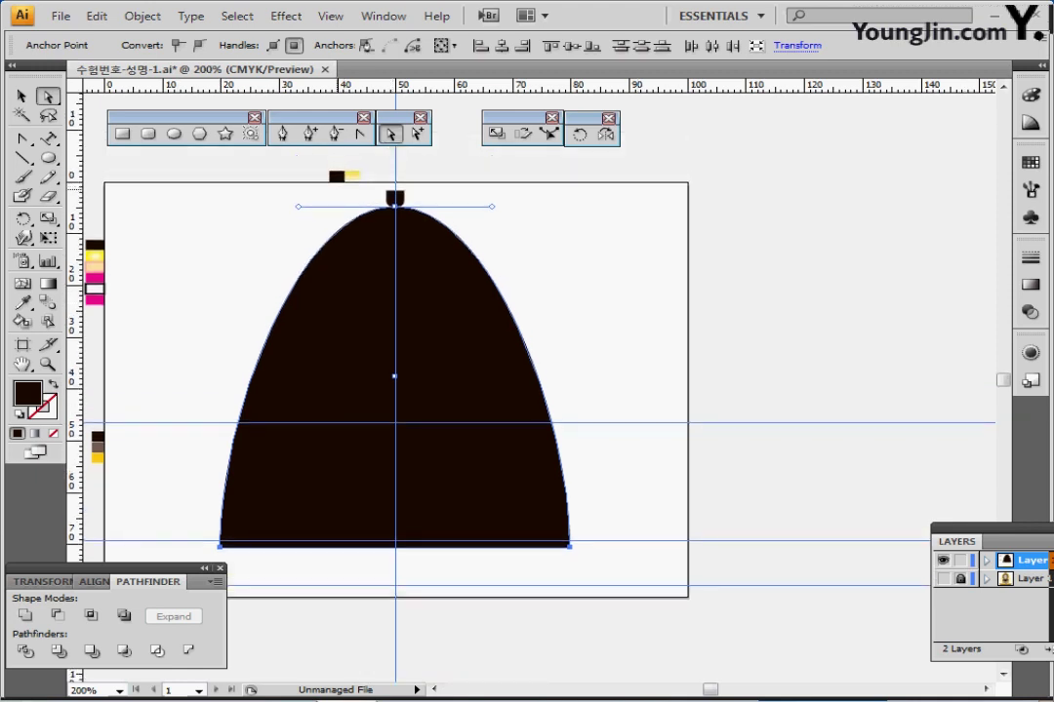
- Fill the dome with the white-to-yellow gradient sampled from the swatch above the artboard and set its angle to 90°
{"action": "key", "text": "i"}
{"action": "left_click", "coordinate": [351, 177]}
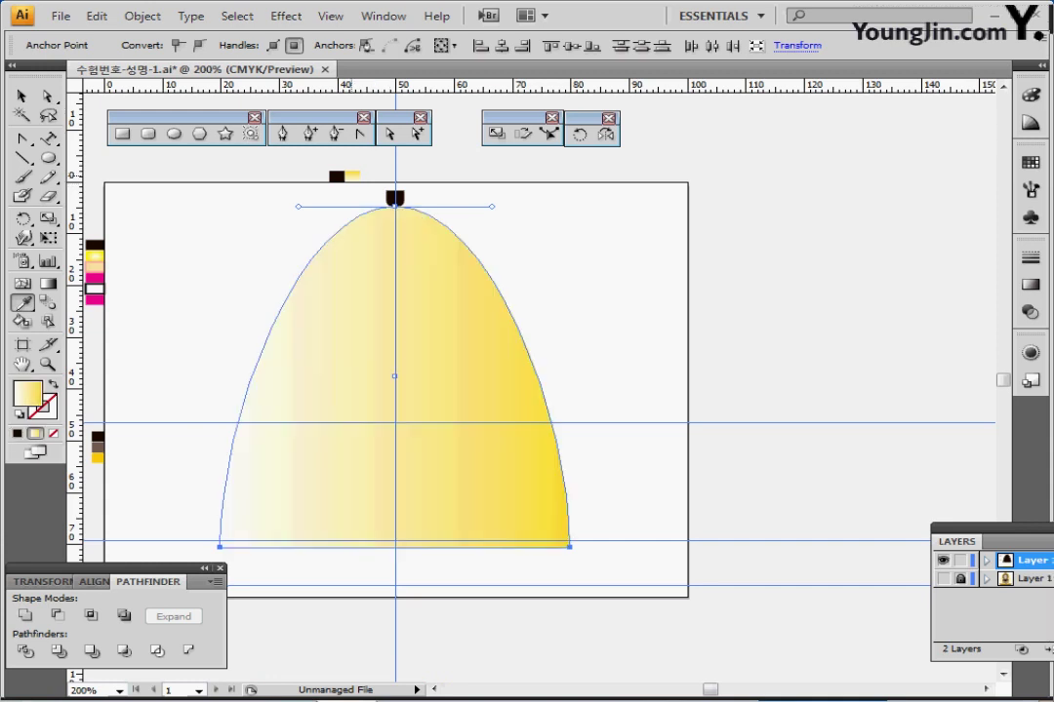
{"action": "left_click", "coordinate": [1030, 285]}
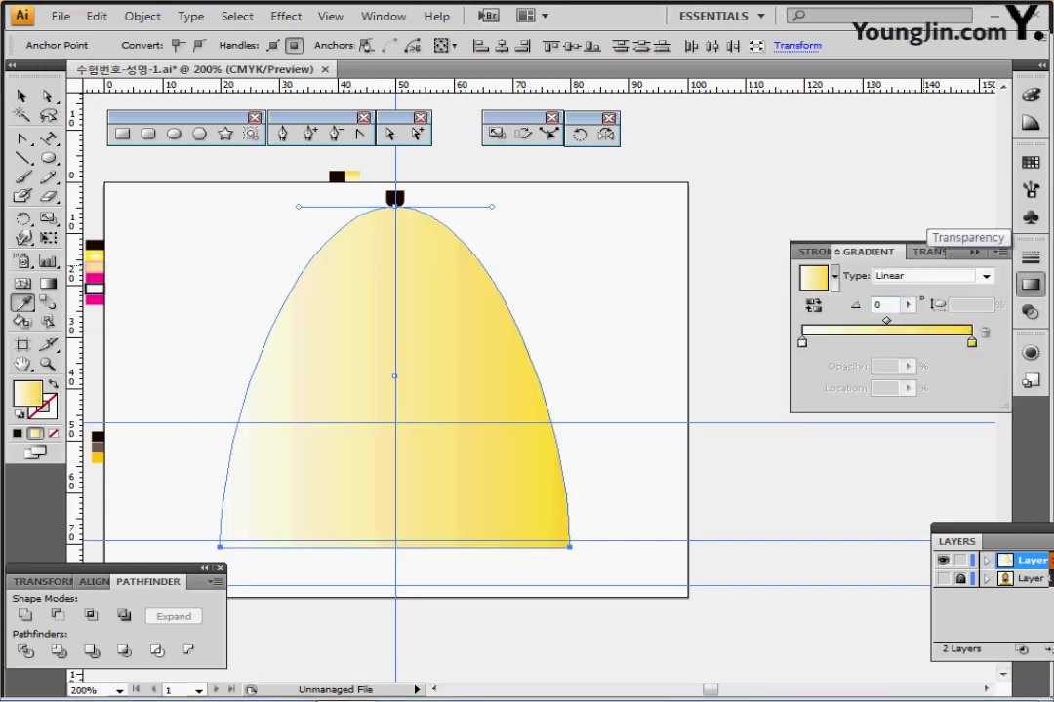
{"action": "double_click", "coordinate": [879, 306]}
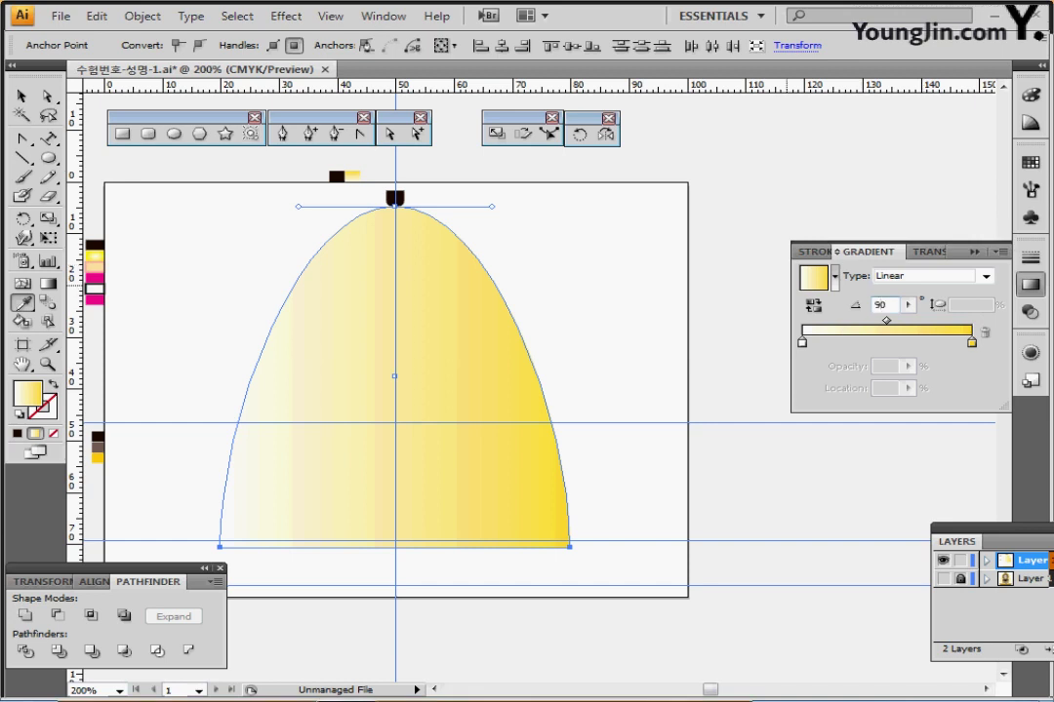
{"action": "type", "text": "90"}
{"action": "key", "text": "Return"}
- Check the CMYK colors of the dome gradient's start and end stops, and deselect the dome
{"action": "left_click", "coordinate": [802, 343]}
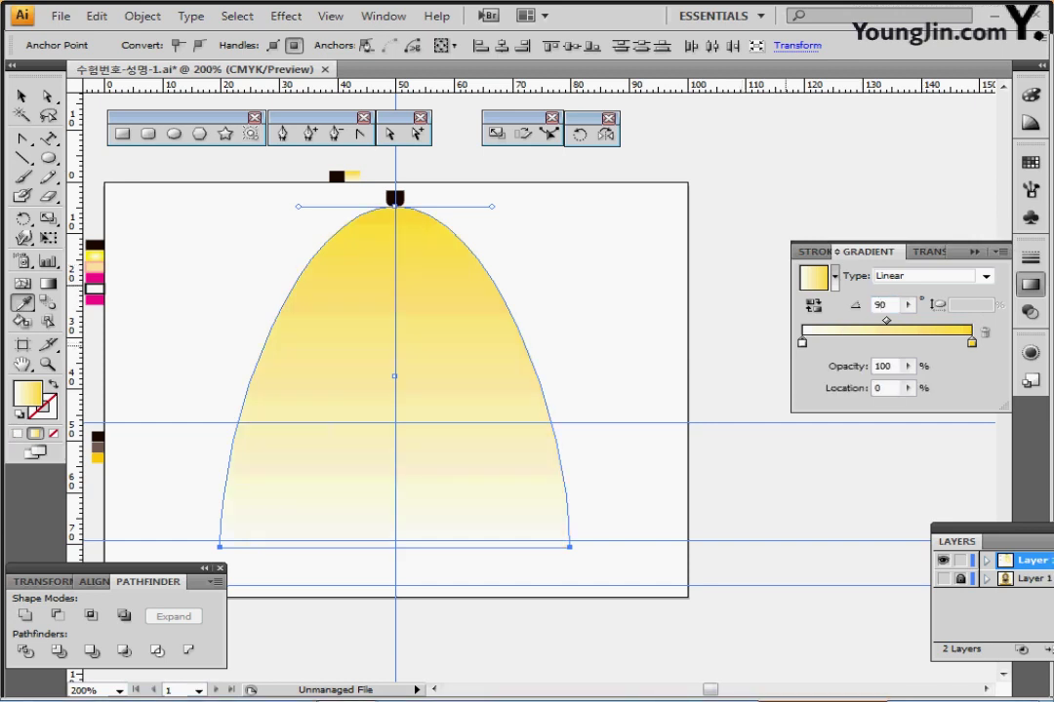
{"action": "double_click", "coordinate": [801, 342]}
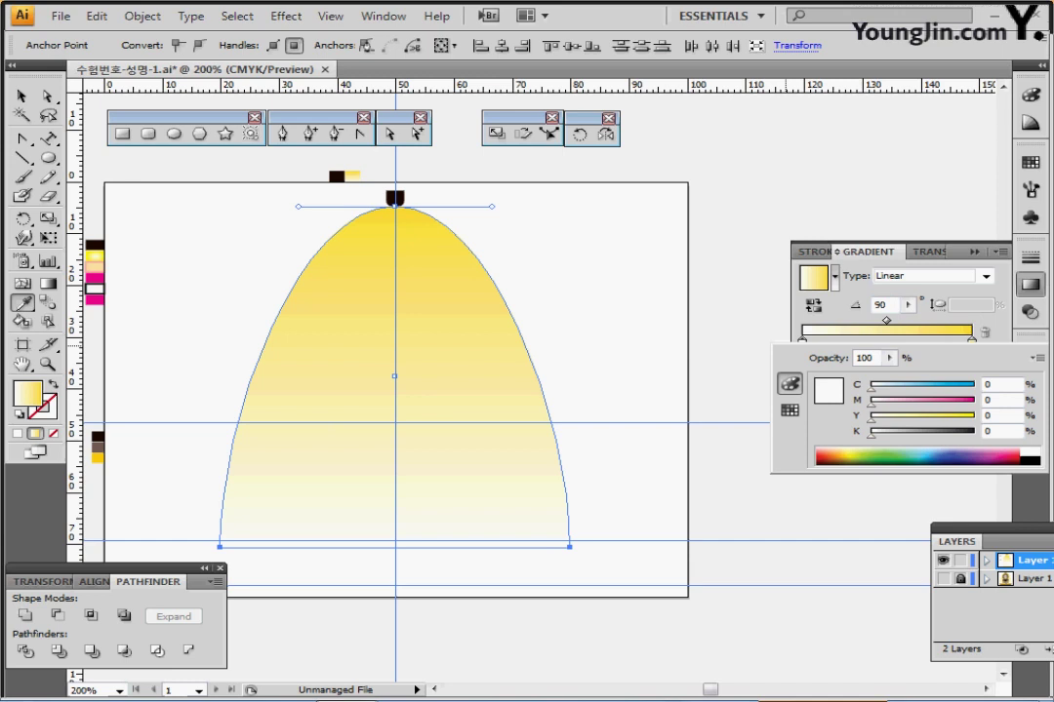
{"action": "left_click", "coordinate": [972, 341]}
{"action": "double_click", "coordinate": [971, 341]}
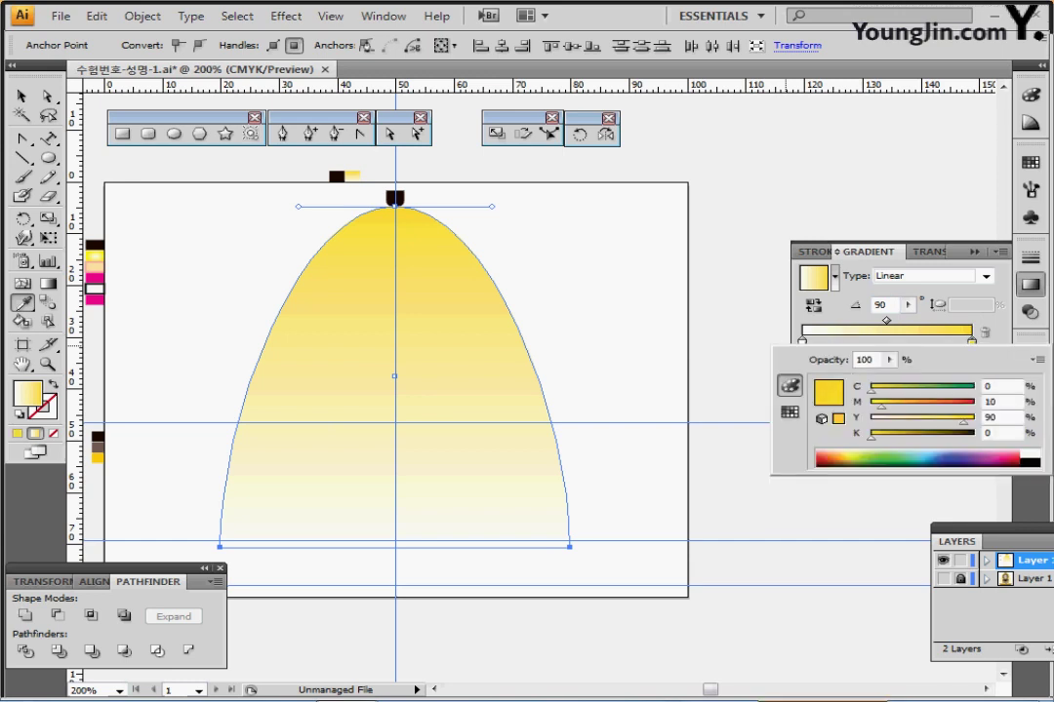
{"action": "key", "text": "Return"}
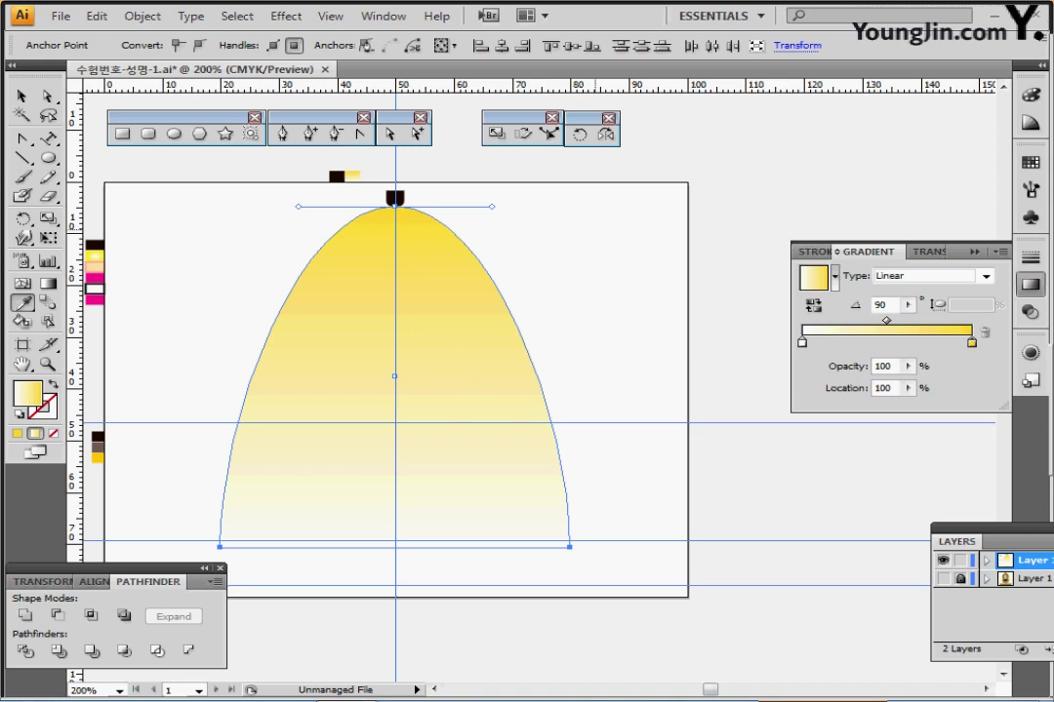
{"action": "left_click", "coordinate": [598, 260], "text": "ctrl"}
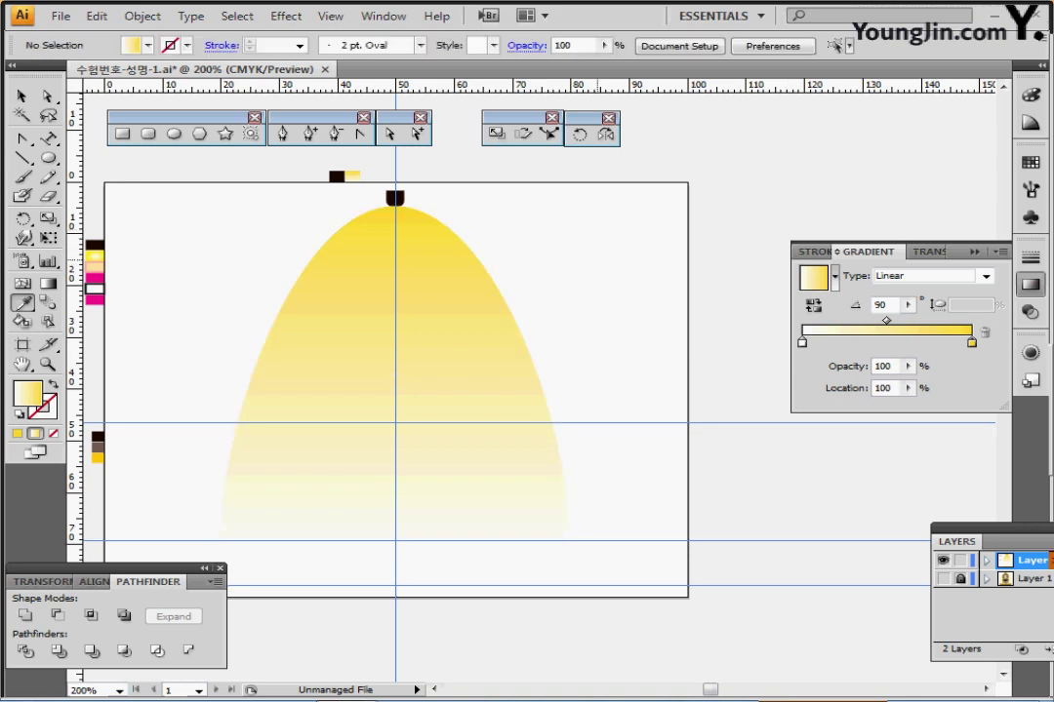
- Using the Pen tool with default white fill and 1 pt black stroke, trace the head outline's flat top and curved forehead down to the eye
{"action": "left_click_drag", "start_coordinate": [380, 312], "coordinate": [588, 327]}
{"action": "key", "text": "ctrl+plus"}
{"action": "key", "text": "ctrl+plus"}
{"action": "key", "text": "ctrl+plus"}
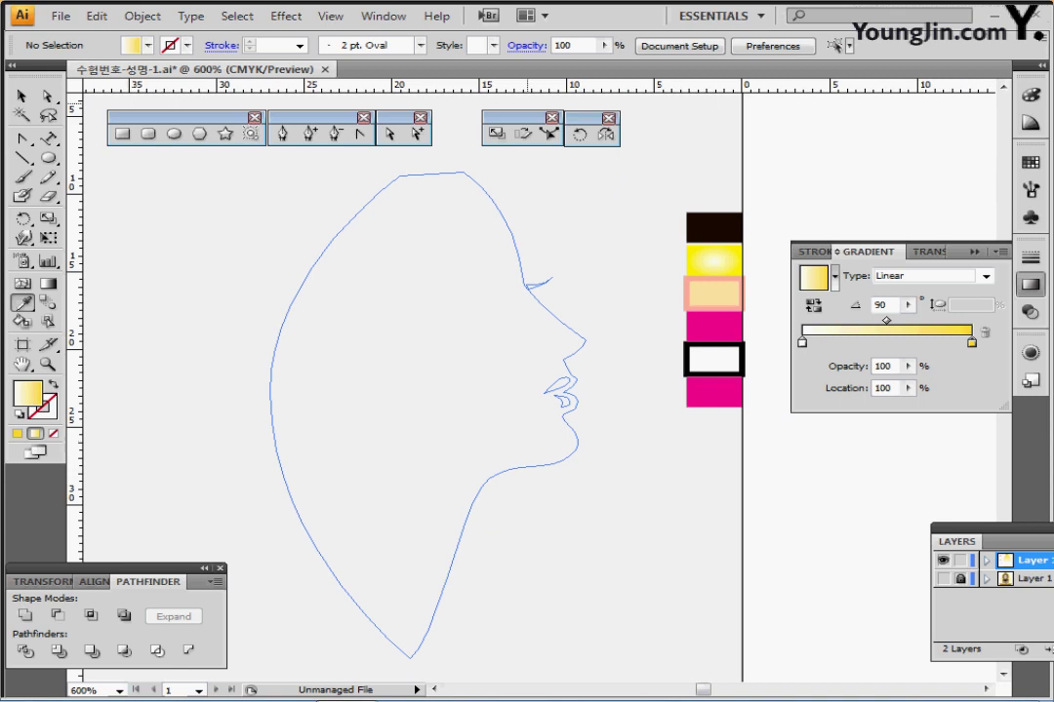
{"action": "key", "text": "v"}
{"action": "left_click", "coordinate": [283, 133]}
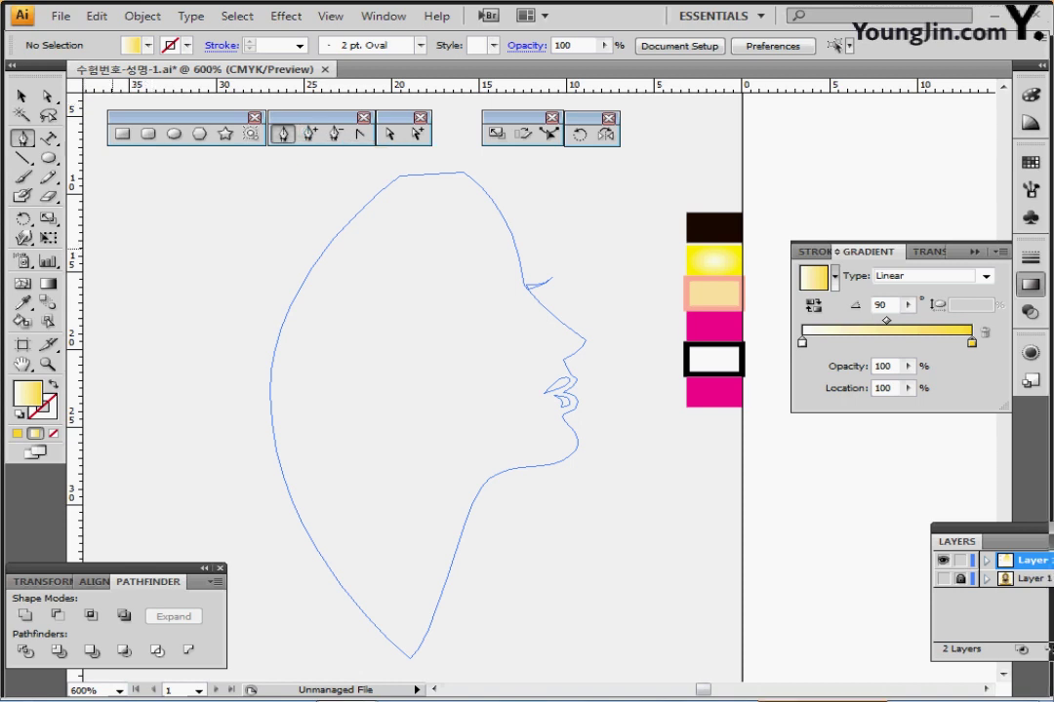
{"action": "key", "text": "d"}
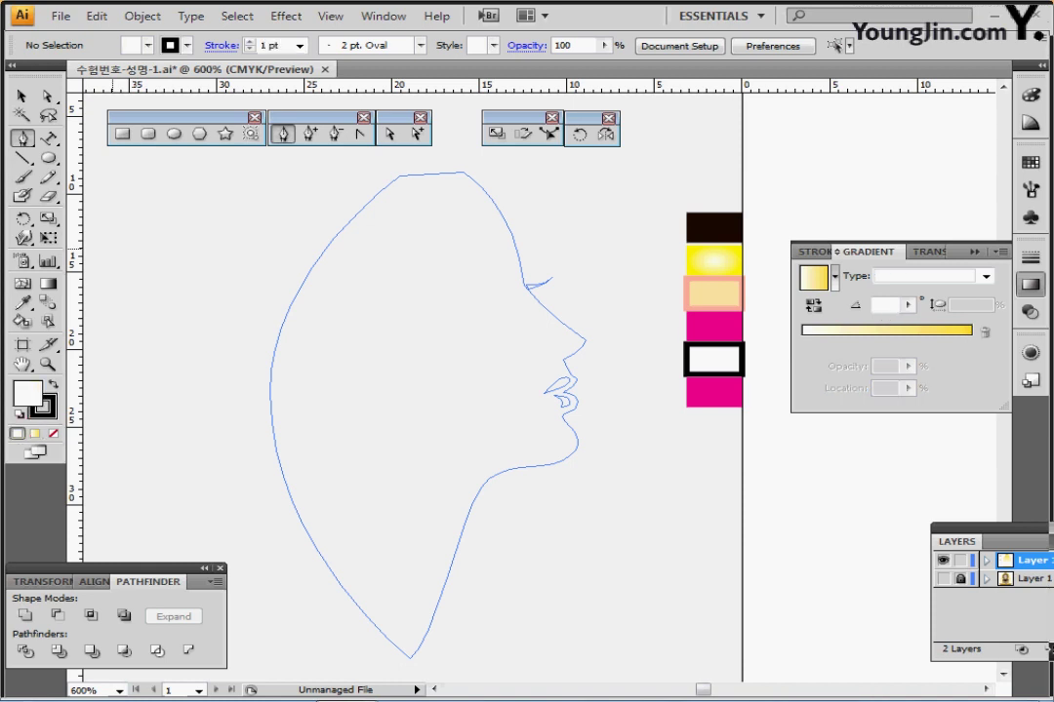
{"action": "scroll", "coordinate": [539, 387], "scroll_direction": "right", "scroll_amount": 1}
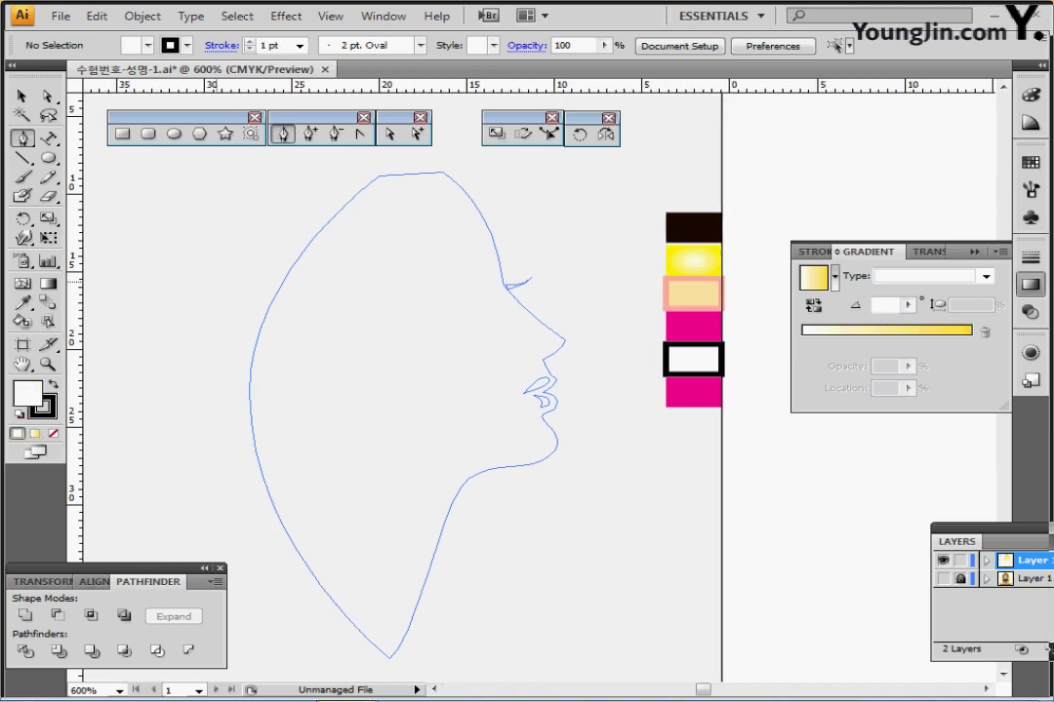
{"action": "scroll", "coordinate": [410, 391], "scroll_direction": "right", "scroll_amount": 1}
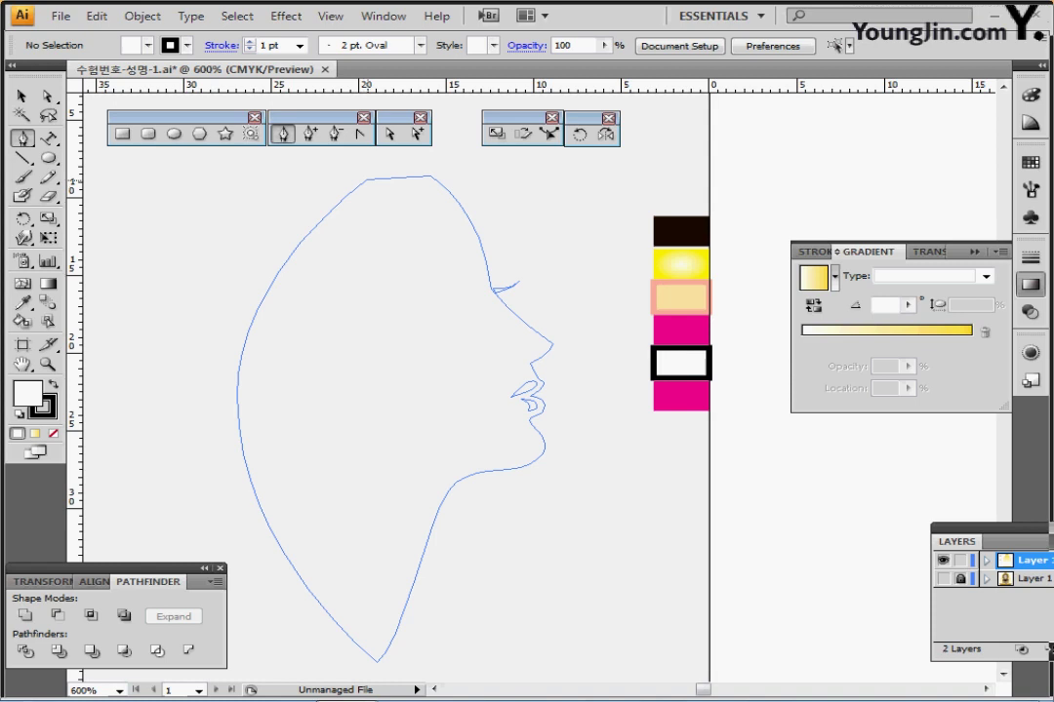
{"action": "left_click", "coordinate": [367, 180]}
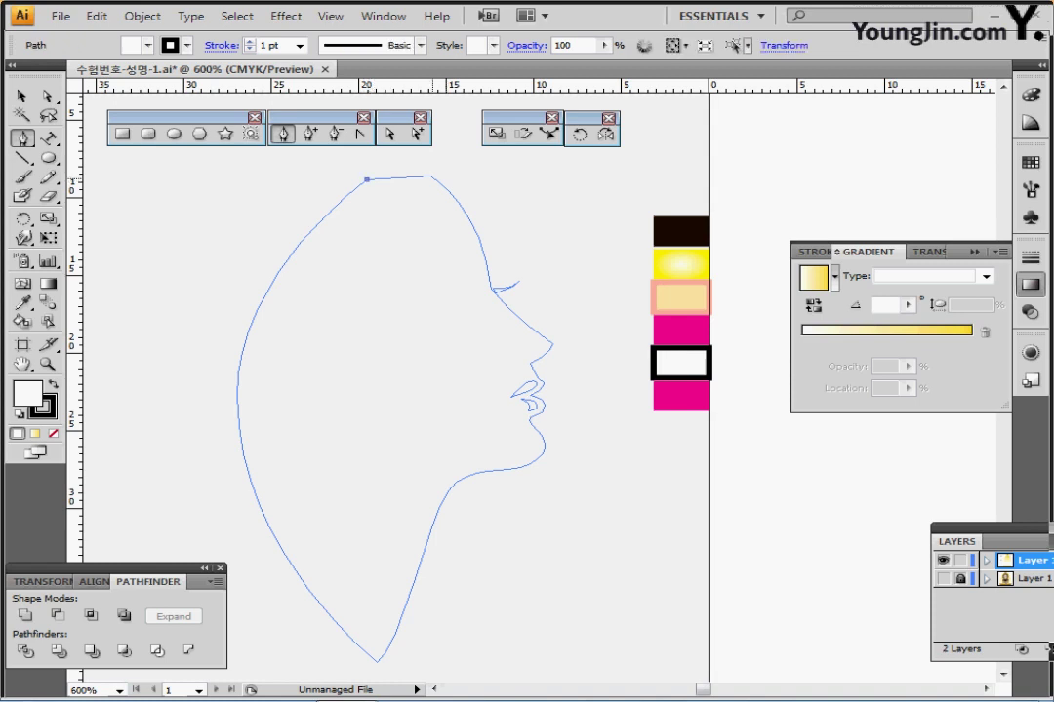
{"action": "left_click", "coordinate": [432, 179]}
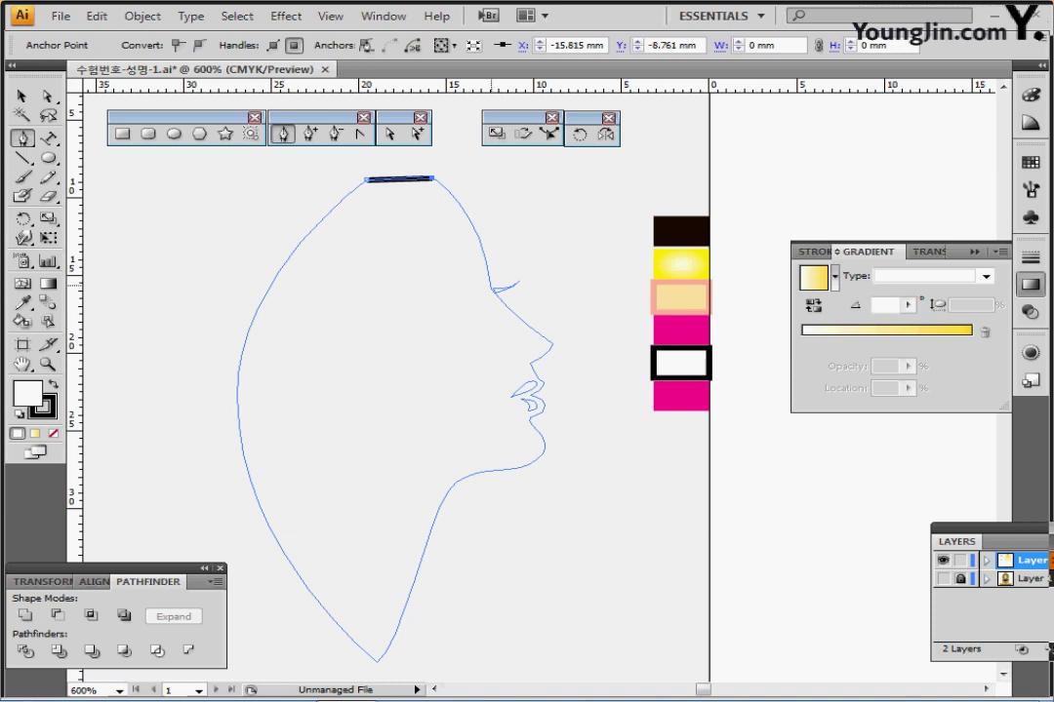
{"action": "left_click_drag", "start_coordinate": [491, 285], "coordinate": [503, 362]}
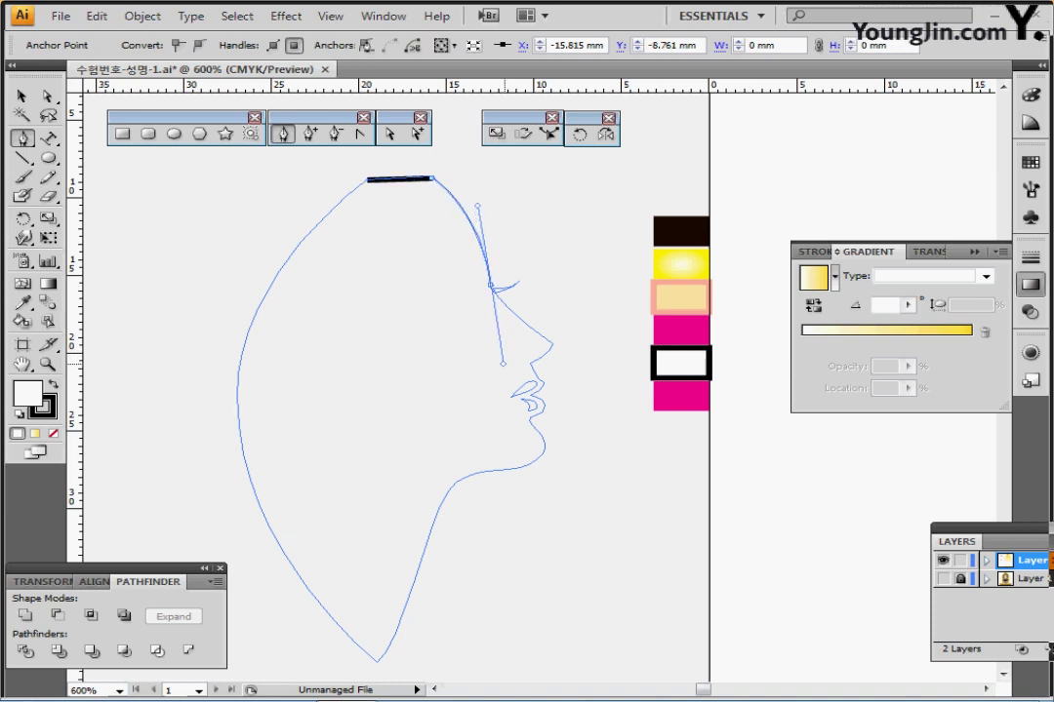
{"action": "left_click_drag", "start_coordinate": [502, 361], "coordinate": [503, 361]}
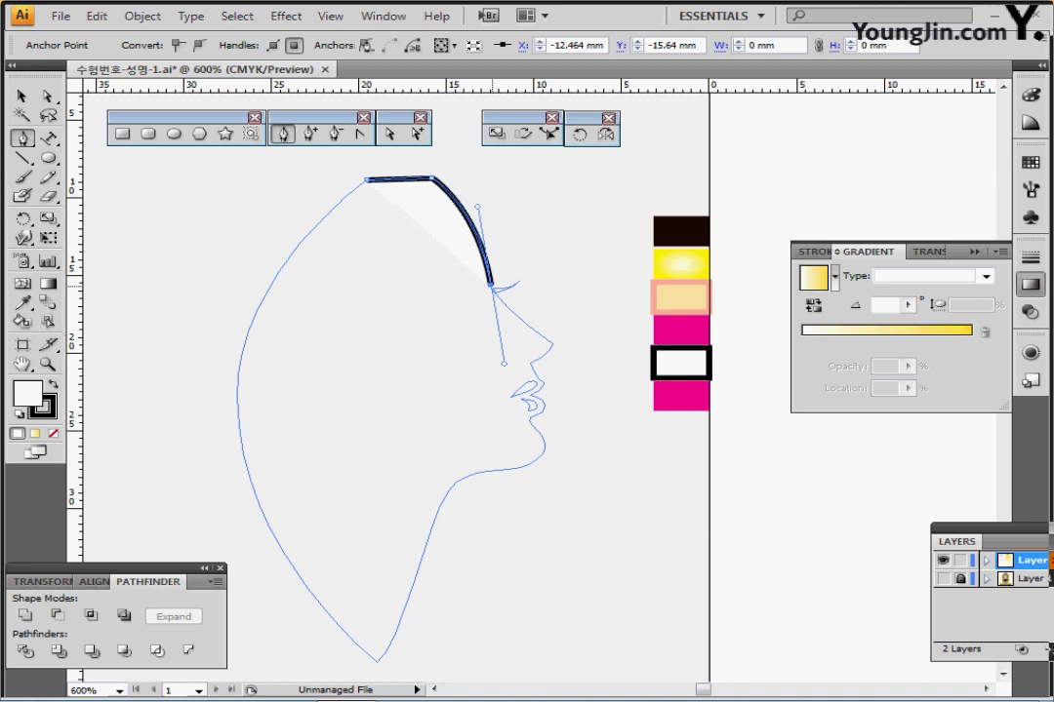
- Continue the profile path from the eye along the nose, around its tip and down to the upper lip
{"action": "left_click", "coordinate": [491, 285]}
{"action": "mouse_move", "coordinate": [551, 342]}
{"action": "left_mouse_down"}
{"action": "mouse_move", "coordinate": [584, 360]}
{"action": "mouse_move", "coordinate": [510, 373]}
{"action": "left_mouse_up"}
{"action": "left_click", "coordinate": [551, 343]}
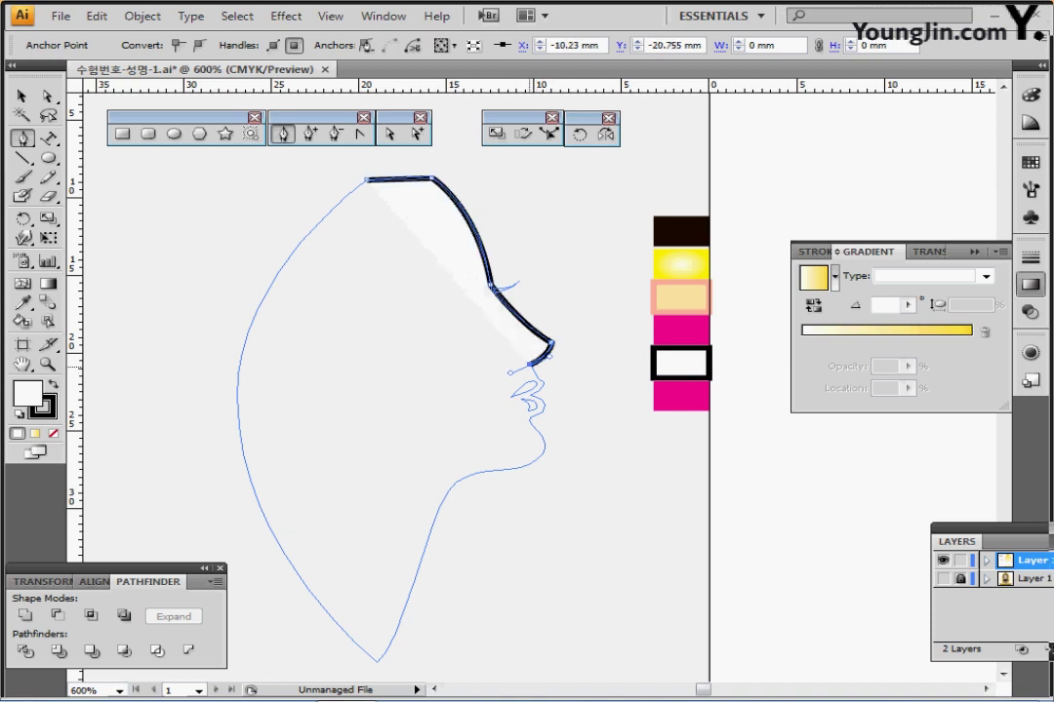
{"action": "left_click", "coordinate": [530, 365]}
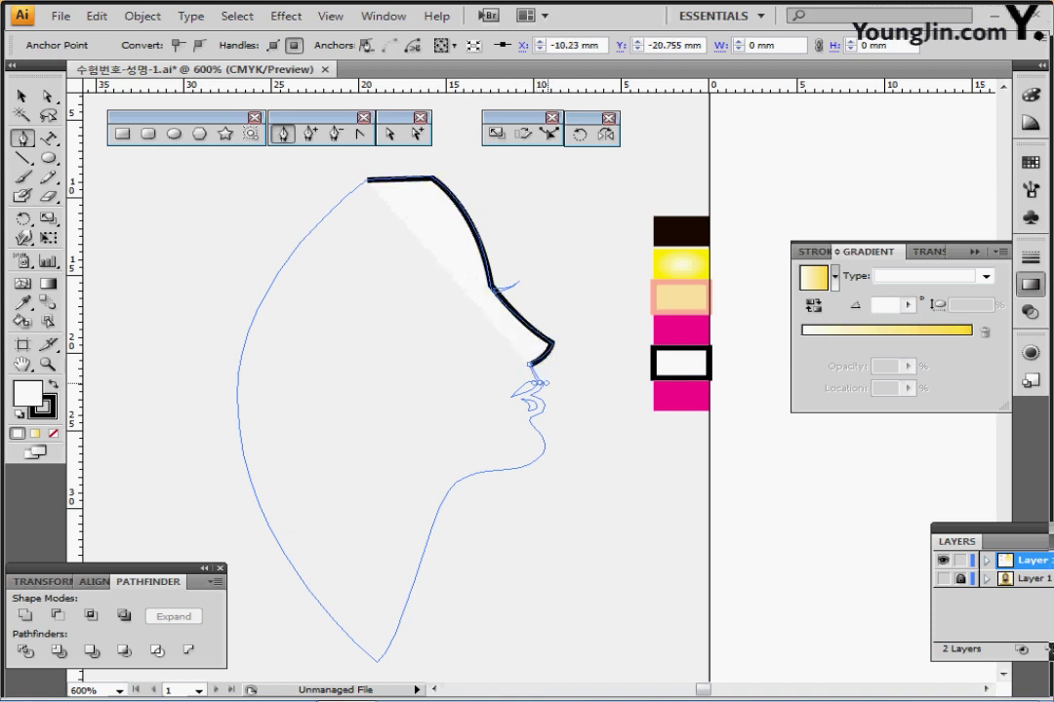
{"action": "left_click", "coordinate": [534, 381]}
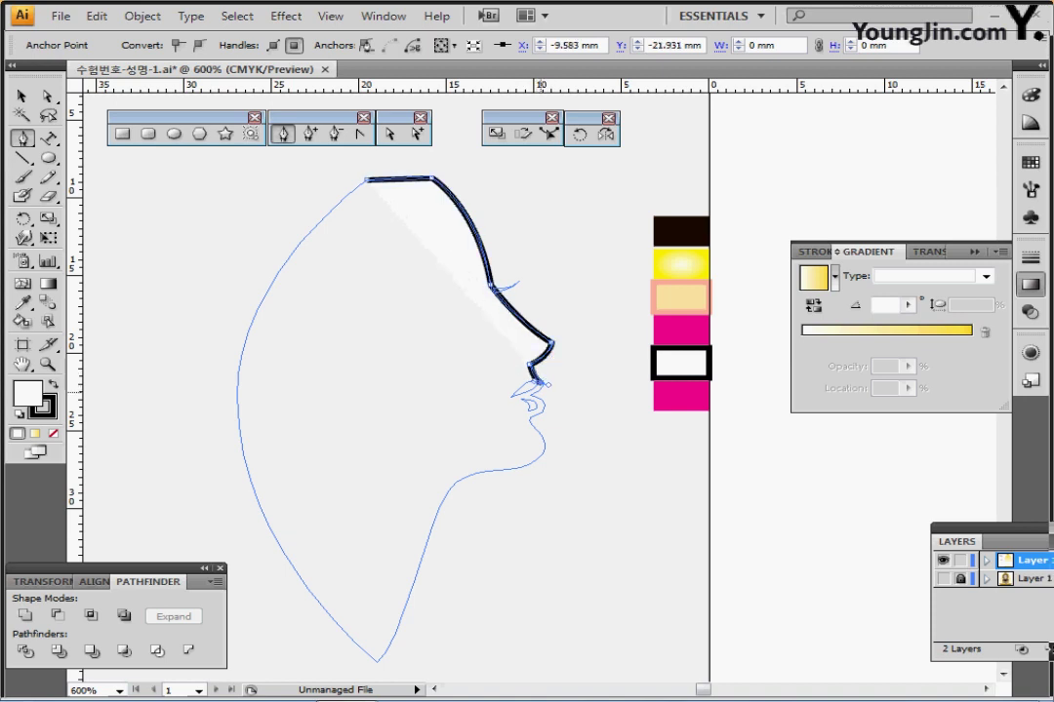
- Continue tracing the profile around both lips and the chin to the underside of the jaw
{"action": "left_click_drag", "start_coordinate": [530, 396], "coordinate": [525, 402]}
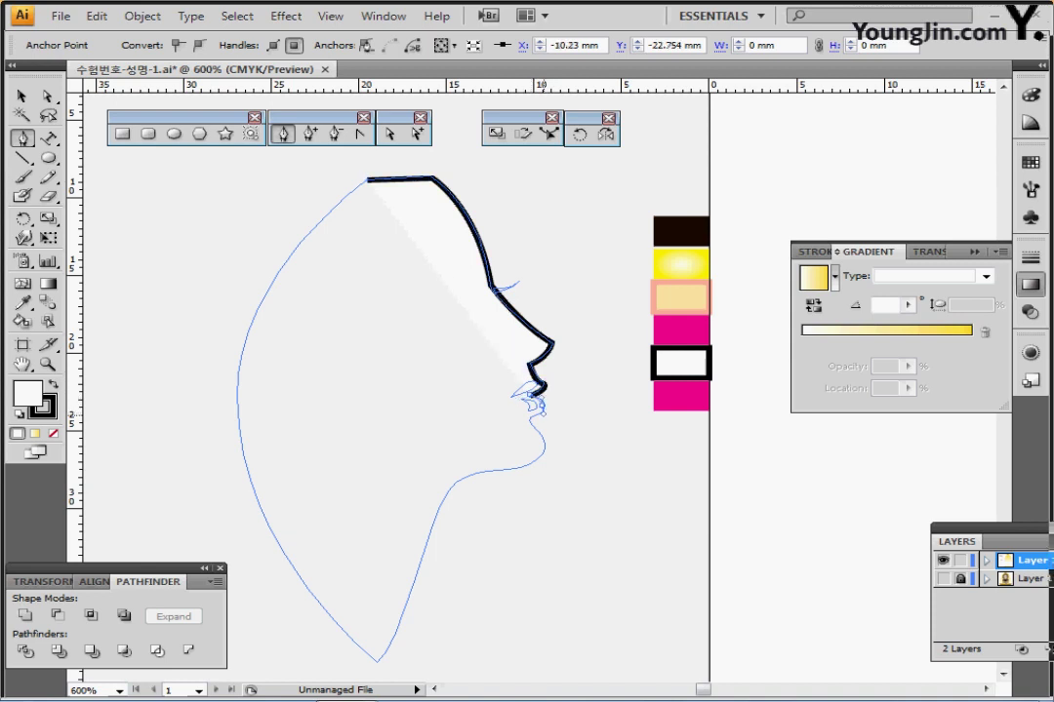
{"action": "left_click", "coordinate": [542, 413]}
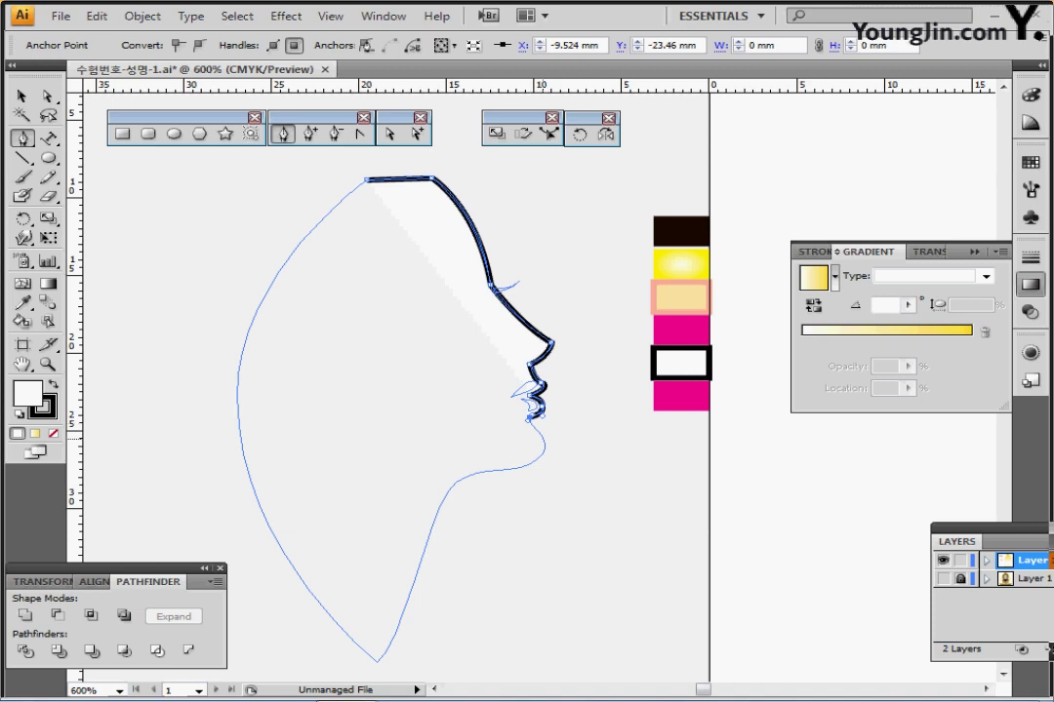
{"action": "left_click", "coordinate": [533, 429]}
{"action": "mouse_move", "coordinate": [547, 439]}
{"action": "left_mouse_down"}
{"action": "mouse_move", "coordinate": [503, 470]}
{"action": "mouse_move", "coordinate": [473, 476]}
{"action": "left_mouse_up"}
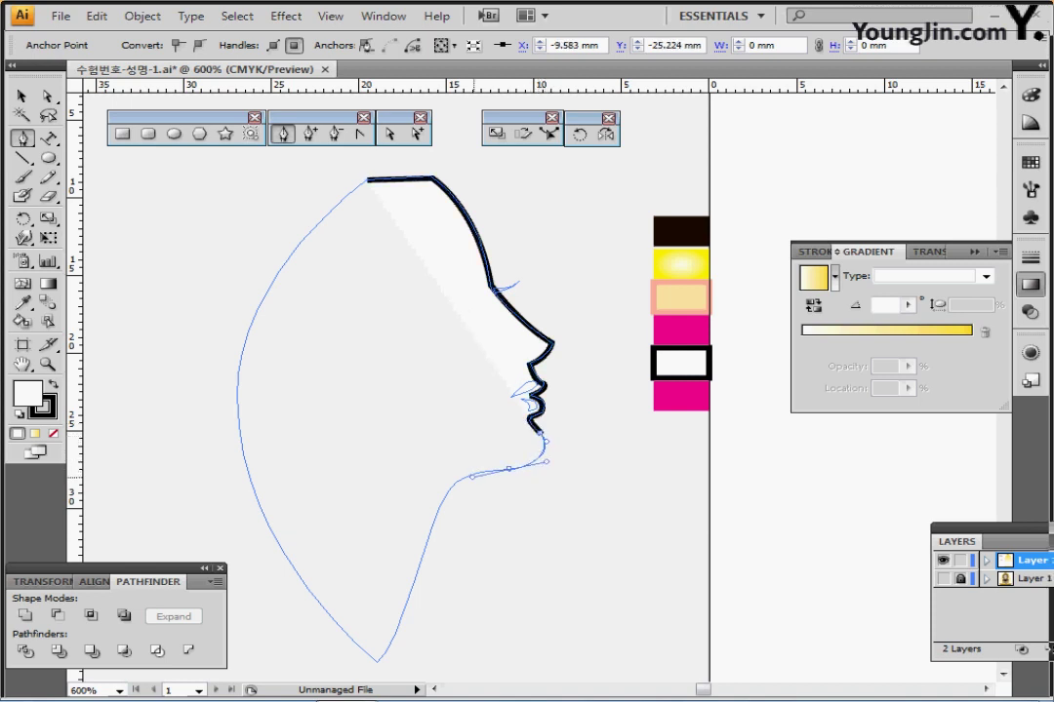
- Trace the throat and neck down to the pointed lower tip, ending there in a corner point
{"action": "mouse_move", "coordinate": [427, 539]}
{"action": "left_mouse_down"}
{"action": "mouse_move", "coordinate": [415, 611]}
{"action": "mouse_move", "coordinate": [403, 610]}
{"action": "mouse_move", "coordinate": [430, 559]}
{"action": "left_mouse_up"}
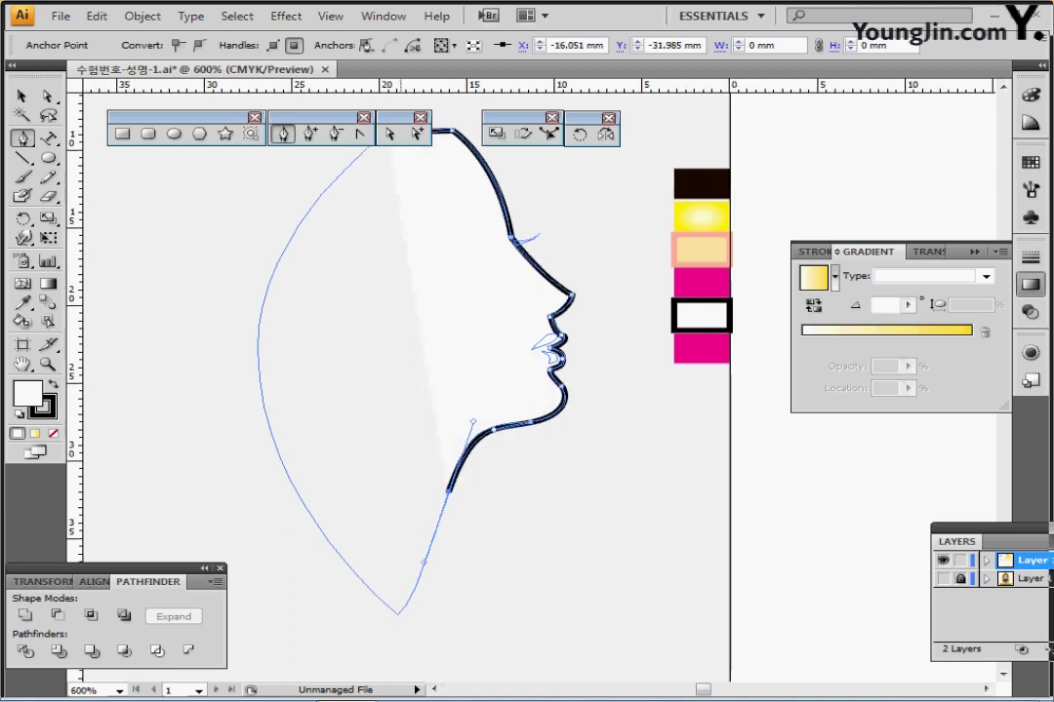
{"action": "left_click_drag", "start_coordinate": [398, 614], "coordinate": [391, 636]}
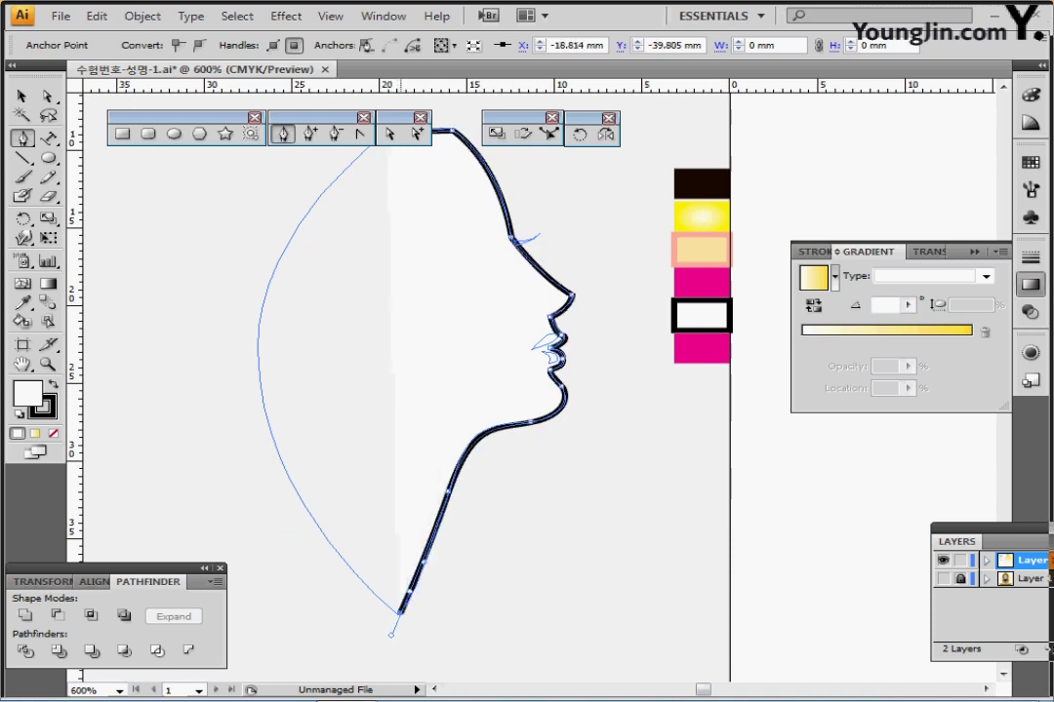
{"action": "left_click", "coordinate": [399, 613]}
- Trace the back of the head up to the starting point, close the path, adjust the upper curve's handle and deselect it
{"action": "left_click_drag", "start_coordinate": [258, 332], "coordinate": [277, 186]}
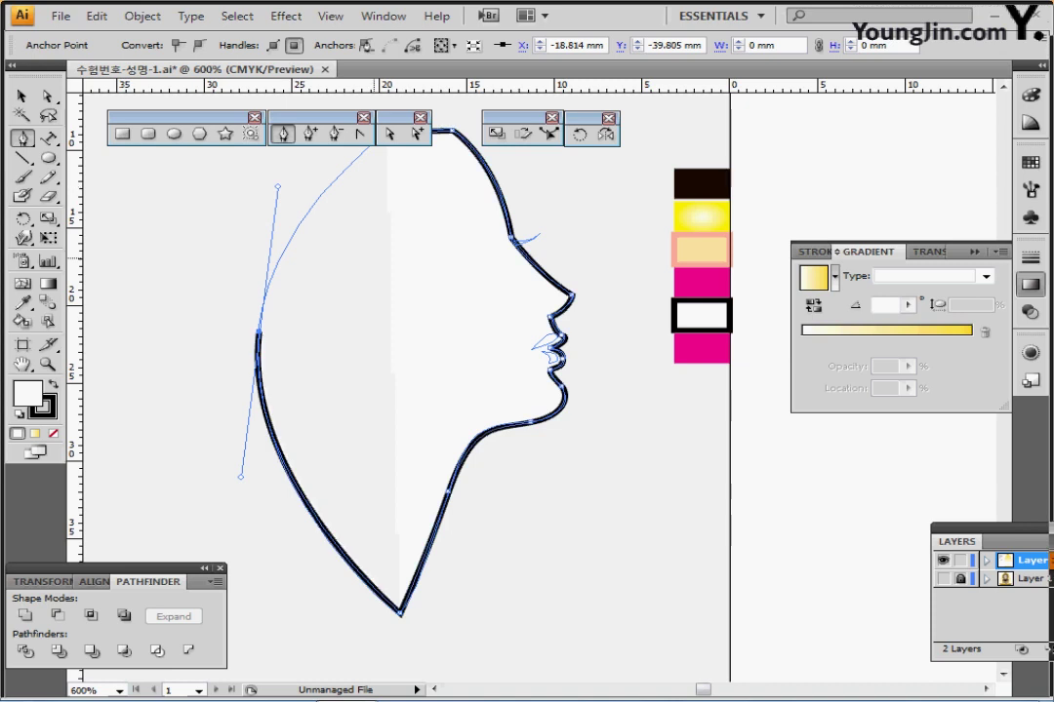
{"action": "left_click_drag", "start_coordinate": [293, 257], "coordinate": [222, 378]}
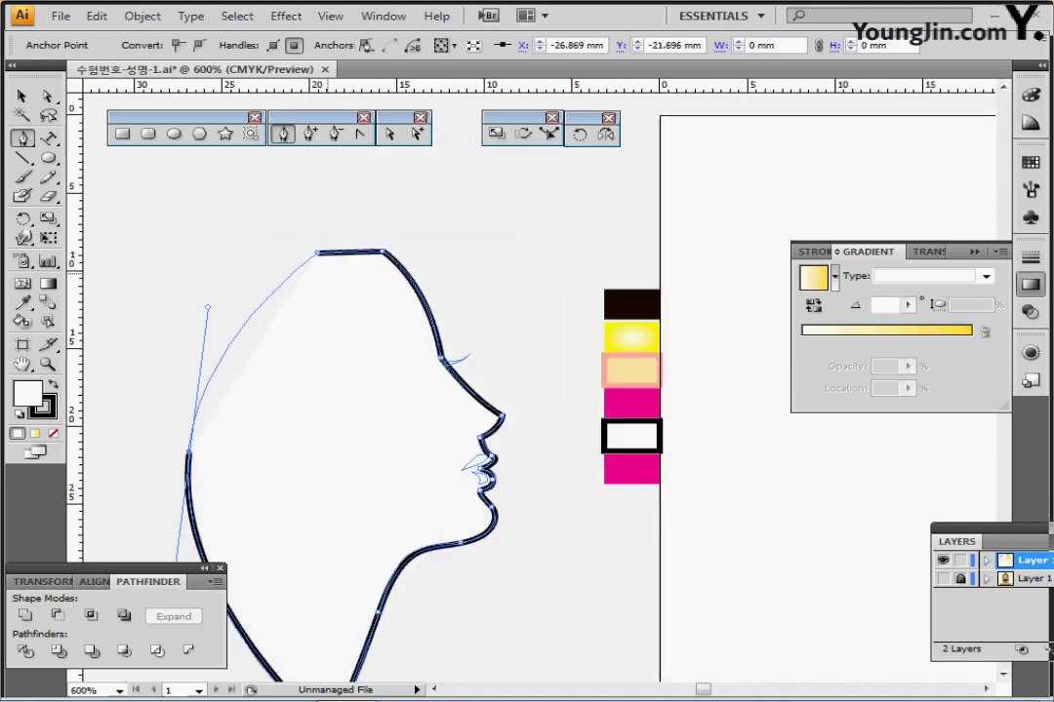
{"action": "left_click_drag", "start_coordinate": [327, 274], "coordinate": [352, 245]}
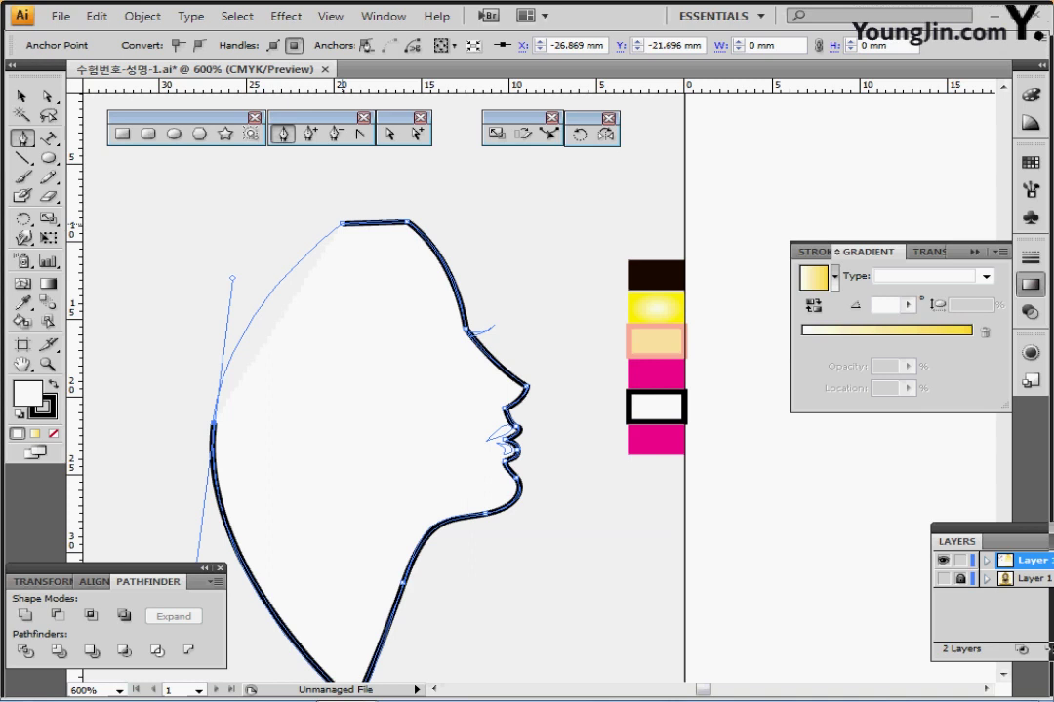
{"action": "left_click_drag", "start_coordinate": [342, 224], "coordinate": [356, 208]}
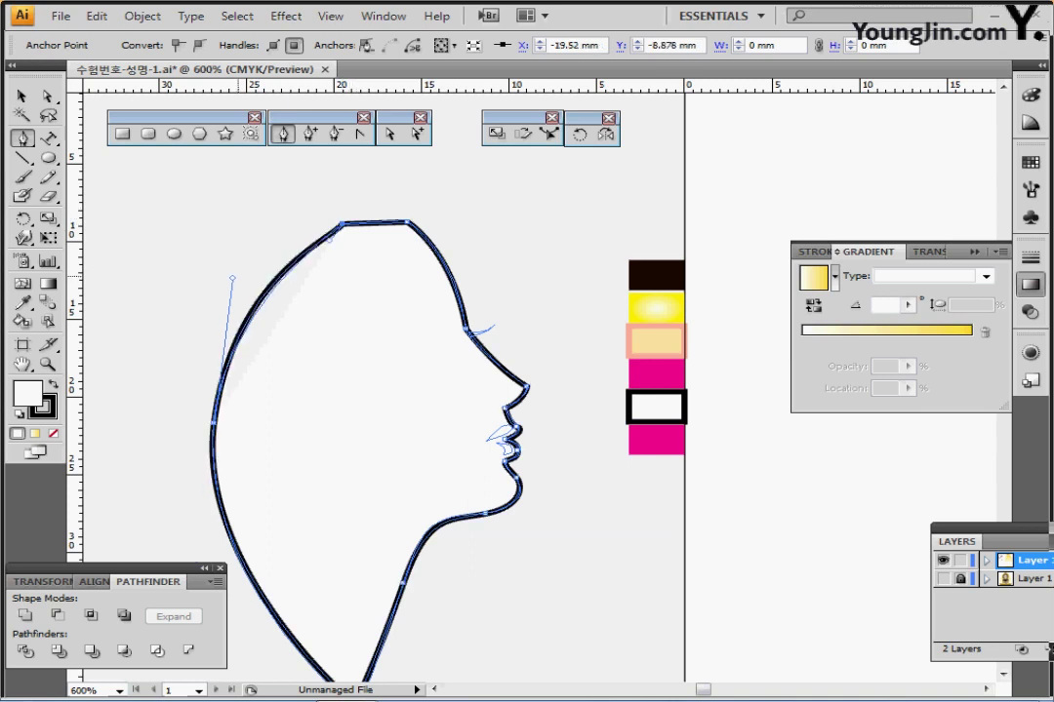
{"action": "left_click_drag", "start_coordinate": [231, 277], "coordinate": [237, 284]}
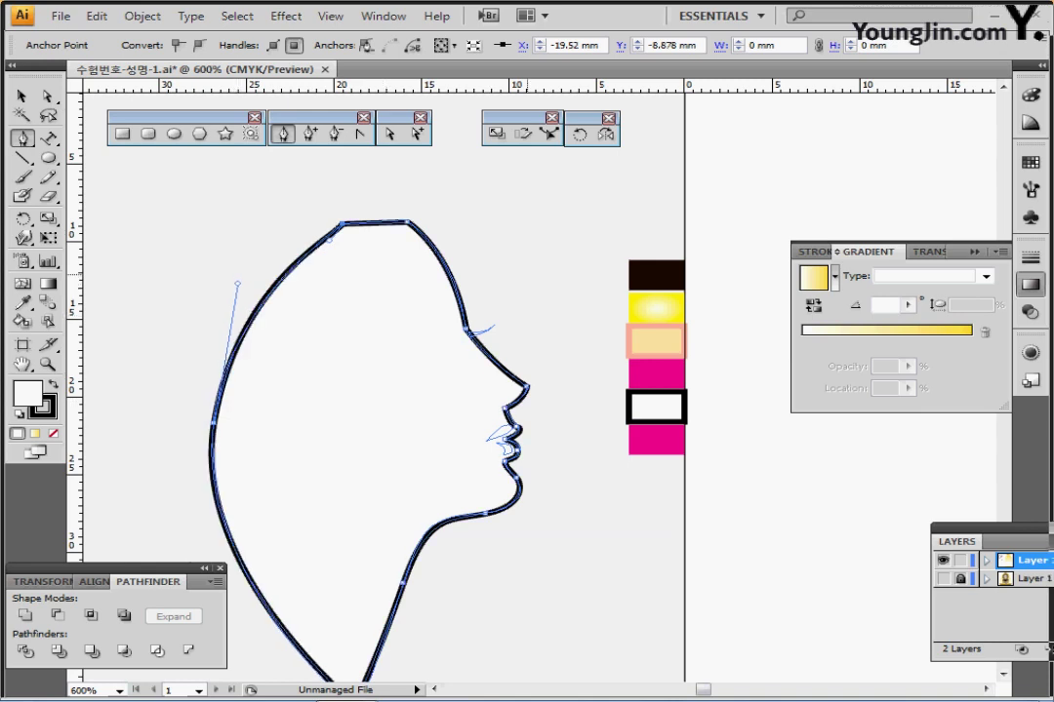
{"action": "key", "text": "ctrl+shift+a"}
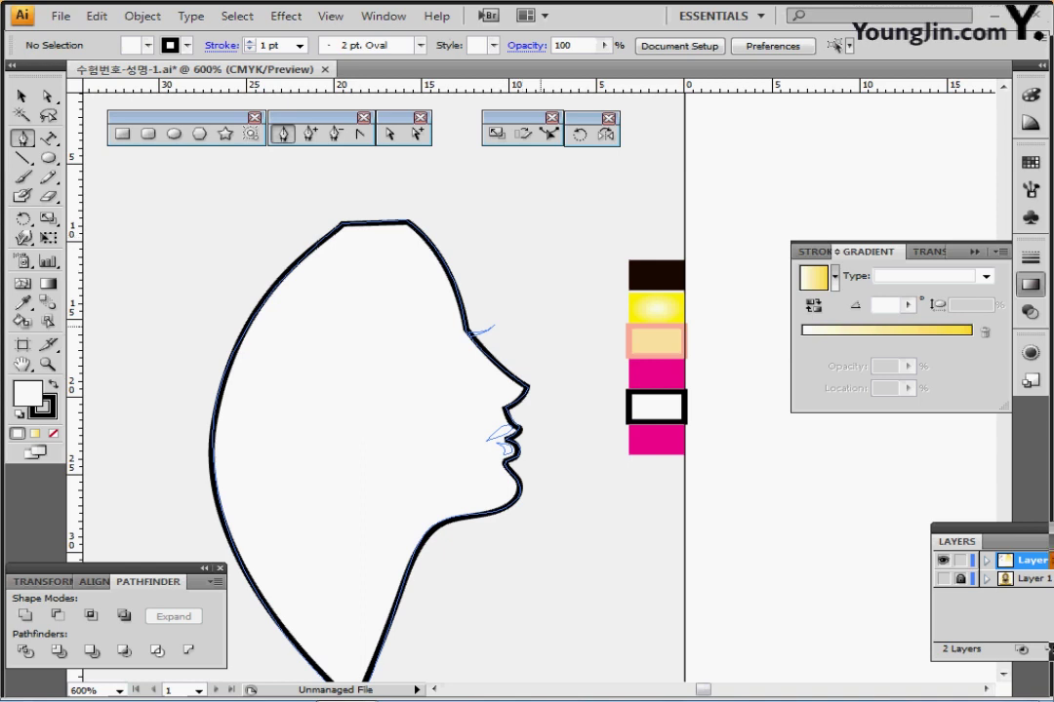
- Switch to outline view and select both lip shapes at the mouth of the face profile
{"action": "key", "text": "ctrl+y"}
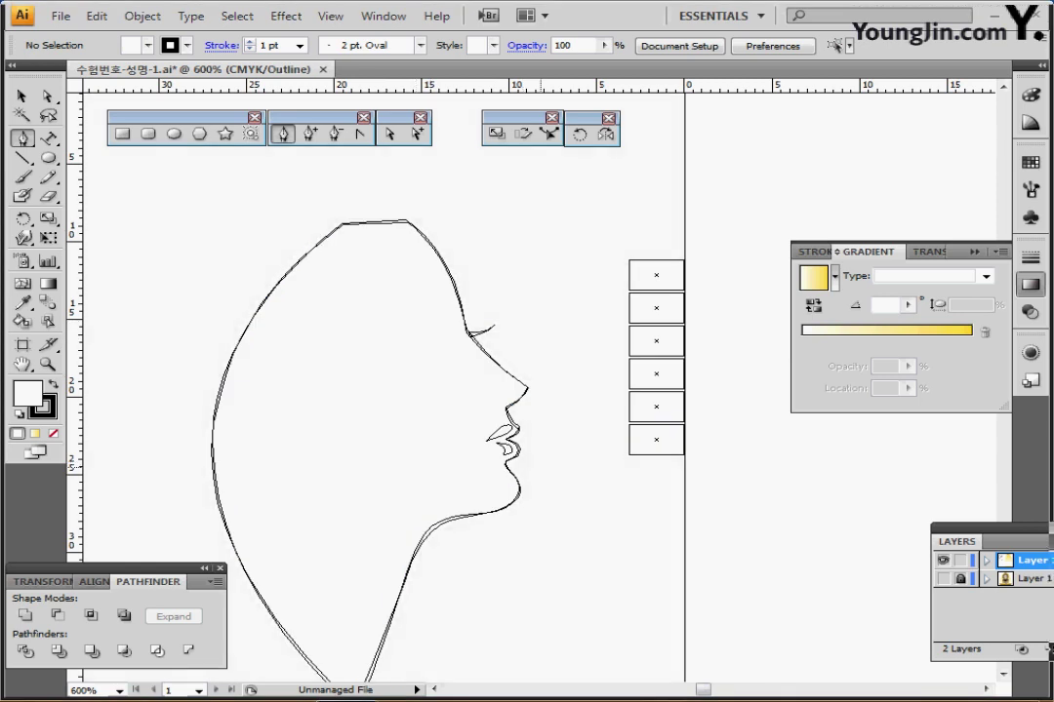
{"action": "key", "text": "ctrl+plus"}
{"action": "key", "text": "ctrl+plus"}
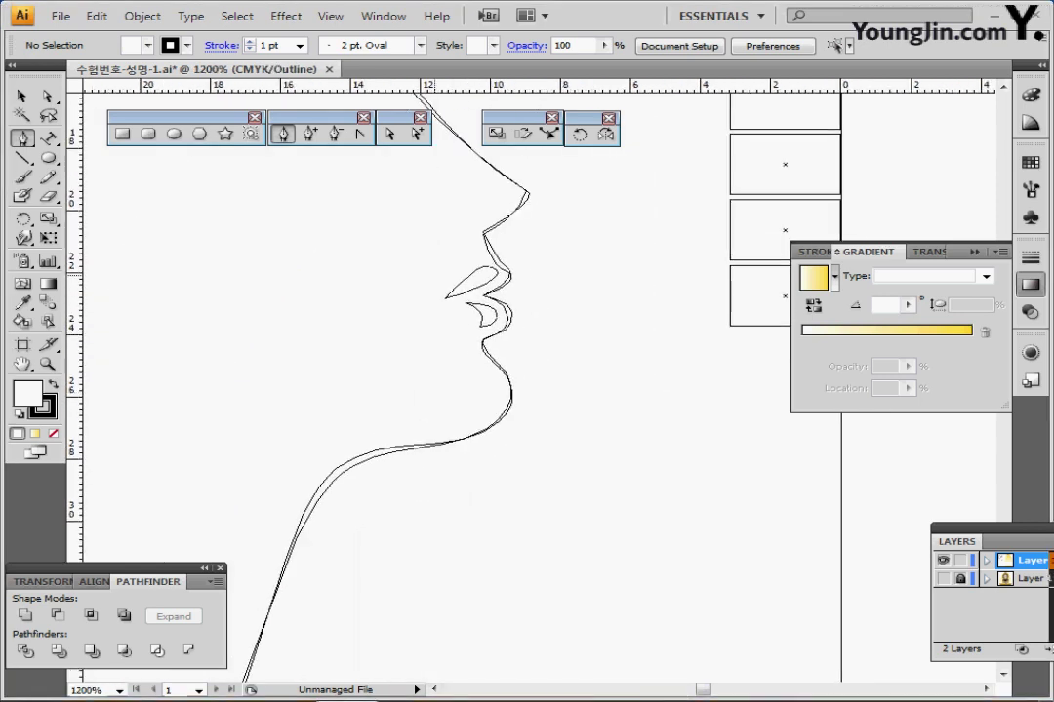
{"action": "left_click_drag", "start_coordinate": [467, 312], "coordinate": [478, 327]}
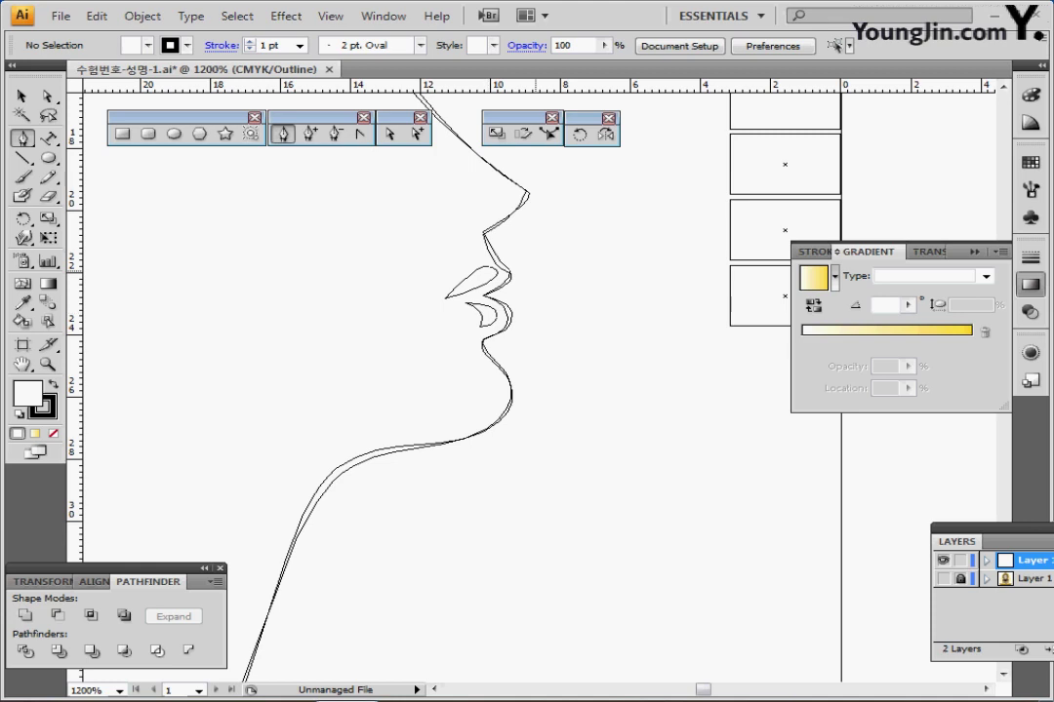
{"action": "left_click_drag", "start_coordinate": [442, 259], "coordinate": [488, 328]}
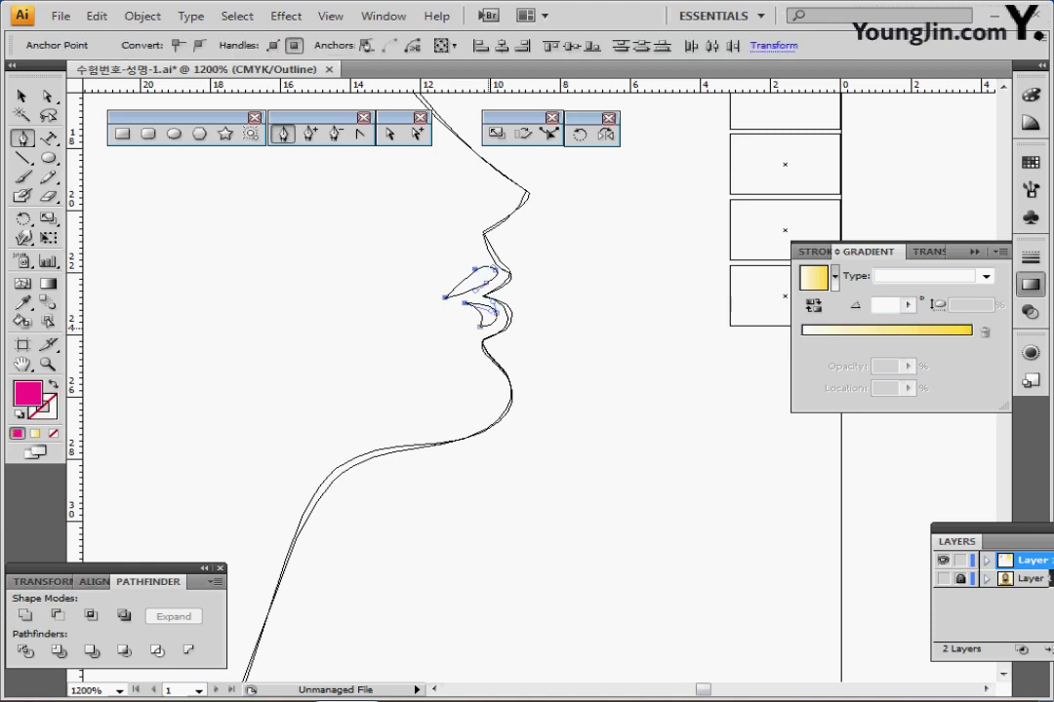
{"action": "key", "text": "ctrl+y"}
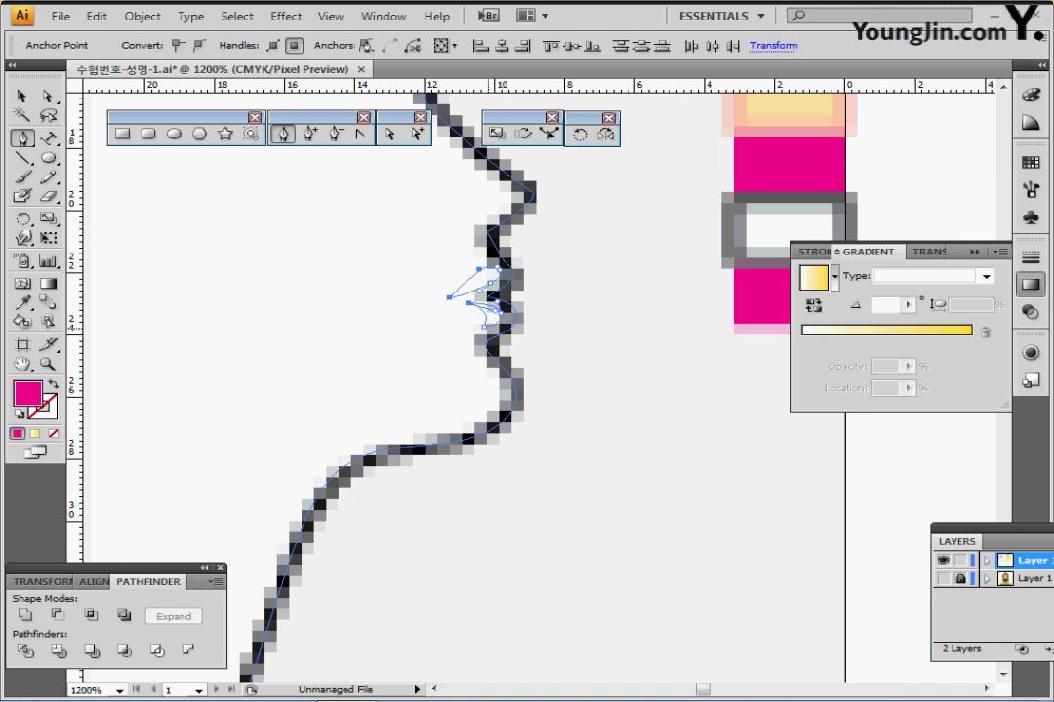
{"action": "key", "text": "ctrl+z"}
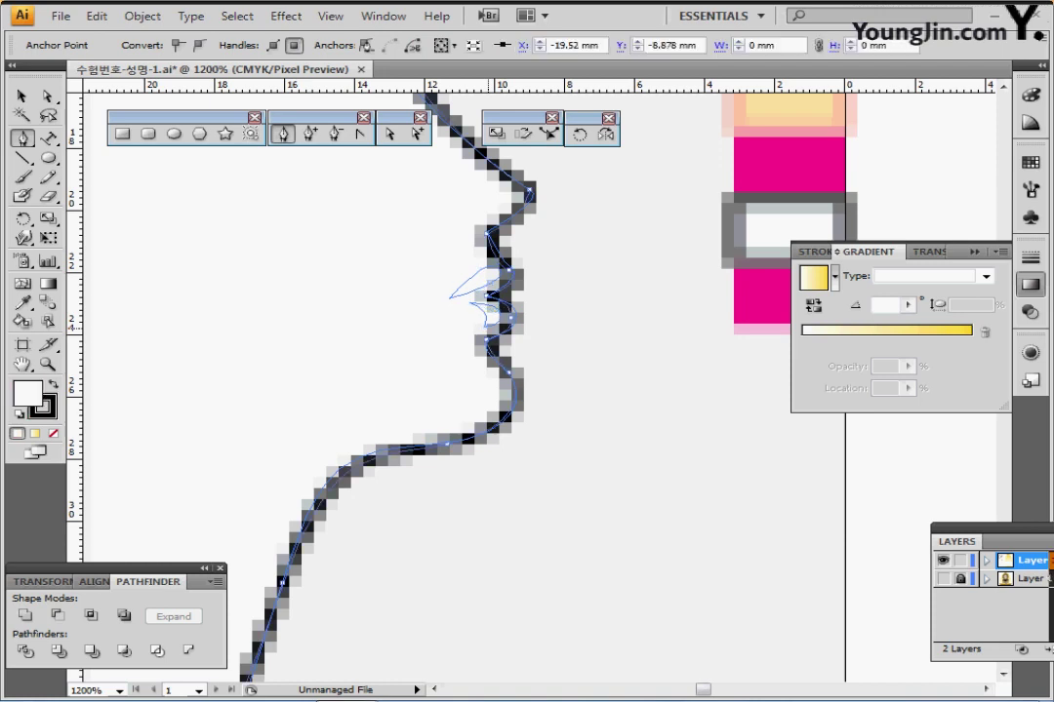
{"action": "key", "text": "ctrl+alt+y"}
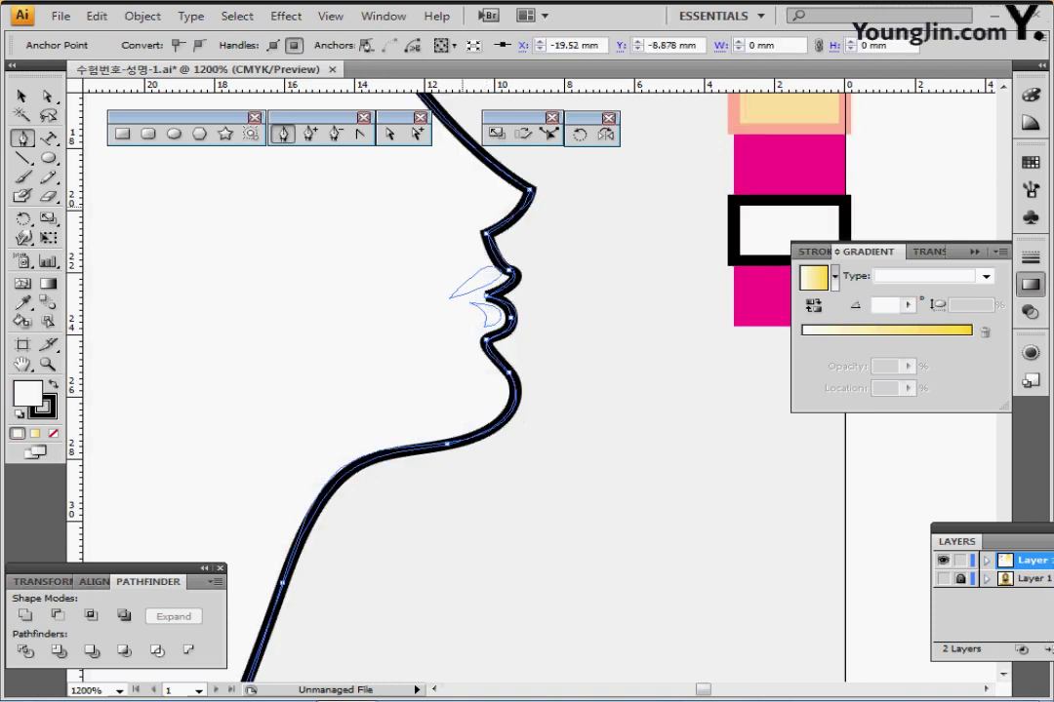
{"action": "key", "text": "ctrl+shift+a"}
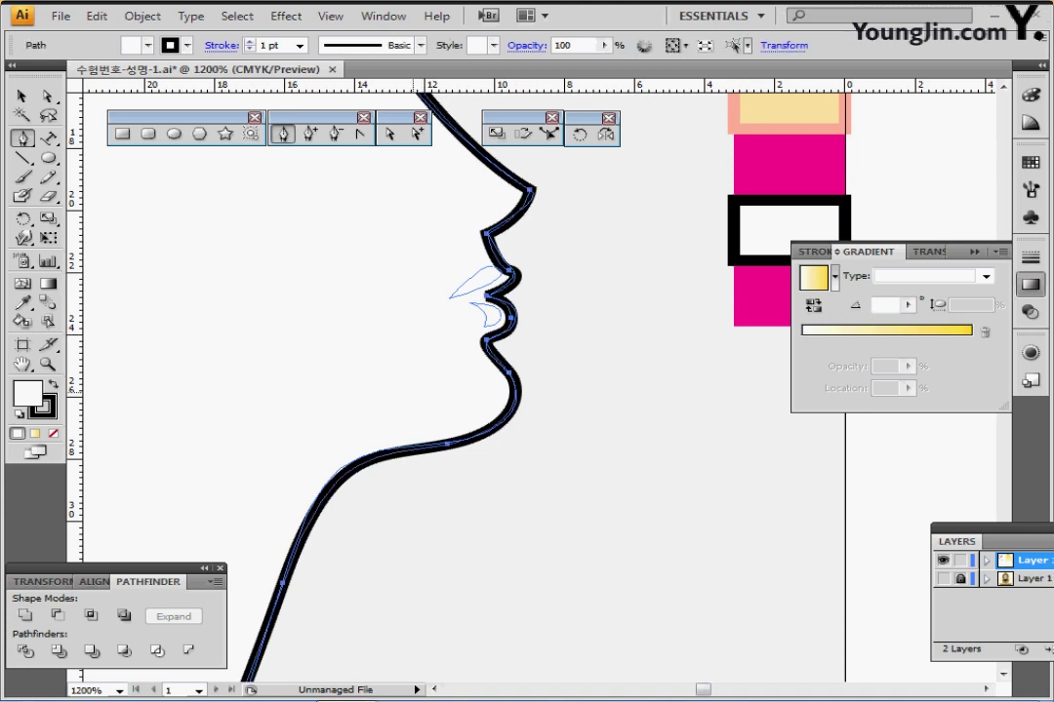
{"action": "left_click_drag", "start_coordinate": [451, 273], "coordinate": [475, 310]}
{"action": "key", "text": "ctrl+z"}
{"action": "key", "text": "ctrl+z"}
{"action": "key", "text": "ctrl+z"}
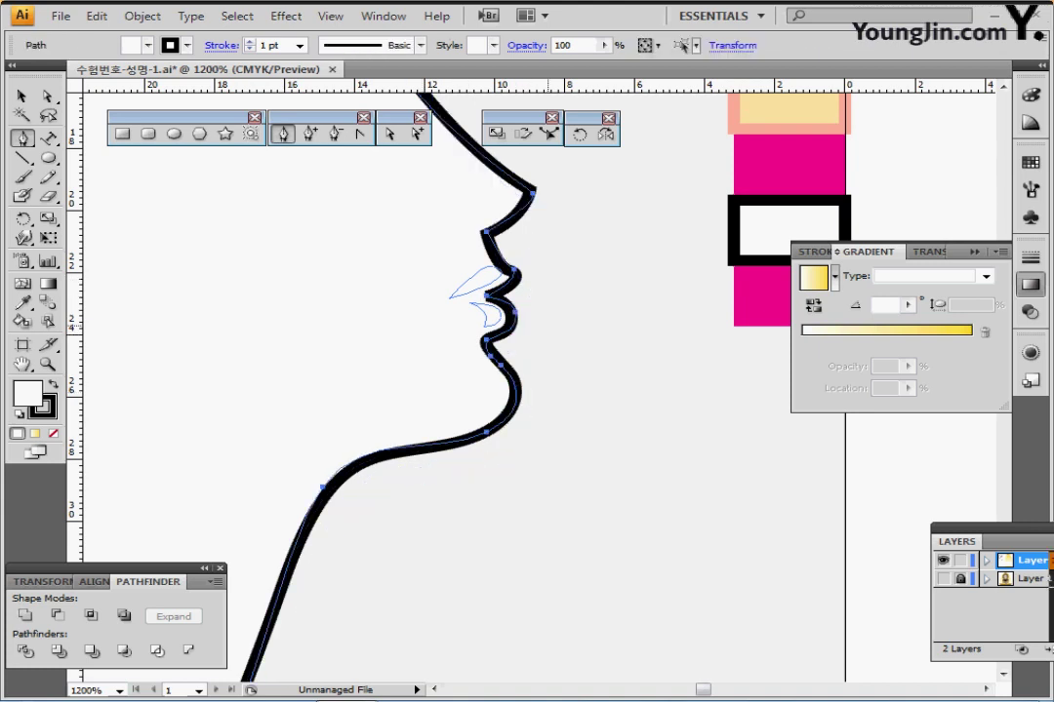
- Select both lip shapes in outline view, bring them to the front of the face profile in normal preview and deselect them
{"action": "key", "text": "ctrl+y"}
{"action": "left_click_drag", "start_coordinate": [425, 266], "coordinate": [475, 331]}
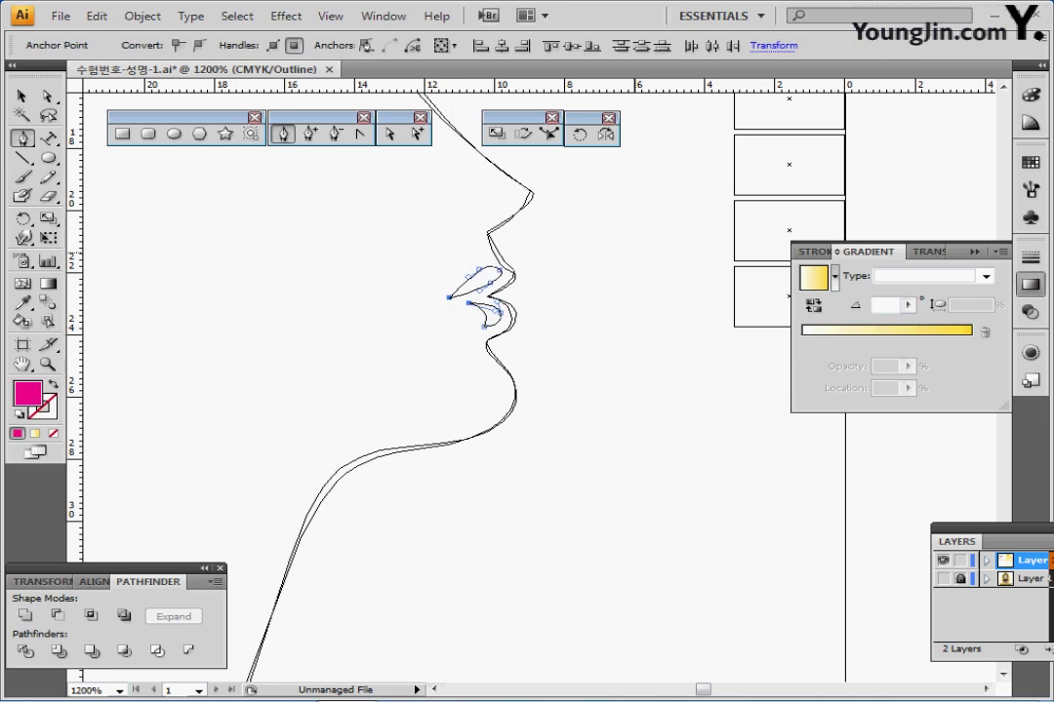
{"action": "key", "text": "ctrl+y"}
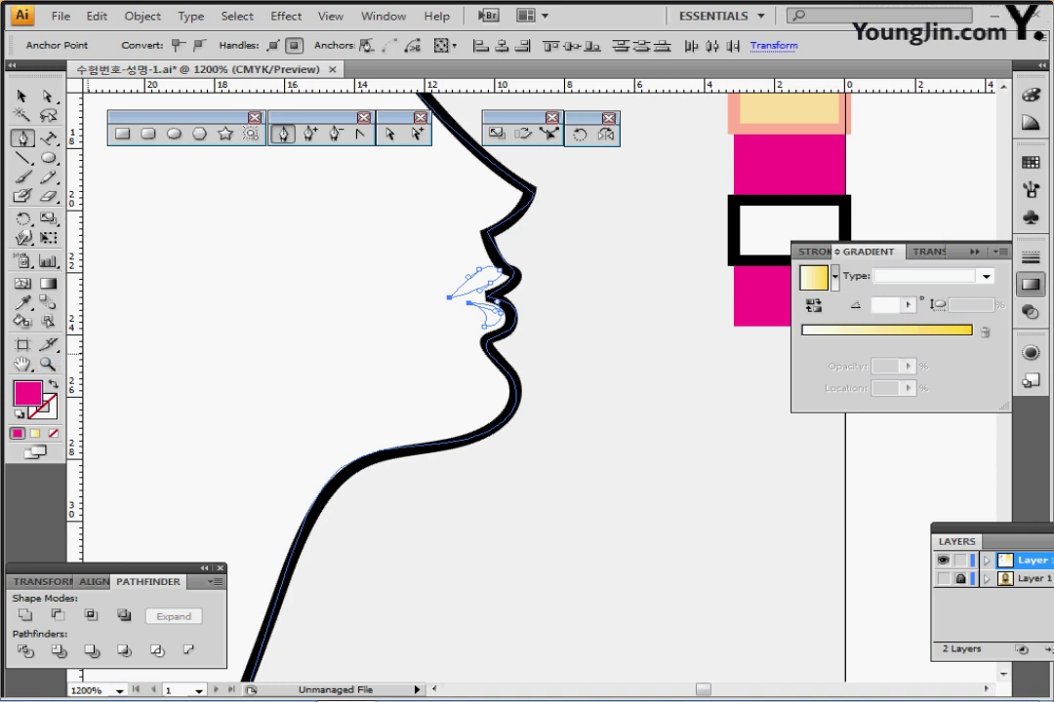
{"action": "key", "text": "F6"}
{"action": "left_click", "coordinate": [513, 390], "text": "ctrl"}
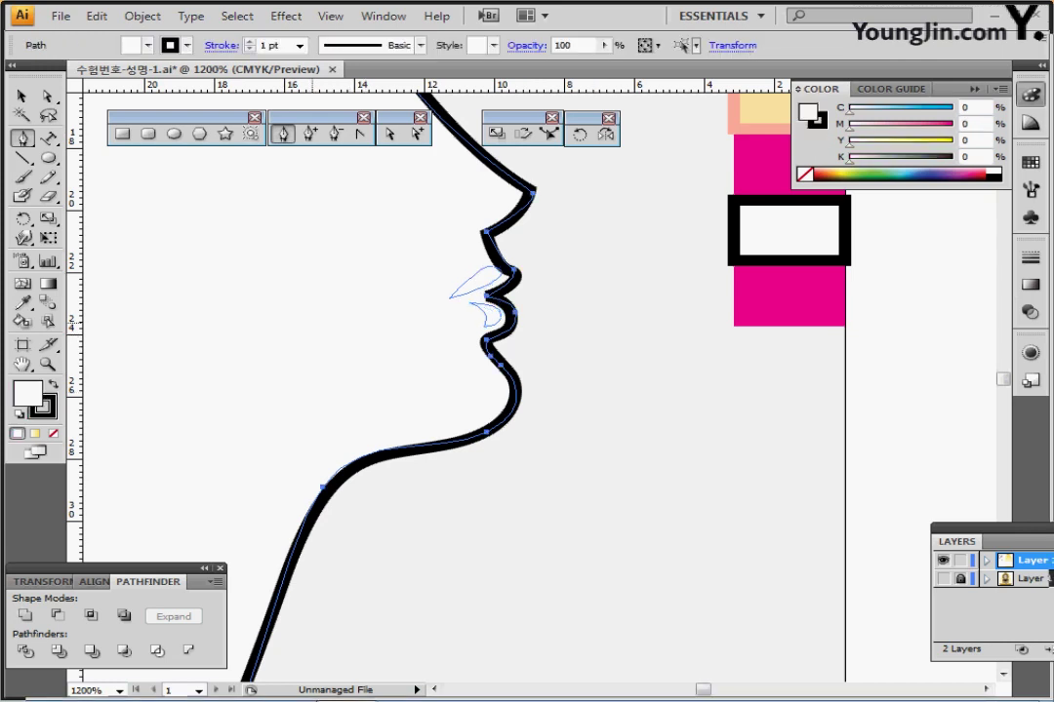
{"action": "left_click", "coordinate": [485, 299], "text": "ctrl"}
{"action": "left_click", "coordinate": [484, 325], "text": "ctrl+shift"}
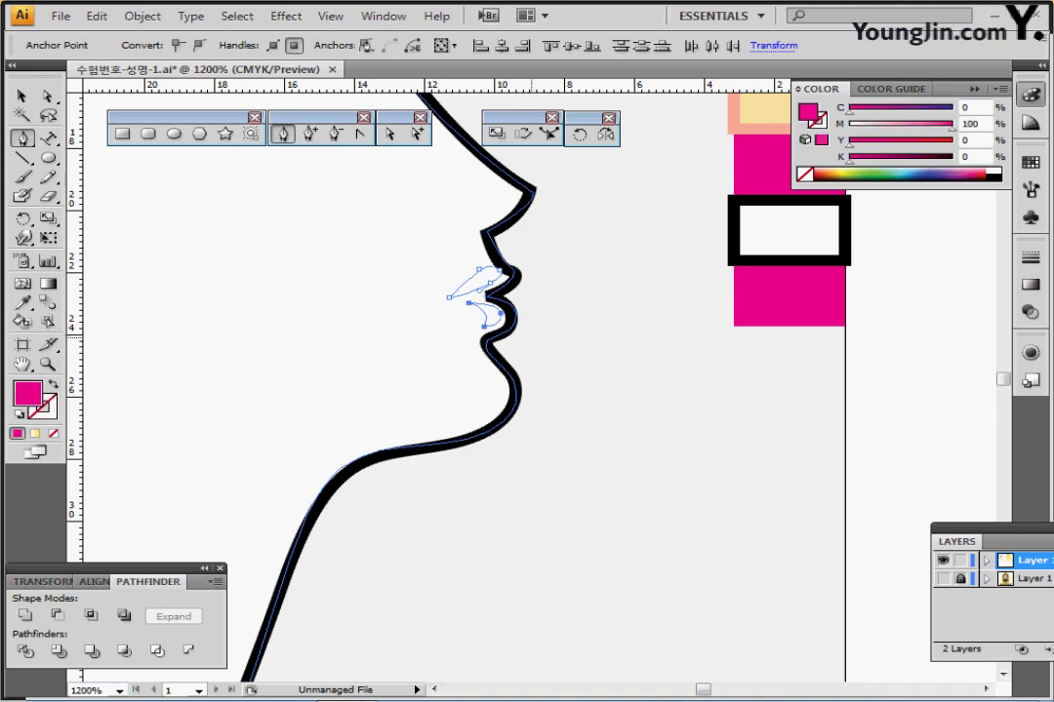
{"action": "key", "text": "ctrl+shift+]"}
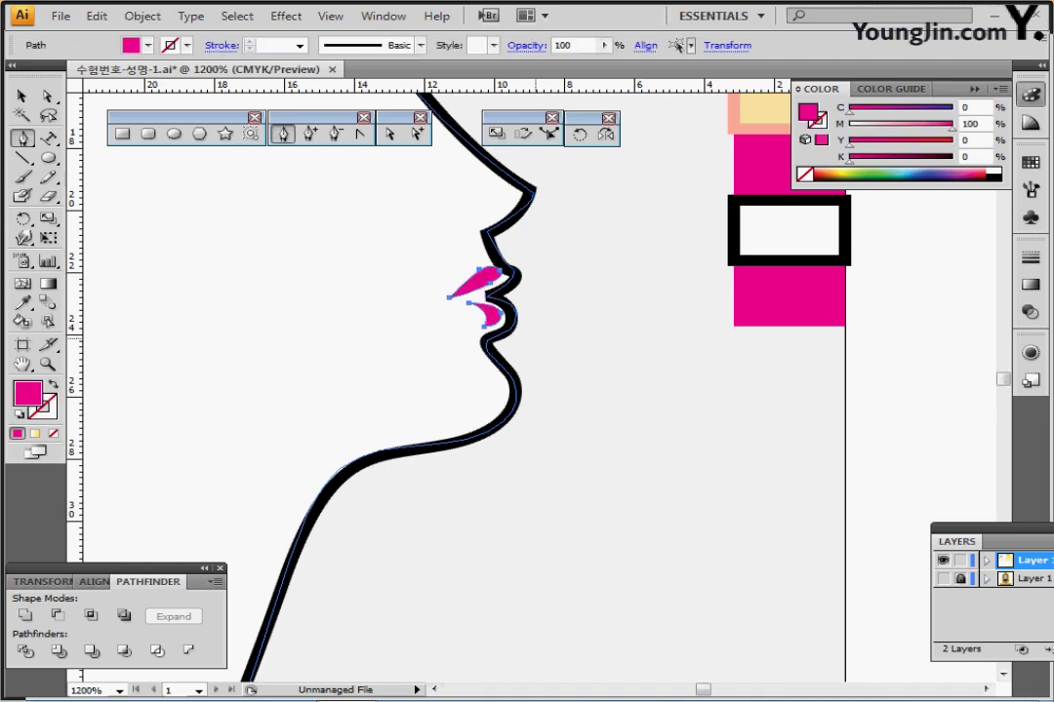
{"action": "left_click", "coordinate": [542, 345], "text": "ctrl"}
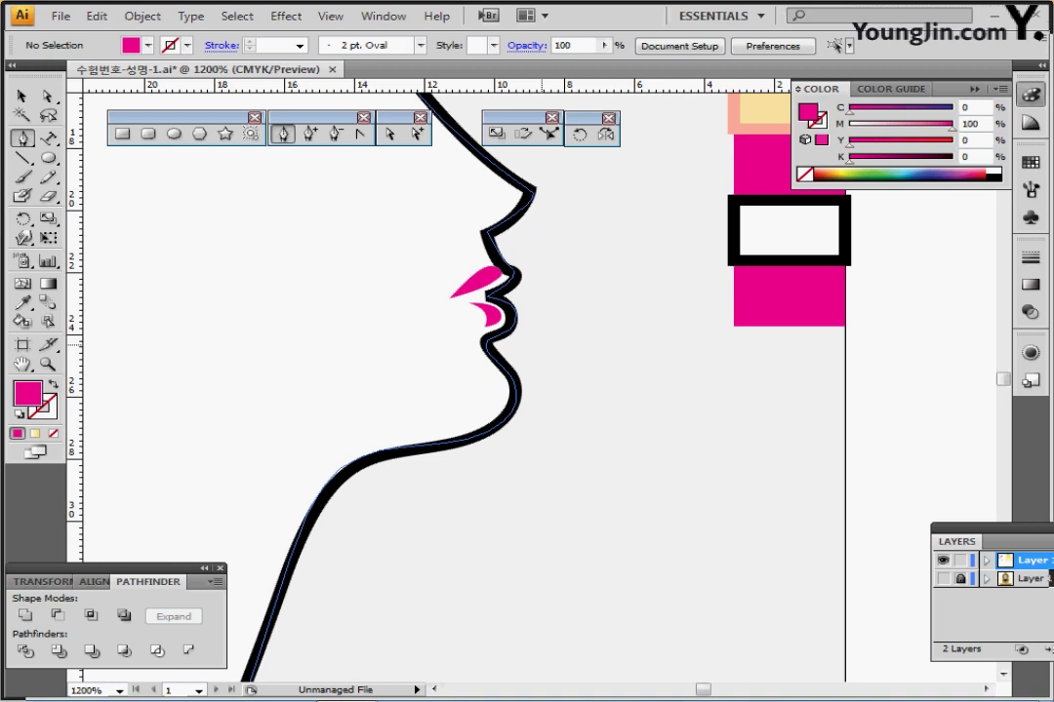
- Select the eyelash shape beside the brow and bring it in front of the face outline
{"action": "scroll", "coordinate": [458, 390], "scroll_direction": "up", "scroll_amount": 5}
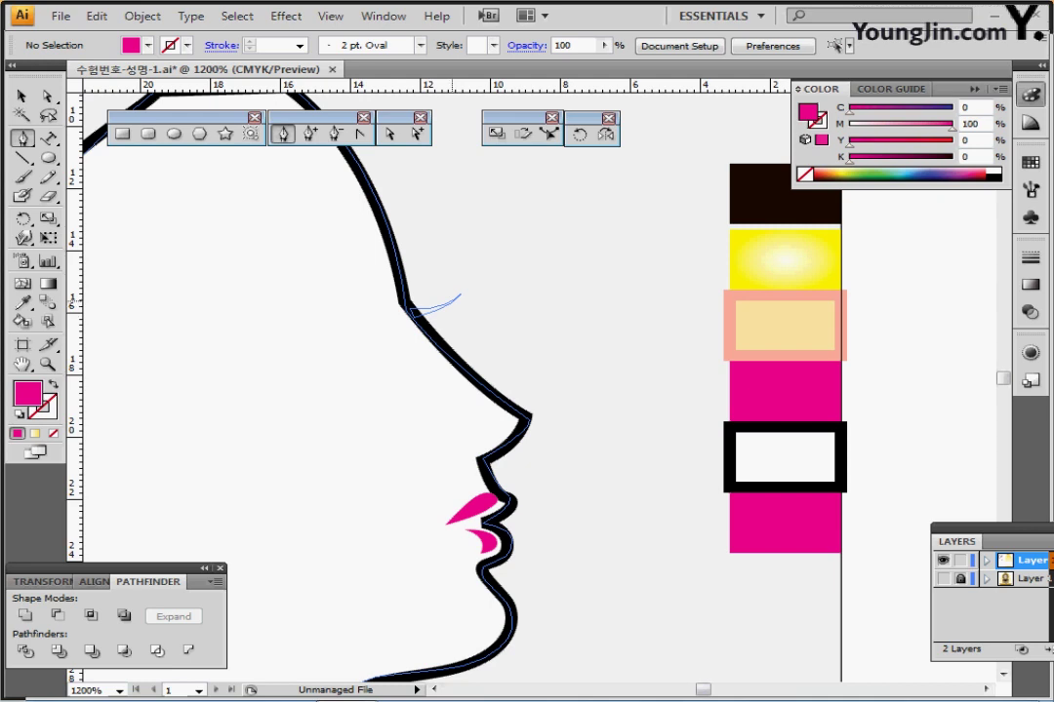
{"action": "left_click", "coordinate": [443, 307], "text": "ctrl"}
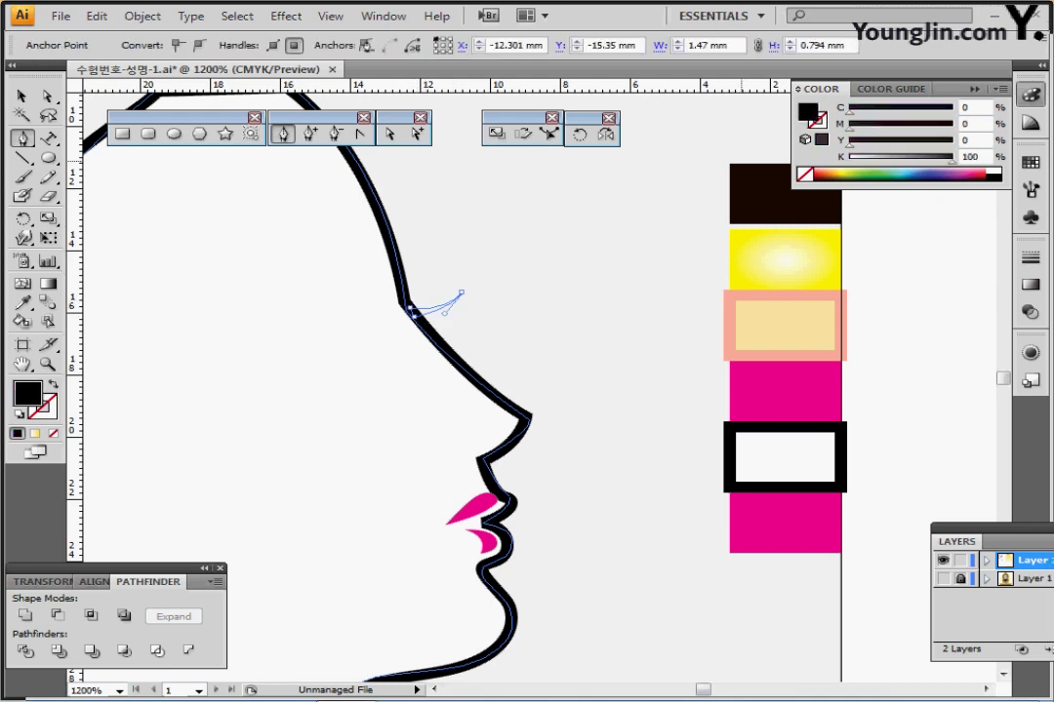
{"action": "left_click", "coordinate": [409, 308]}
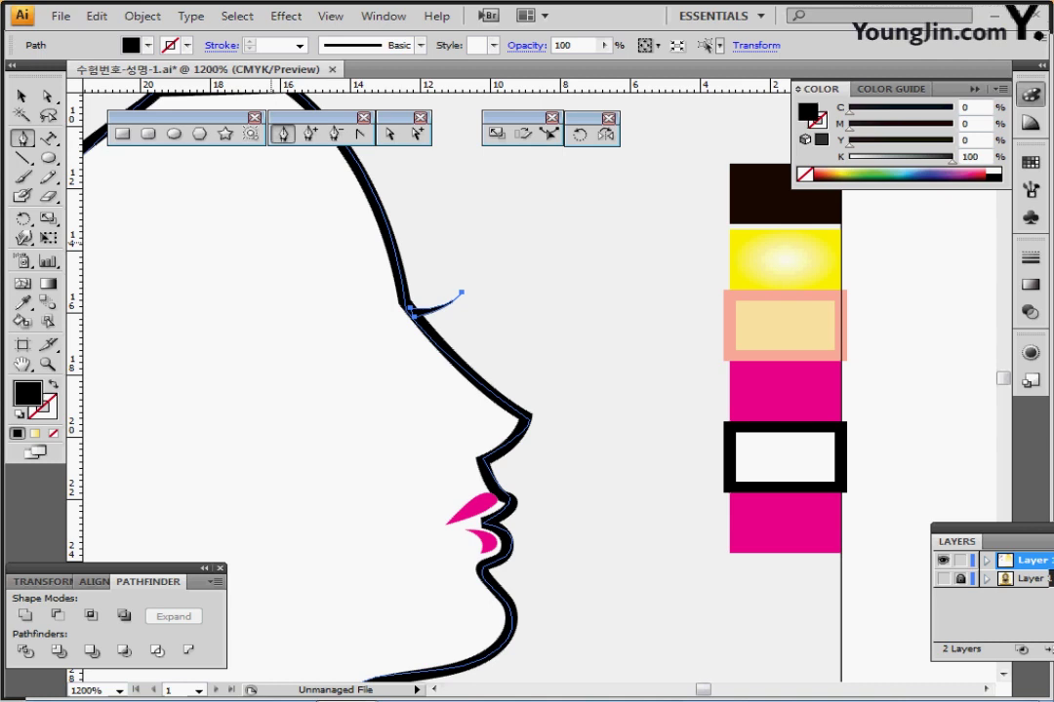
- Group the face outline, eyelash and both lip shapes, and hide the bounding box
{"action": "key", "text": "ctrl+minus"}
{"action": "key", "text": "ctrl+minus"}
{"action": "left_click_drag", "start_coordinate": [504, 314], "coordinate": [311, 197]}
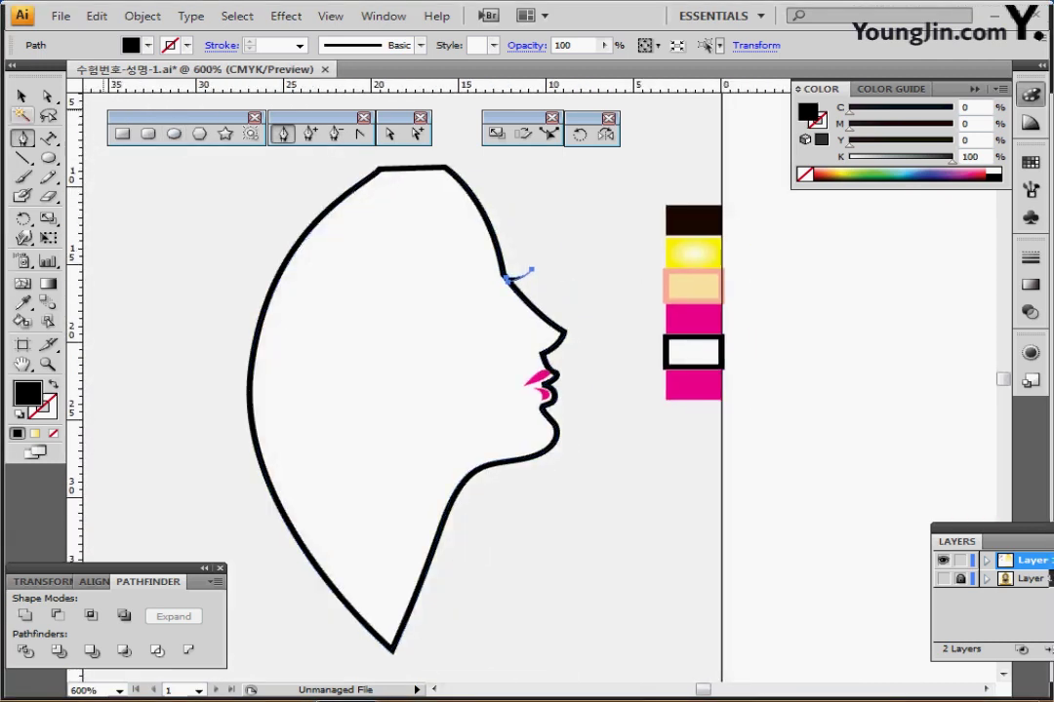
{"action": "left_click", "coordinate": [22, 97]}
{"action": "left_click", "coordinate": [222, 256]}
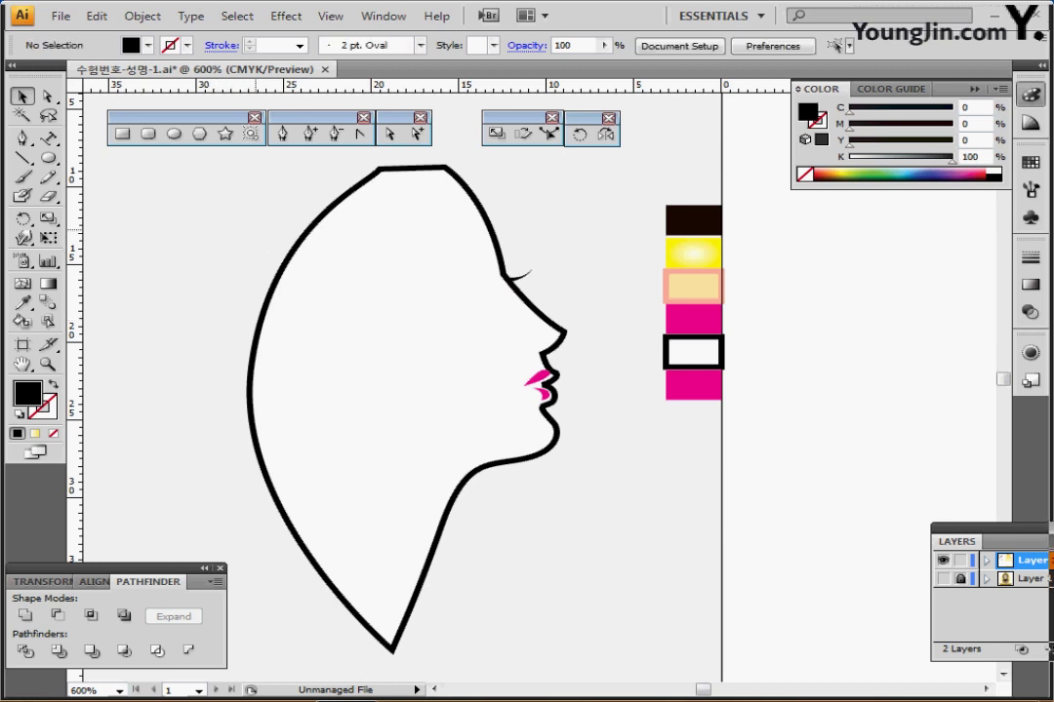
{"action": "left_click_drag", "start_coordinate": [246, 203], "coordinate": [558, 482]}
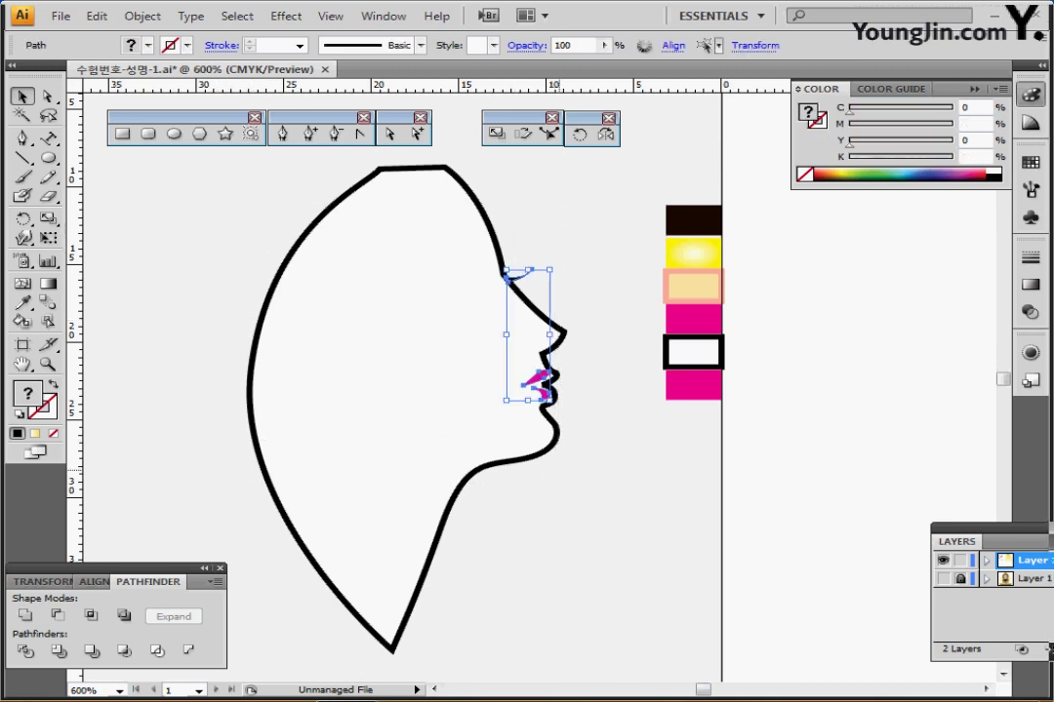
{"action": "key", "text": "ctrl+shift+b"}
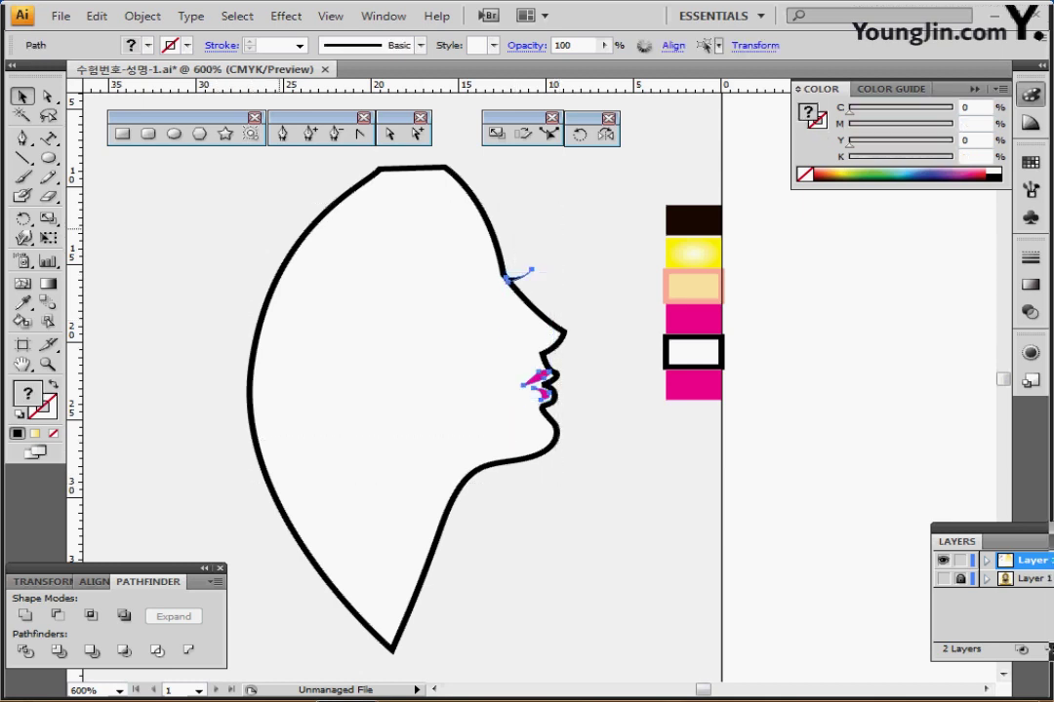
{"action": "left_click", "coordinate": [295, 230]}
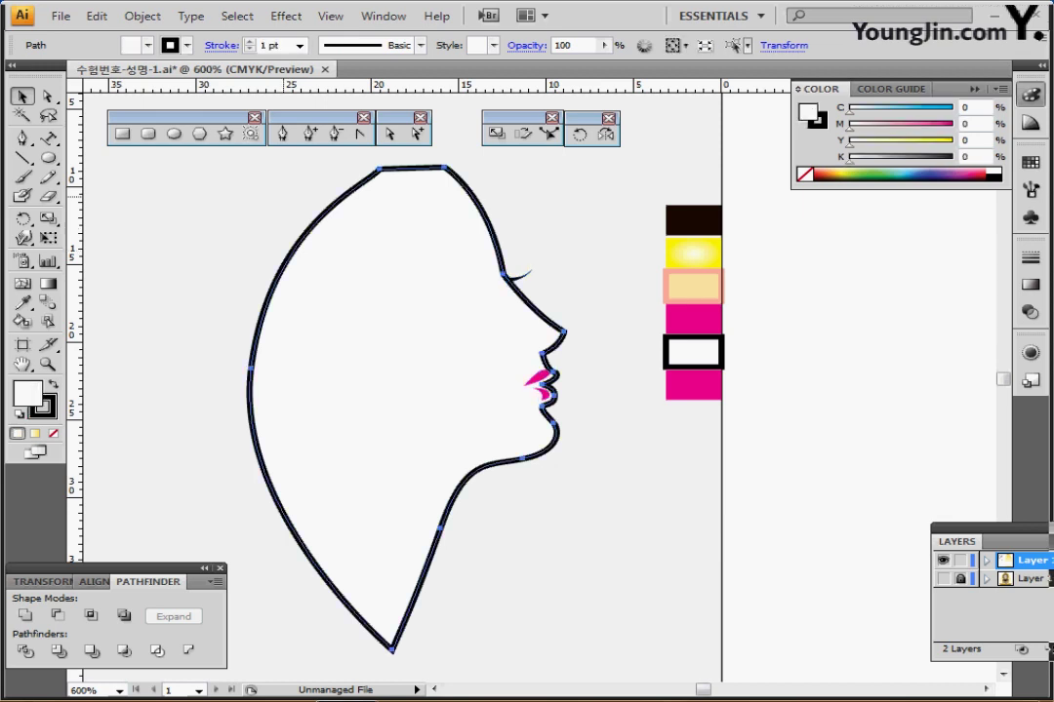
{"action": "left_click_drag", "start_coordinate": [261, 186], "coordinate": [569, 504]}
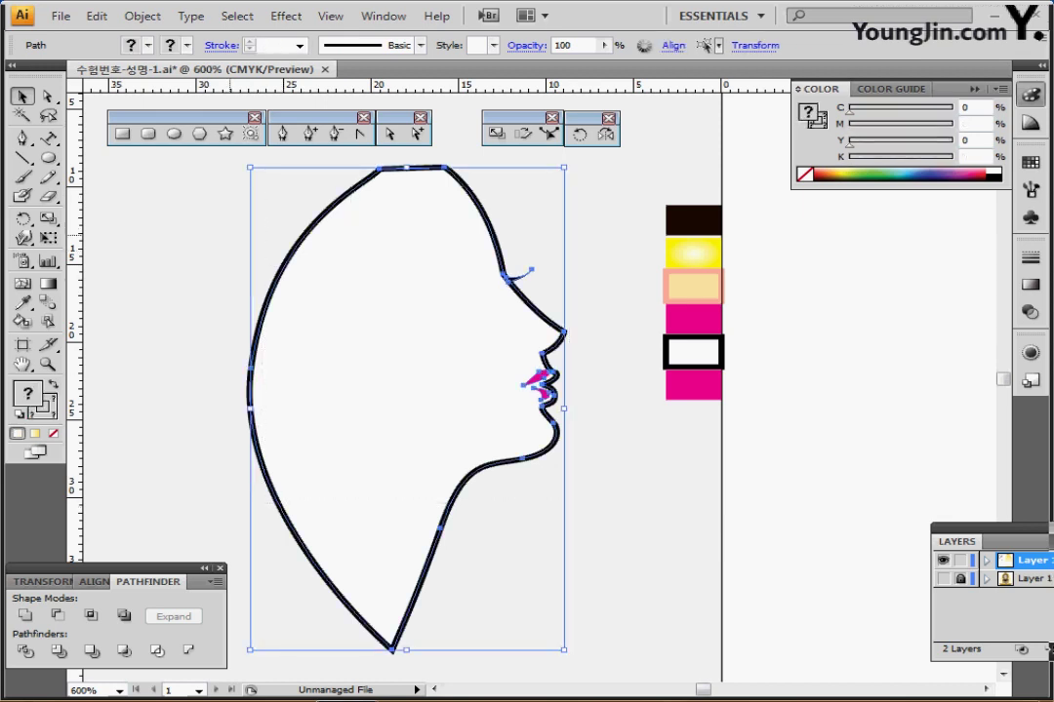
{"action": "left_click_drag", "start_coordinate": [275, 190], "coordinate": [593, 498]}
{"action": "key", "text": "ctrl+g"}
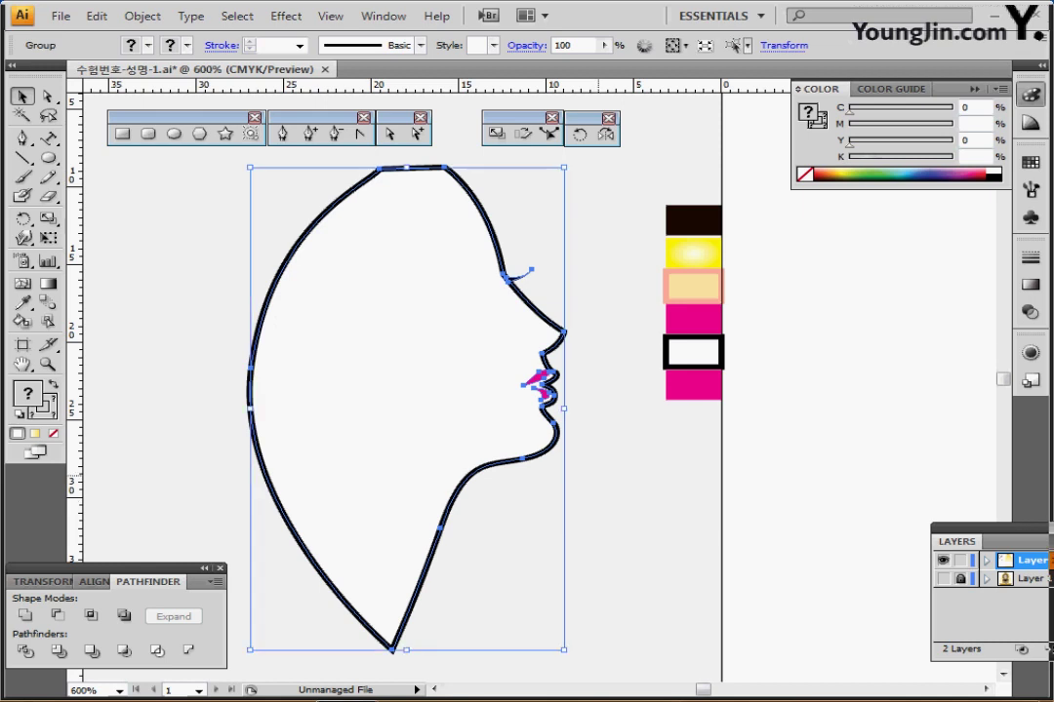
{"action": "key", "text": "ctrl+shift+b"}
- Deselect the face profile and draw an ellipse 23 mm wide and 32 mm high, centred on the vertical guide over the light beam
{"action": "scroll", "coordinate": [549, 433], "scroll_direction": "right", "scroll_amount": 1}
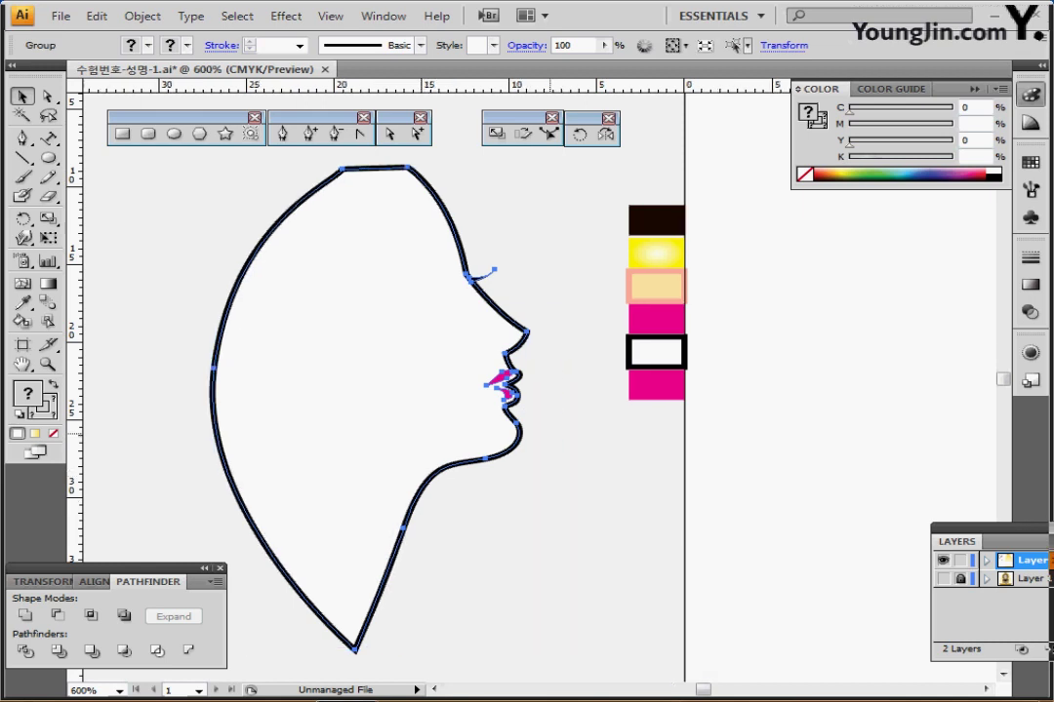
{"action": "left_click_drag", "start_coordinate": [761, 372], "coordinate": [181, 368]}
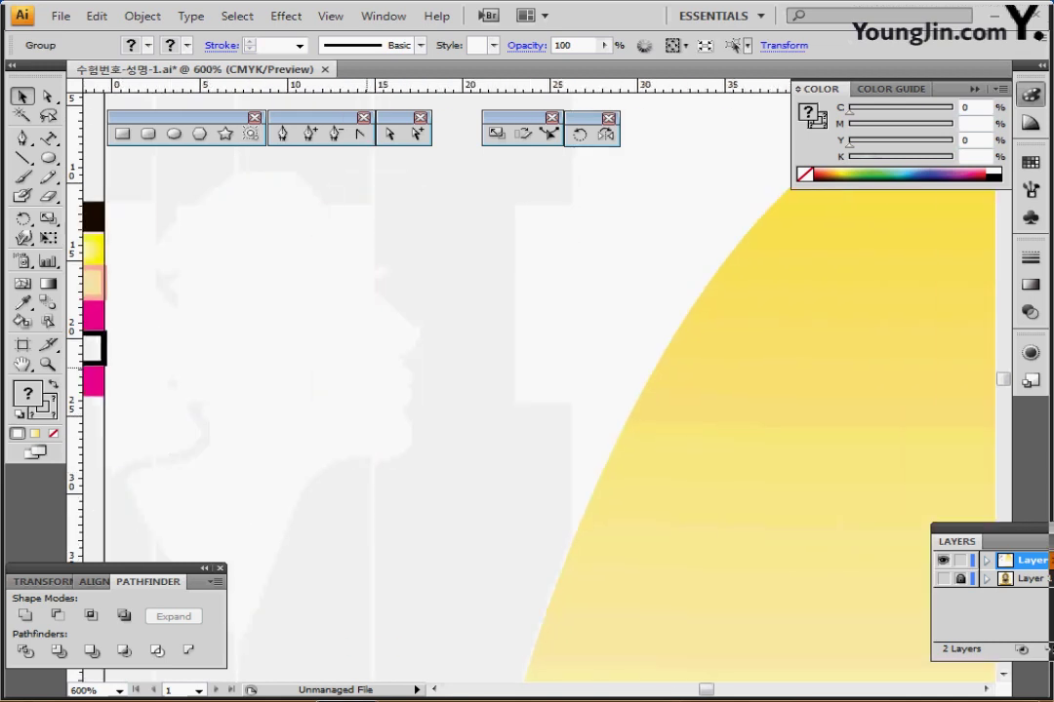
{"action": "scroll", "coordinate": [380, 376], "scroll_direction": "right", "scroll_amount": 6}
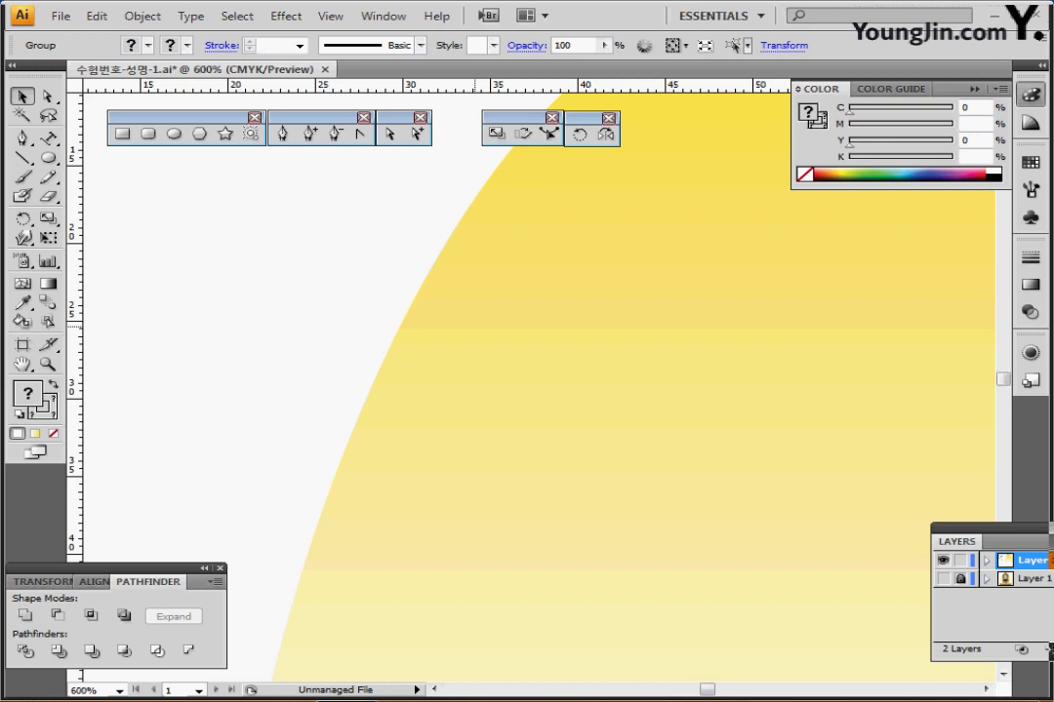
{"action": "key", "text": "ctrl+minus"}
{"action": "key", "text": "ctrl+minus"}
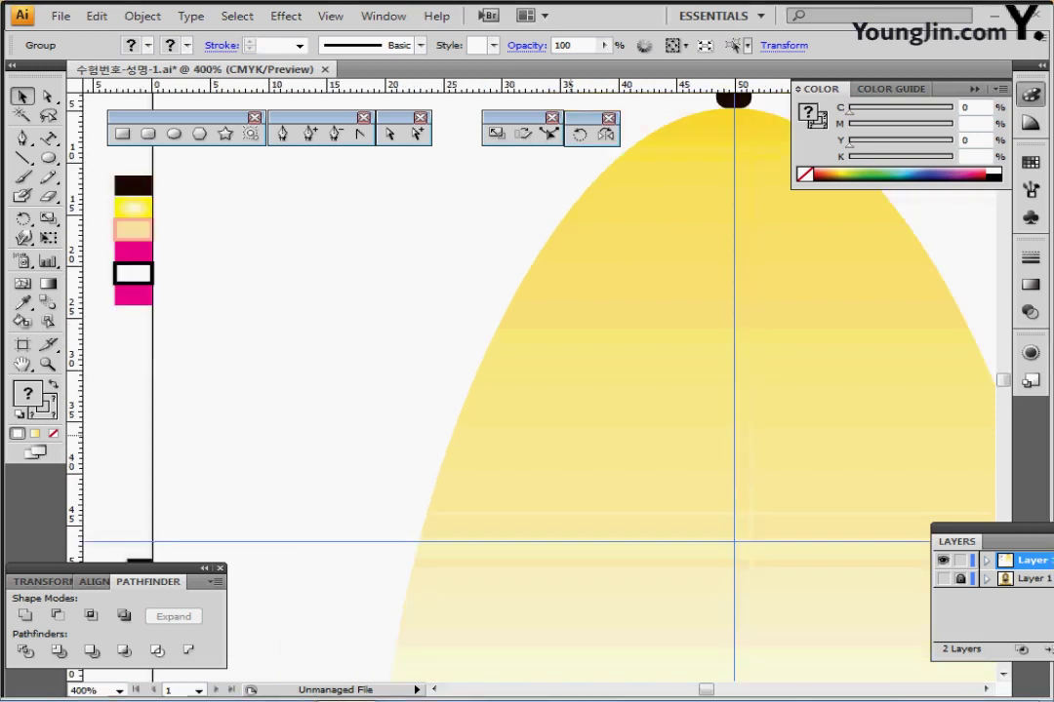
{"action": "left_click_drag", "start_coordinate": [526, 386], "coordinate": [524, 407]}
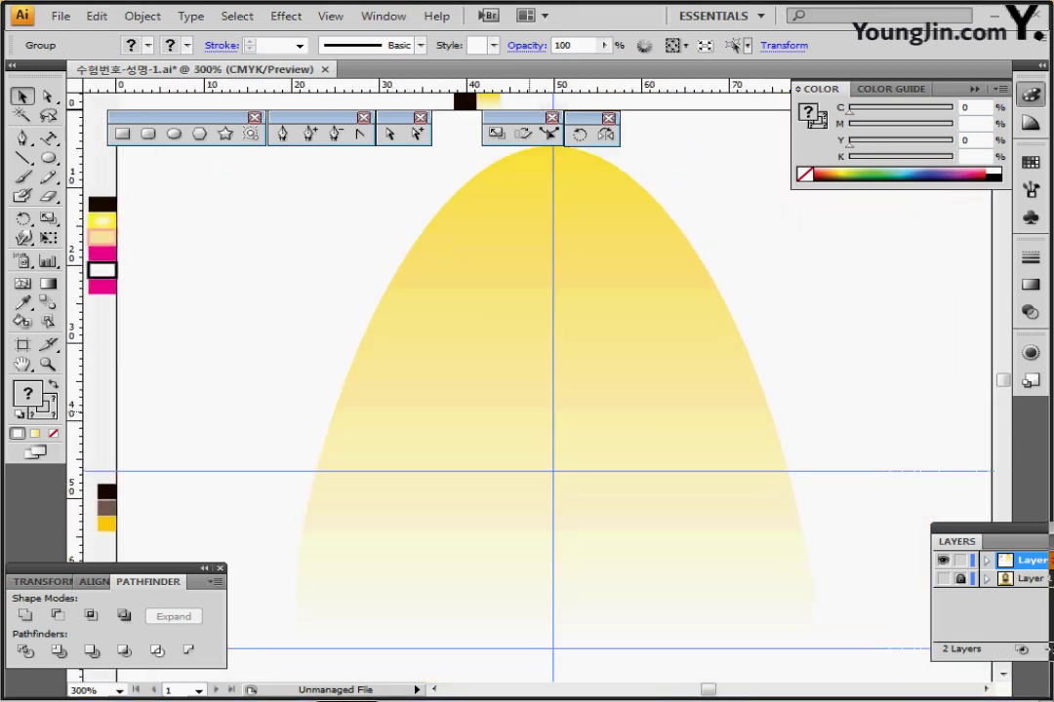
{"action": "left_click_drag", "start_coordinate": [551, 344], "coordinate": [528, 363]}
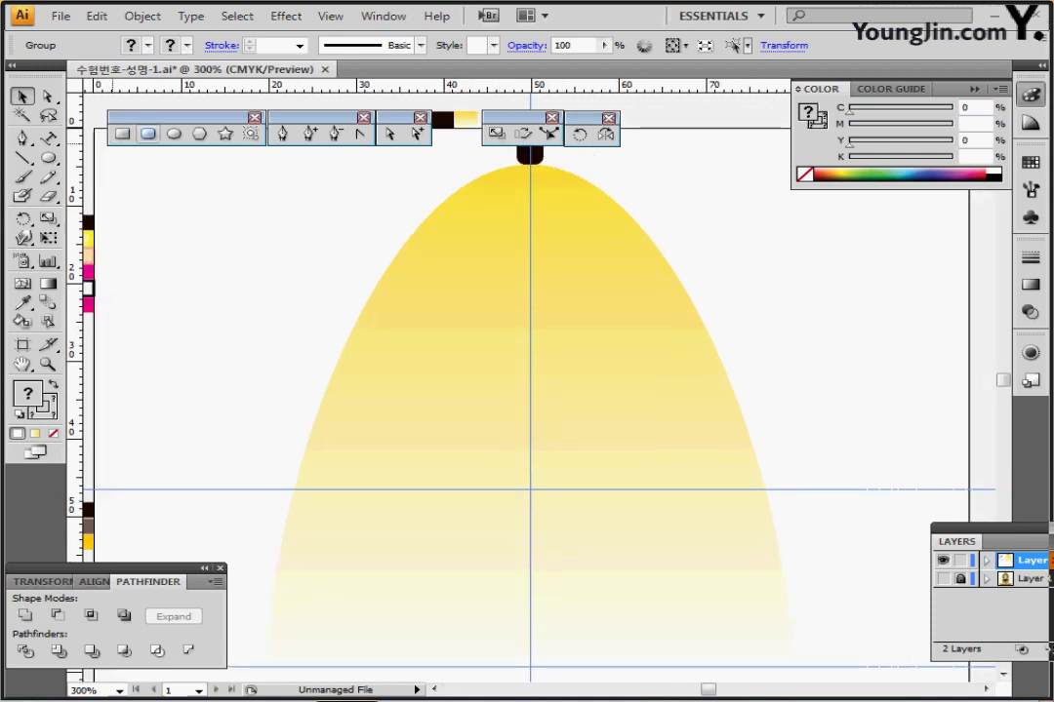
{"action": "left_click", "coordinate": [173, 133]}
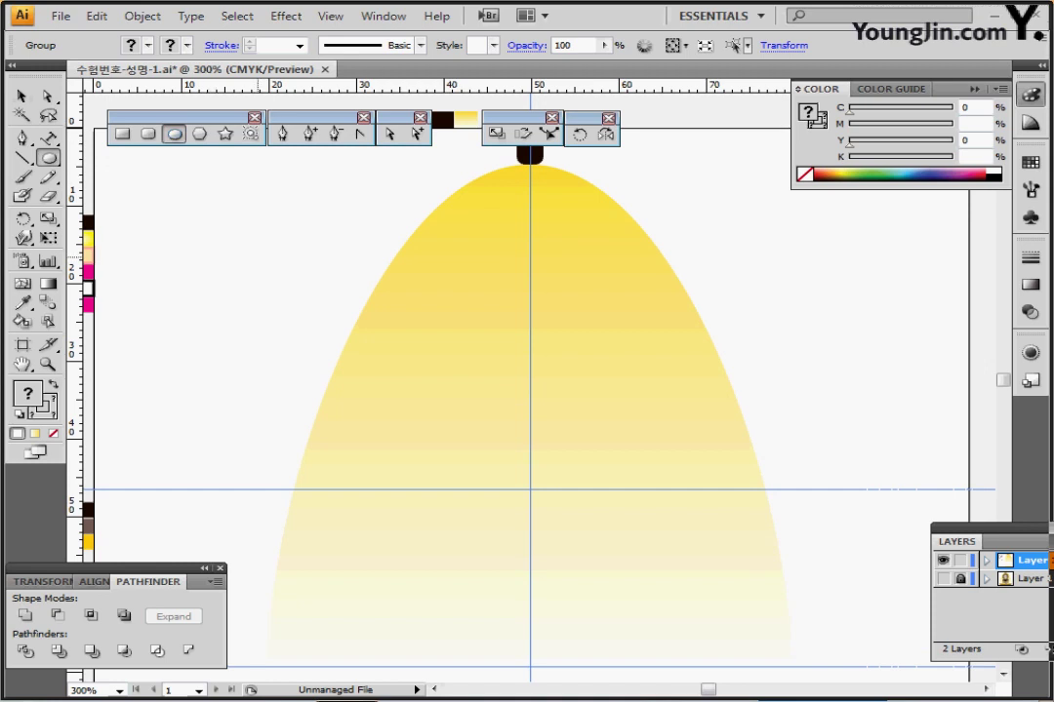
{"action": "key", "text": "ctrl+shift+a"}
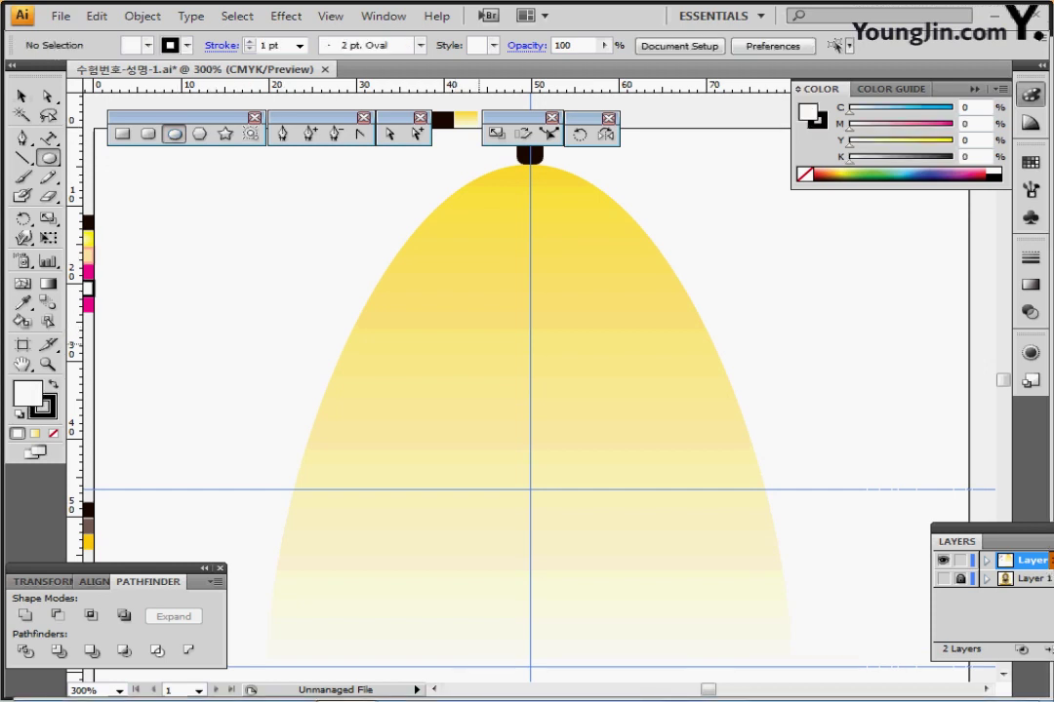
{"action": "scroll", "coordinate": [500, 390], "scroll_direction": "left", "scroll_amount": 1}
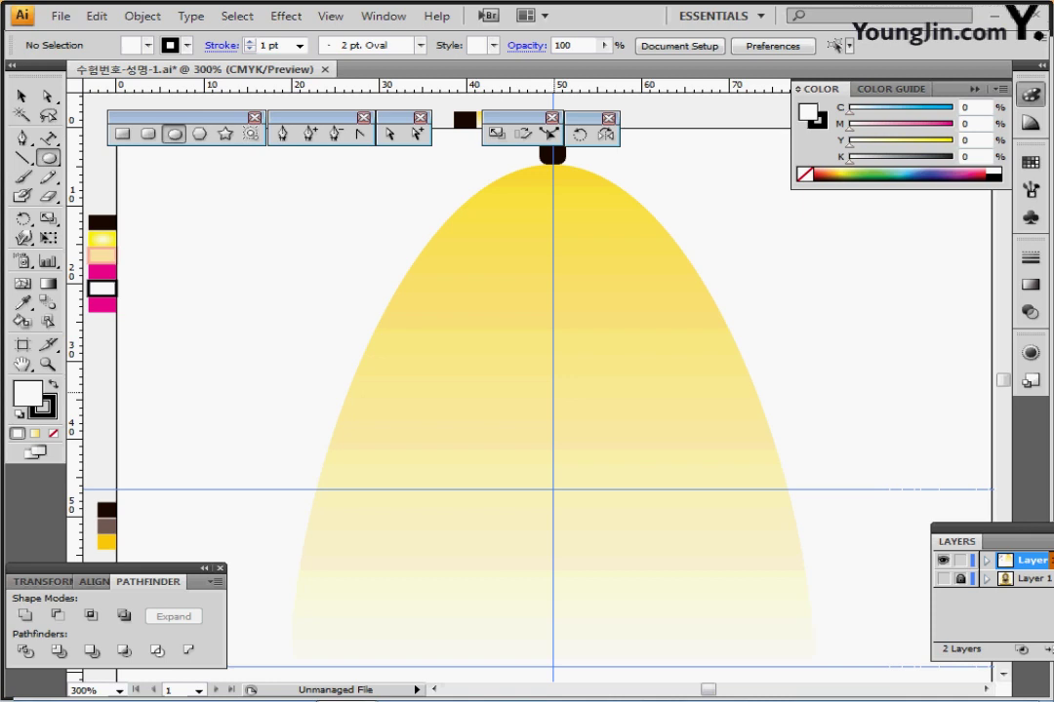
{"action": "left_click", "coordinate": [463, 109]}
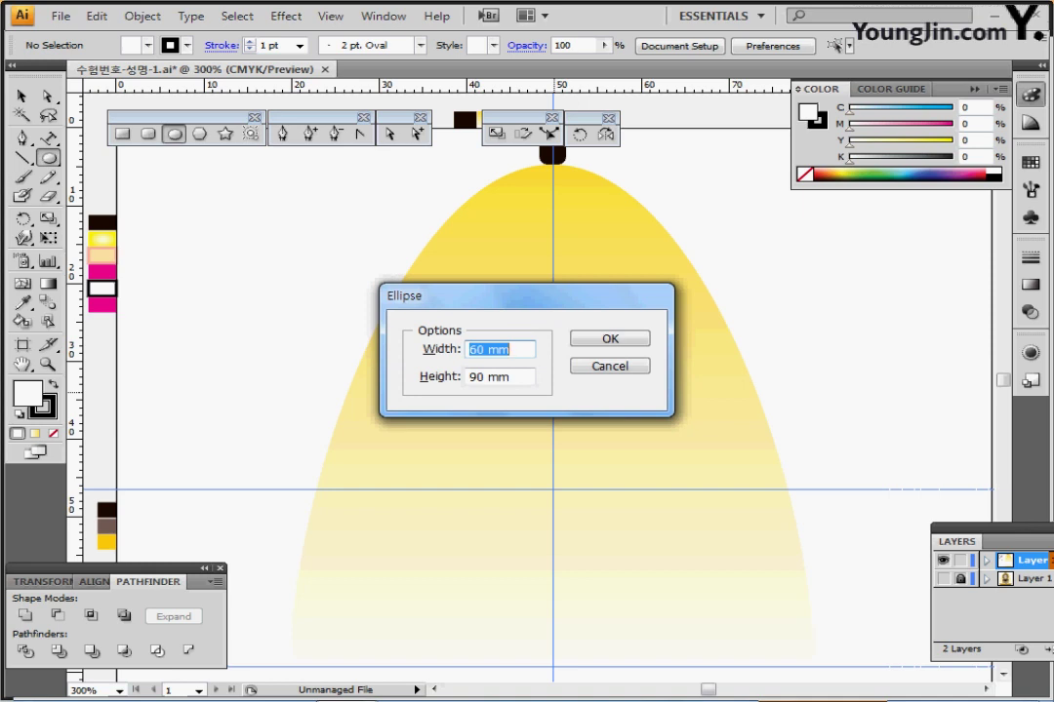
{"action": "type", "text": "23"}
{"action": "key", "text": "Tab"}
{"action": "type", "text": "28.5"}
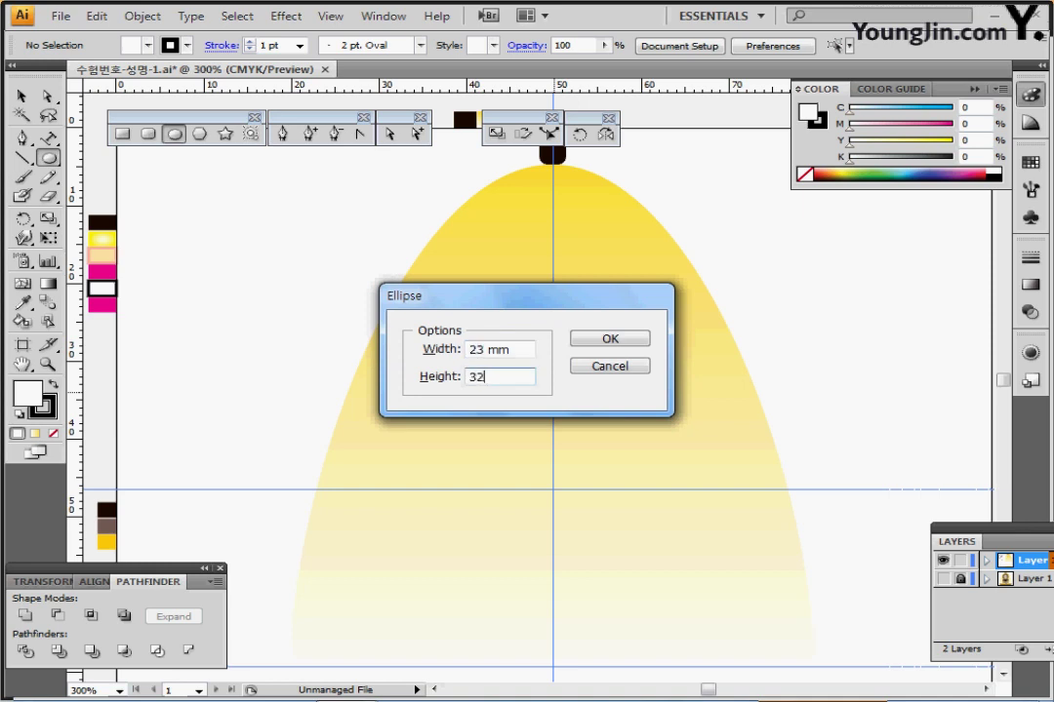
{"action": "key", "text": "Return"}
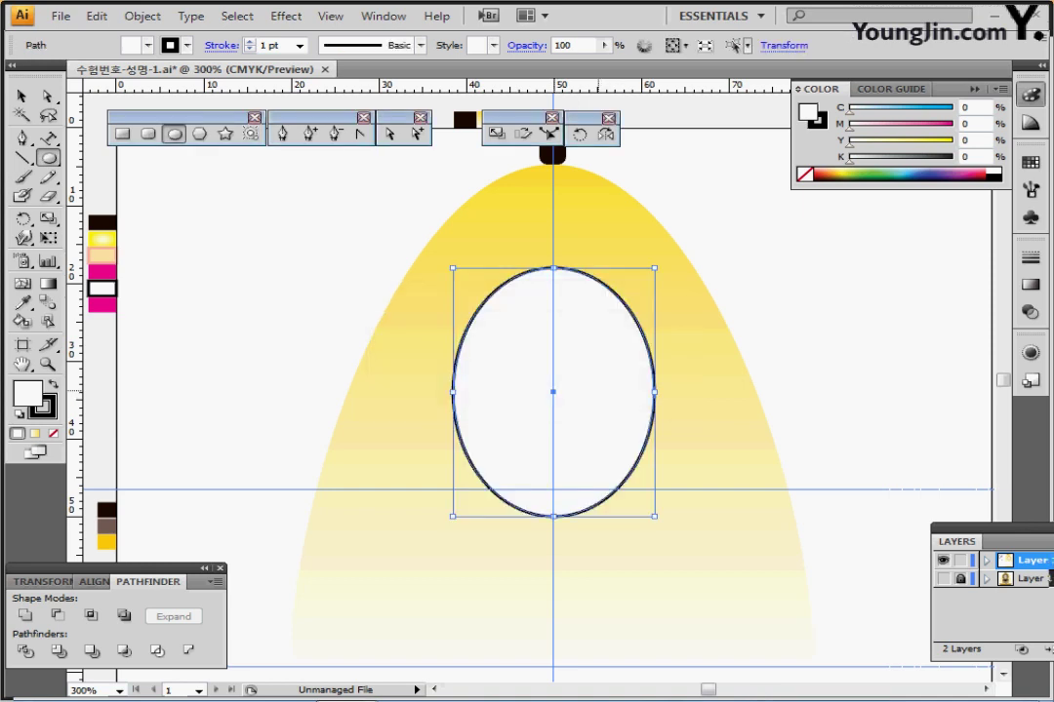
- Move the new ellipse up along the vertical guide until its lowest point meets the horizontal guide, and hide the bounding box
{"action": "left_click_drag", "start_coordinate": [553, 392], "coordinate": [553, 383]}
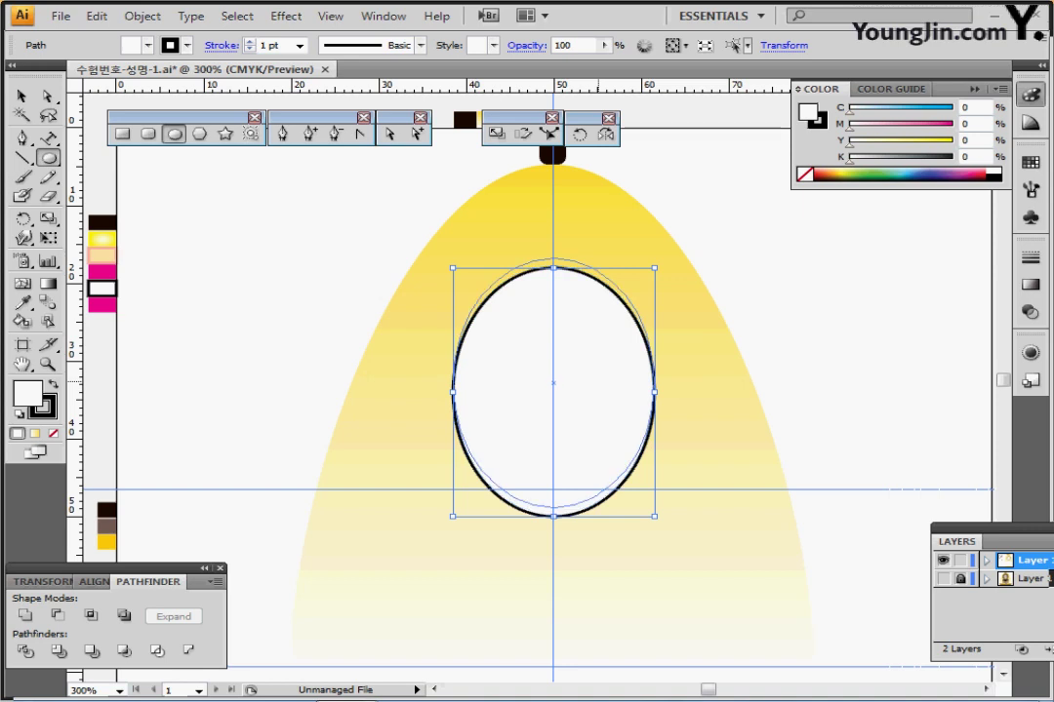
{"action": "key", "text": "Up"}
{"action": "key", "text": "Up"}
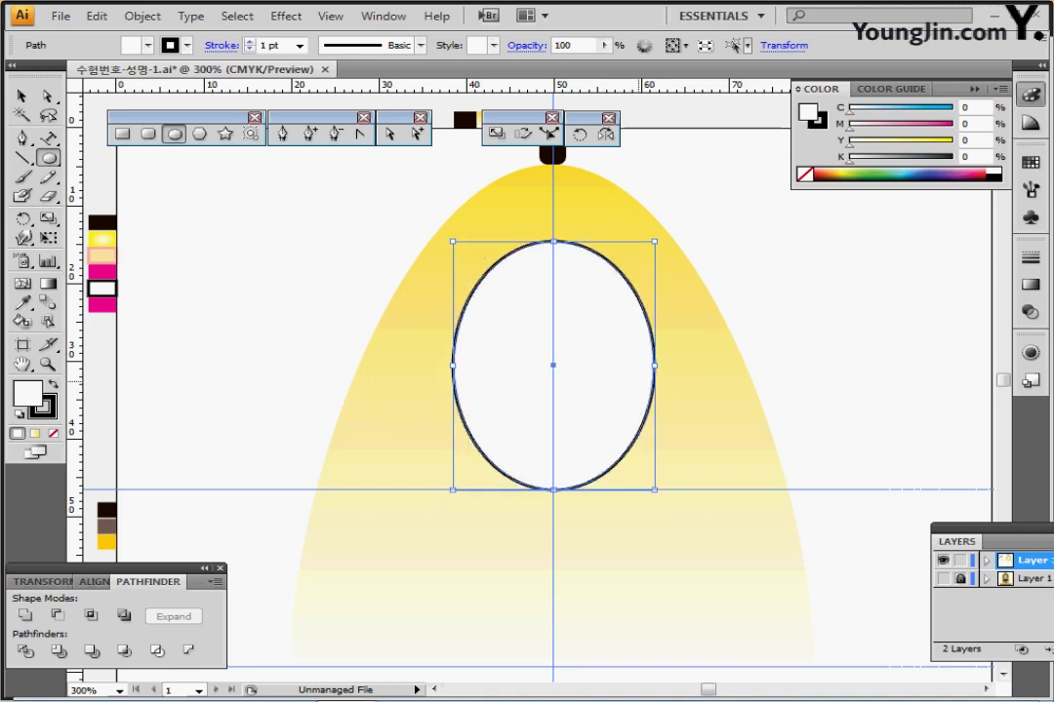
{"action": "key", "text": "ctrl+shift+b"}
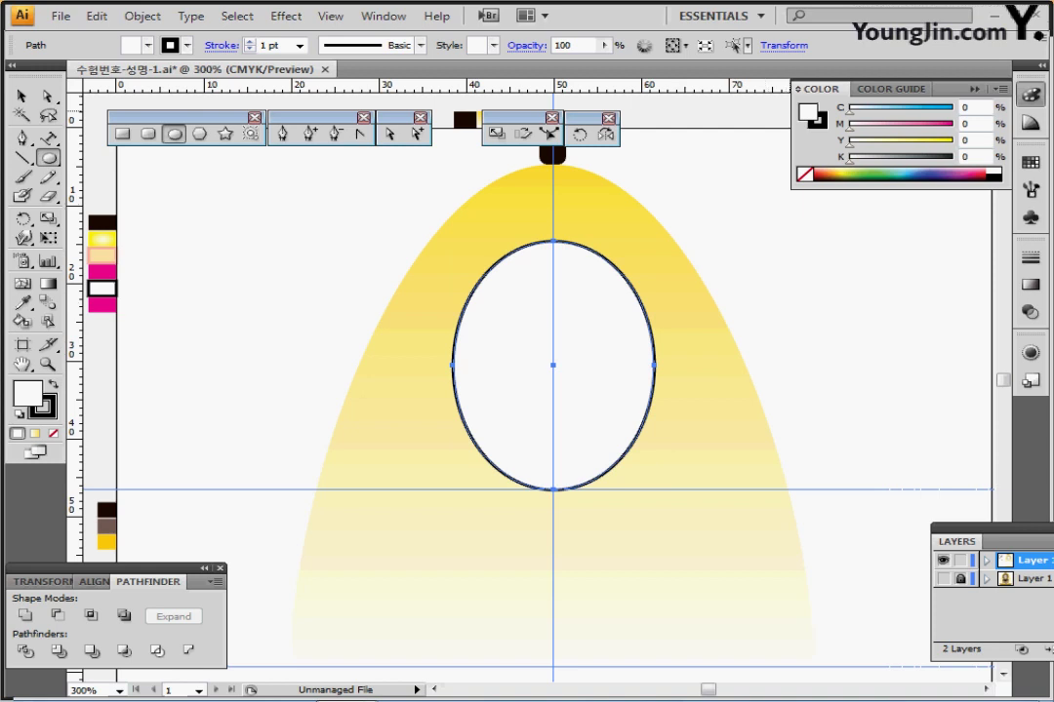
- Set the ellipse's stroke colour to C 50, M 70, Y 80, K 90
{"action": "key", "text": "x"}
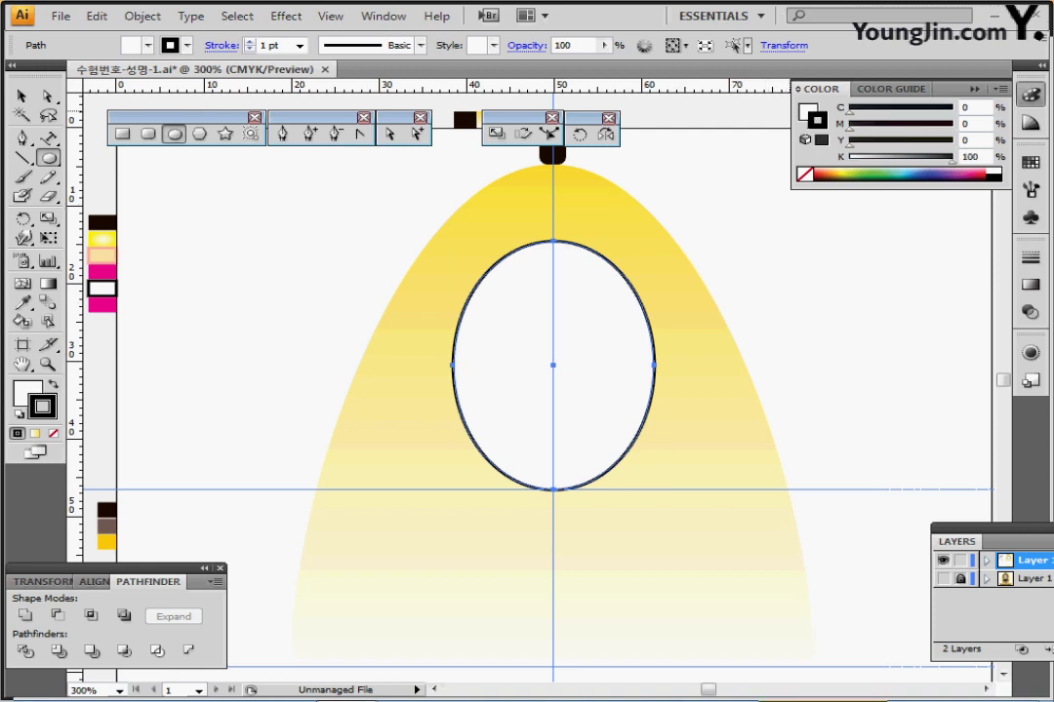
{"action": "double_click", "coordinate": [969, 107]}
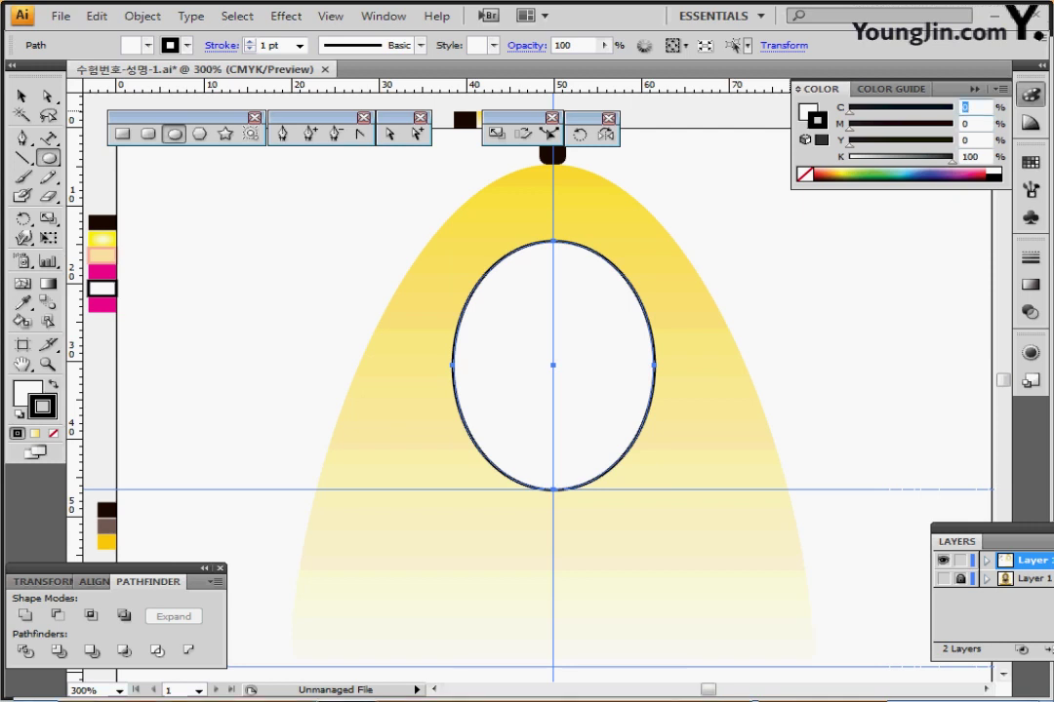
{"action": "type", "text": "50"}
{"action": "key", "text": "Tab"}
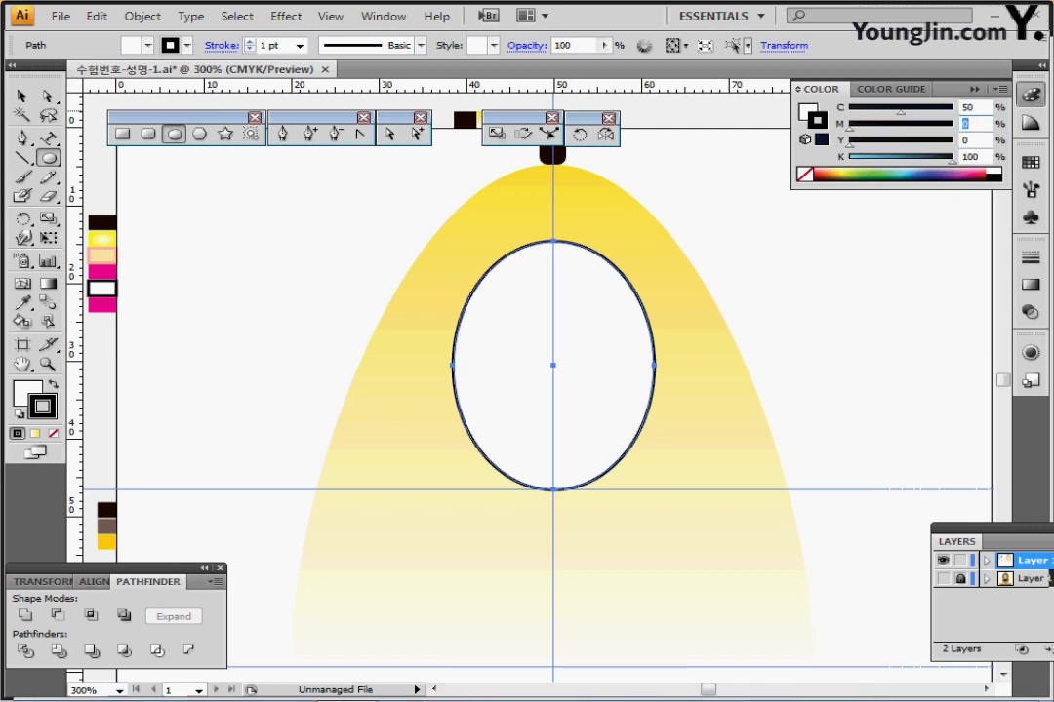
{"action": "type", "text": "70"}
{"action": "key", "text": "Tab"}
{"action": "type", "text": "80"}
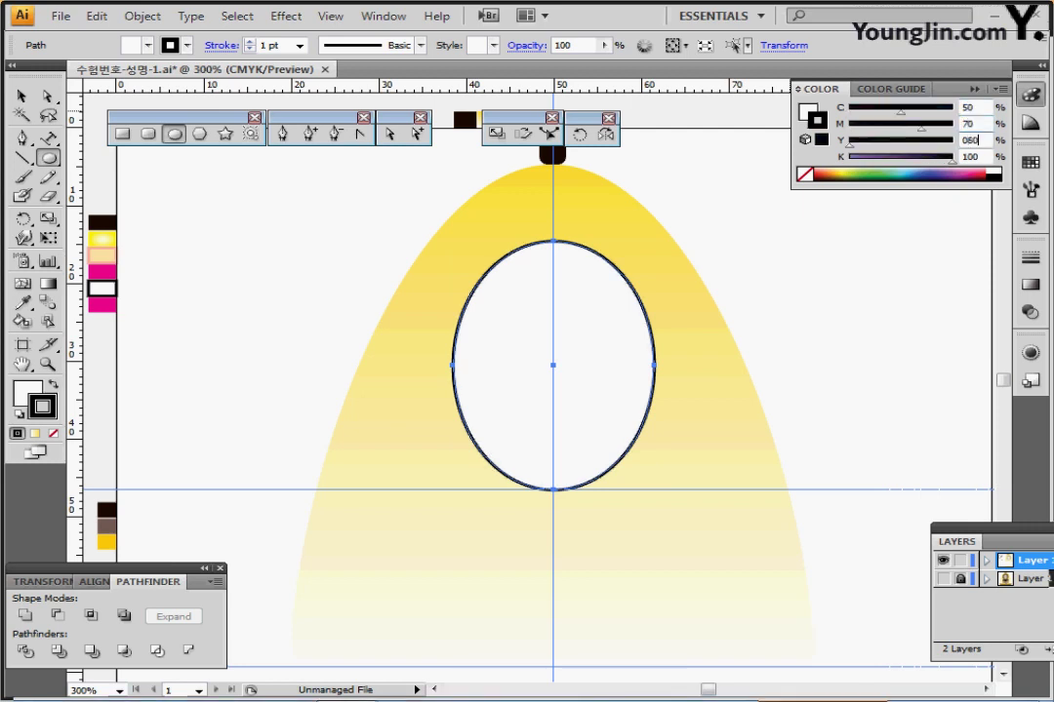
{"action": "key", "text": "shift+Tab"}
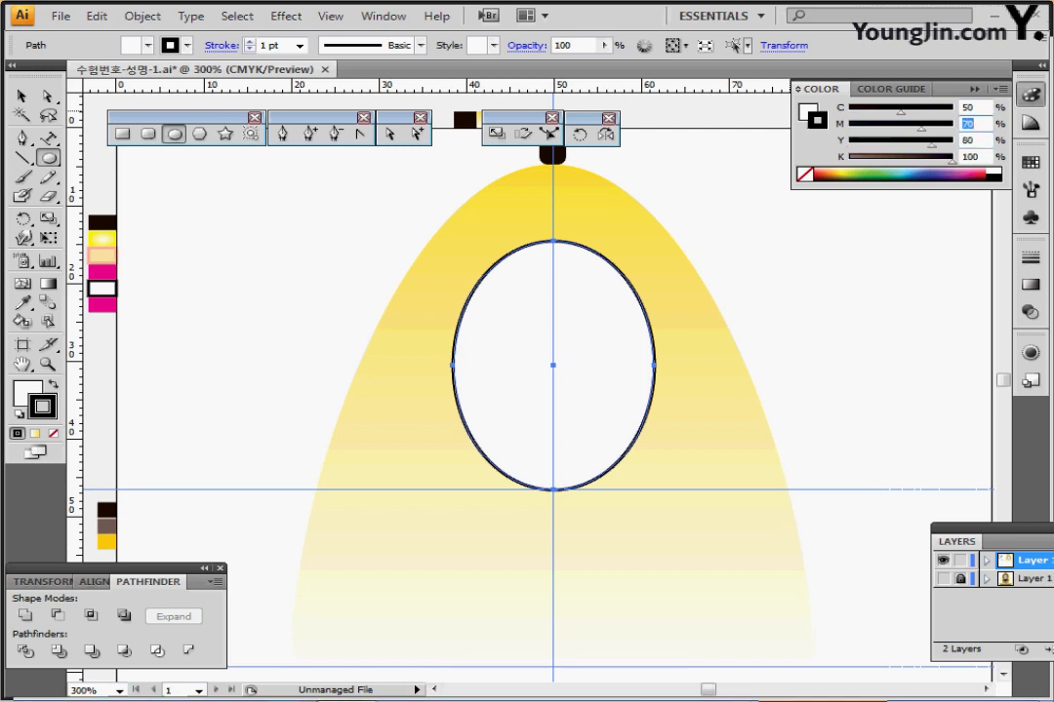
{"action": "key", "text": "Tab"}
{"action": "key", "text": "Tab"}
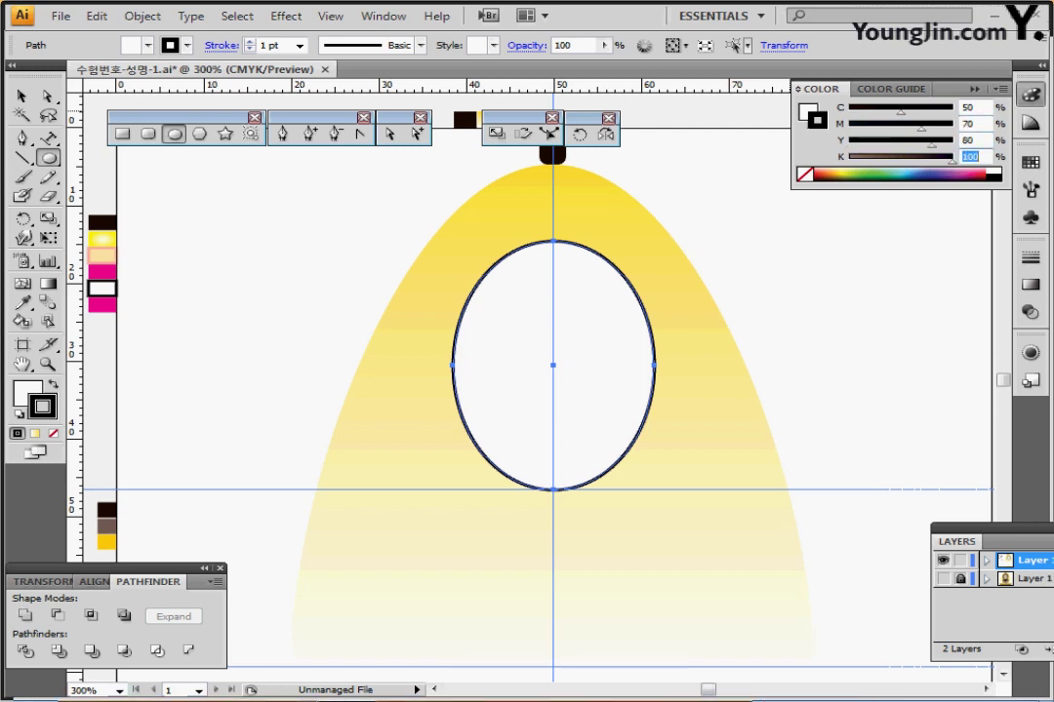
{"action": "type", "text": "90"}
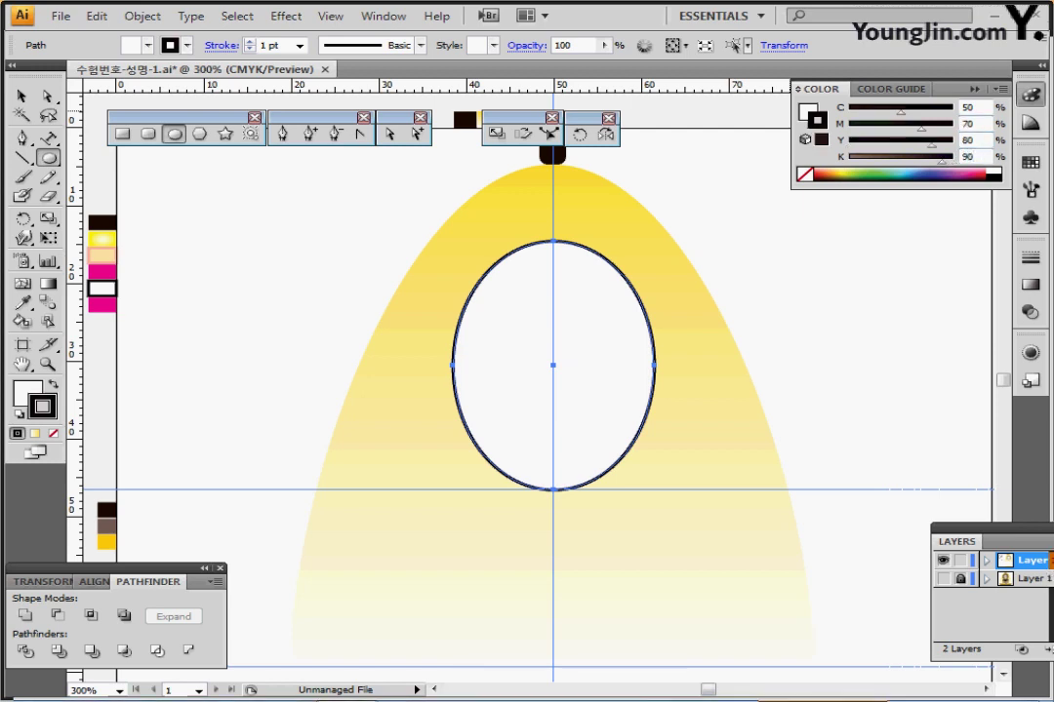
- Set the ellipse's stroke weight to 10 pt
{"action": "left_click", "coordinate": [1030, 257]}
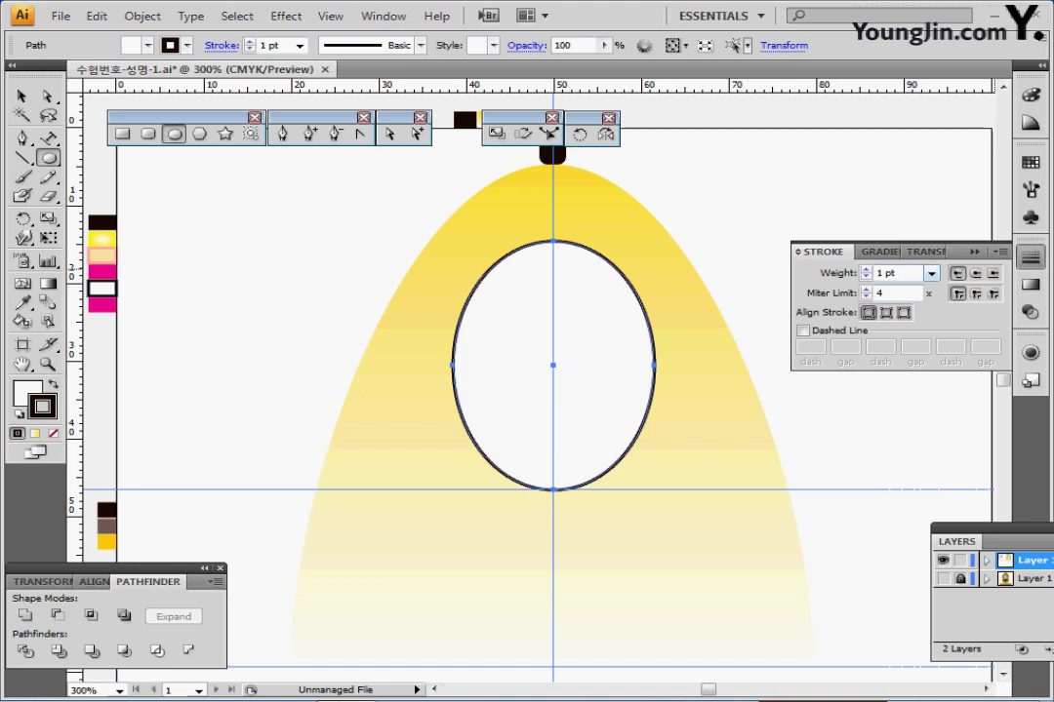
{"action": "left_click", "coordinate": [932, 273]}
{"action": "left_click", "coordinate": [889, 443]}
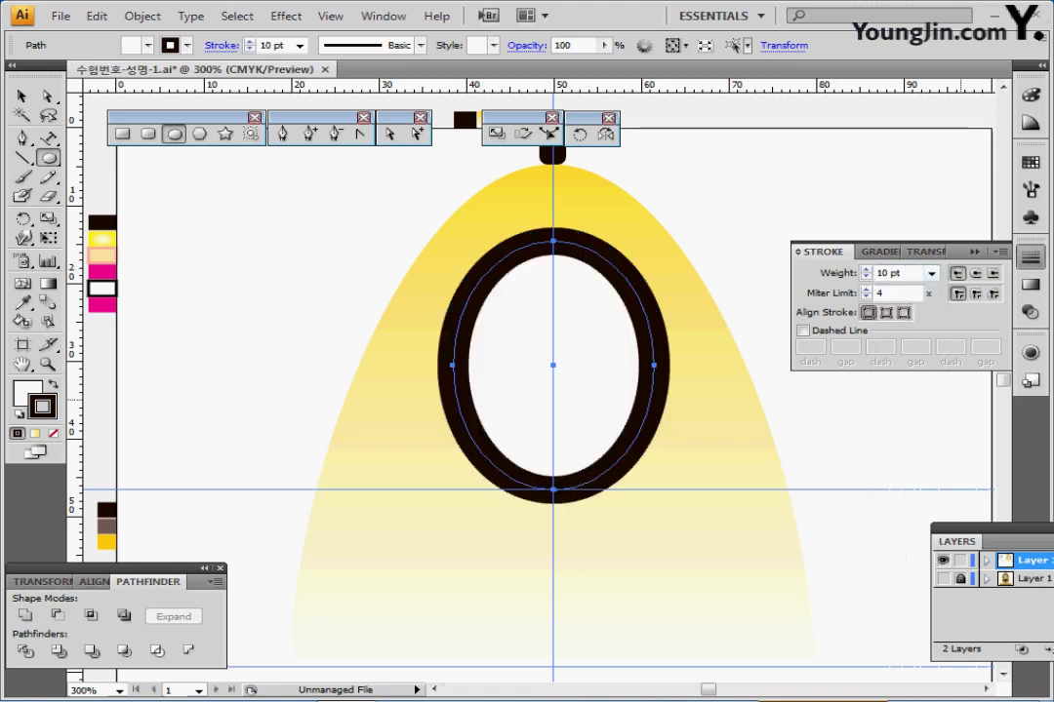
{"action": "left_click", "coordinate": [1030, 257]}
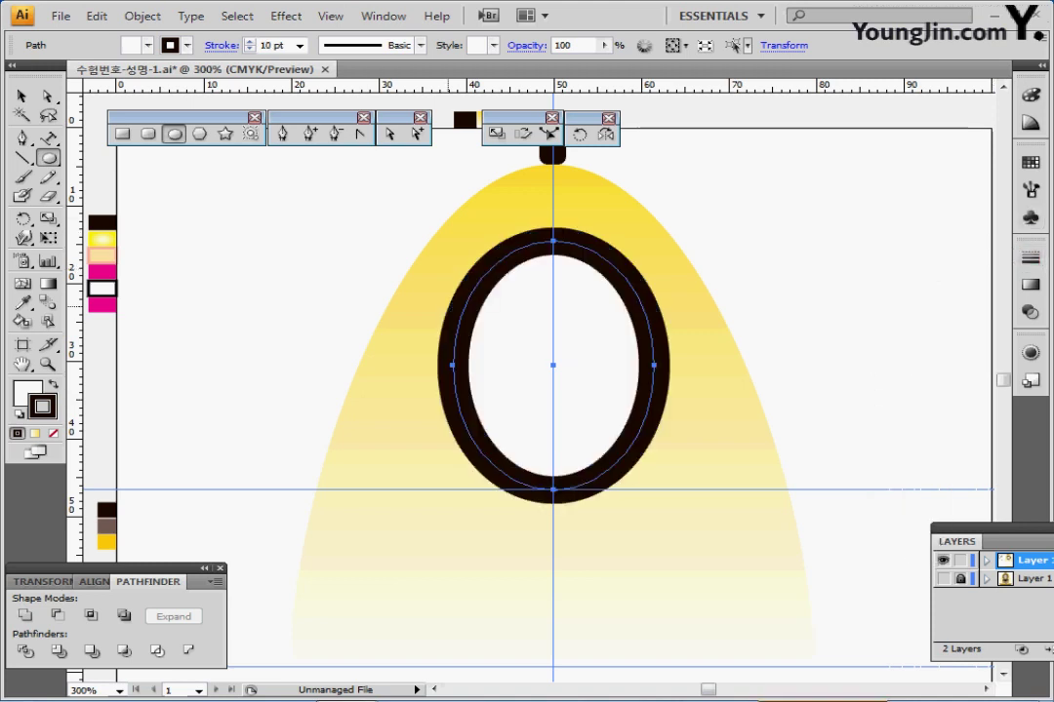
- Convert the ellipse's thick stroke into a filled shape with Outline Stroke and deselect it
{"action": "left_click", "coordinate": [142, 16]}
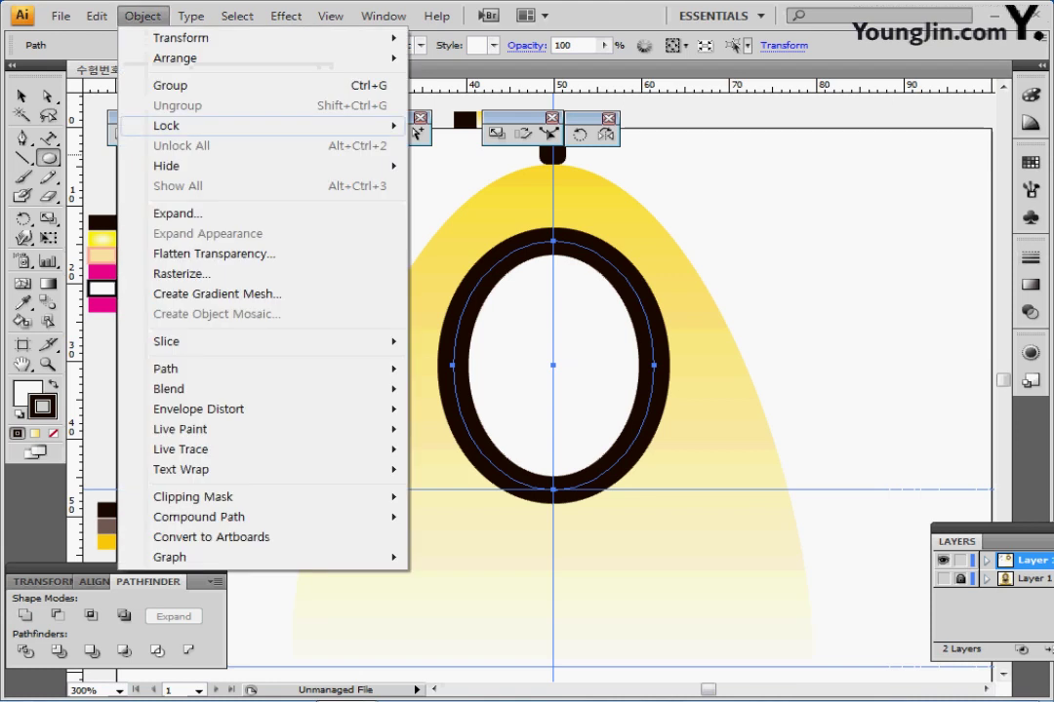
{"action": "mouse_move", "coordinate": [292, 368]}
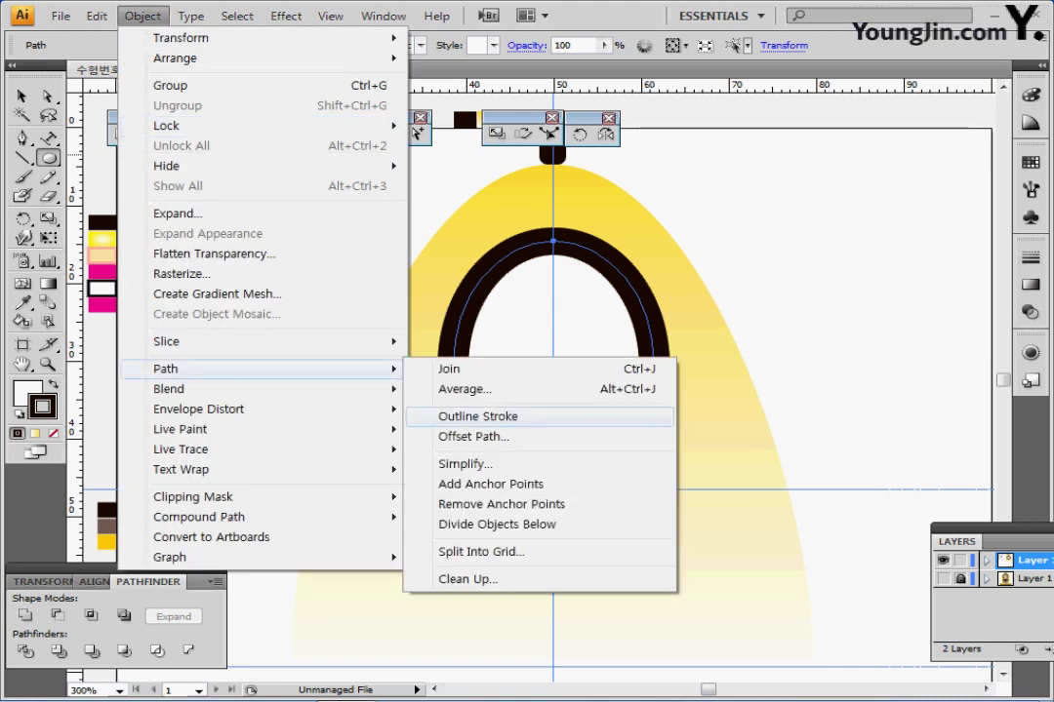
{"action": "left_click", "coordinate": [478, 416]}
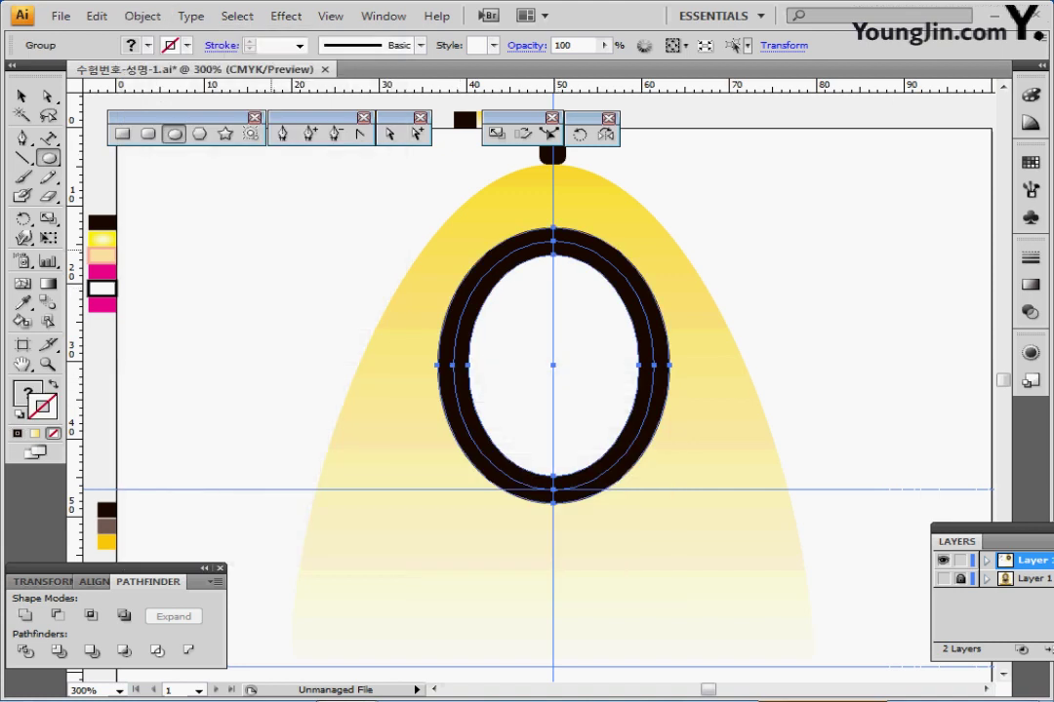
{"action": "key", "text": "v"}
{"action": "key", "text": "ctrl+shift+a"}
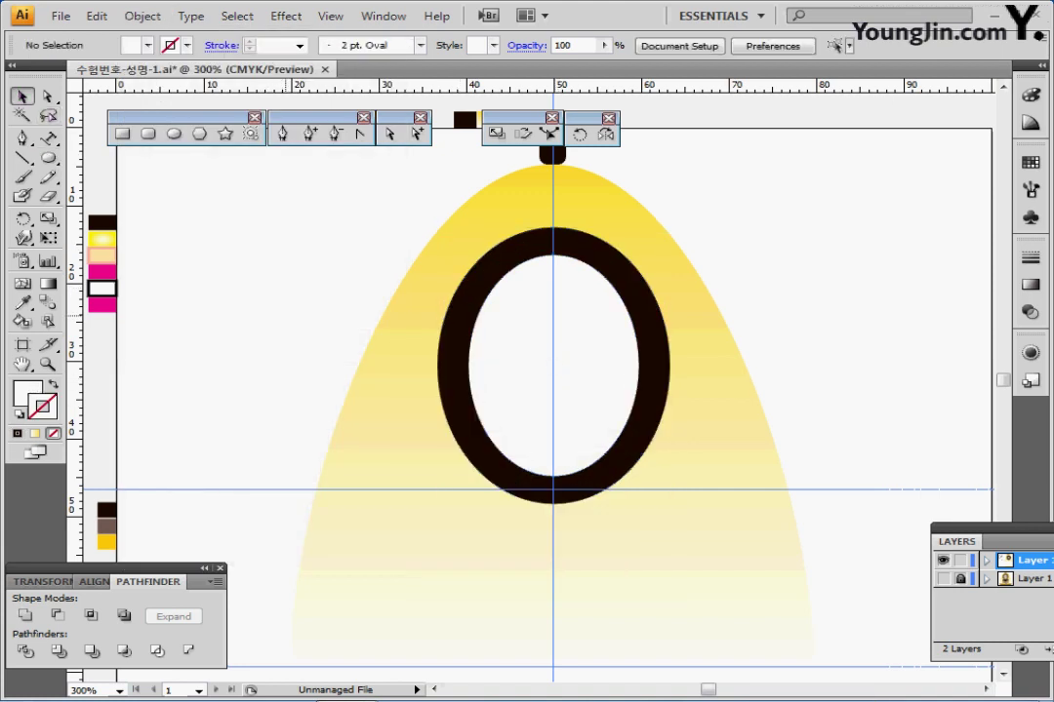
{"action": "scroll", "coordinate": [538, 380], "scroll_direction": "left", "scroll_amount": 3}
{"action": "left_click", "coordinate": [228, 290]}
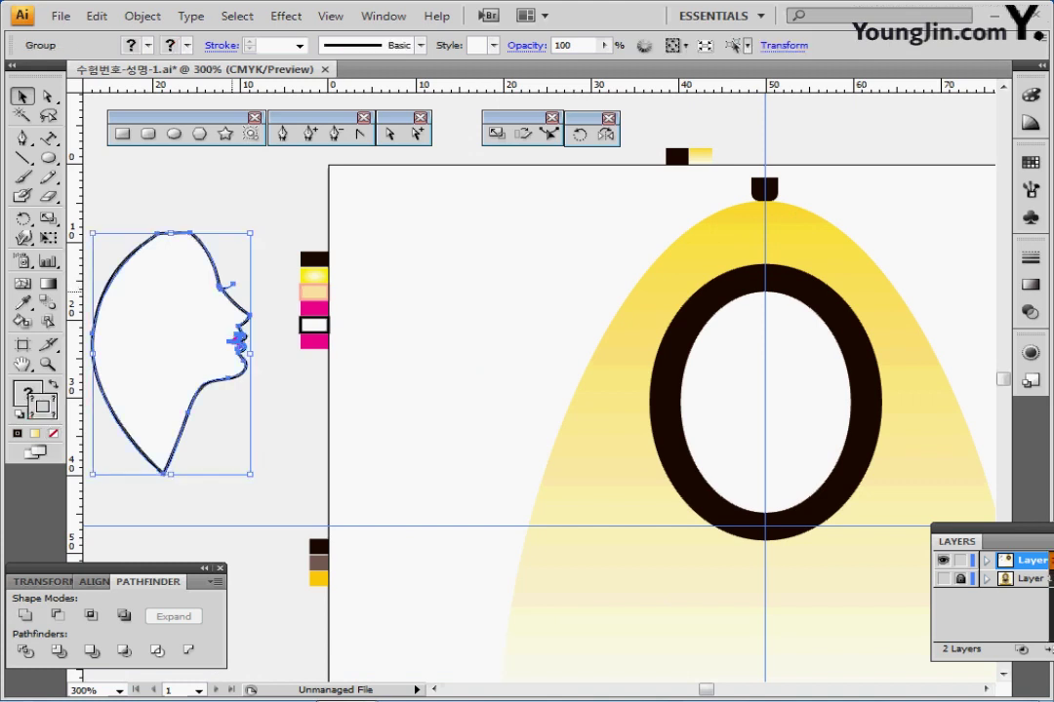
{"action": "key", "text": "ctrl+shift+b"}
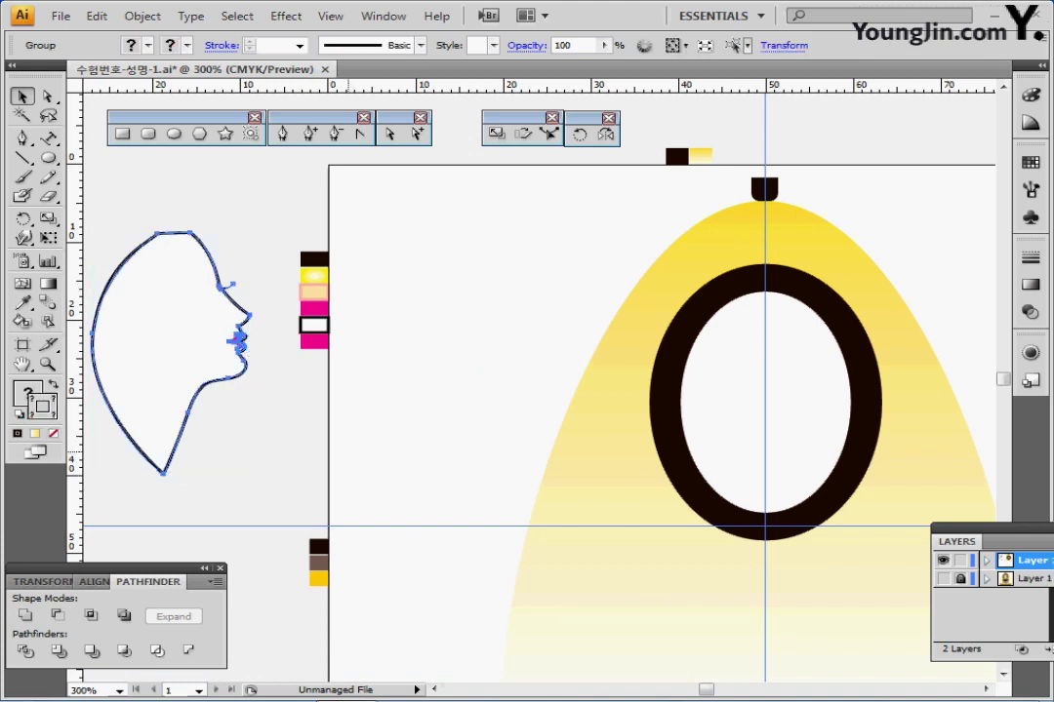
{"action": "key", "text": "ctrl+5"}
{"action": "mouse_move", "coordinate": [702, 376]}
{"action": "left_mouse_down"}
{"action": "mouse_move", "coordinate": [453, 310]}
{"action": "mouse_move", "coordinate": [426, 326]}
{"action": "mouse_move", "coordinate": [379, 315]}
{"action": "left_mouse_up"}
{"action": "scroll", "coordinate": [537, 380], "scroll_direction": "right", "scroll_amount": 1}
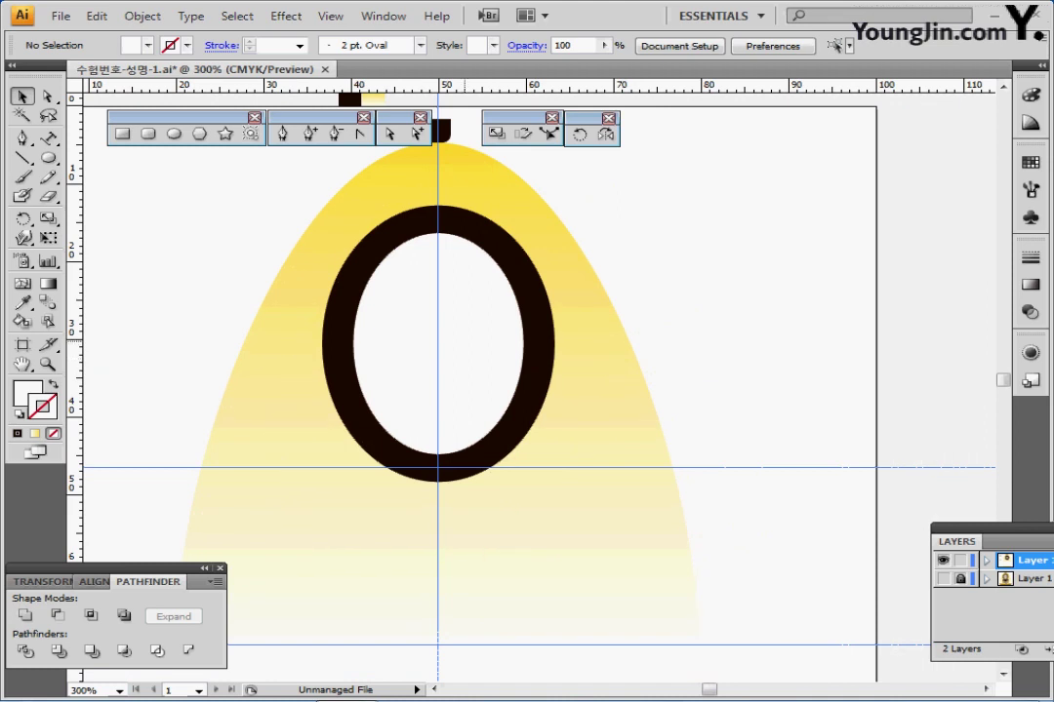
- Isolate the white inner ellipse of the mirror group and paste the woman's profile into it
{"action": "left_click", "coordinate": [448, 396]}
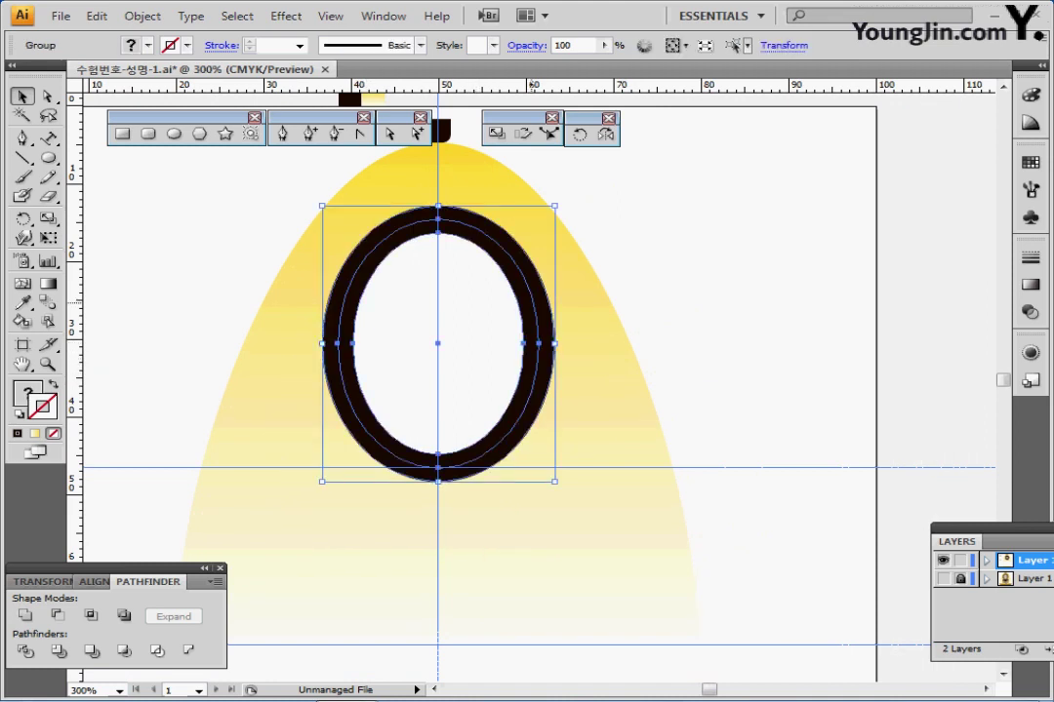
{"action": "double_click", "coordinate": [530, 300]}
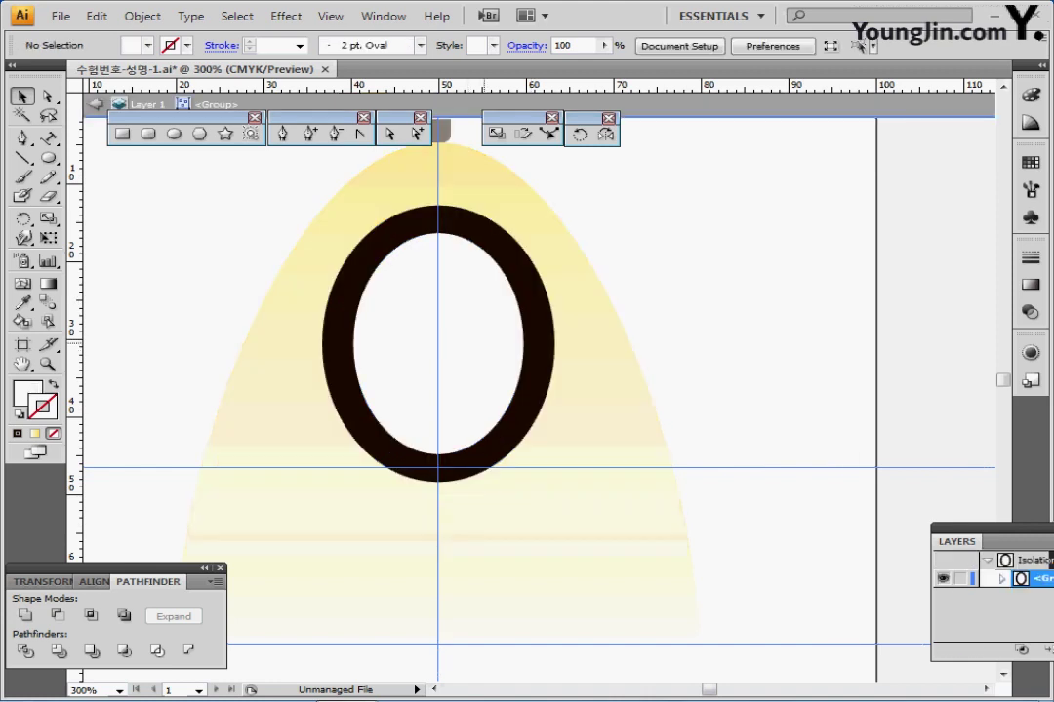
{"action": "double_click", "coordinate": [483, 343]}
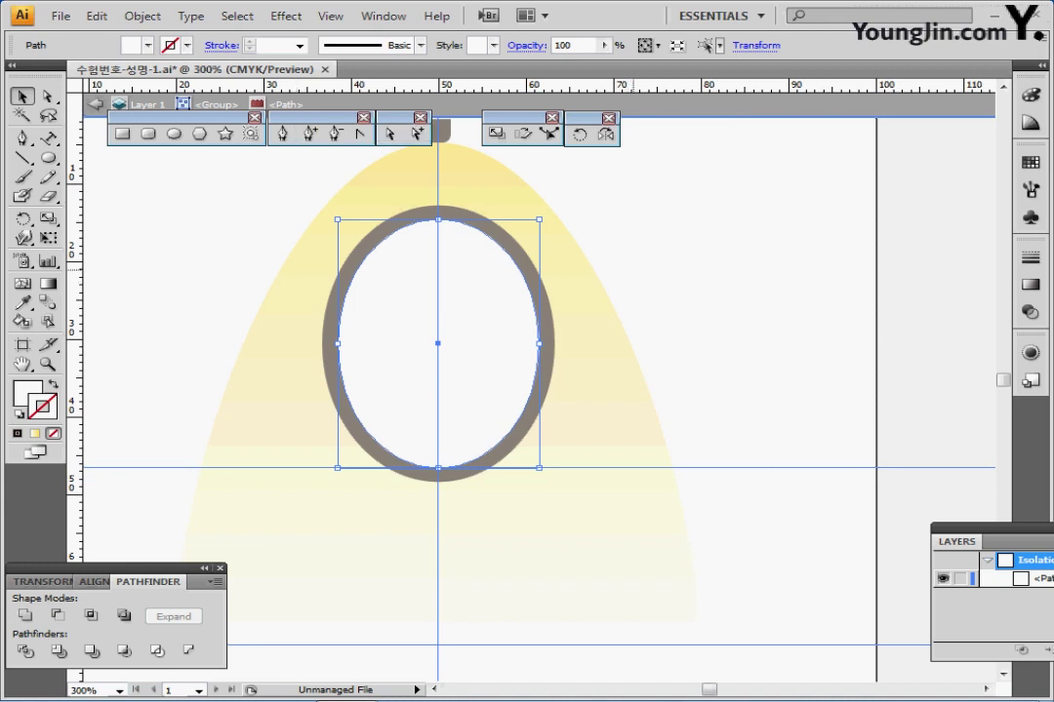
{"action": "key", "text": "ctrl+v"}
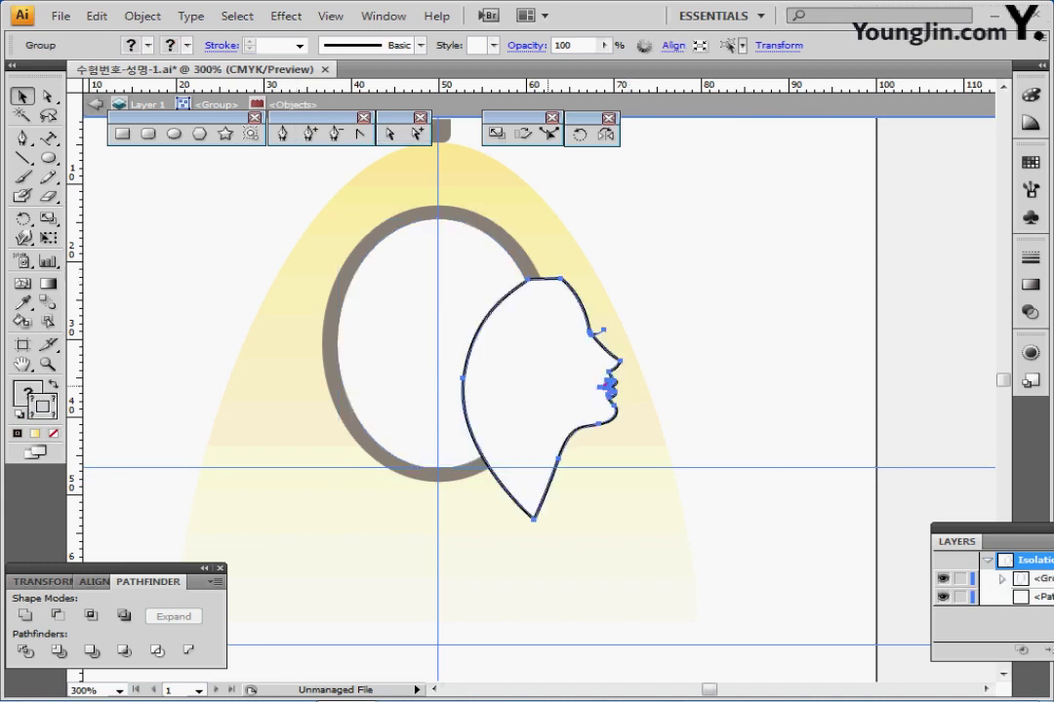
- Move the pasted profile inside the oval frame and place a duplicate of it slightly up and to its left
{"action": "left_click_drag", "start_coordinate": [550, 389], "coordinate": [456, 348]}
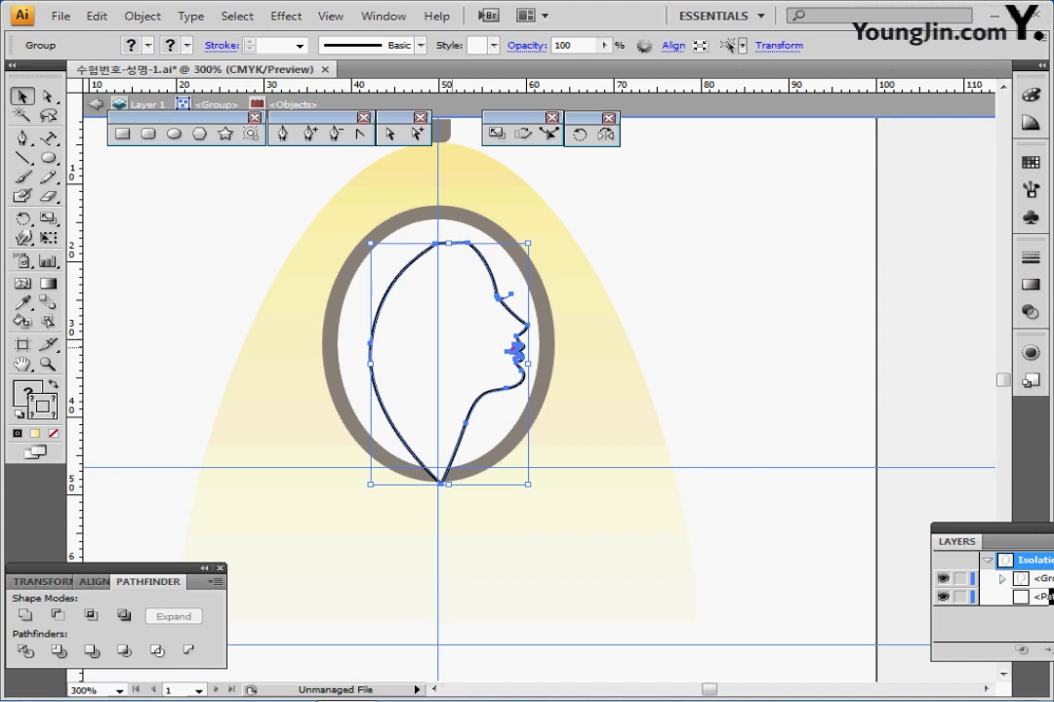
{"action": "left_click_drag", "start_coordinate": [452, 349], "coordinate": [394, 342]}
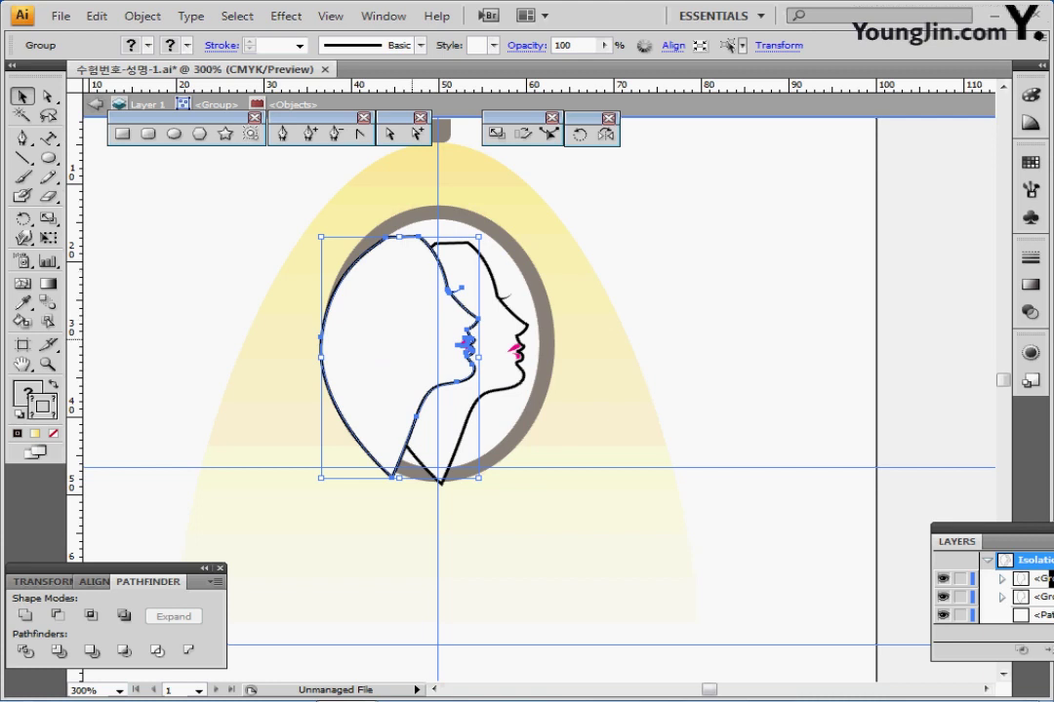
{"action": "left_click_drag", "start_coordinate": [412, 347], "coordinate": [412, 346]}
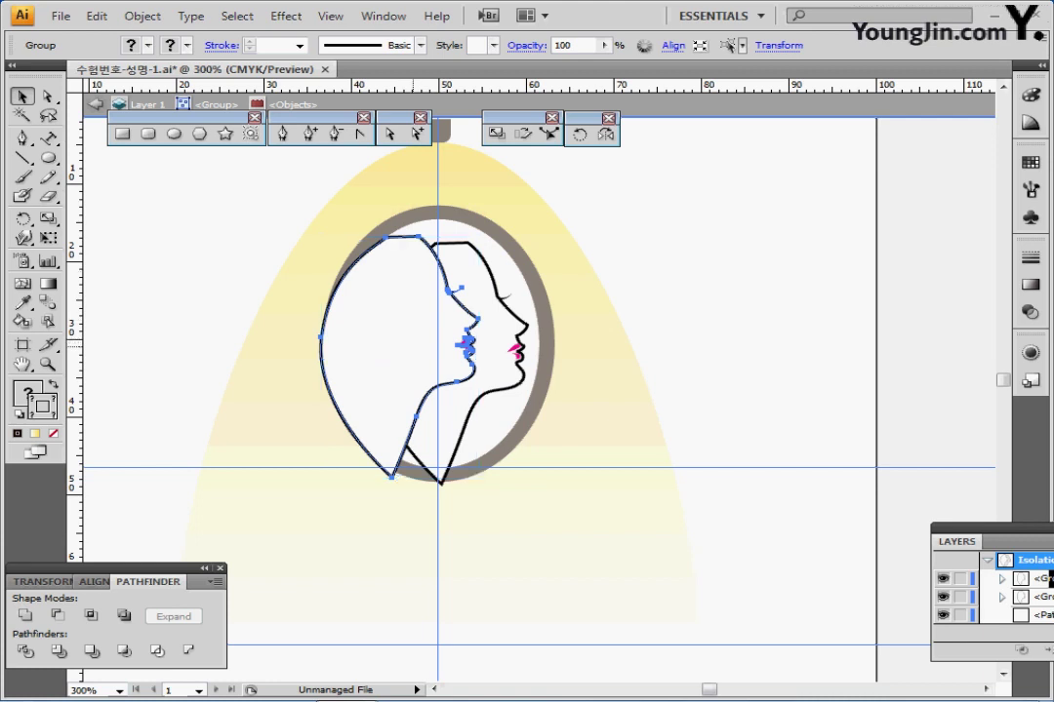
- In Outline view, fit the left profile's back-of-head anchors and both profiles' neck tips within the frame's outer edge
{"action": "key", "text": "ctrl+y"}
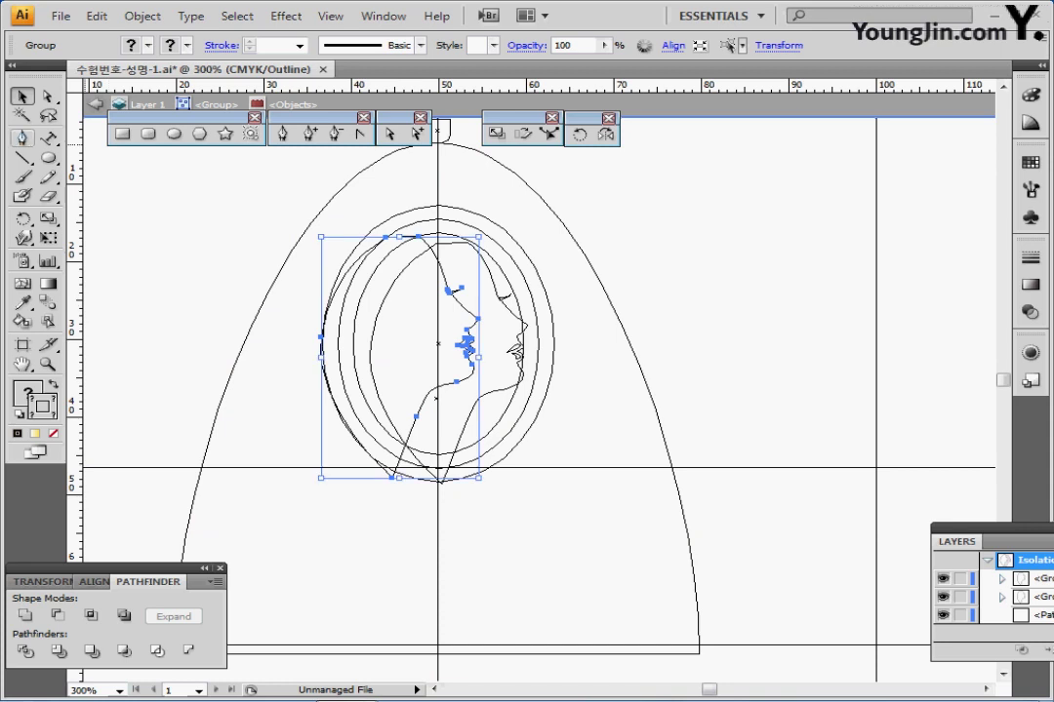
{"action": "left_click", "coordinate": [391, 134]}
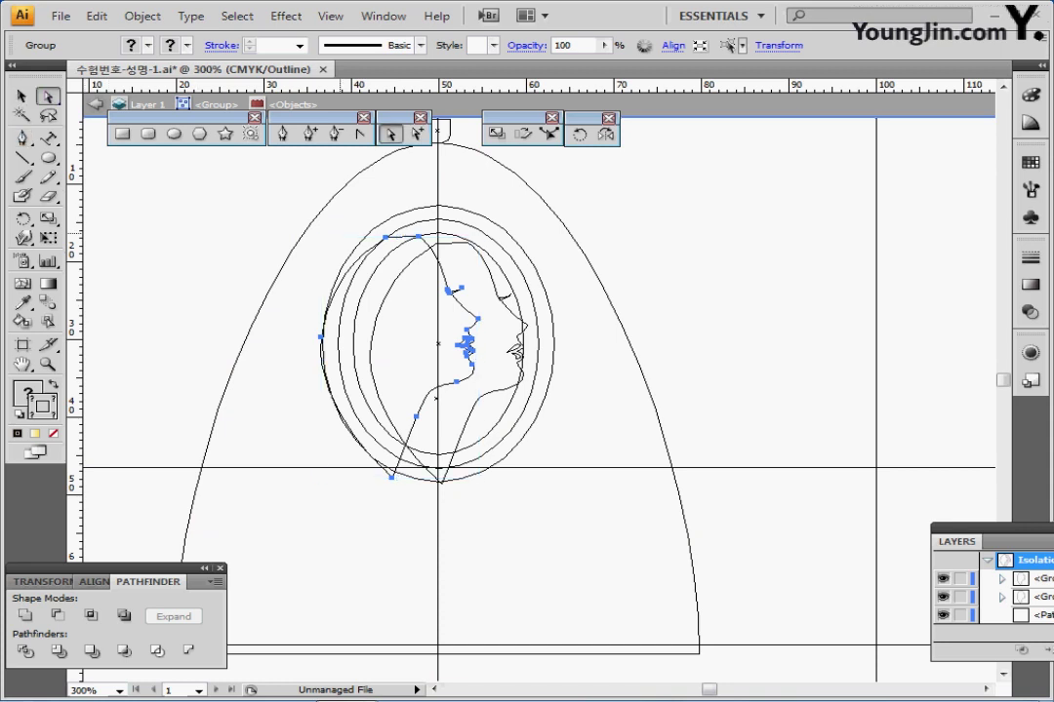
{"action": "left_click", "coordinate": [239, 203]}
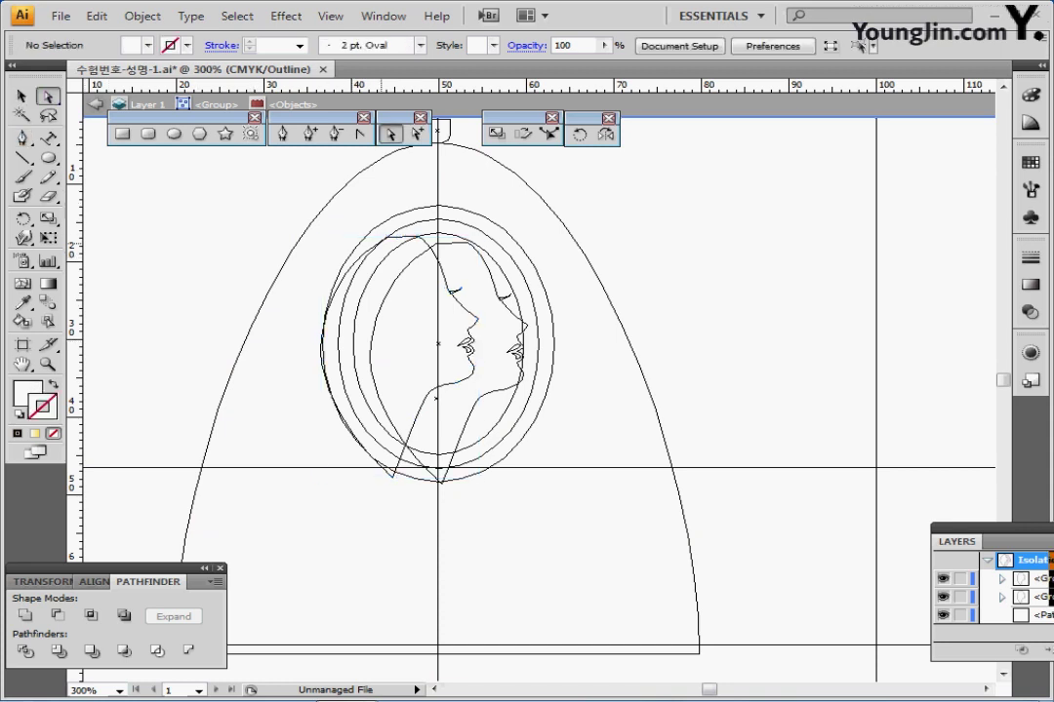
{"action": "left_click", "coordinate": [386, 237]}
{"action": "left_click", "coordinate": [385, 237]}
{"action": "left_click_drag", "start_coordinate": [385, 237], "coordinate": [392, 227]}
{"action": "left_click_drag", "start_coordinate": [321, 336], "coordinate": [327, 335]}
{"action": "left_click_drag", "start_coordinate": [392, 477], "coordinate": [437, 478]}
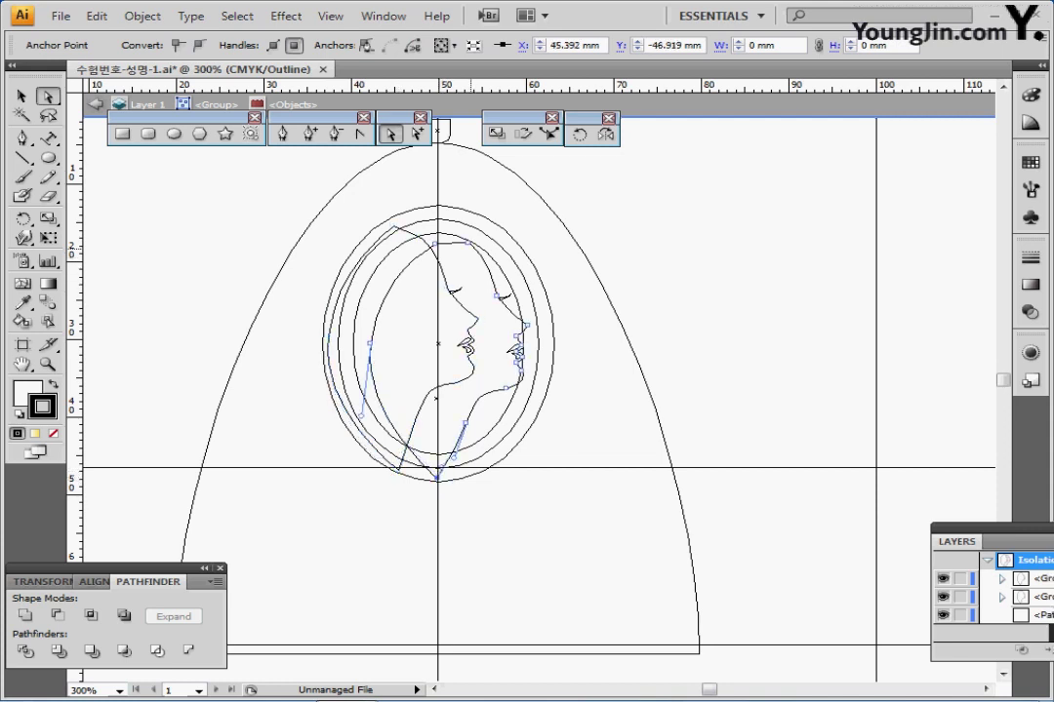
- Raise the right profile's two top-of-head anchors together to the inner ellipse's upper edge and return to Preview
{"action": "left_click", "coordinate": [468, 242]}
{"action": "left_click", "coordinate": [435, 244], "text": "shift"}
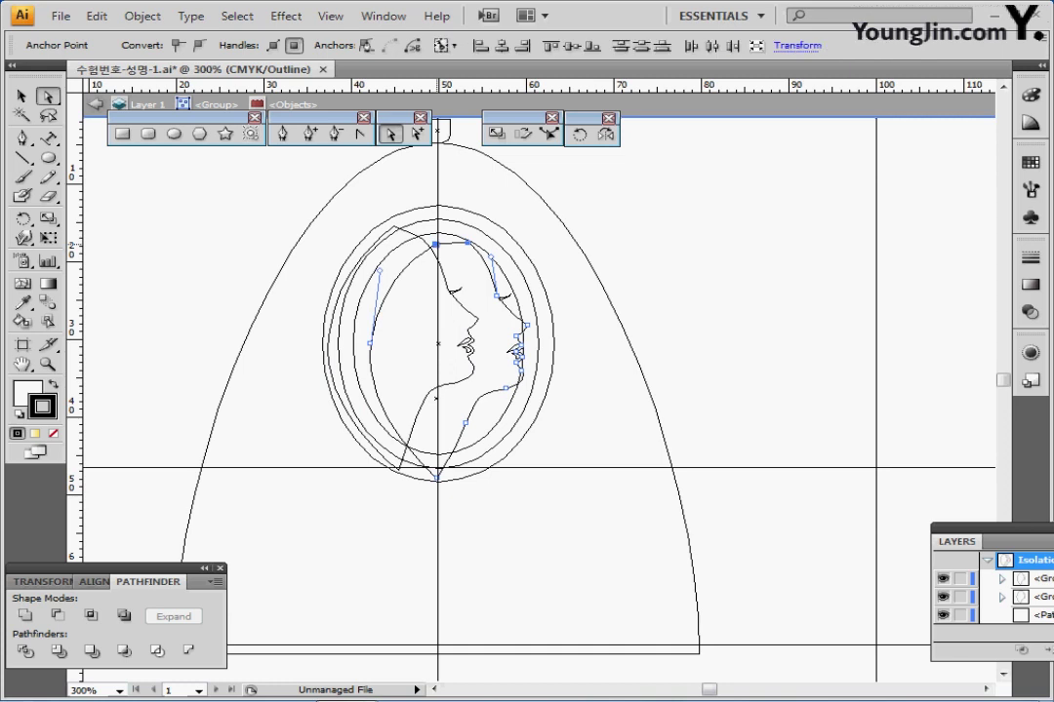
{"action": "left_click_drag", "start_coordinate": [435, 243], "coordinate": [423, 224]}
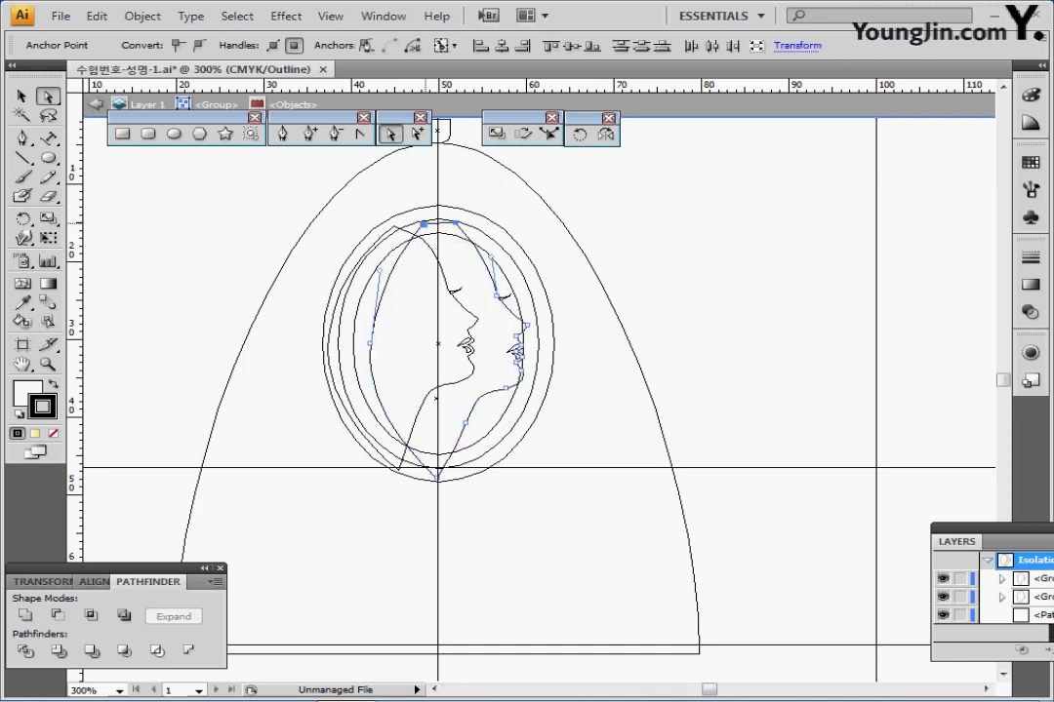
{"action": "key", "text": "ctrl+y"}
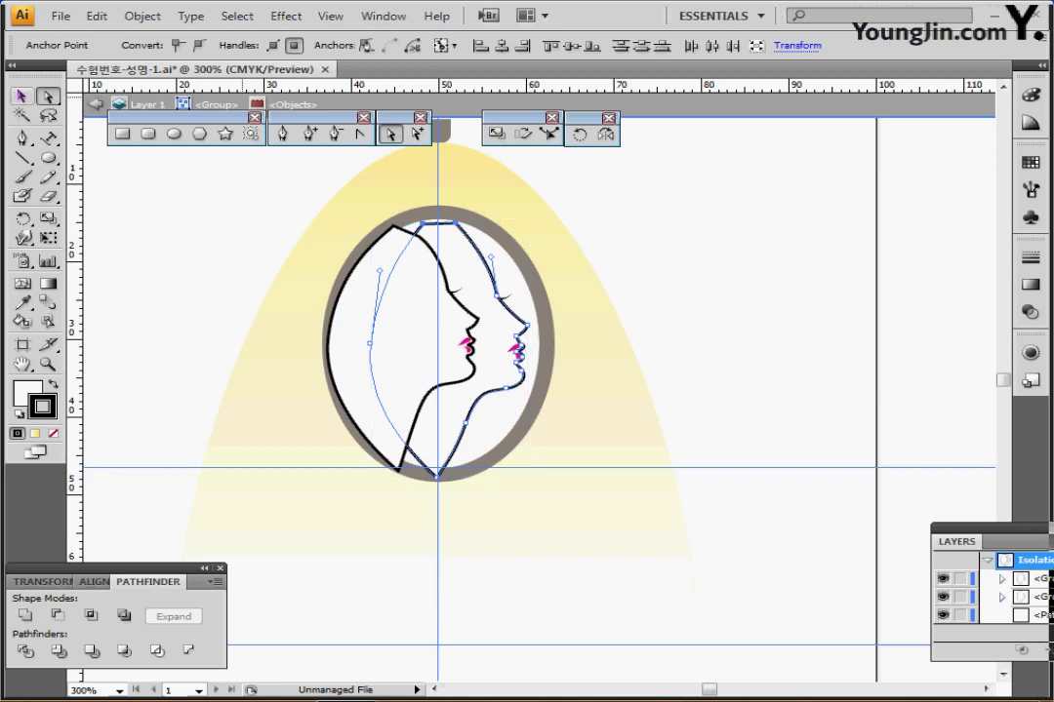
- Shift the right profile group slightly to the left within the mirror
{"action": "left_click", "coordinate": [22, 96]}
{"action": "left_click", "coordinate": [450, 347]}
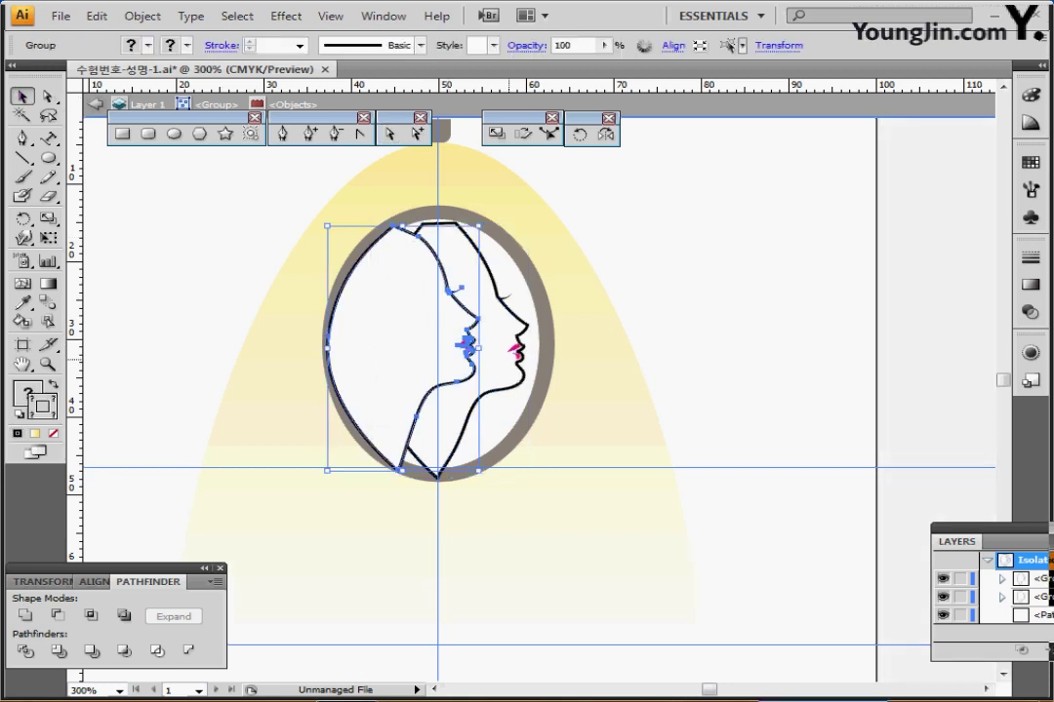
{"action": "left_click", "coordinate": [508, 359]}
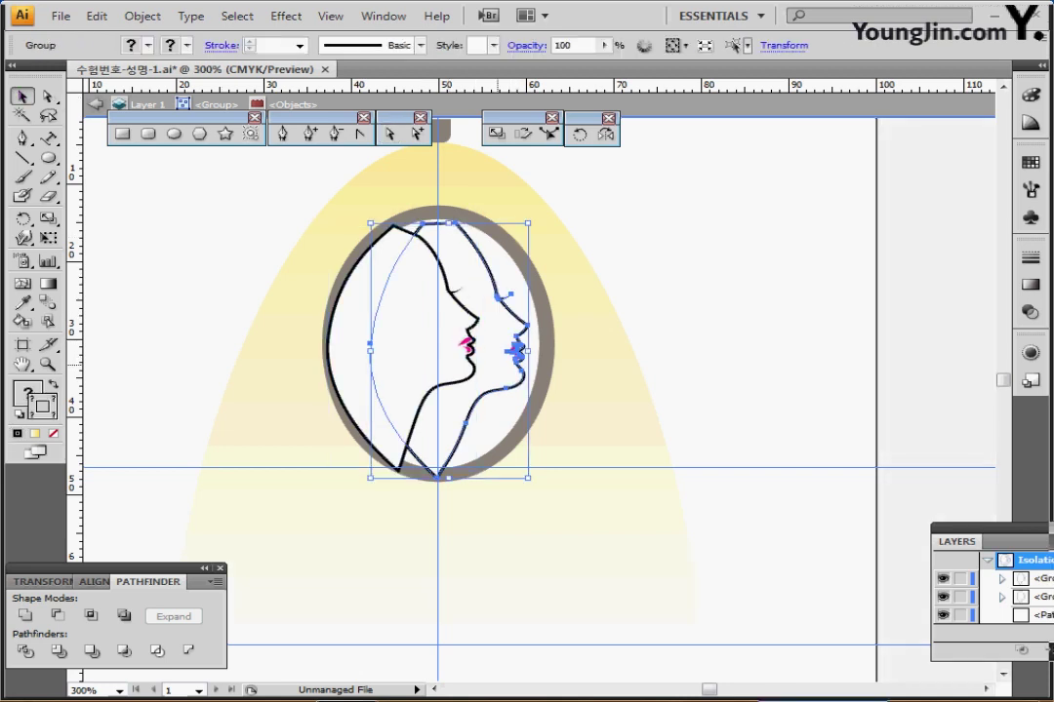
{"action": "left_click_drag", "start_coordinate": [497, 365], "coordinate": [494, 365]}
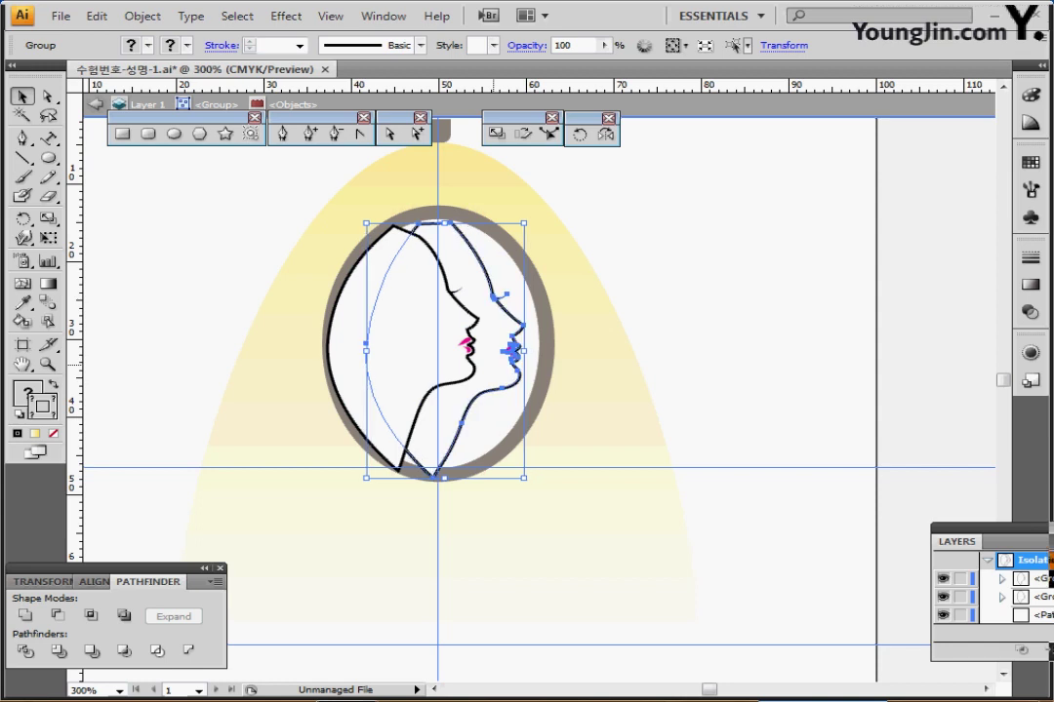
{"action": "key", "text": "Left"}
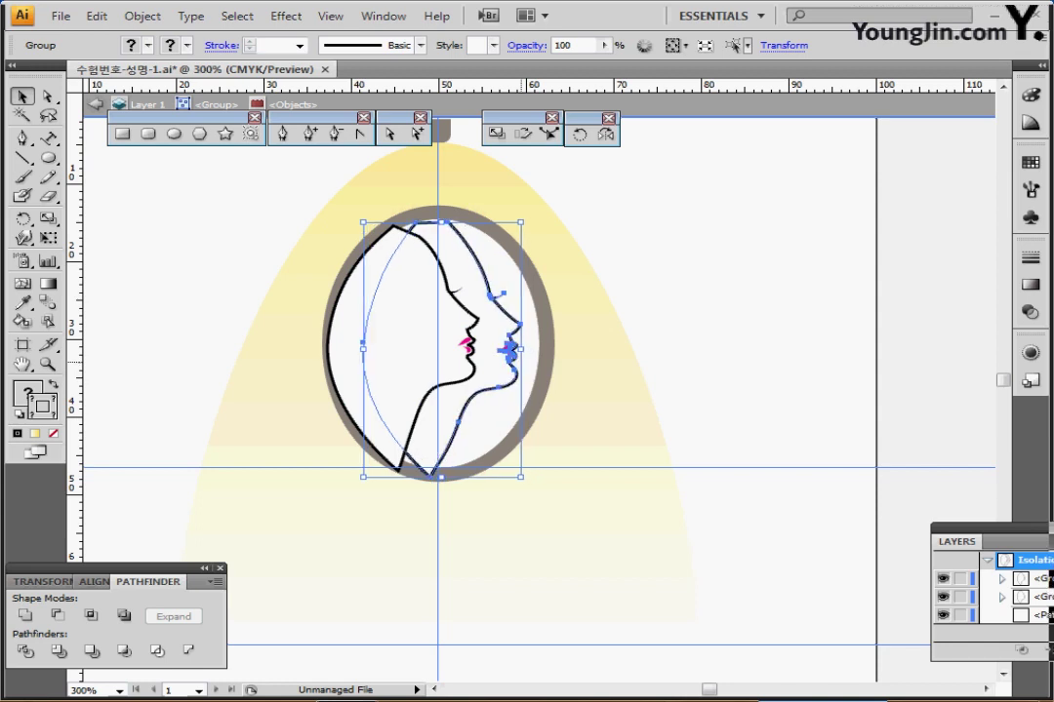
- In Outline view, raise the right profile's neck tip slightly and lengthen its lower back-of-head curve handle, then deselect in Preview
{"action": "key", "text": "ctrl+y"}
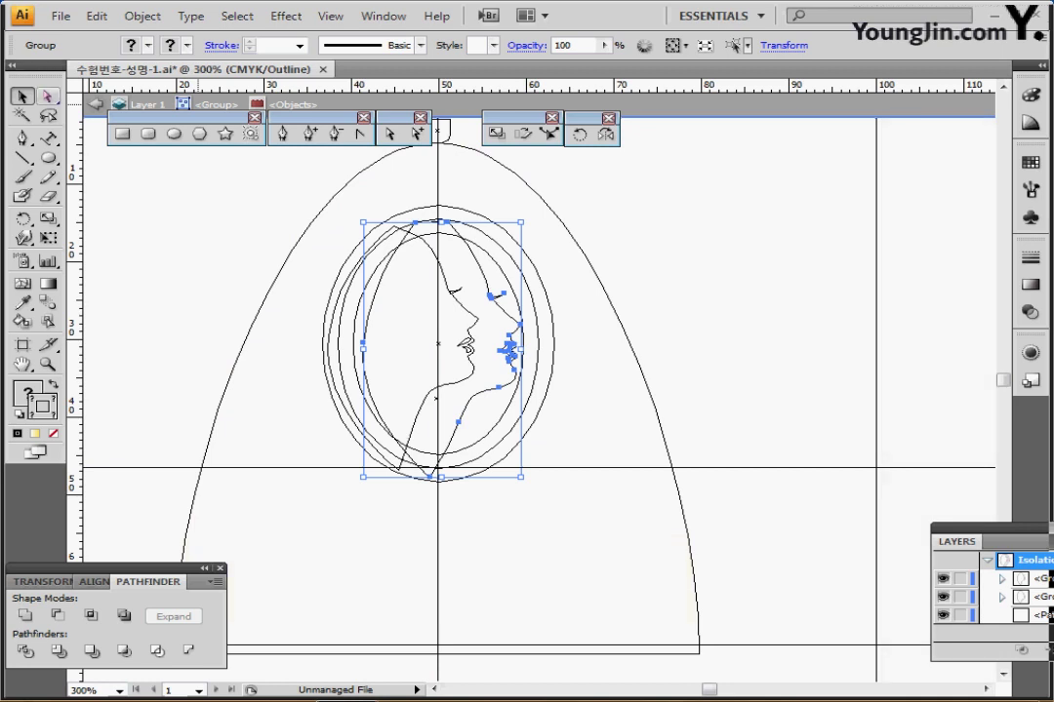
{"action": "key", "text": "a"}
{"action": "left_click", "coordinate": [422, 554]}
{"action": "left_click", "coordinate": [429, 477]}
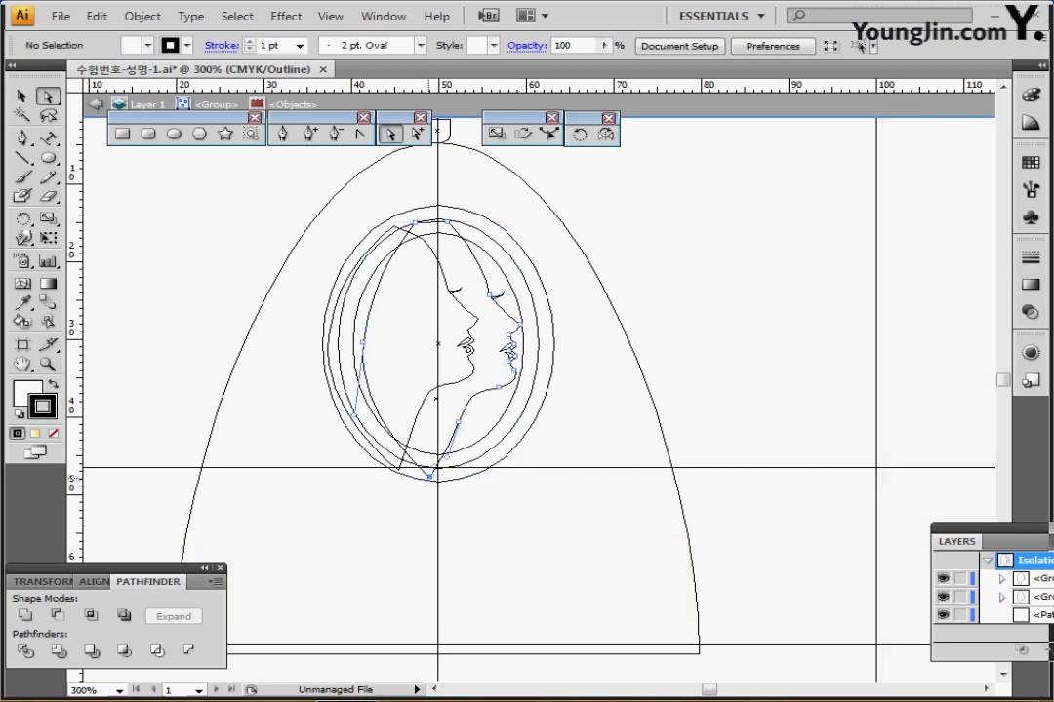
{"action": "left_click_drag", "start_coordinate": [429, 477], "coordinate": [429, 473]}
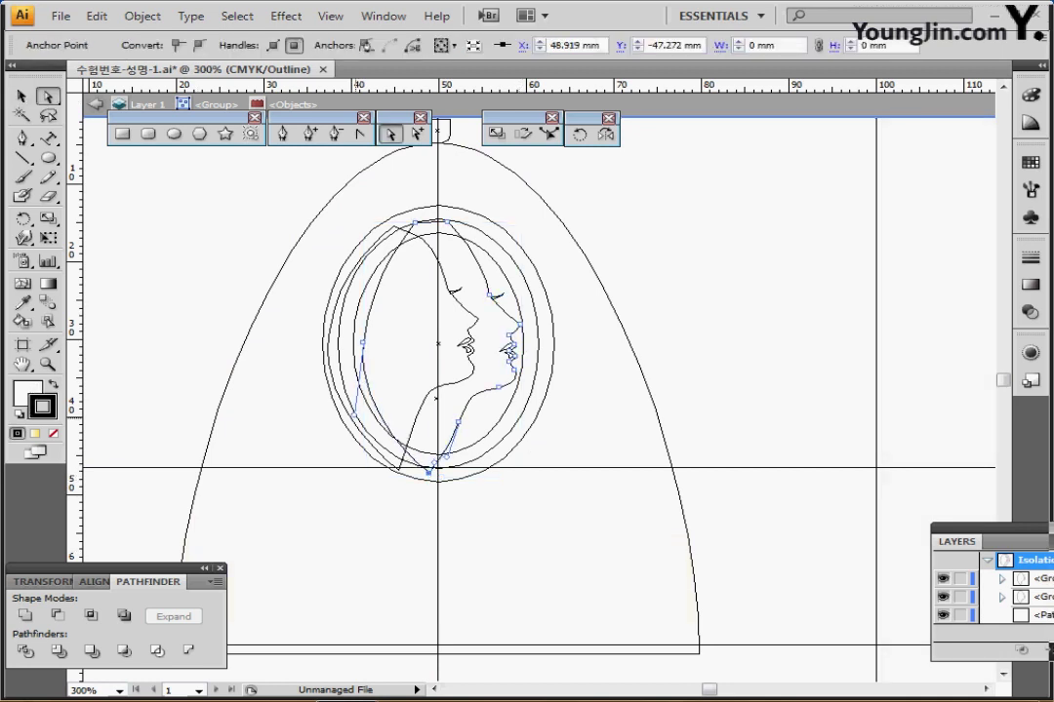
{"action": "left_click_drag", "start_coordinate": [354, 416], "coordinate": [346, 431]}
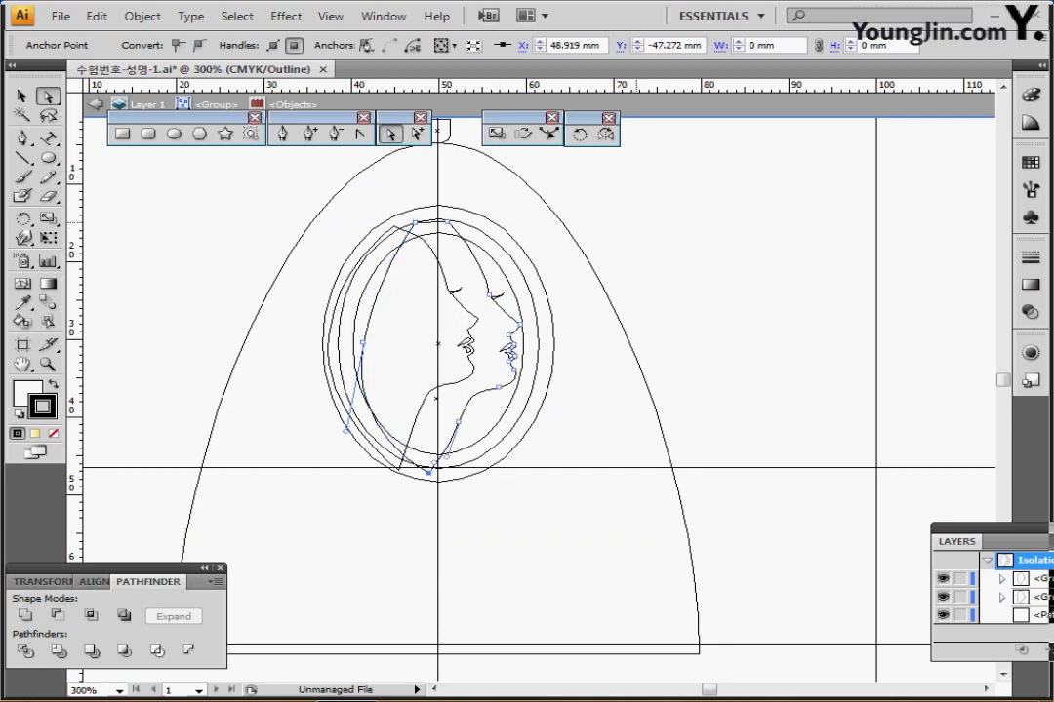
{"action": "key", "text": "ctrl+y"}
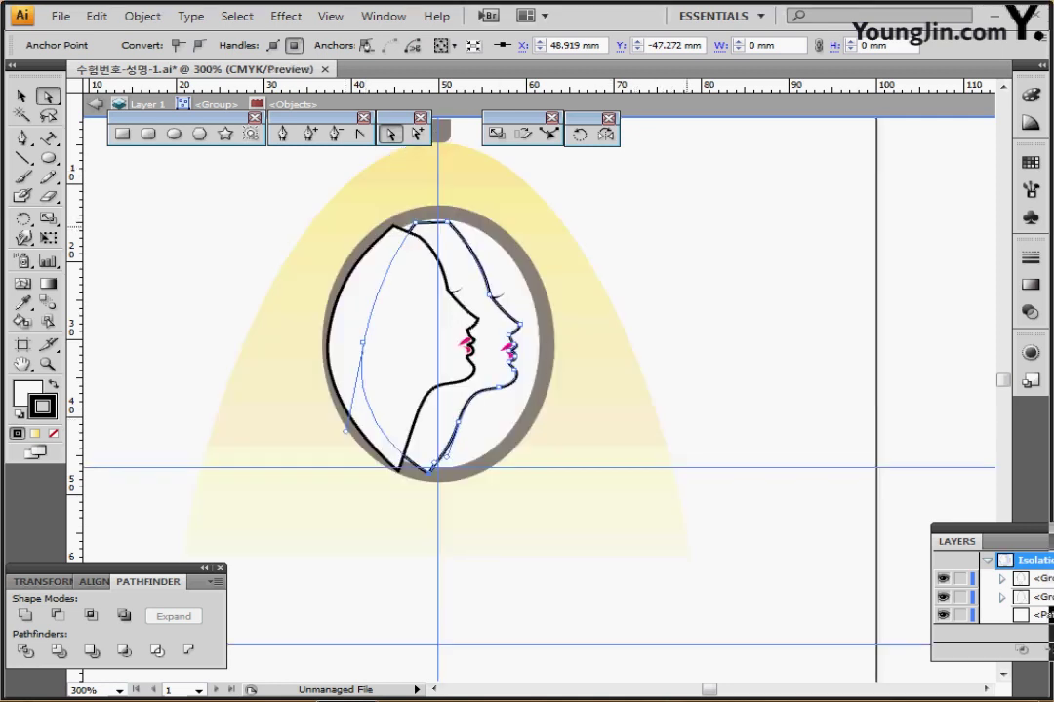
{"action": "left_click", "coordinate": [692, 239]}
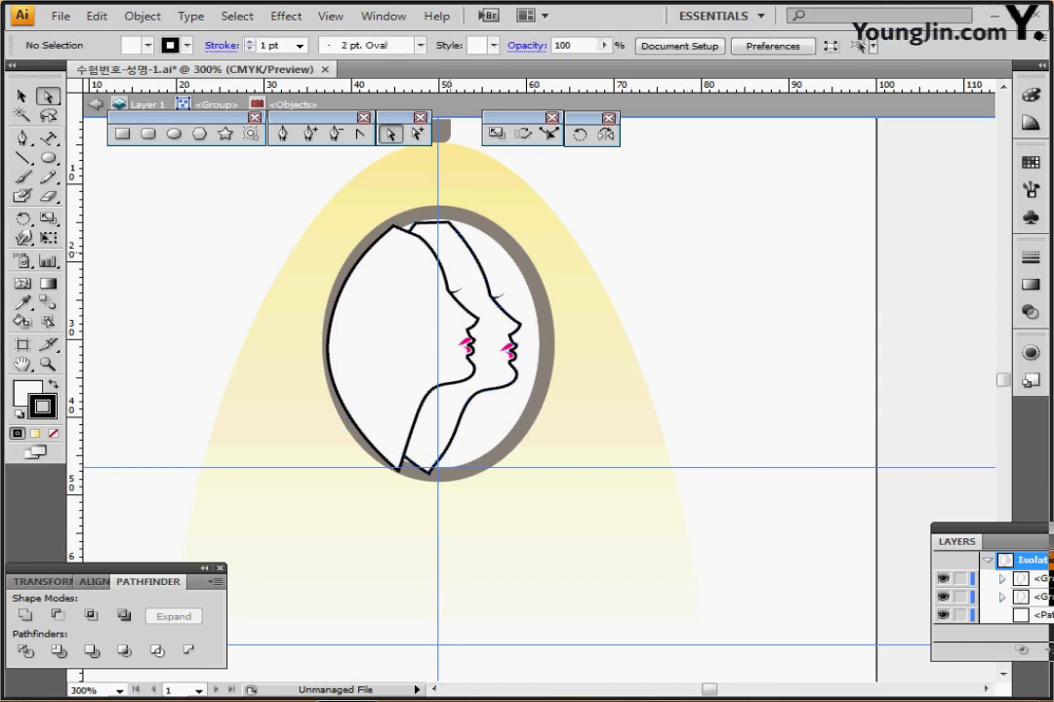
- Fill the right profile's face path with C 0, M 10, Y 40, K 0
{"action": "left_click", "coordinate": [446, 237]}
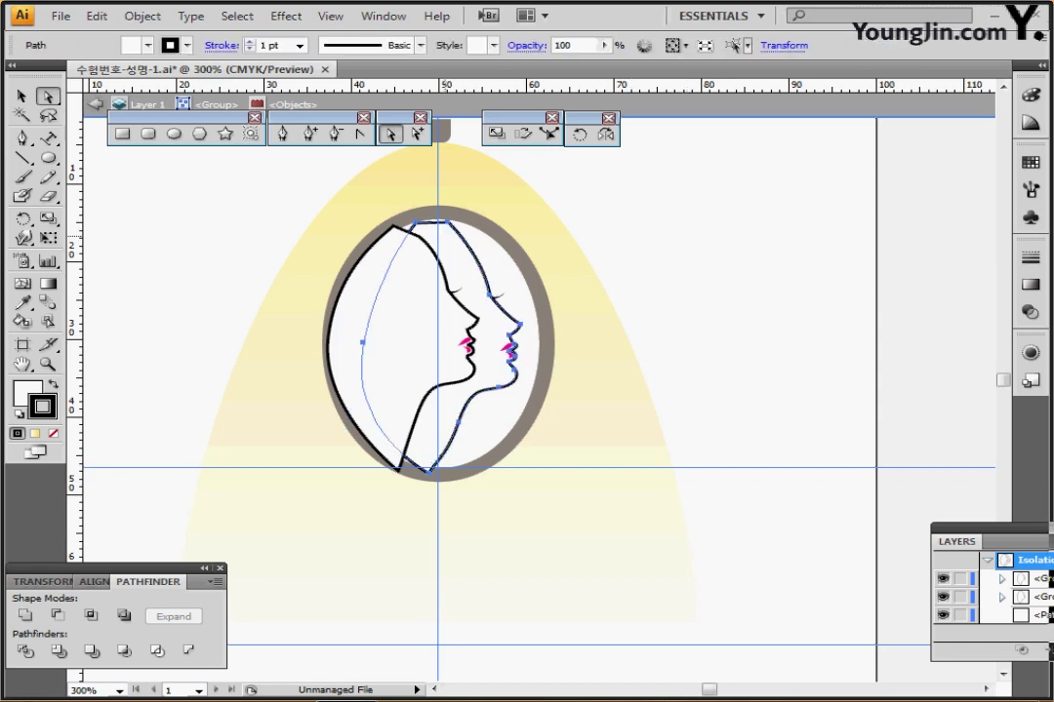
{"action": "key", "text": "ctrl+y"}
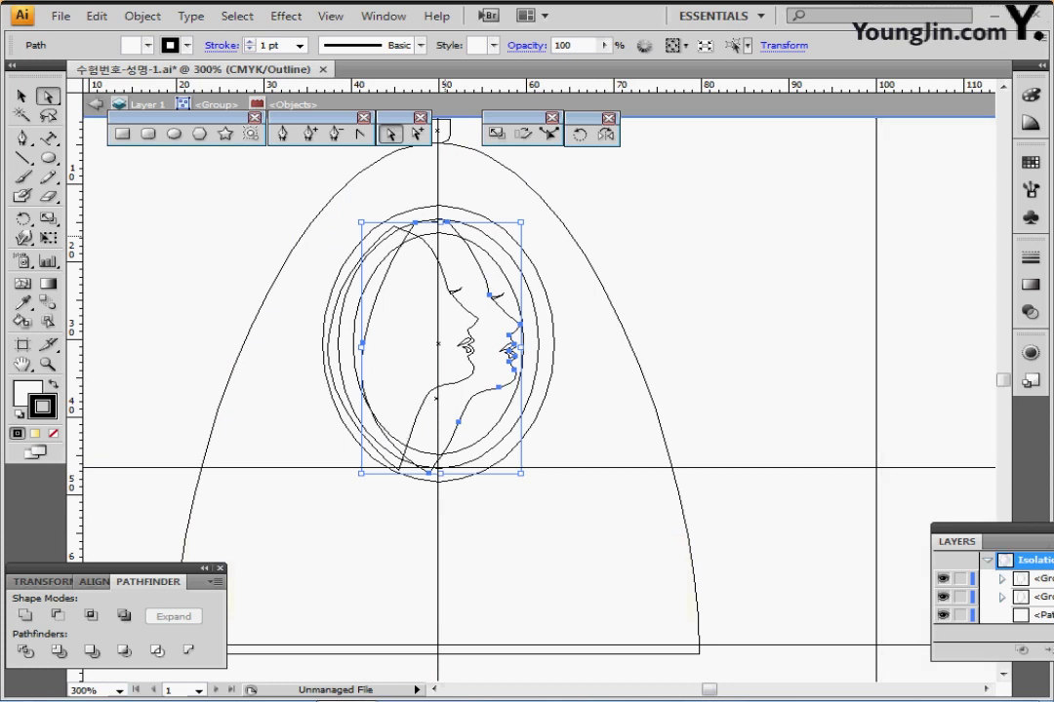
{"action": "key", "text": "ctrl+y"}
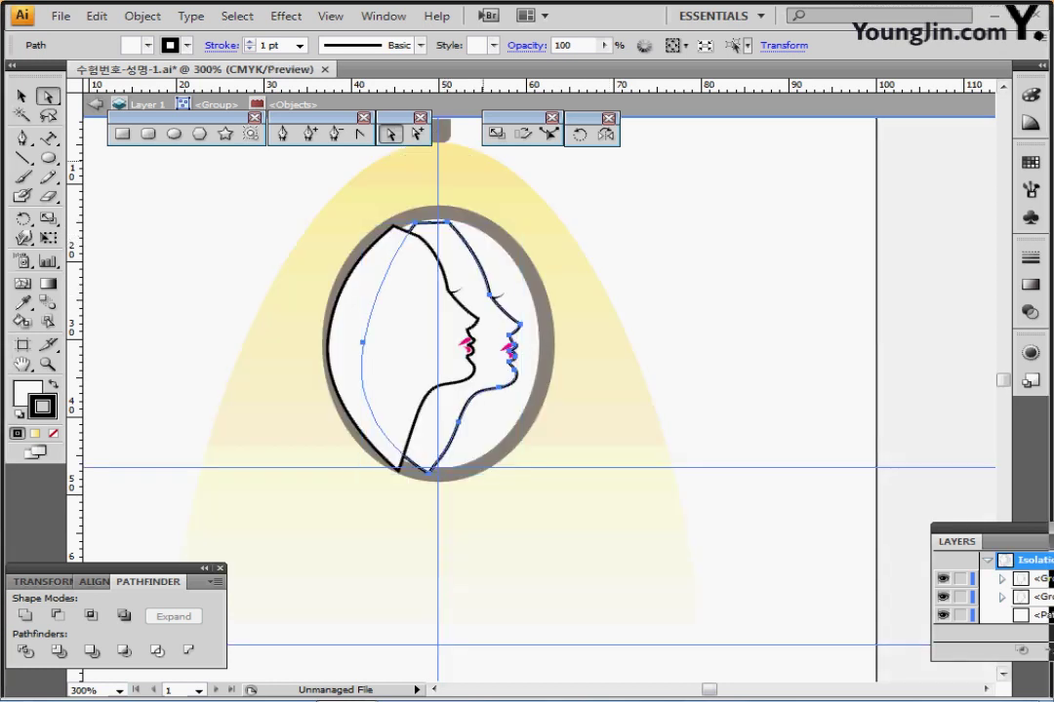
{"action": "key", "text": "F6"}
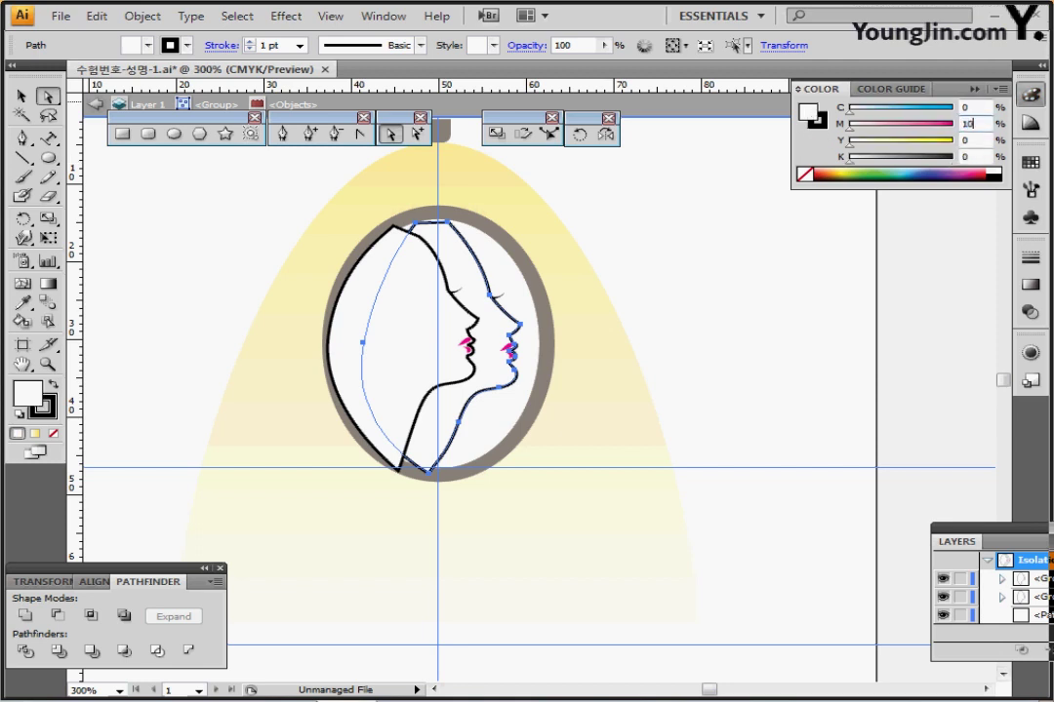
{"action": "type", "text": "10"}
{"action": "key", "text": "Tab"}
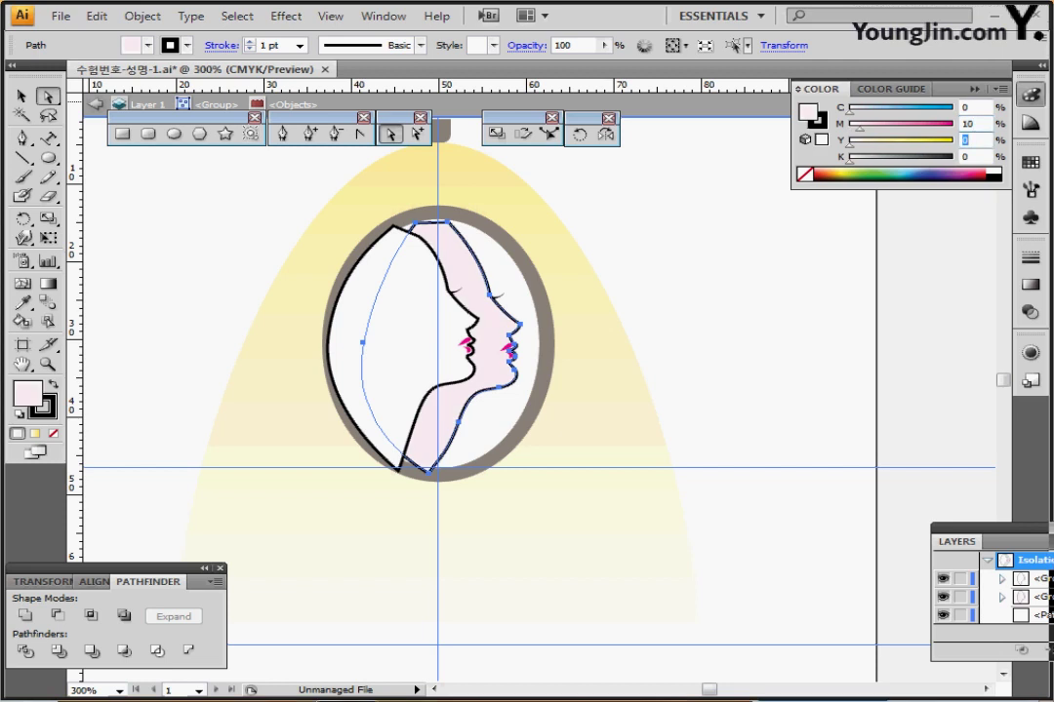
{"action": "type", "text": "40"}
{"action": "key", "text": "Return"}
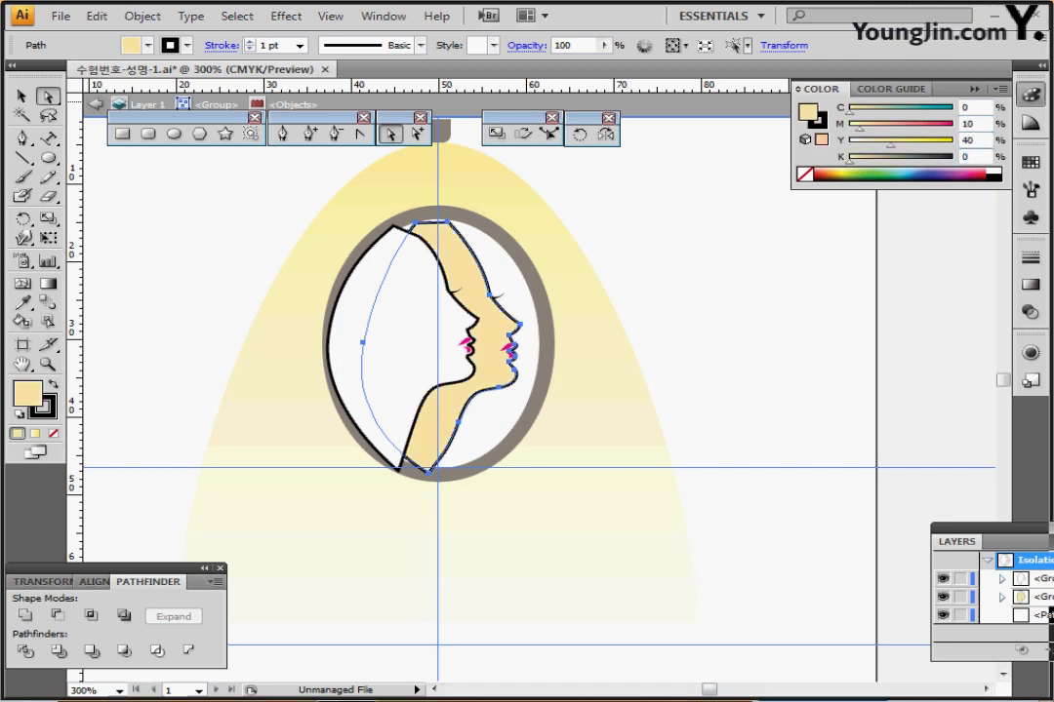
- Set the right profile's stroke colour to C 0, M 40, Y 30, K 0 and exit isolation mode
{"action": "key", "text": "x"}
{"action": "left_click_drag", "start_coordinate": [979, 124], "coordinate": [854, 115]}
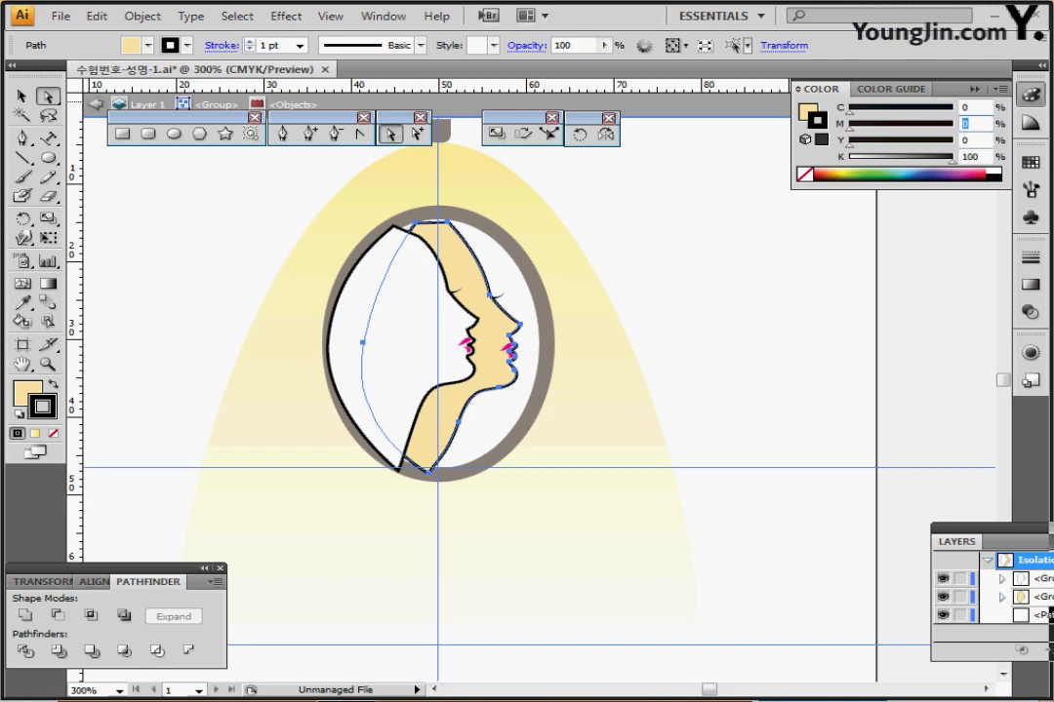
{"action": "type", "text": "40"}
{"action": "key", "text": "Tab"}
{"action": "type", "text": "30"}
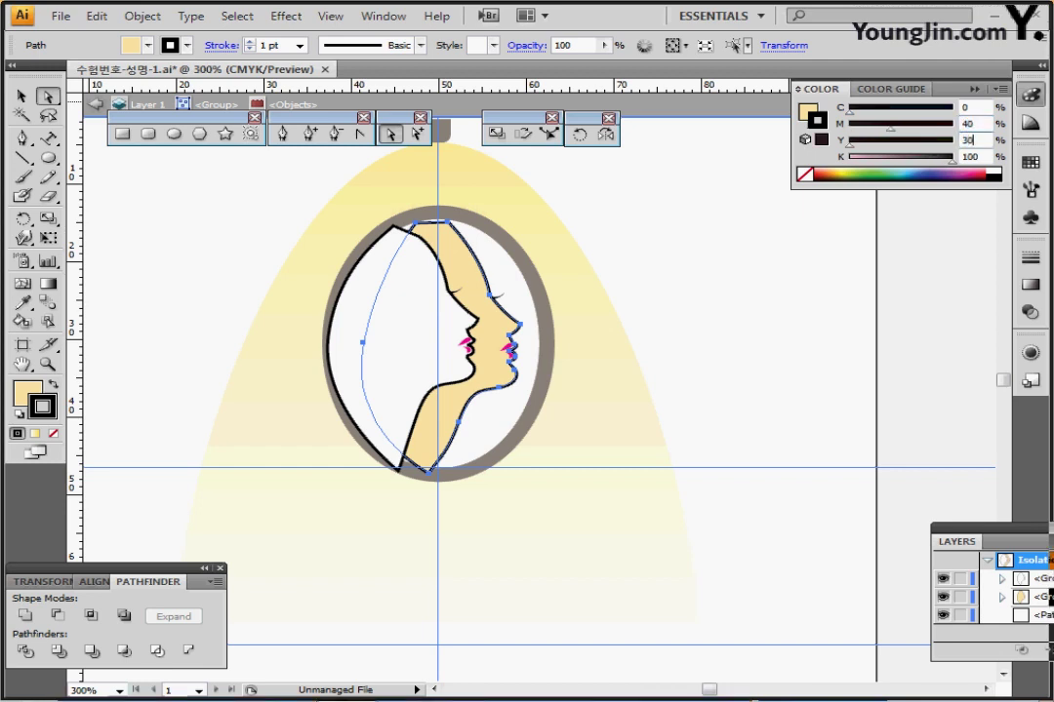
{"action": "key", "text": "Tab"}
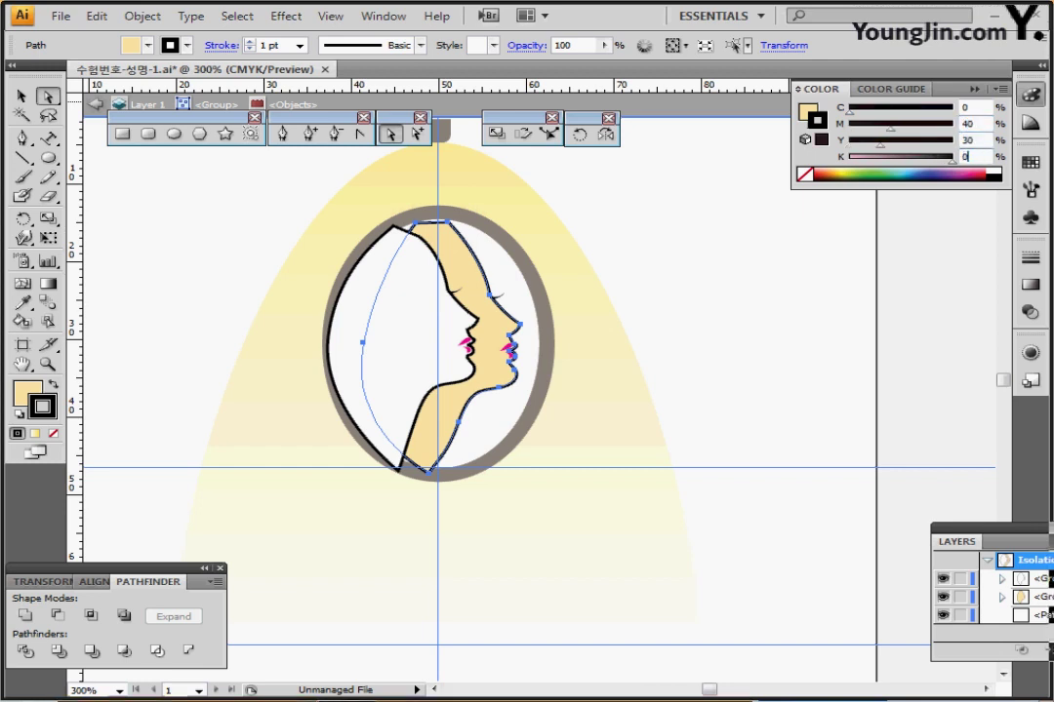
{"action": "type", "text": "0"}
{"action": "key", "text": "Return"}
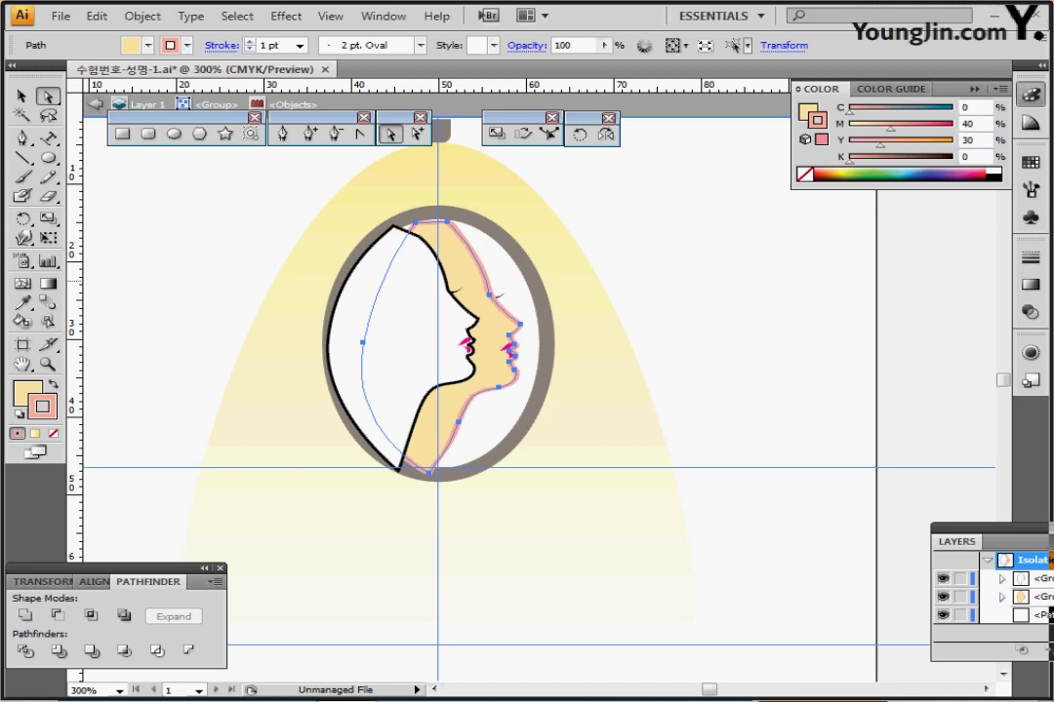
{"action": "key", "text": "Escape"}
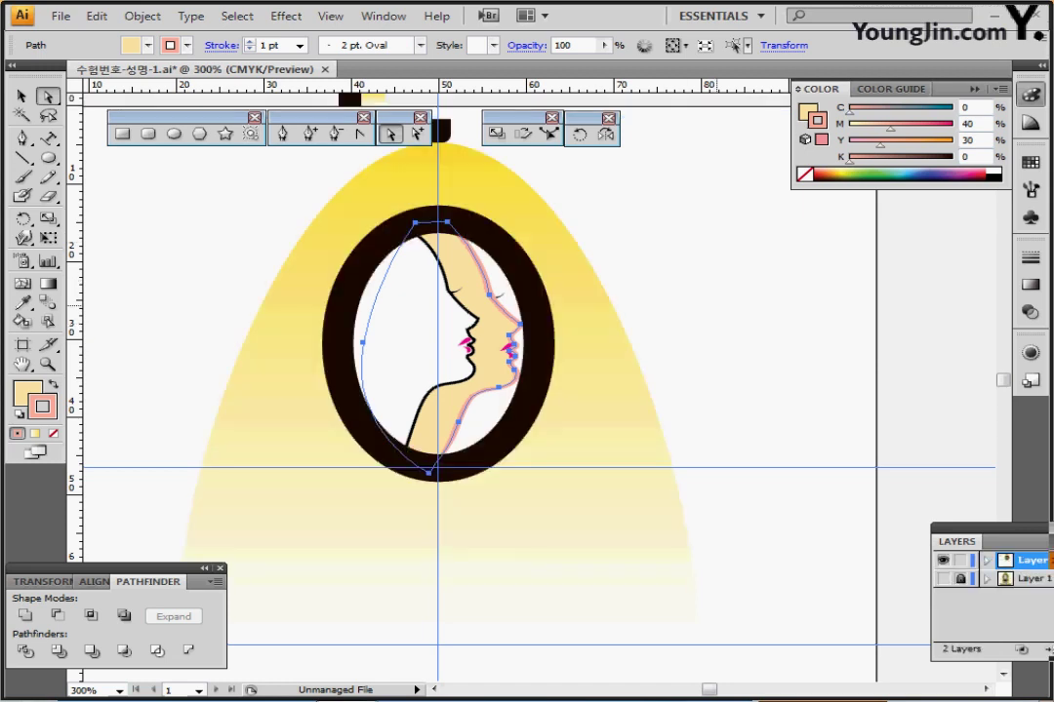
- Undo the 2 pt. Oval brush applied to the right profile's outline, exit isolation mode and deselect
{"action": "left_click", "coordinate": [707, 318]}
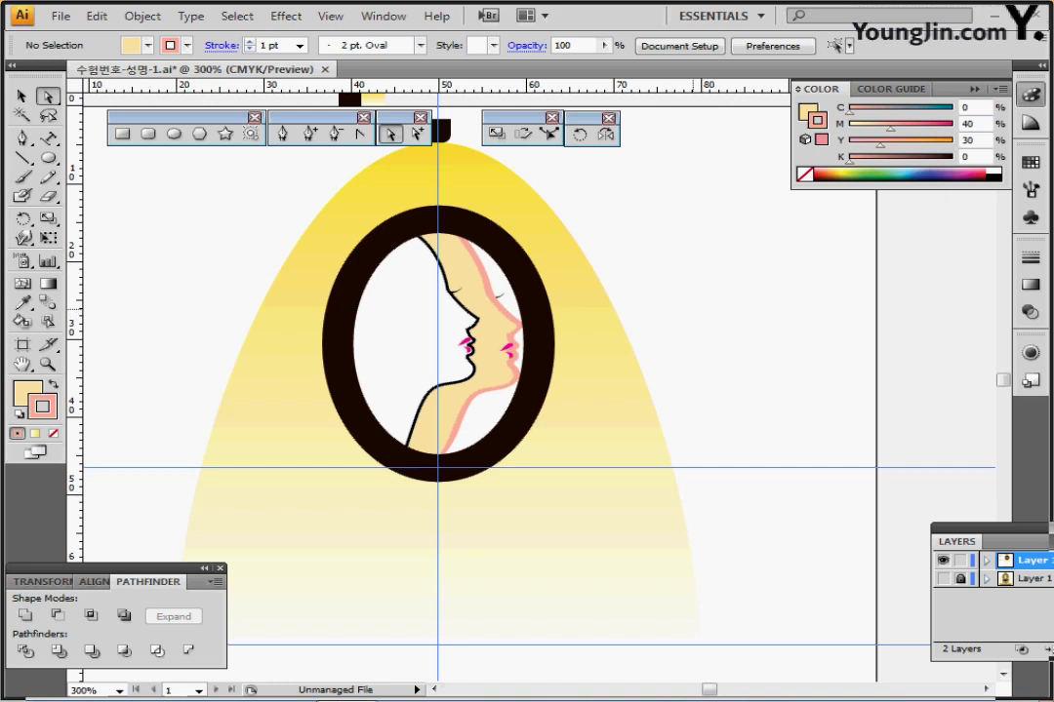
{"action": "key", "text": "ctrl+z"}
{"action": "key", "text": "ctrl+z"}
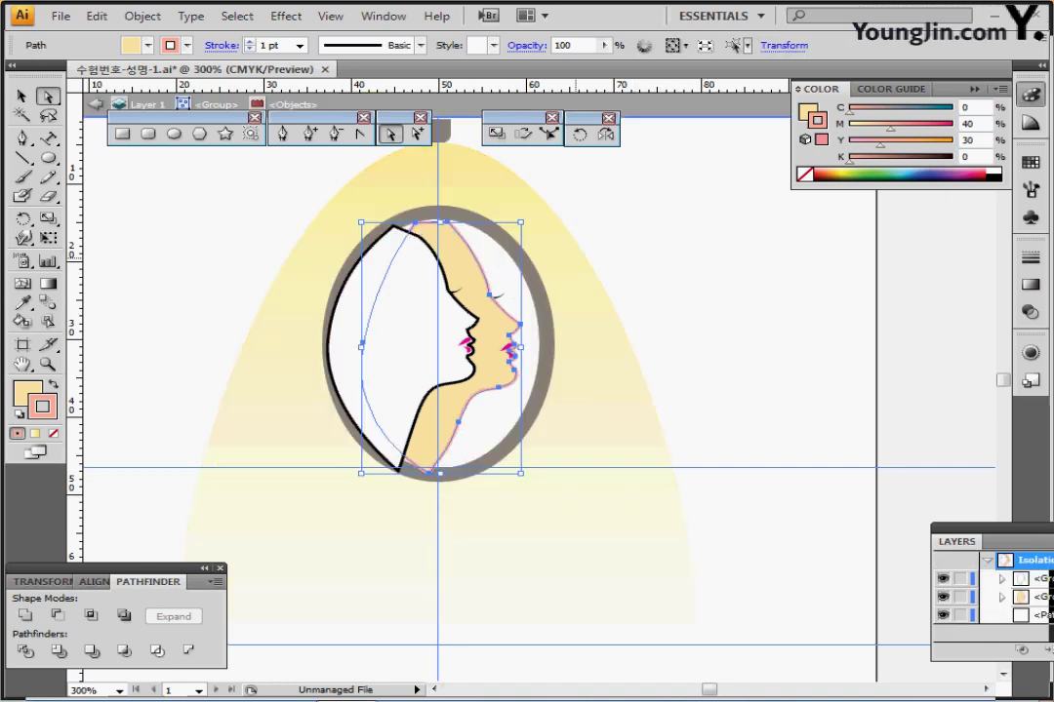
{"action": "key", "text": "Escape"}
{"action": "key", "text": "ctrl+shift+a"}
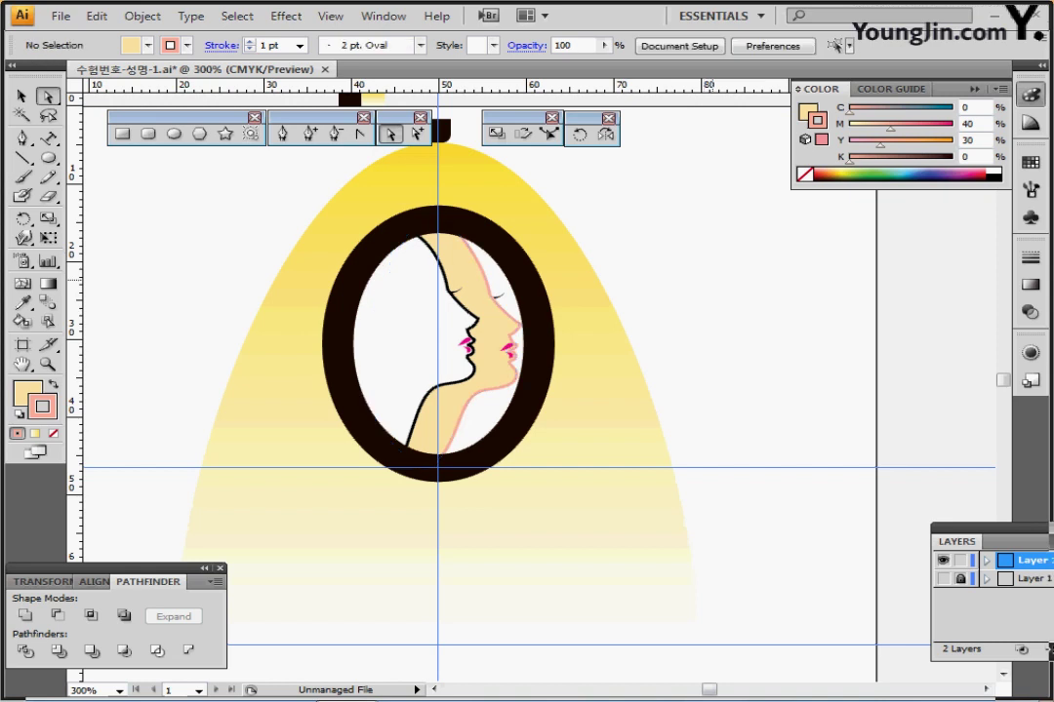
- Isolate the mirror group and shift both woman's profiles together slightly to the left
{"action": "key", "text": "v"}
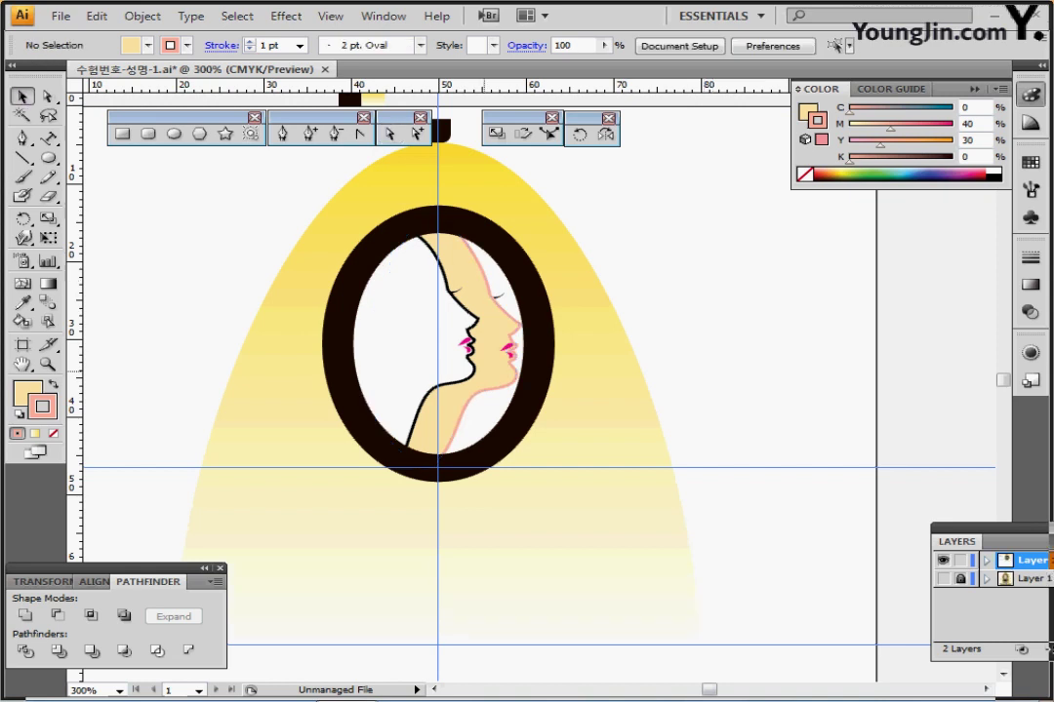
{"action": "double_click", "coordinate": [495, 358]}
{"action": "left_click", "coordinate": [496, 358]}
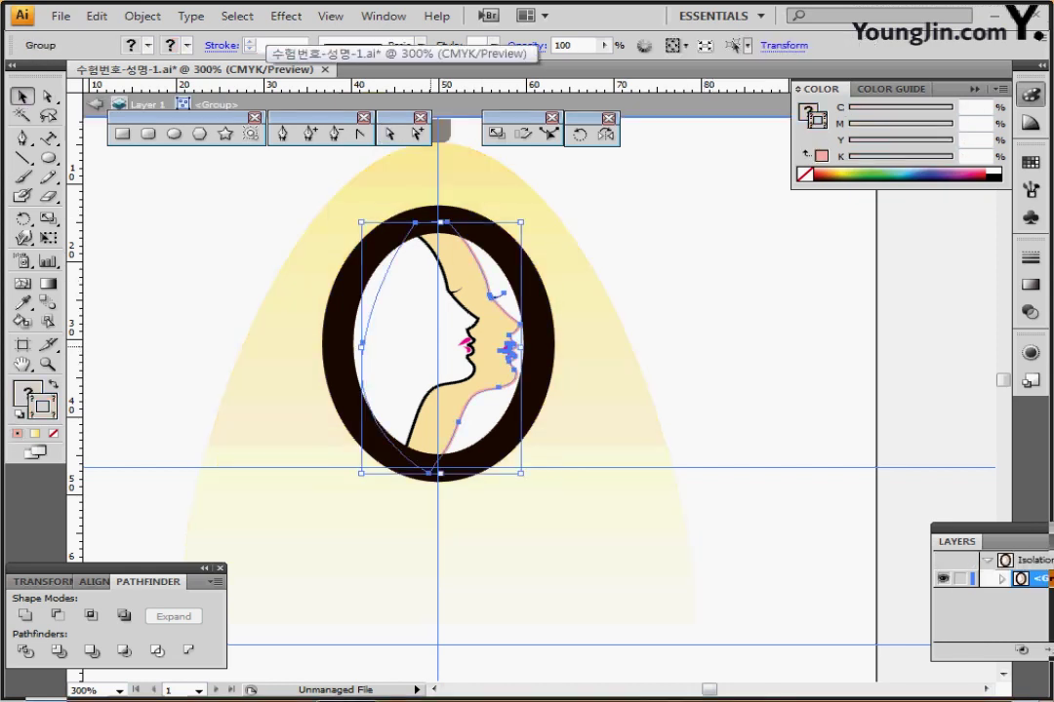
{"action": "left_click", "coordinate": [470, 356], "text": "shift"}
{"action": "left_click_drag", "start_coordinate": [486, 356], "coordinate": [476, 357]}
{"action": "key", "text": "ctrl+z"}
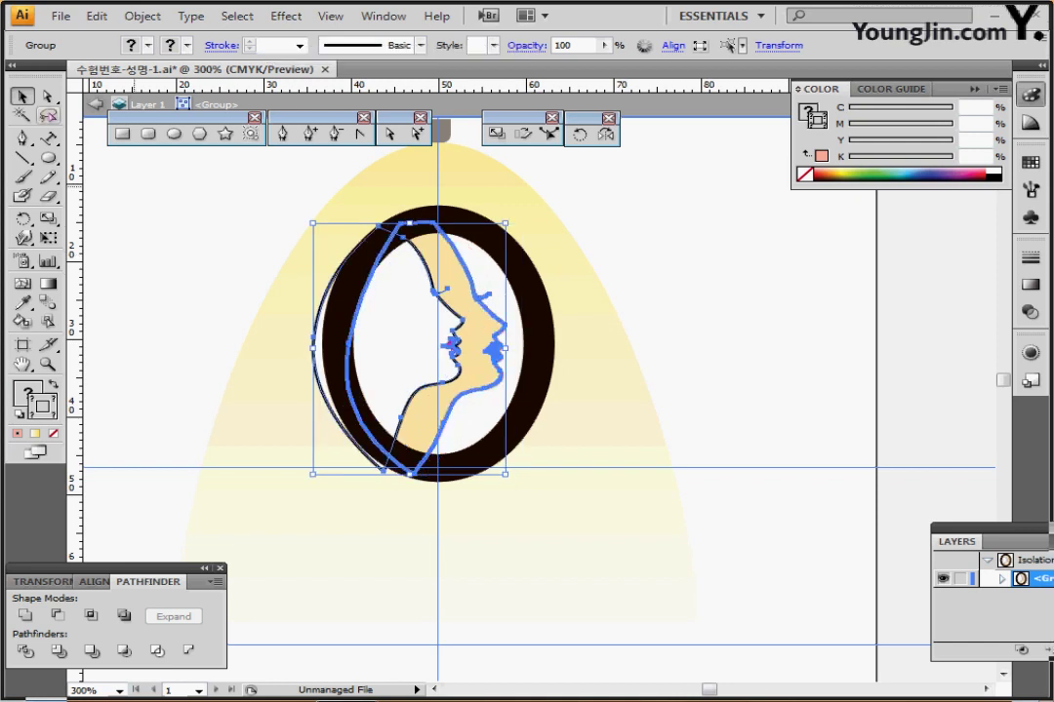
- Reshape the left profile's back so its middle anchor and neck tip sit under the mirror frame, then exit isolation mode
{"action": "left_click", "coordinate": [48, 95]}
{"action": "left_click", "coordinate": [308, 357]}
{"action": "left_click", "coordinate": [313, 357]}
{"action": "left_click_drag", "start_coordinate": [314, 337], "coordinate": [330, 336]}
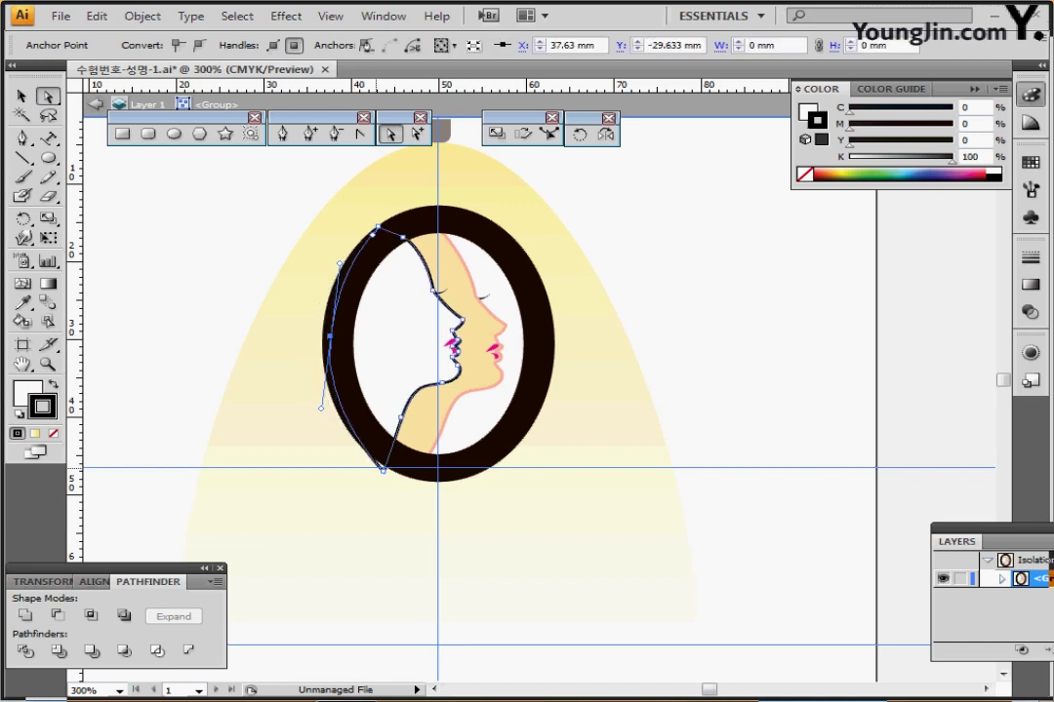
{"action": "left_click_drag", "start_coordinate": [383, 471], "coordinate": [386, 461]}
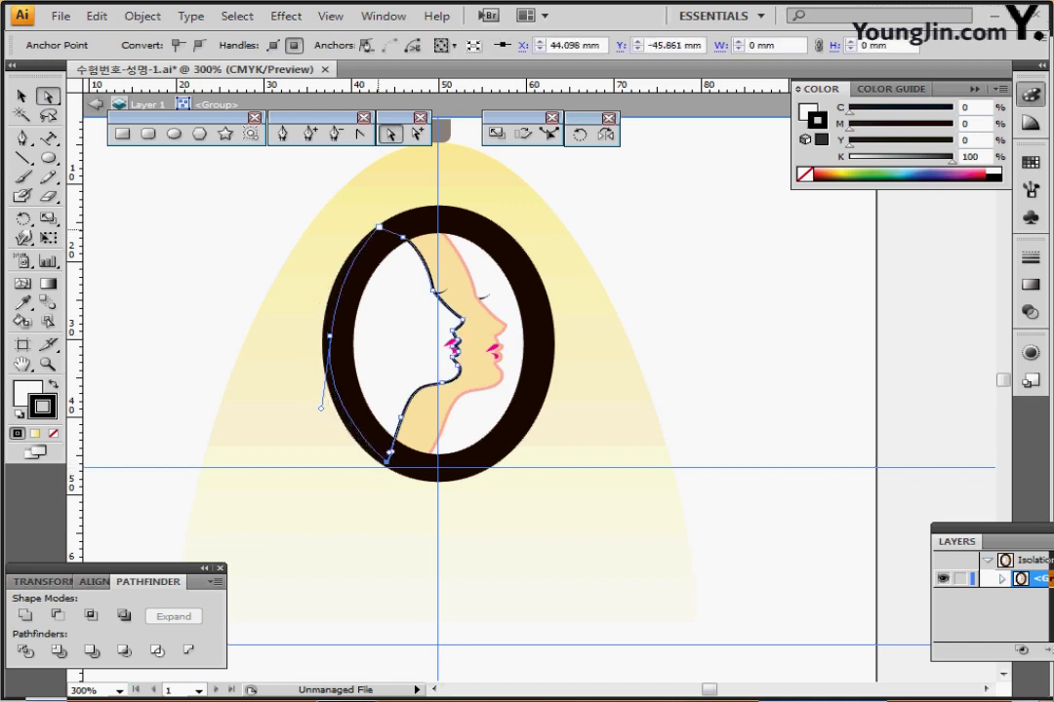
{"action": "left_click_drag", "start_coordinate": [321, 408], "coordinate": [339, 263]}
{"action": "key", "text": "Escape"}
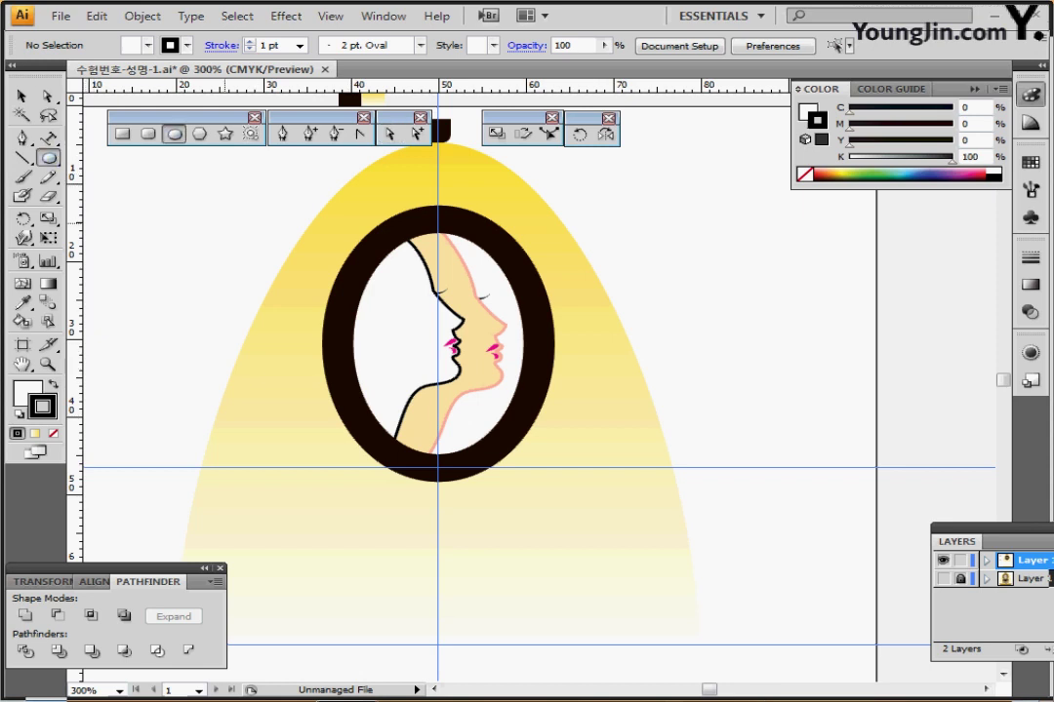
- Create a 2.5 × 2.5 mm circle on the blank area beside the lamp's beam
{"action": "left_click", "coordinate": [224, 223]}
{"action": "type", "text": "2"}
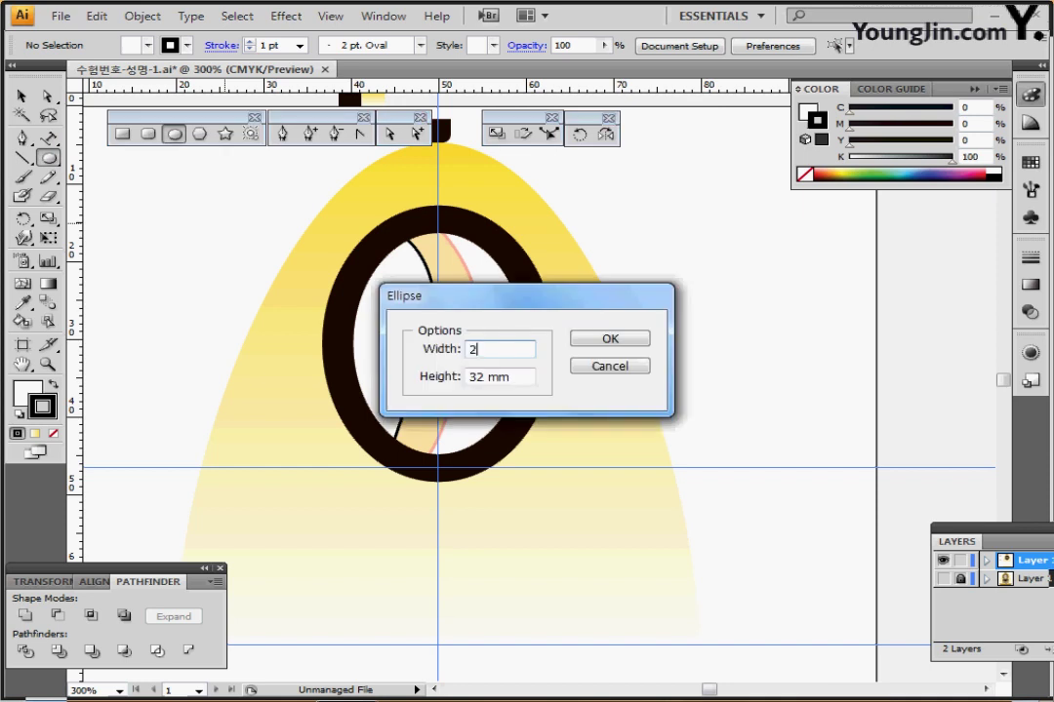
{"action": "type", "text": ".5"}
{"action": "left_click", "coordinate": [439, 377]}
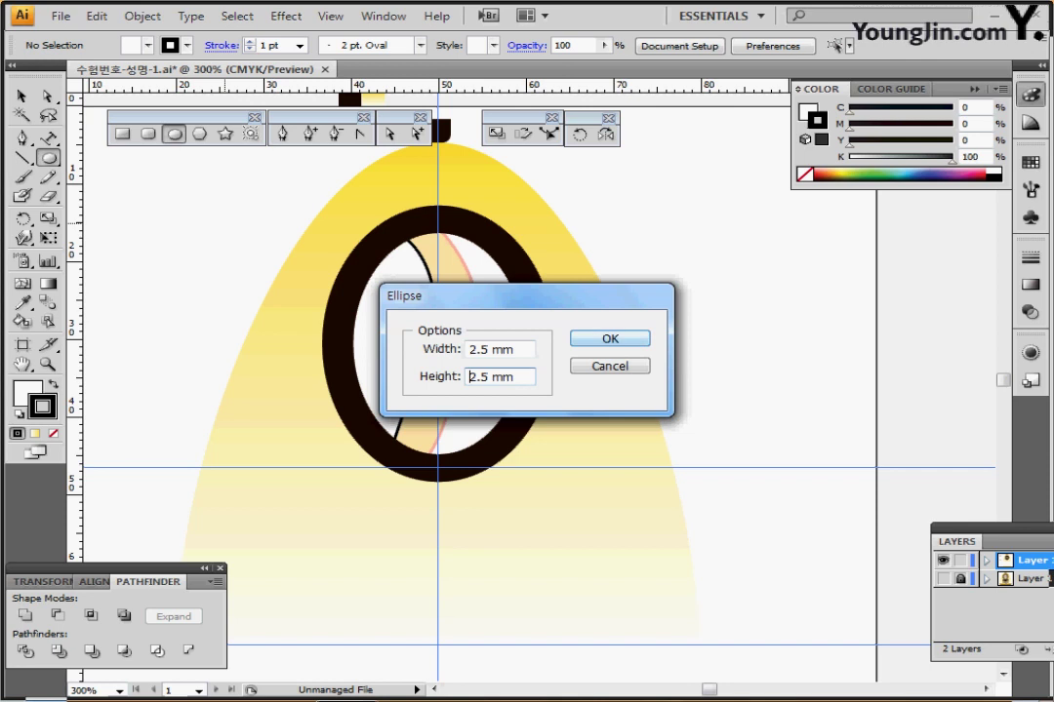
{"action": "key", "text": "Return"}
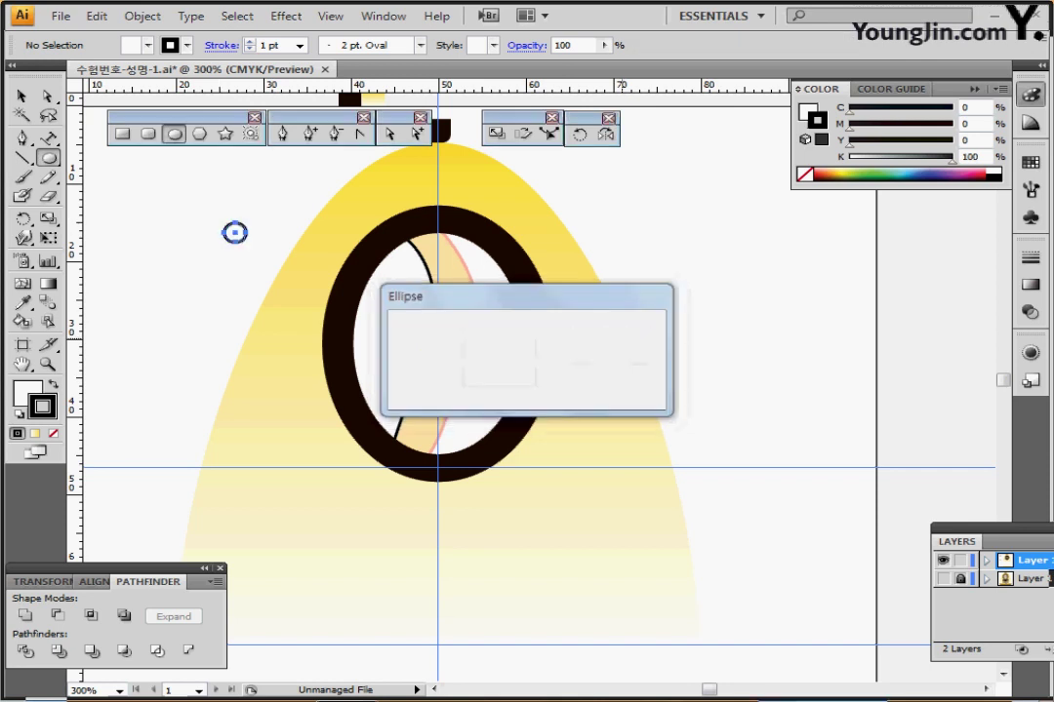
- Copy the yellow radial-gradient fill and empty stroke from the artboard-edge swatch onto the small circle
{"action": "key", "text": "ctrl+plus"}
{"action": "key", "text": "ctrl+minus"}
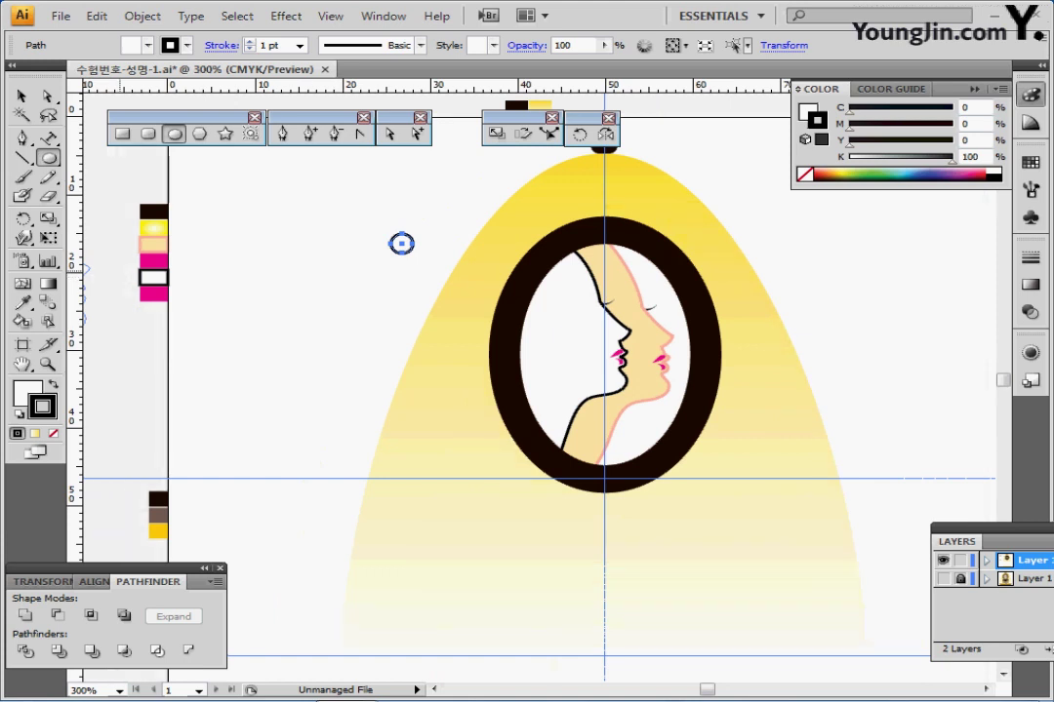
{"action": "left_click", "coordinate": [22, 303]}
{"action": "left_click", "coordinate": [153, 228]}
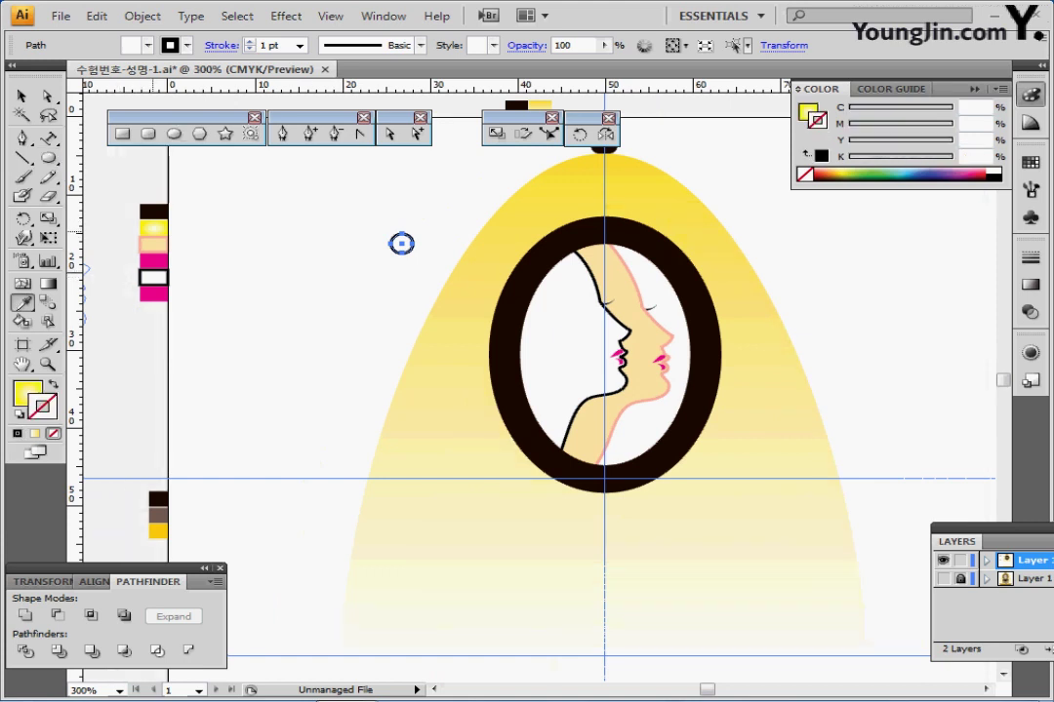
- Move the yellow circle farther from the beam and place a duplicate level with it, about 19 mm away
{"action": "key", "text": "ctrl+plus"}
{"action": "key", "text": "ctrl+plus"}
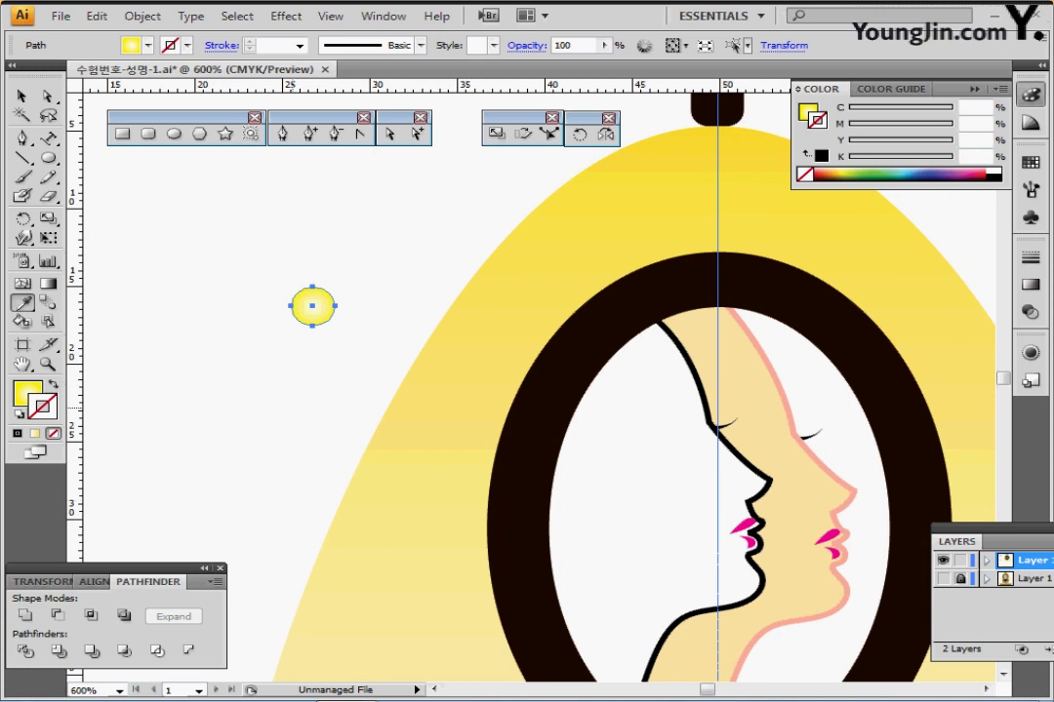
{"action": "left_click", "coordinate": [368, 411], "text": "ctrl+alt"}
{"action": "left_click_drag", "start_coordinate": [367, 411], "coordinate": [259, 432]}
{"action": "left_click", "coordinate": [21, 96]}
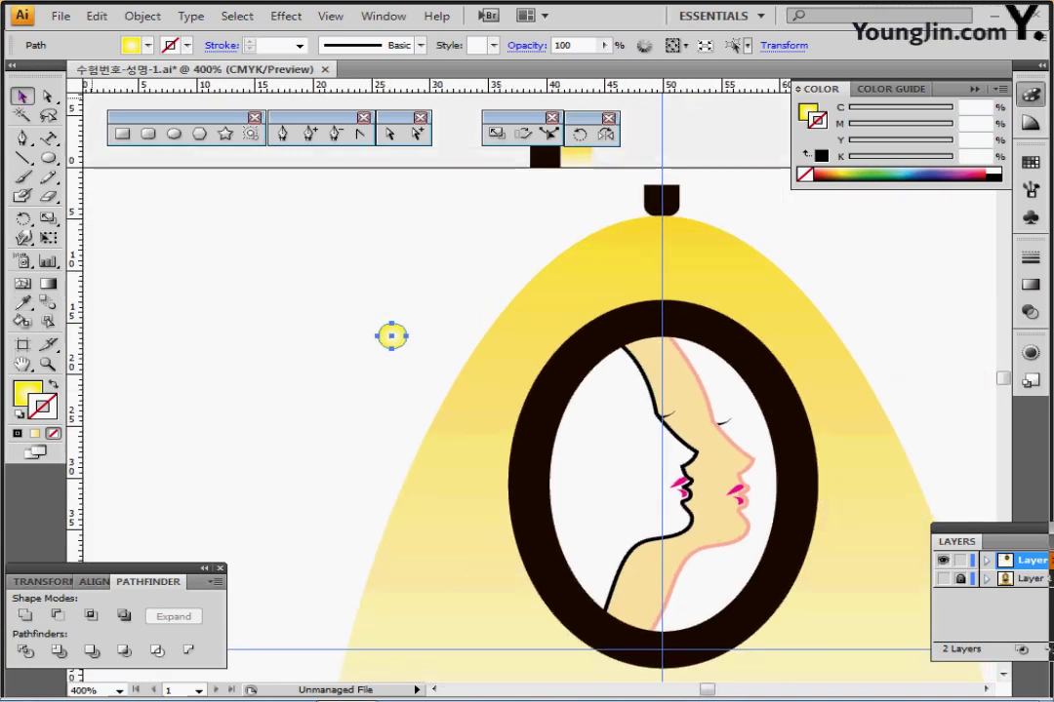
{"action": "left_click", "coordinate": [312, 312]}
{"action": "left_click_drag", "start_coordinate": [392, 337], "coordinate": [180, 338]}
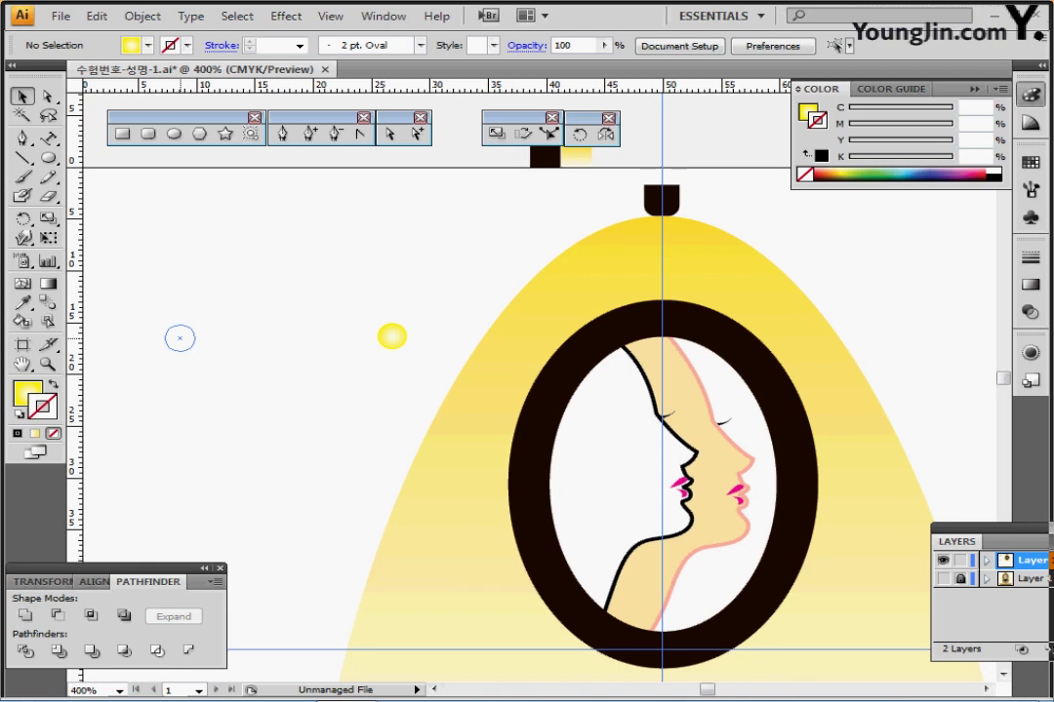
{"action": "left_click_drag", "start_coordinate": [179, 337], "coordinate": [157, 316]}
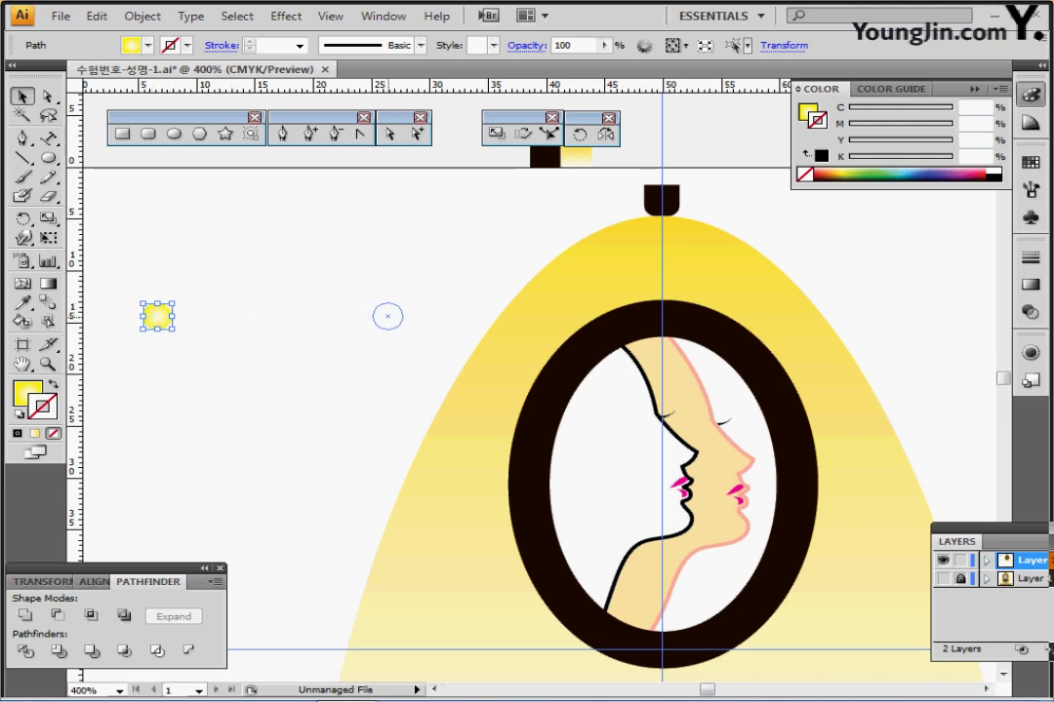
{"action": "left_click", "coordinate": [380, 316]}
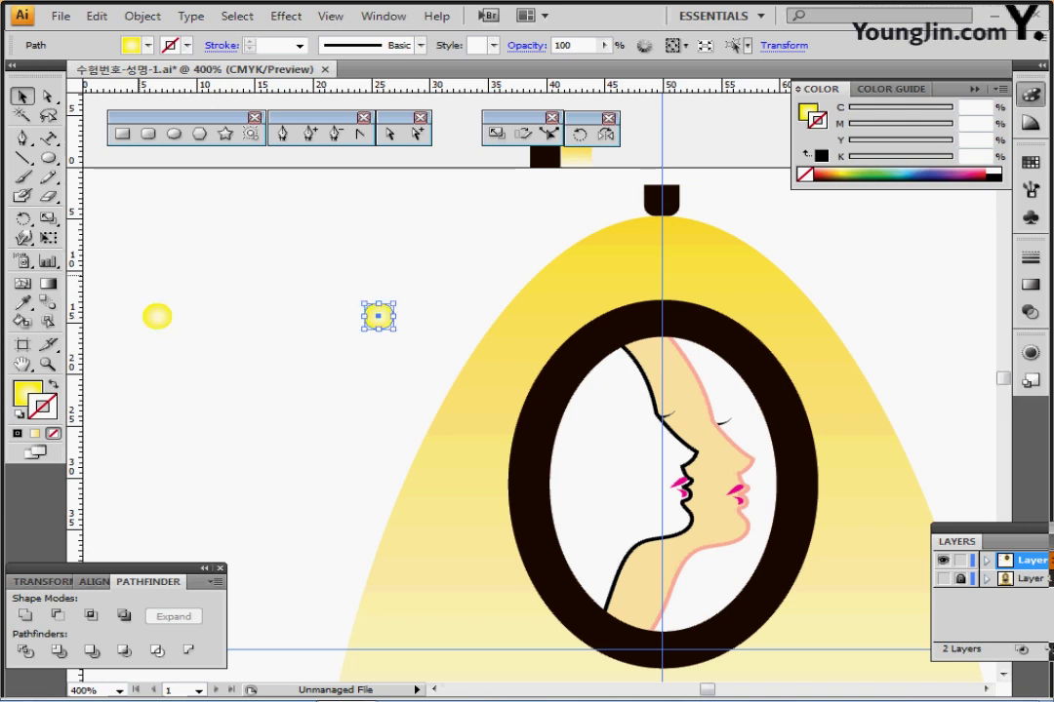
- Select both yellow circles and make a blend between them
{"action": "left_click_drag", "start_coordinate": [137, 274], "coordinate": [408, 342]}
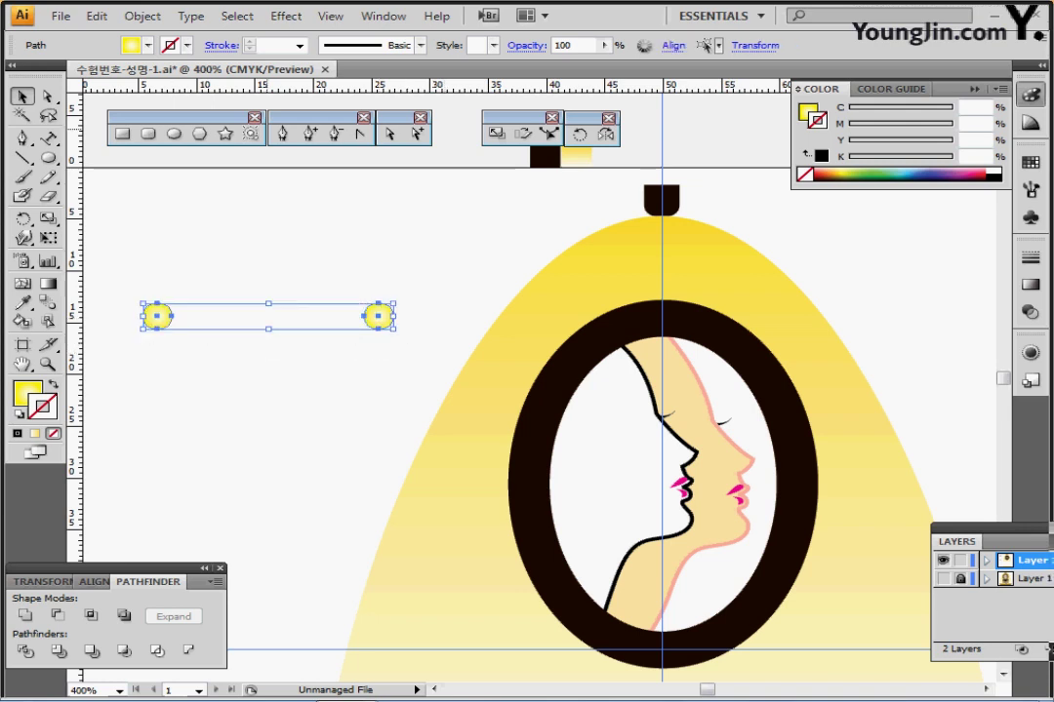
{"action": "left_click", "coordinate": [143, 15]}
{"action": "mouse_move", "coordinate": [341, 388]}
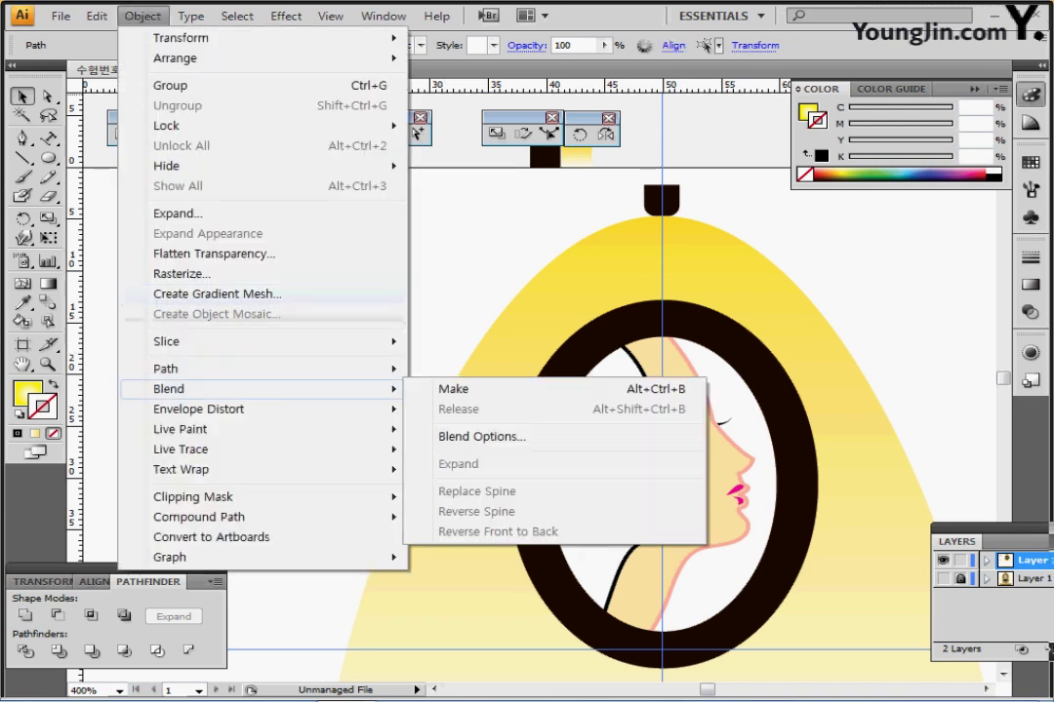
{"action": "left_click", "coordinate": [454, 389]}
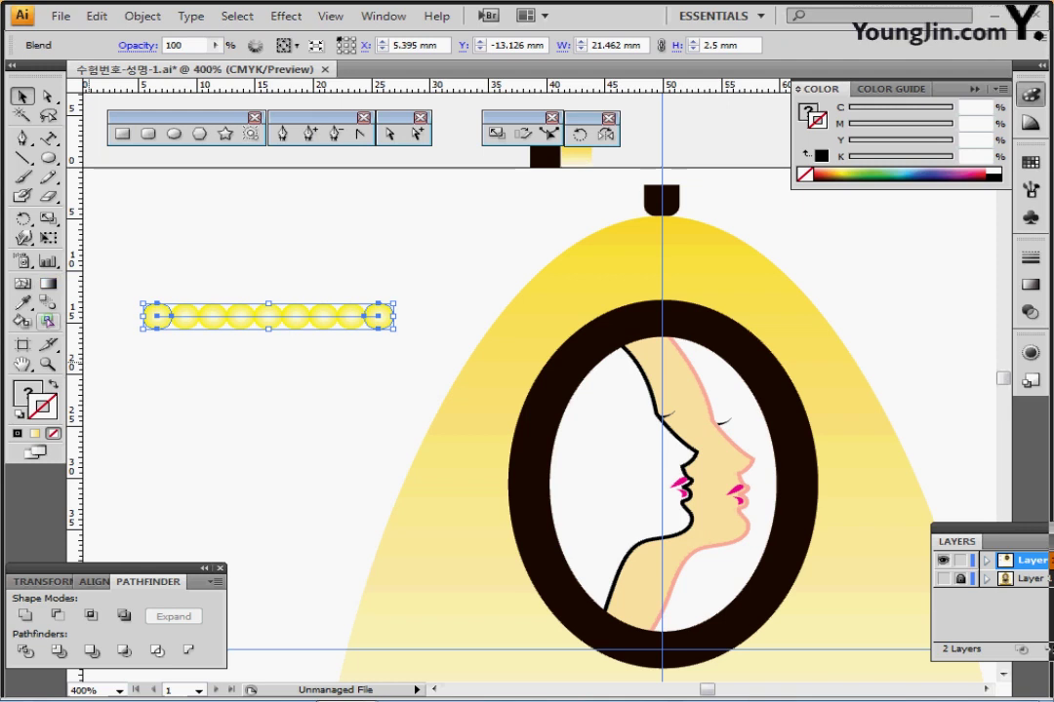
- Set the blend's spacing to Specified Steps with 13 steps, with Preview enabled, and deselect it
{"action": "double_click", "coordinate": [47, 304]}
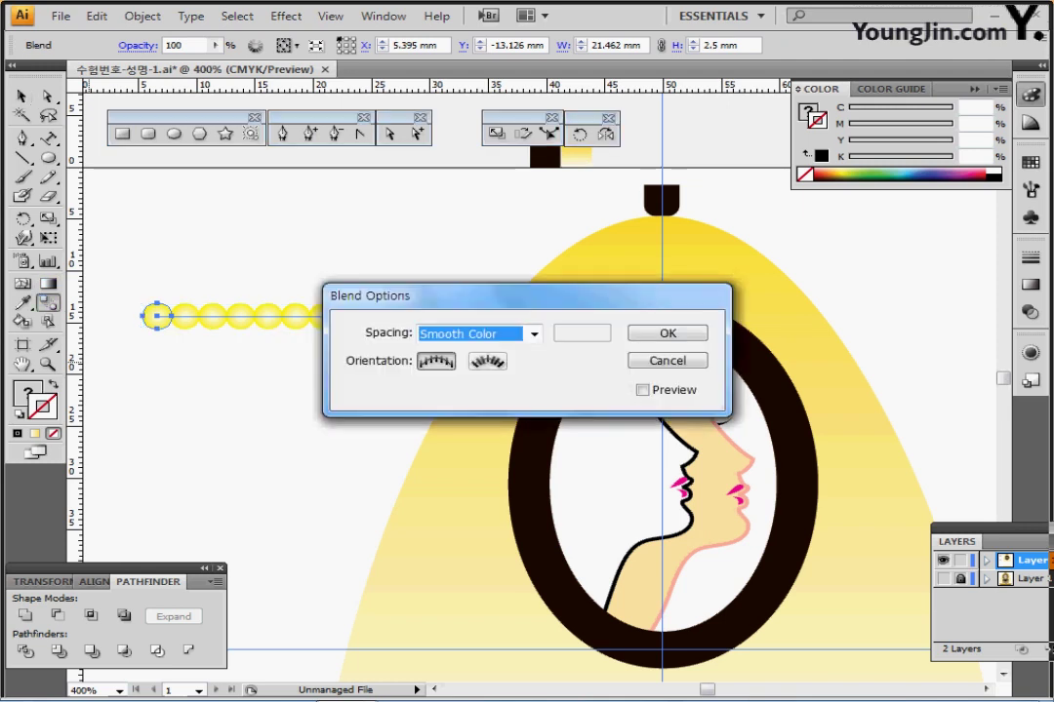
{"action": "left_click_drag", "start_coordinate": [410, 296], "coordinate": [535, 252]}
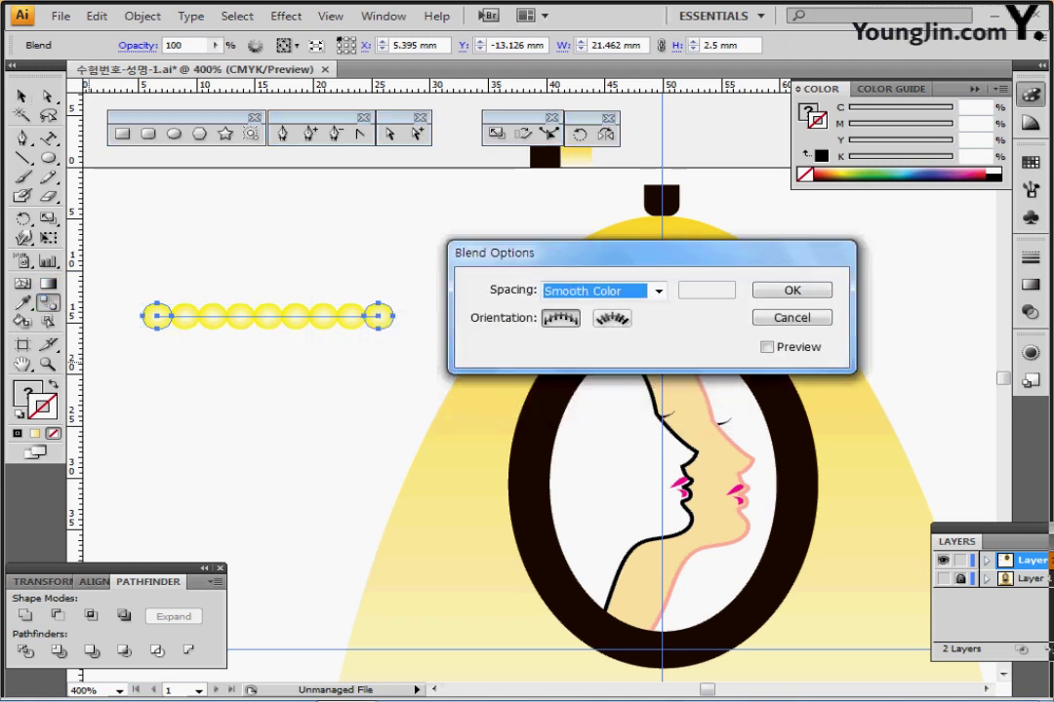
{"action": "left_click", "coordinate": [658, 292]}
{"action": "left_click", "coordinate": [589, 325]}
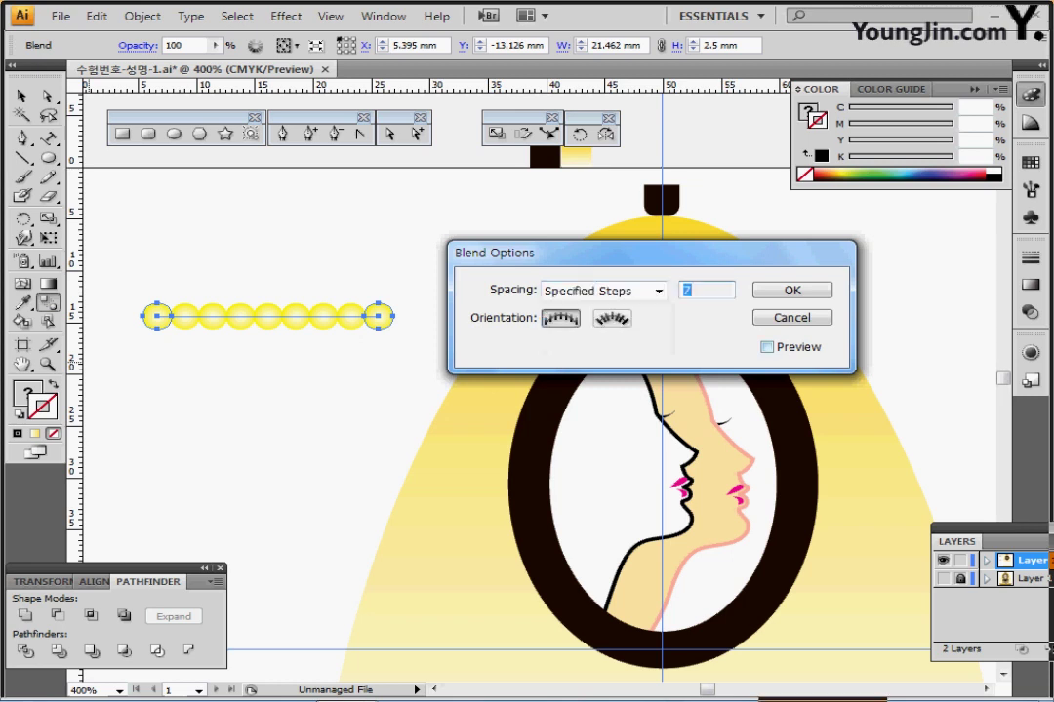
{"action": "left_click", "coordinate": [767, 347]}
{"action": "double_click", "coordinate": [687, 290]}
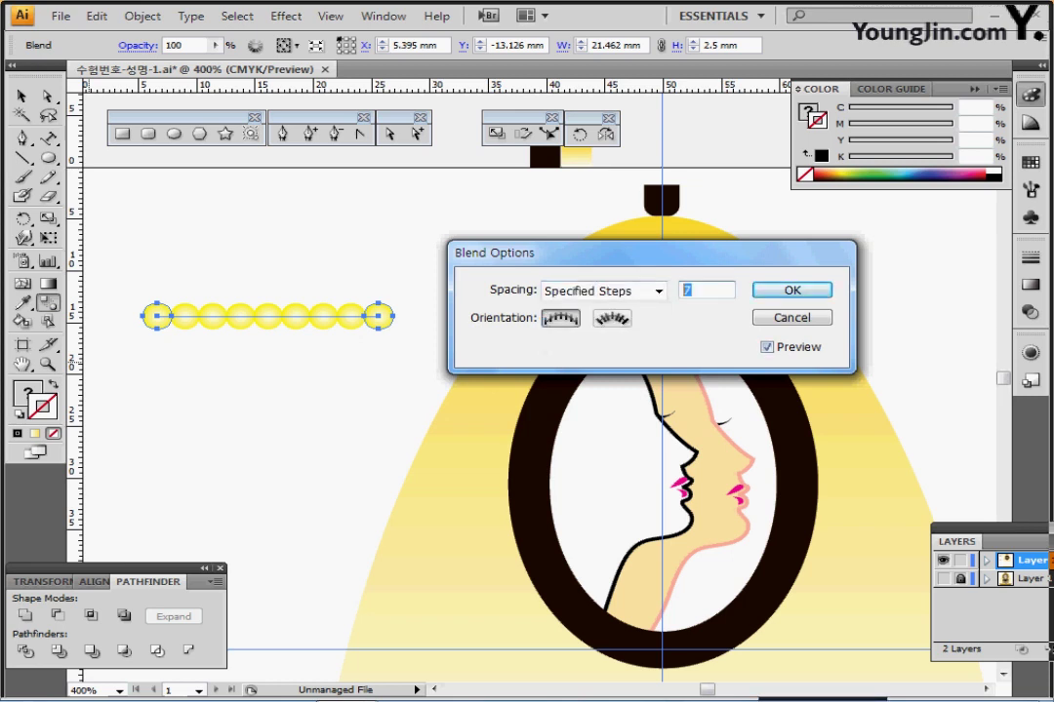
{"action": "type", "text": "13"}
{"action": "key", "text": "Return"}
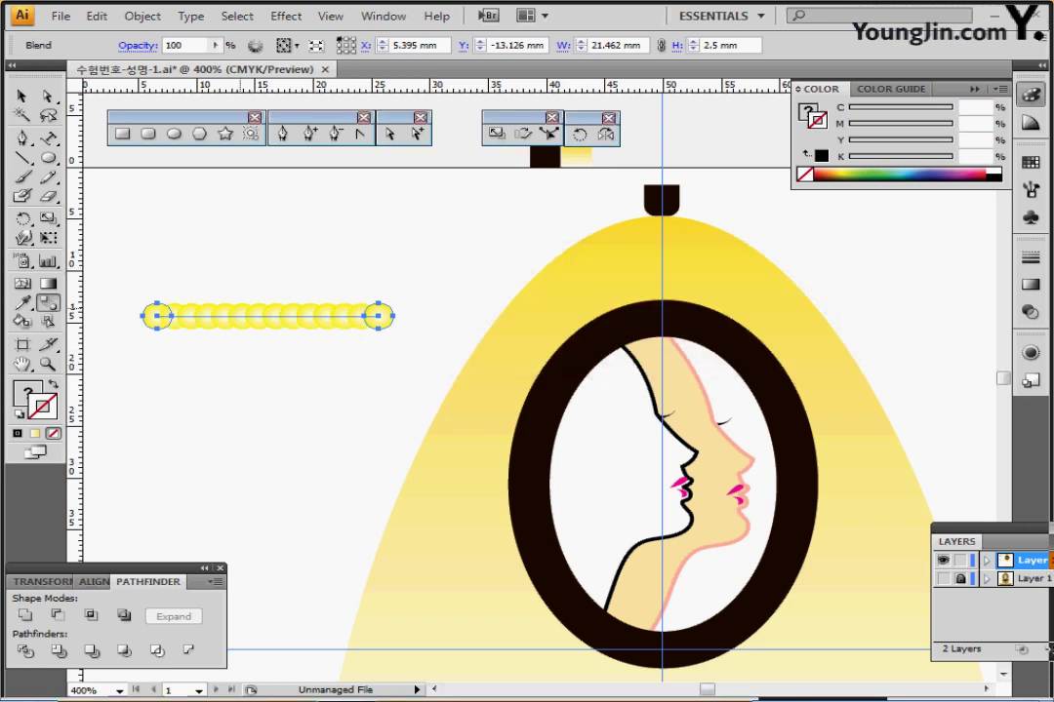
{"action": "key", "text": "ctrl+shift+a"}
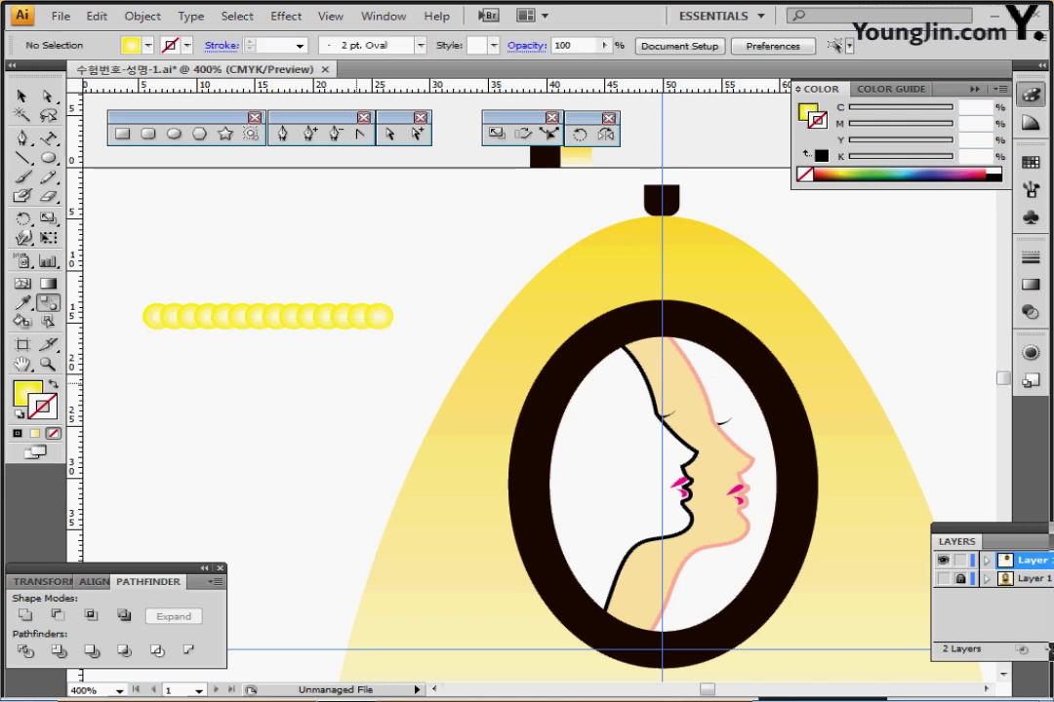
- Move the blended row of yellow circles upward, leaving free space beneath it, and deselect it
{"action": "left_click_drag", "start_coordinate": [351, 391], "coordinate": [339, 354]}
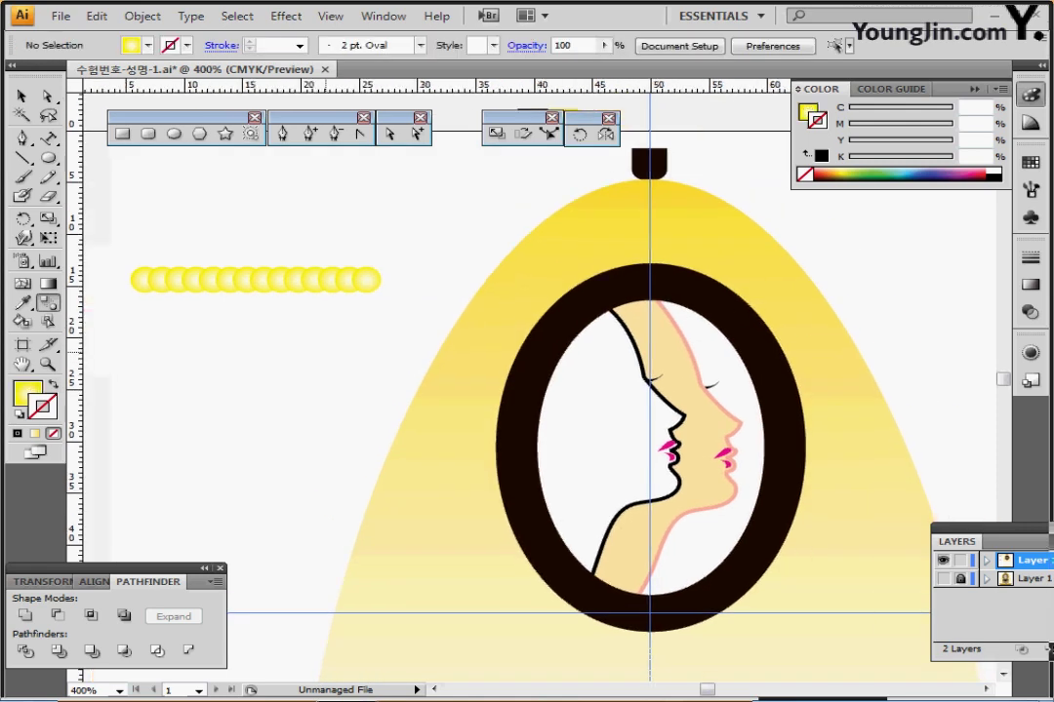
{"action": "left_click_drag", "start_coordinate": [257, 280], "coordinate": [256, 202]}
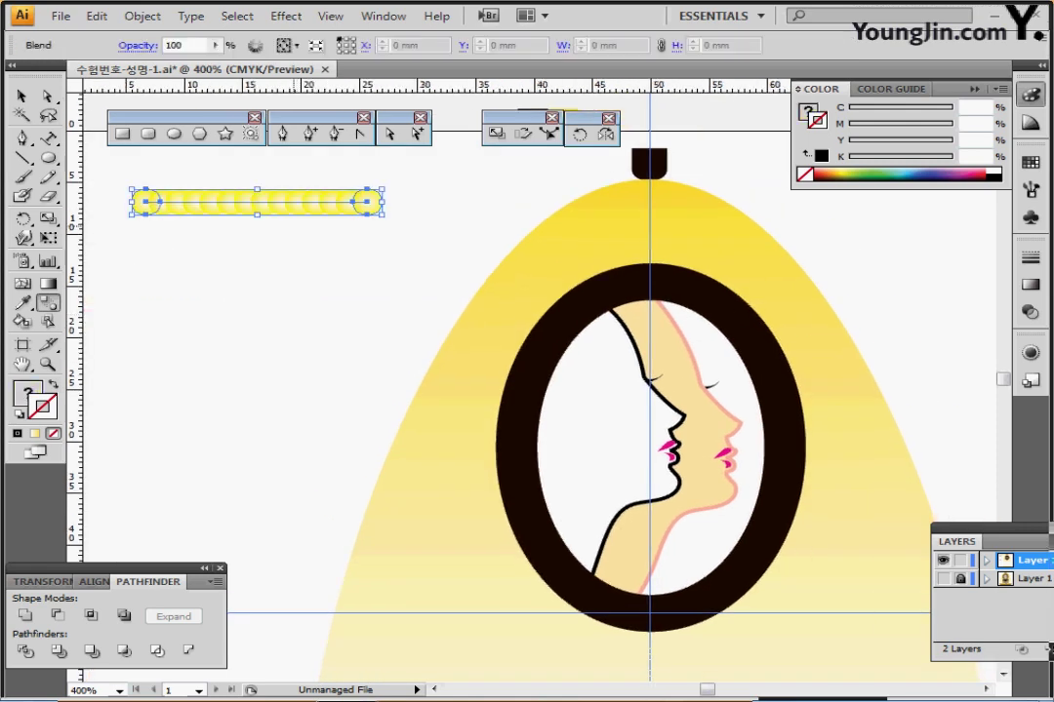
{"action": "left_click", "coordinate": [293, 227], "text": "ctrl"}
- Create a 23 × 32 mm ellipse just below the blended circles and give it the default white fill and black stroke
{"action": "left_click", "coordinate": [49, 158]}
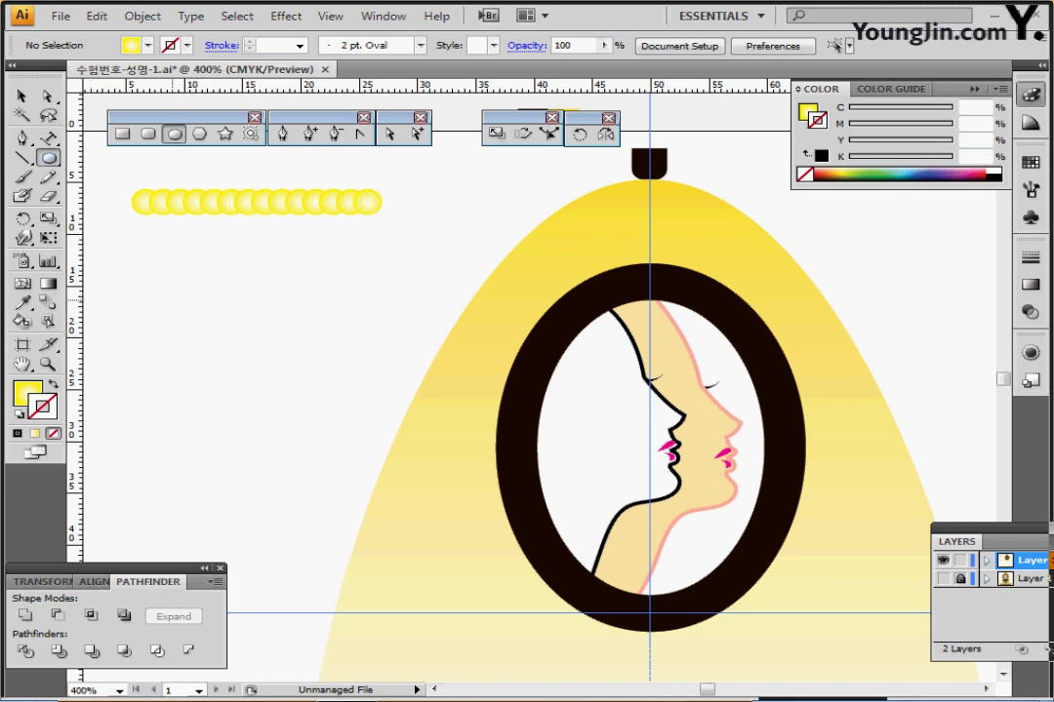
{"action": "left_click", "coordinate": [171, 298]}
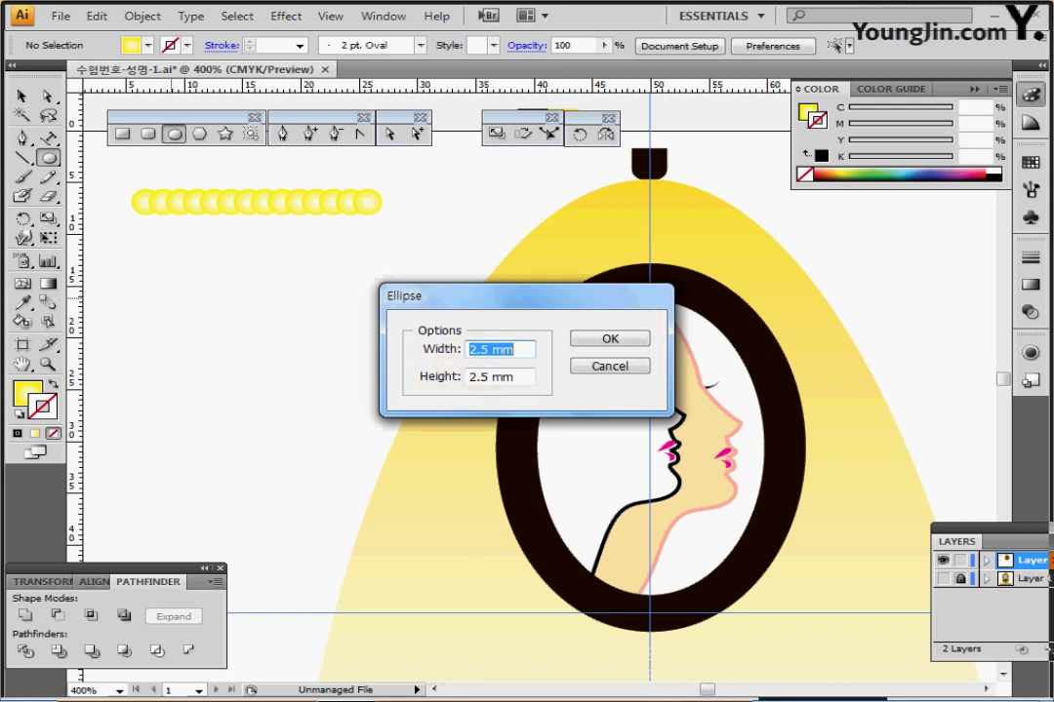
{"action": "type", "text": "23"}
{"action": "key", "text": "Tab"}
{"action": "type", "text": "32"}
{"action": "key", "text": "Return"}
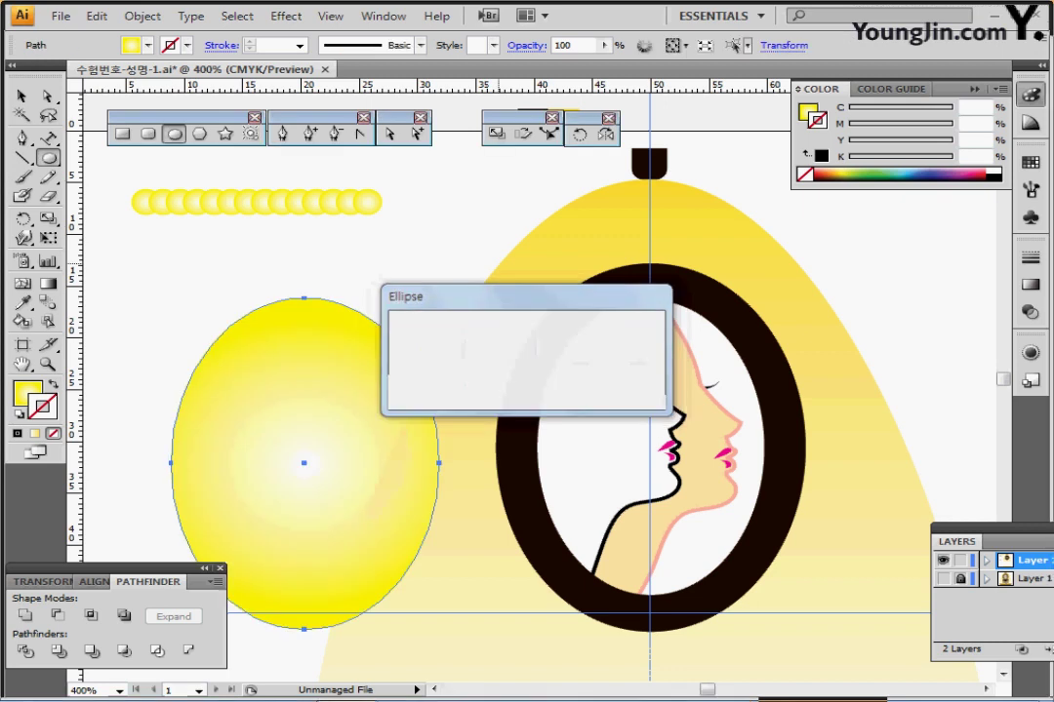
{"action": "left_click_drag", "start_coordinate": [245, 395], "coordinate": [246, 395]}
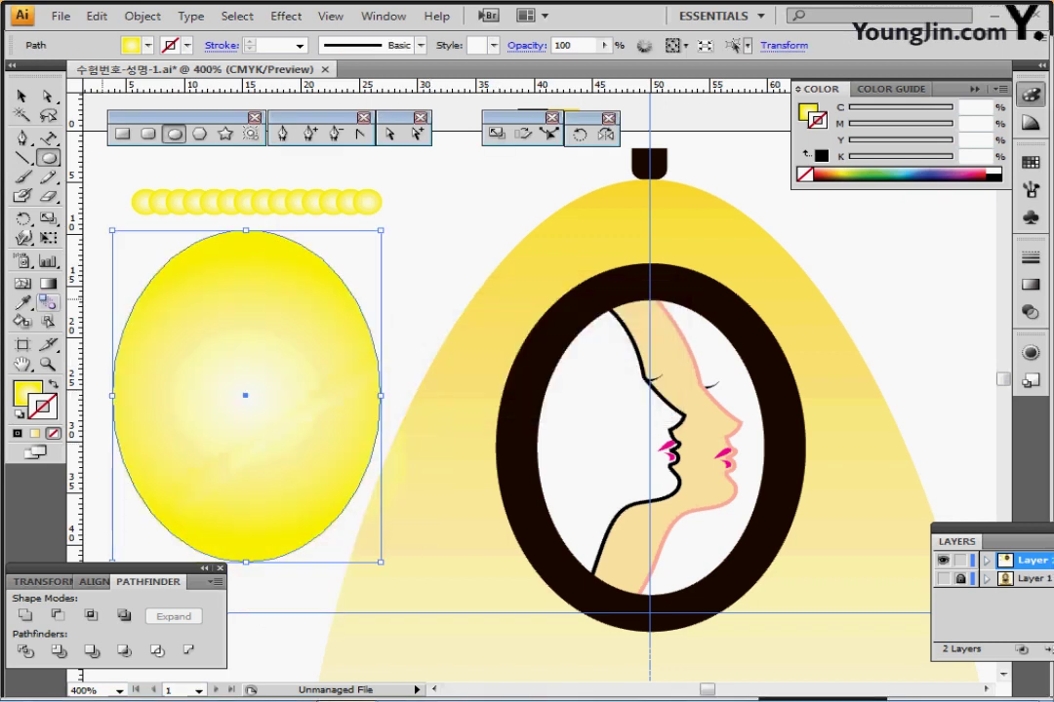
{"action": "key", "text": "d"}
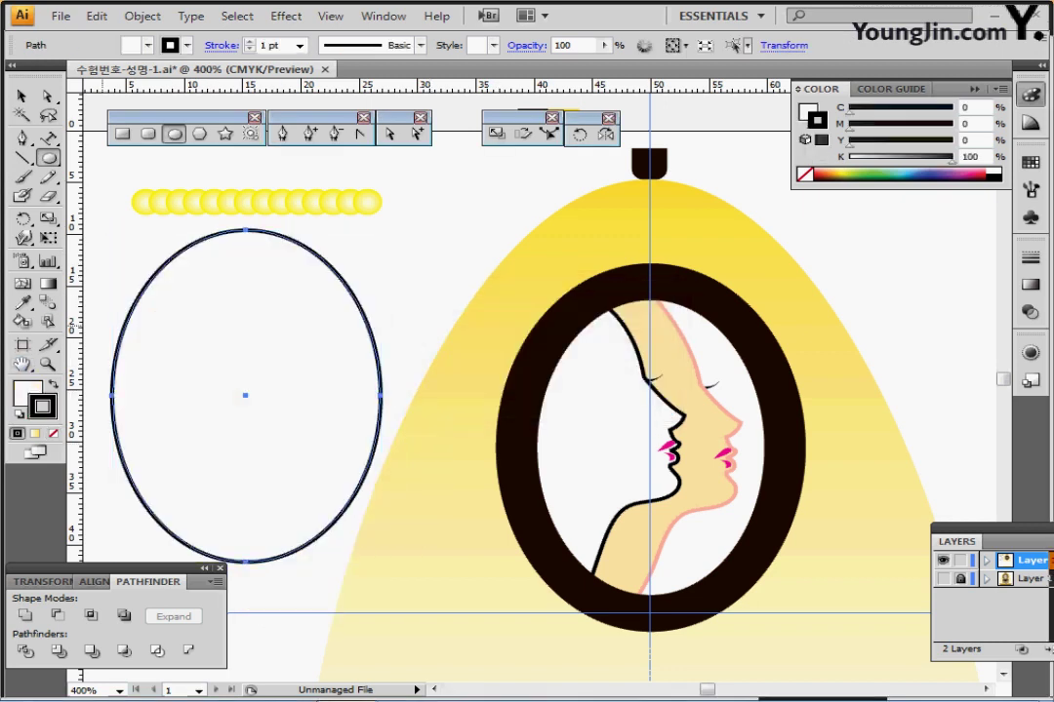
- Select the blended row of yellow circles with the ellipse and replace the blend's spine with that ellipse
{"action": "key", "text": "ctrl"}
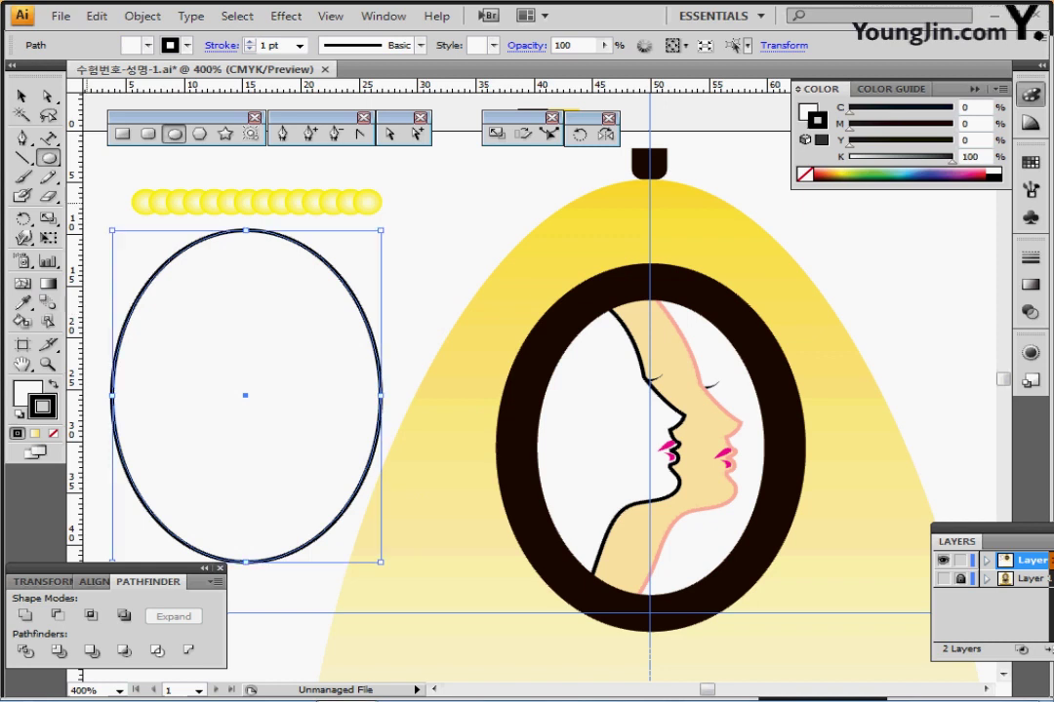
{"action": "left_click_drag", "start_coordinate": [135, 167], "coordinate": [214, 306]}
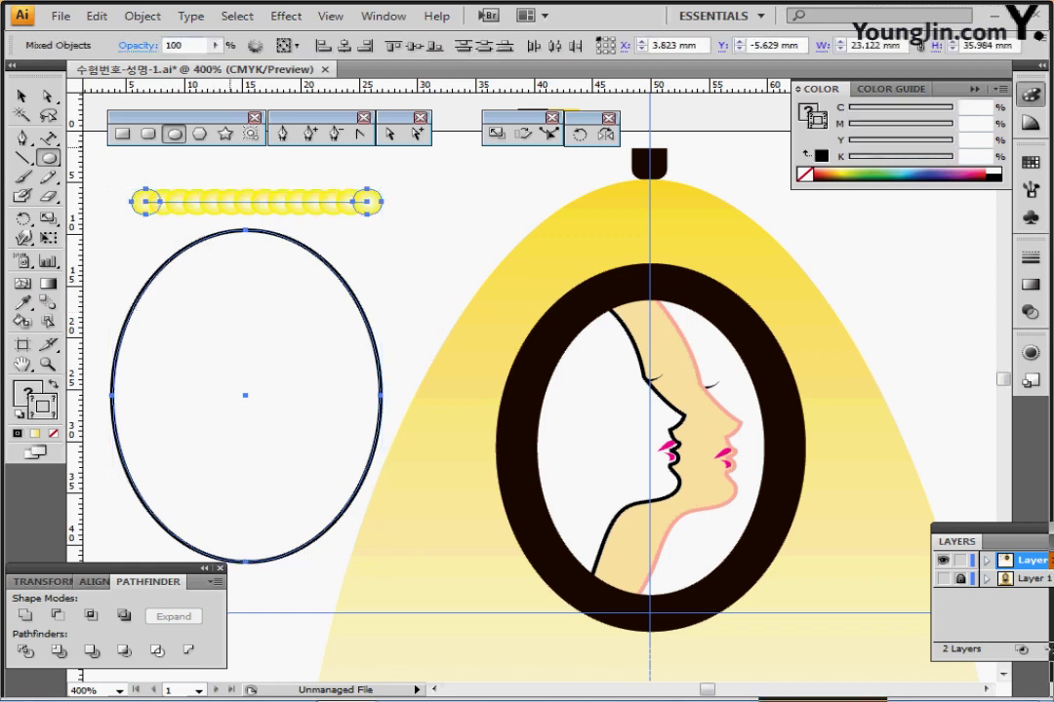
{"action": "left_click", "coordinate": [143, 15]}
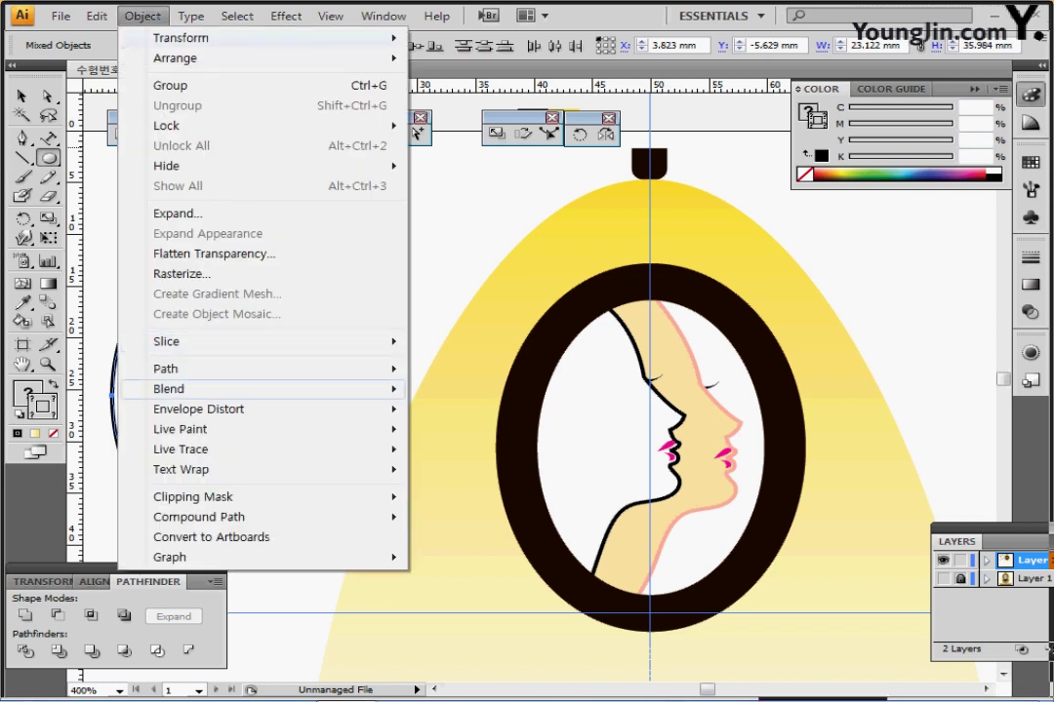
{"action": "mouse_move", "coordinate": [195, 389]}
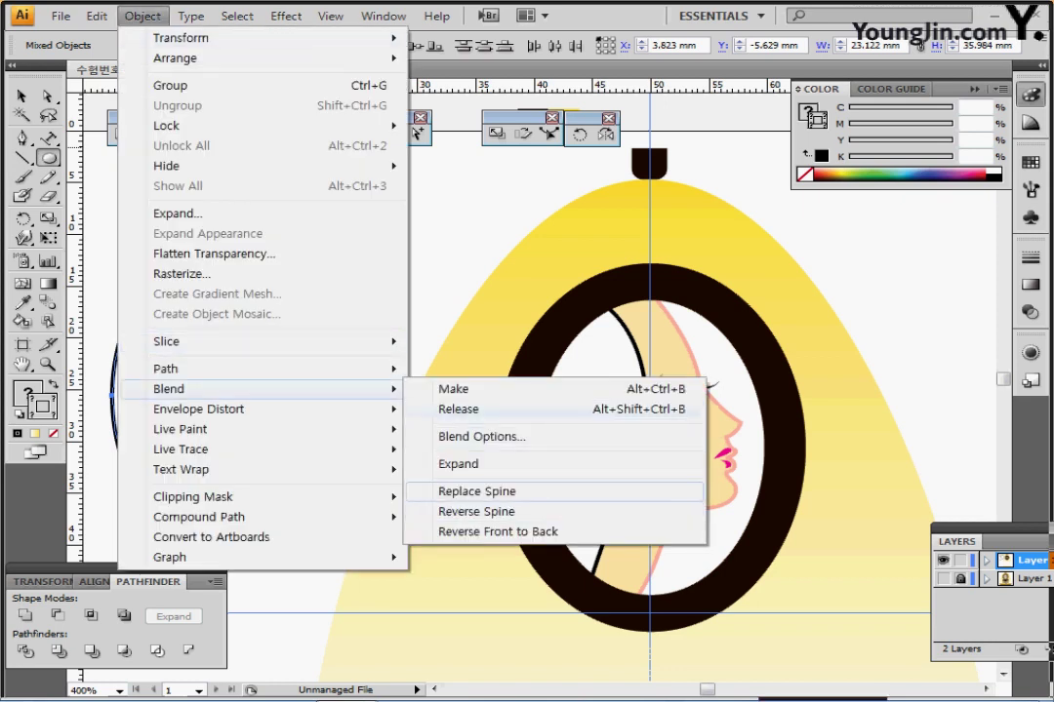
{"action": "left_click", "coordinate": [476, 492]}
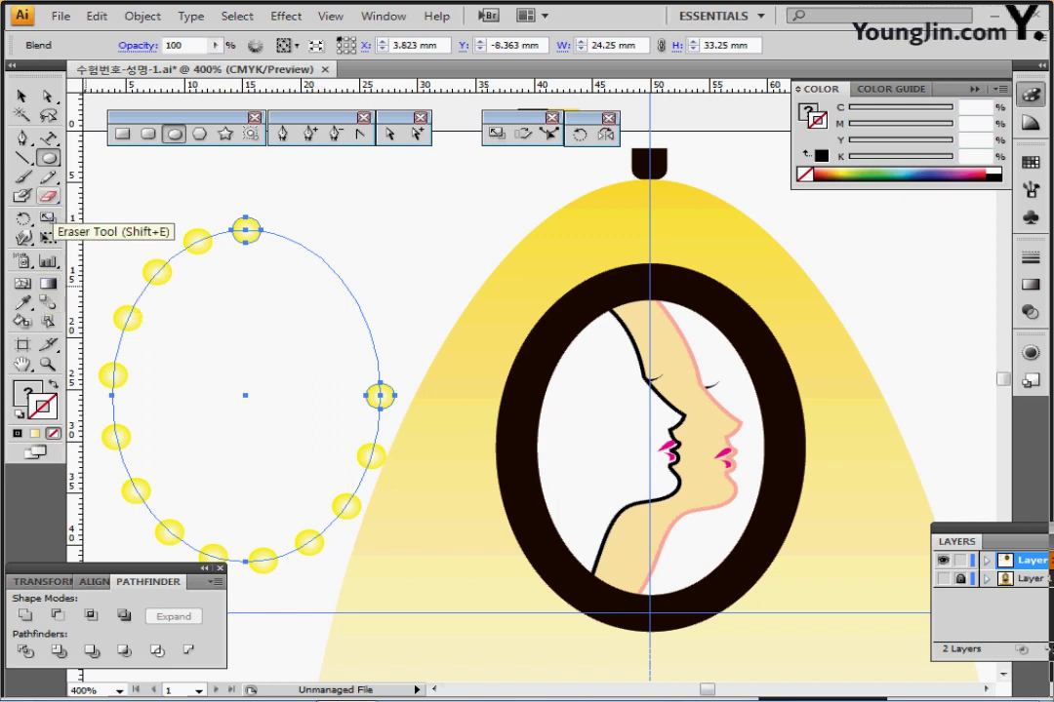
- Cut the oval spine with the Scissors tool just right of its highest point so the bulbs spread around the whole oval
{"action": "left_click", "coordinate": [47, 196]}
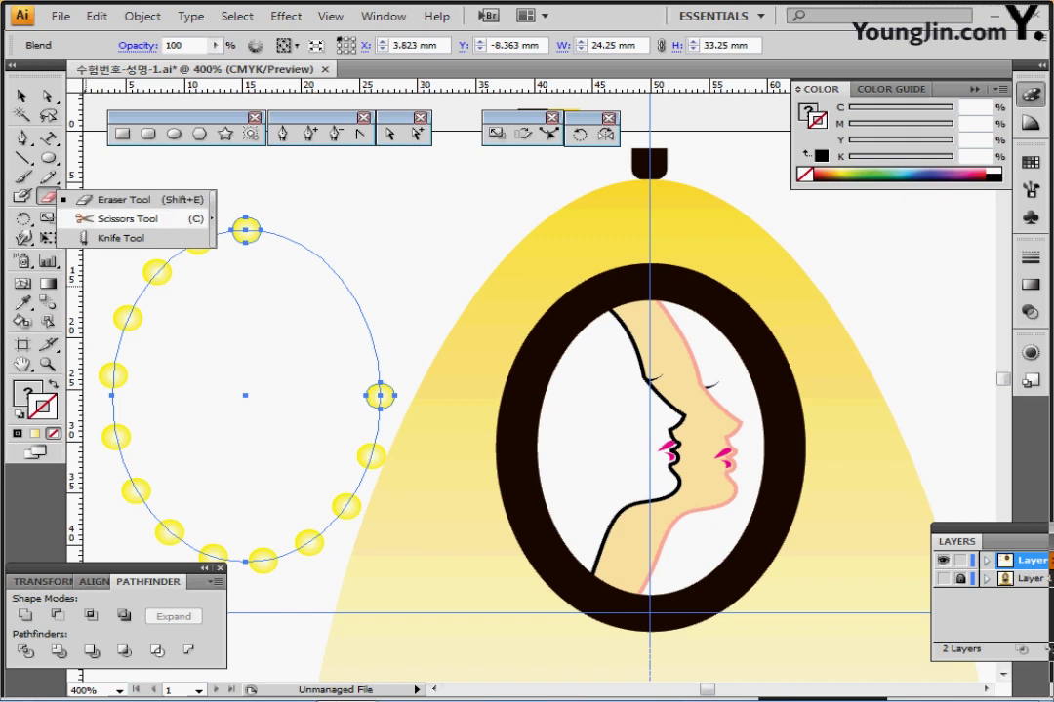
{"action": "left_click", "coordinate": [125, 219]}
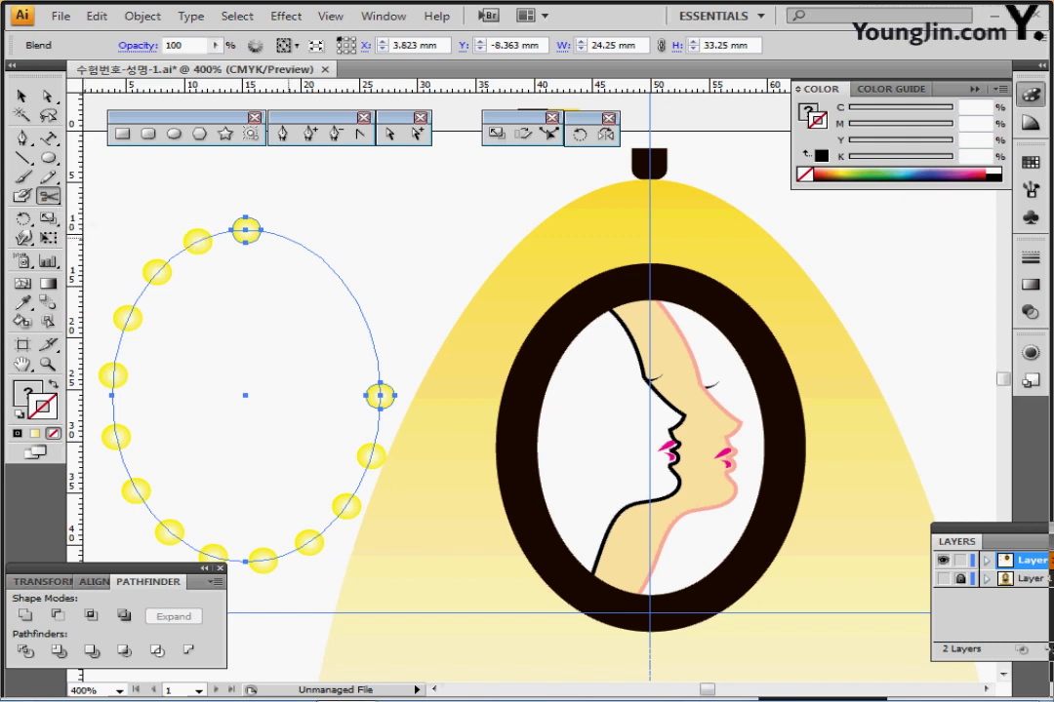
{"action": "left_click", "coordinate": [287, 237]}
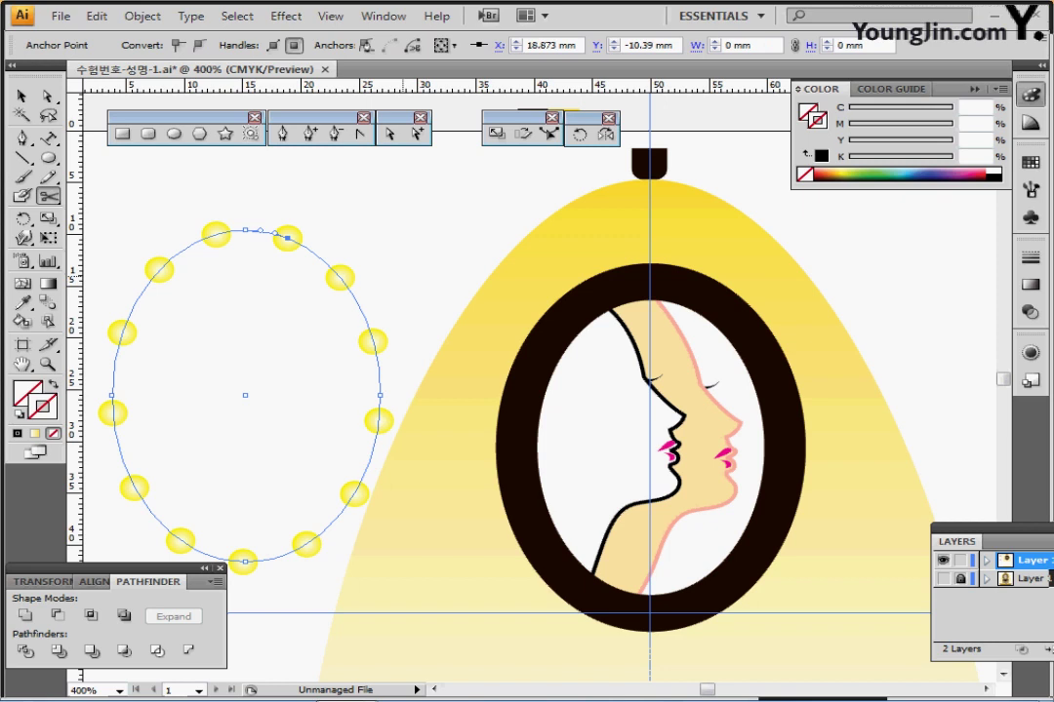
- Select the oval ring of blended bulbs and expand the blend into separate circles
{"action": "left_click", "coordinate": [20, 96]}
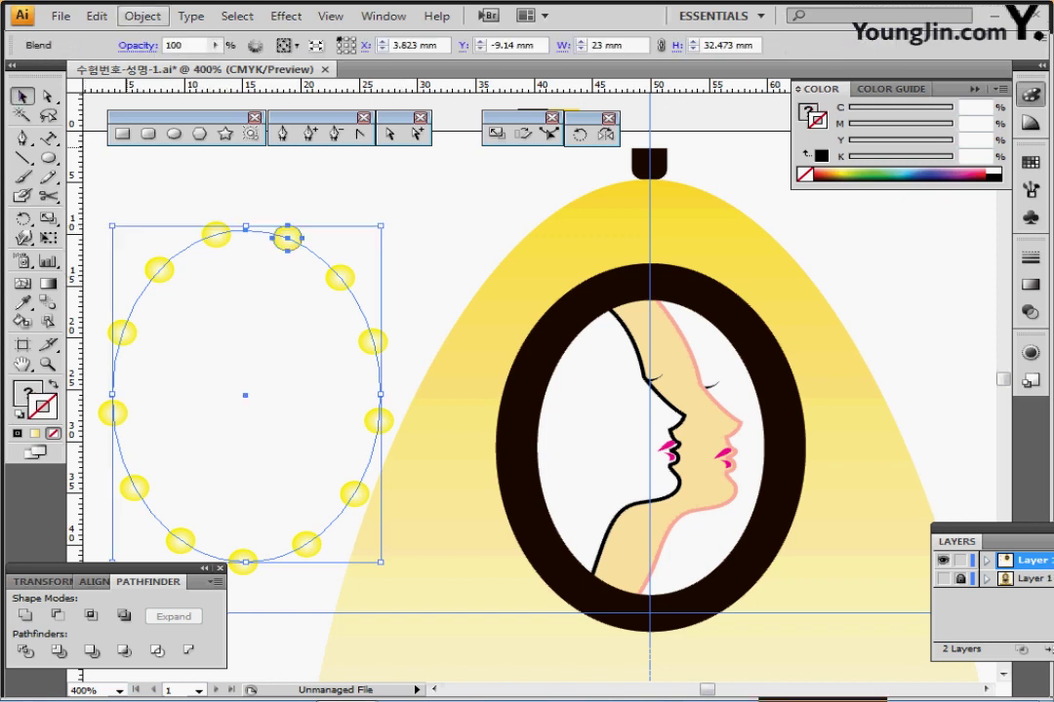
{"action": "left_click", "coordinate": [143, 15]}
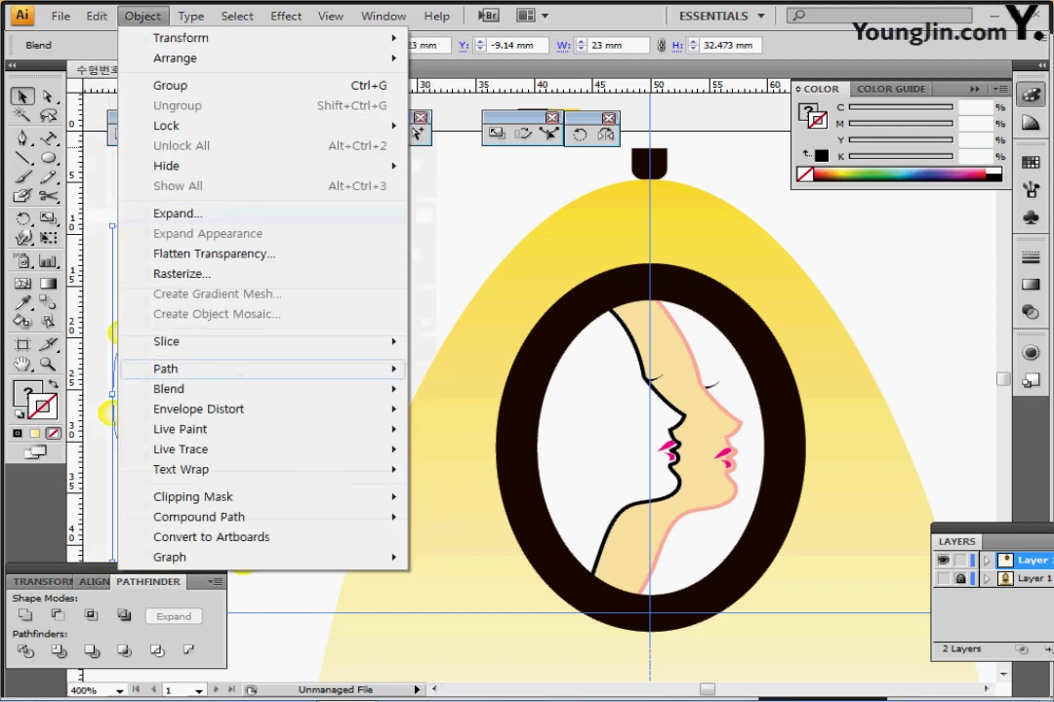
{"action": "mouse_move", "coordinate": [244, 388]}
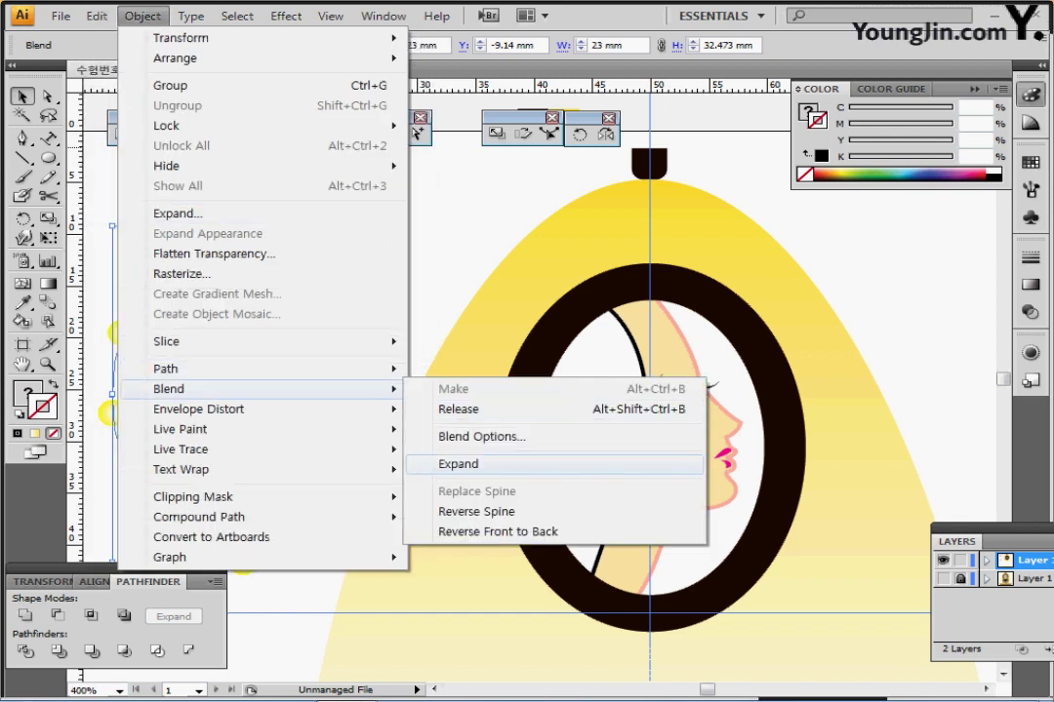
{"action": "left_click", "coordinate": [459, 465]}
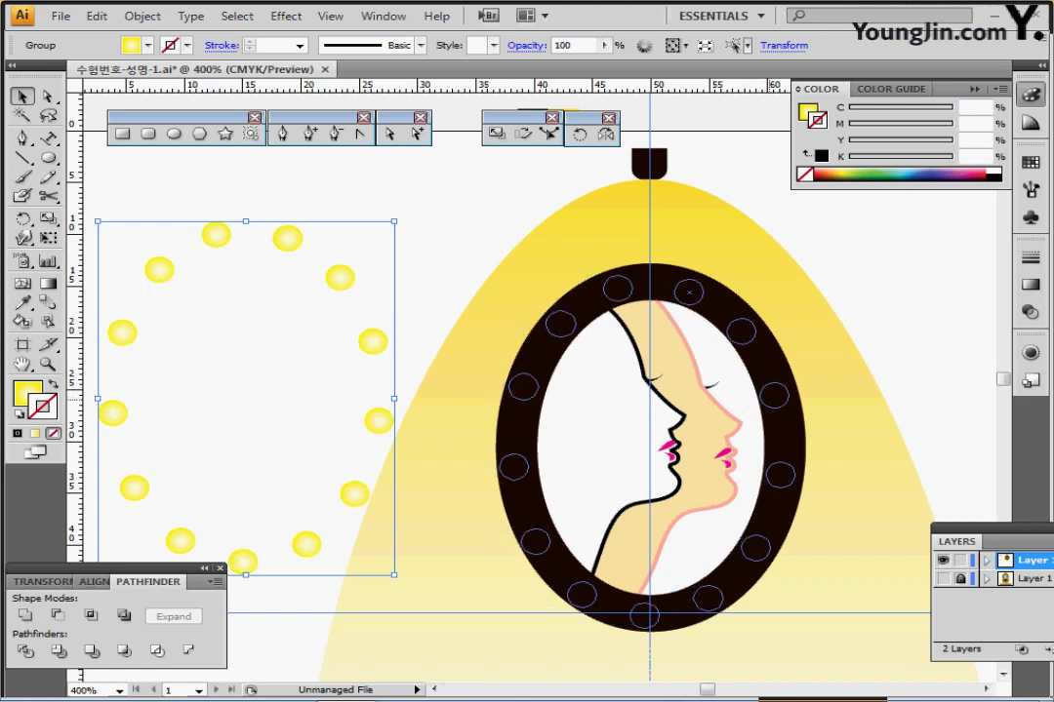
- Move the ring of yellow bulbs onto the dark oval mirror frame and nudge it until it is centred on the frame
{"action": "left_click_drag", "start_coordinate": [372, 342], "coordinate": [776, 395]}
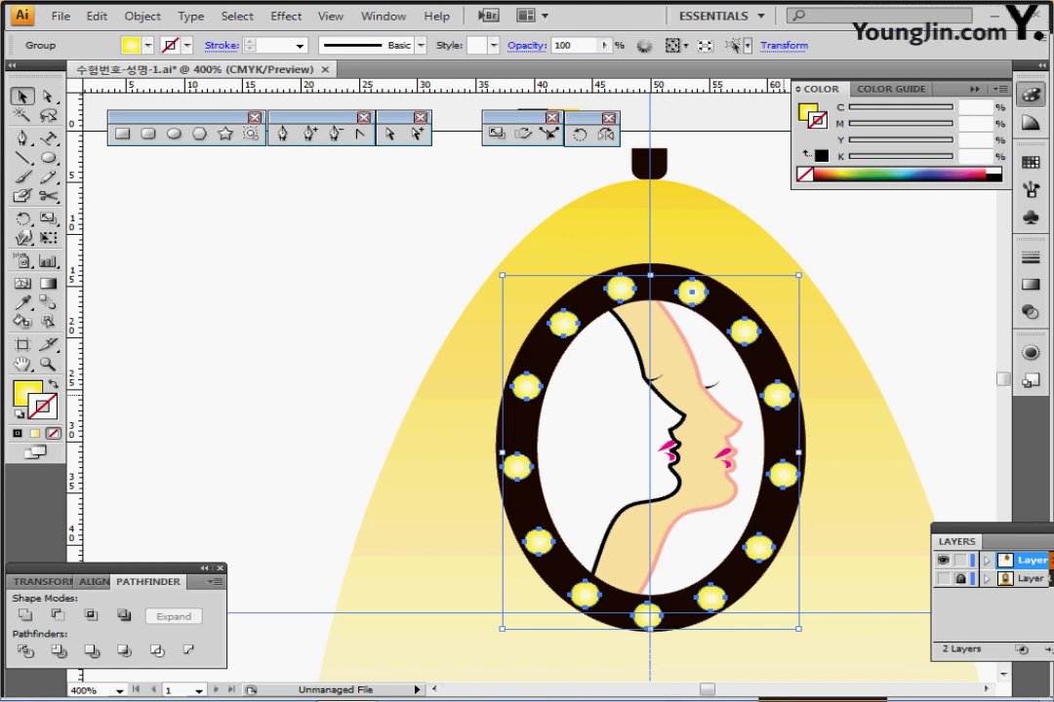
{"action": "key", "text": "Up"}
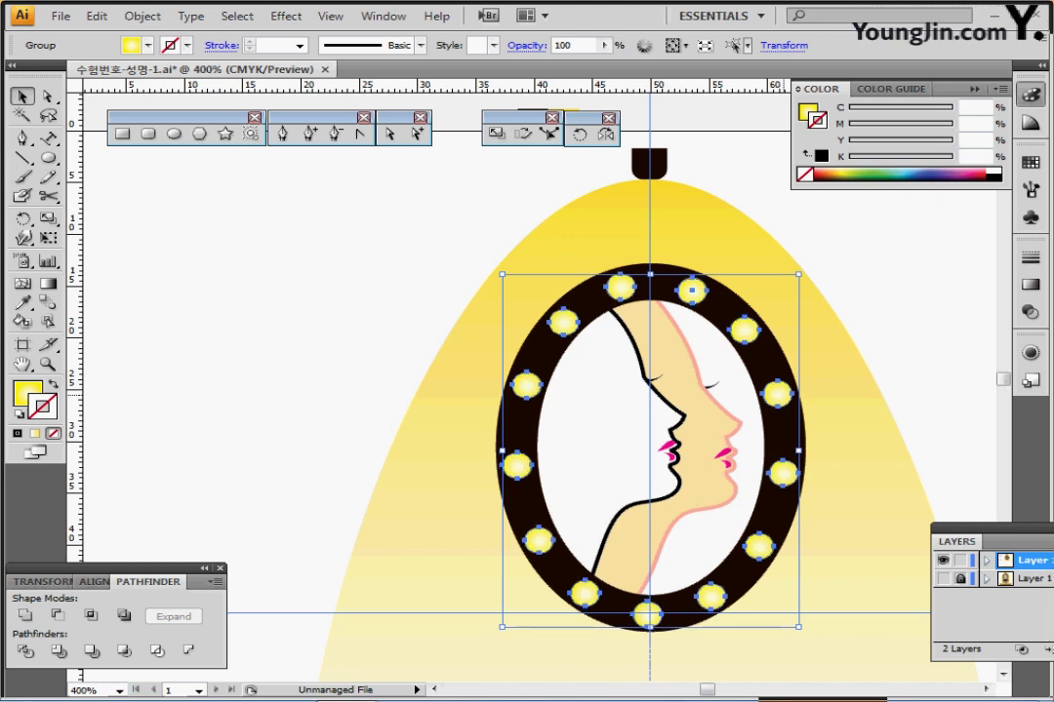
{"action": "key", "text": "Right"}
{"action": "key", "text": "Right"}
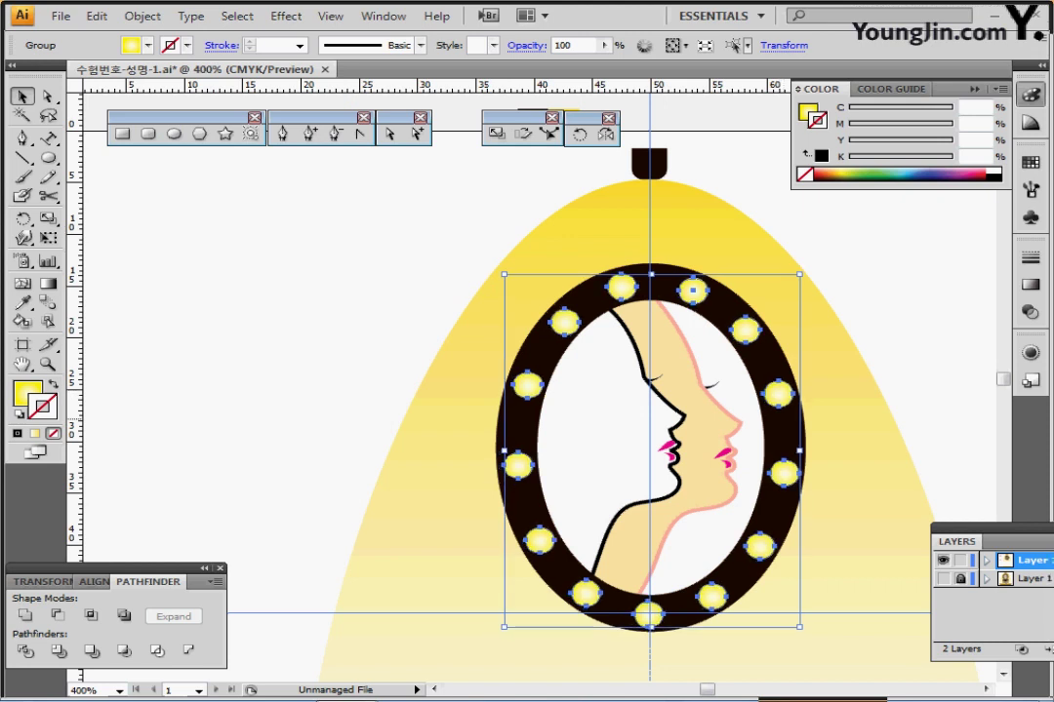
- Display the upper layer in outline view and show the original artwork on Layer 1 beneath it for comparison
{"action": "key", "text": "ctrl+minus"}
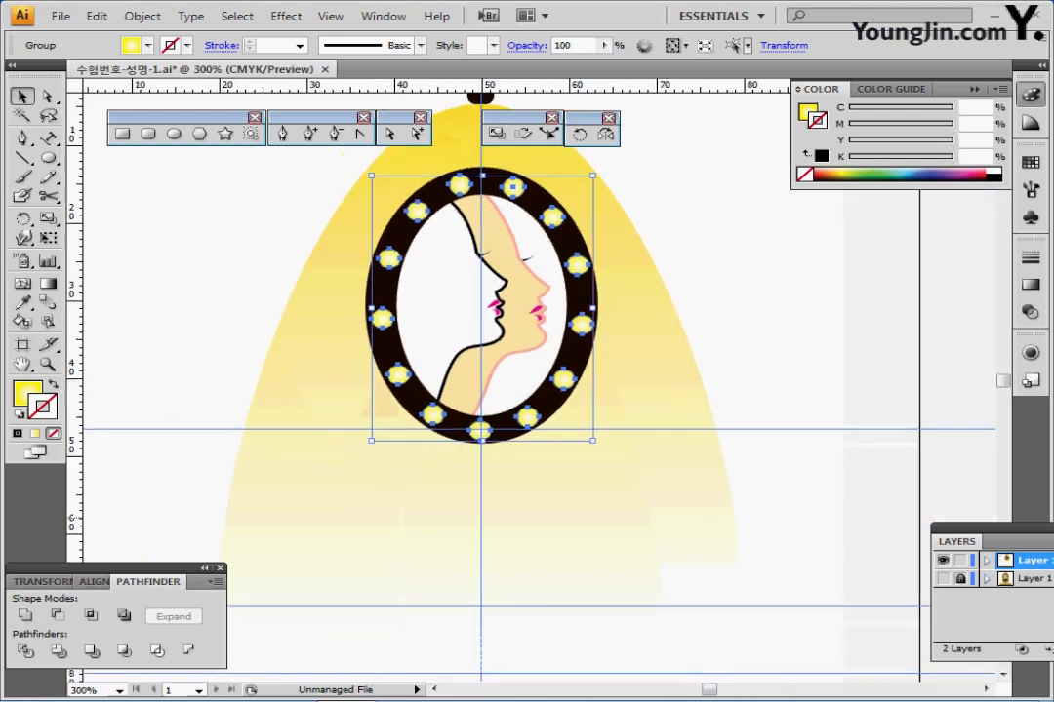
{"action": "key", "text": "ctrl+y"}
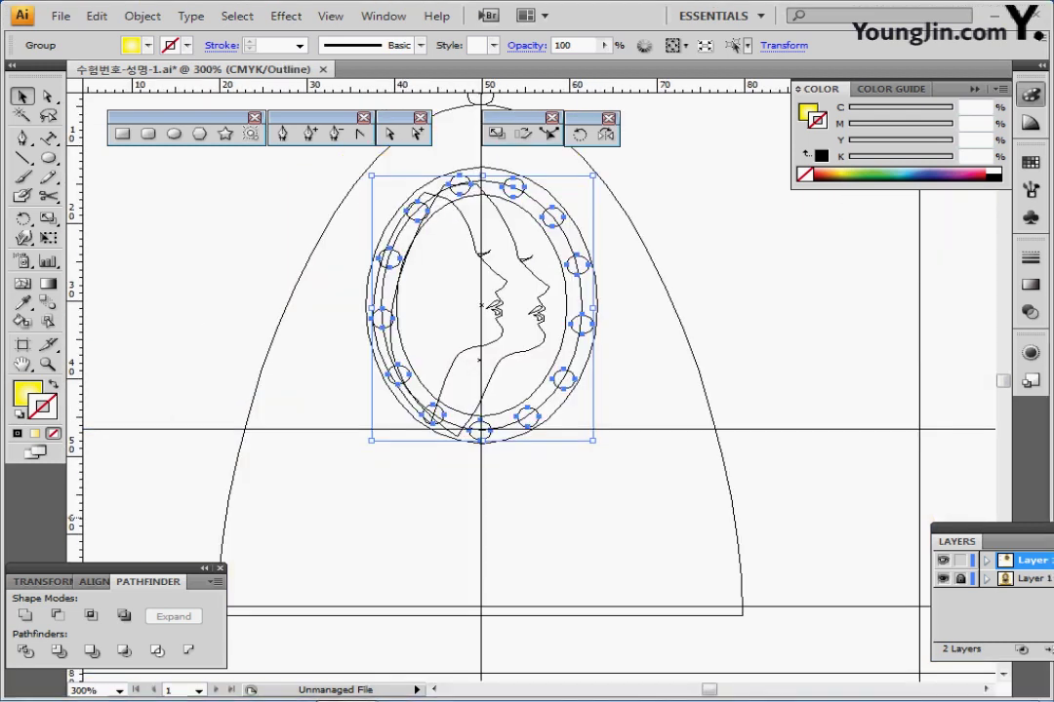
{"action": "key", "text": "ctrl+y"}
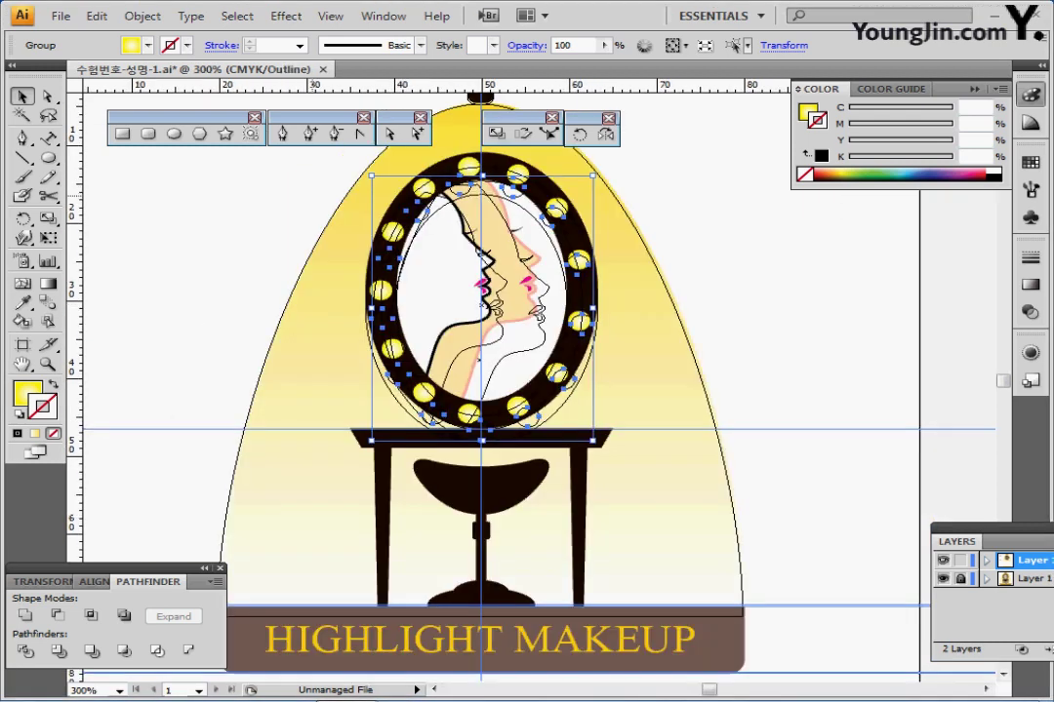
- Shift the mirror, faces and bulbs slightly upward, keeping the light beam at its original height over the reference
{"action": "left_click_drag", "start_coordinate": [293, 179], "coordinate": [653, 362]}
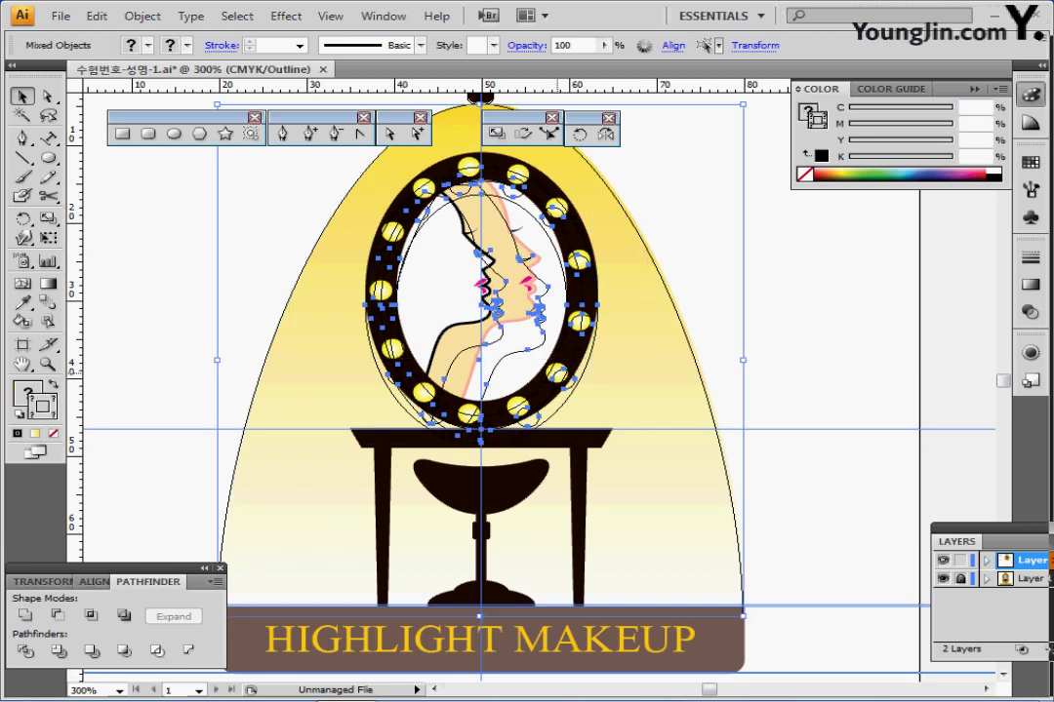
{"action": "left_click_drag", "start_coordinate": [557, 372], "coordinate": [557, 367]}
{"action": "left_click", "coordinate": [704, 269]}
{"action": "left_click", "coordinate": [688, 321]}
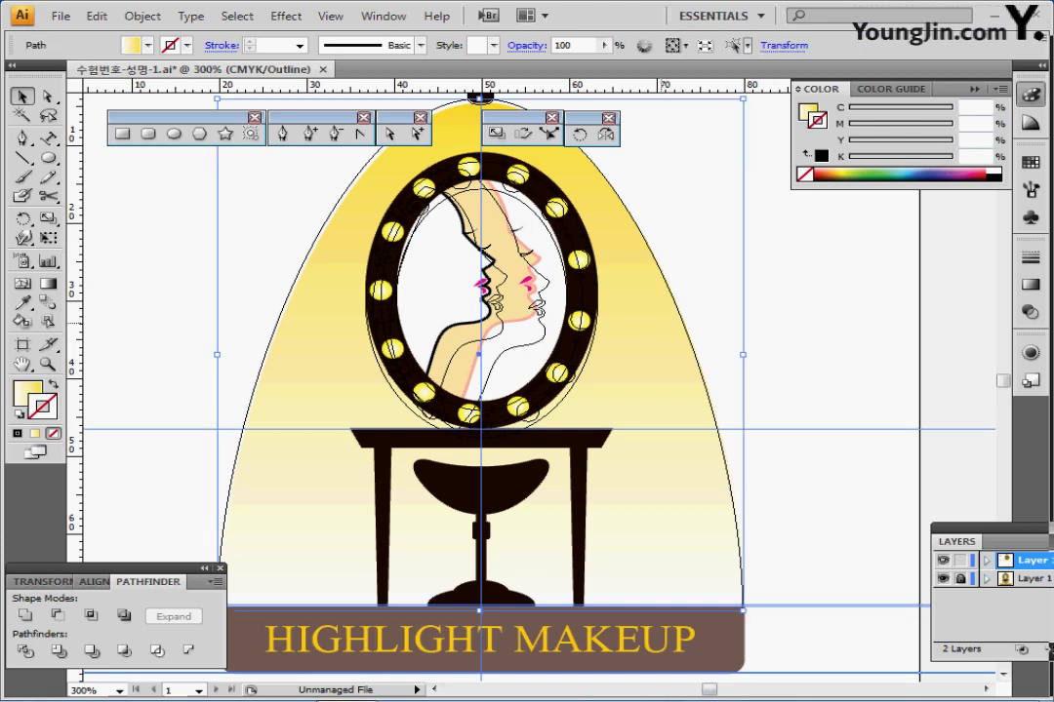
{"action": "left_click_drag", "start_coordinate": [682, 318], "coordinate": [680, 323]}
{"action": "left_click", "coordinate": [706, 262]}
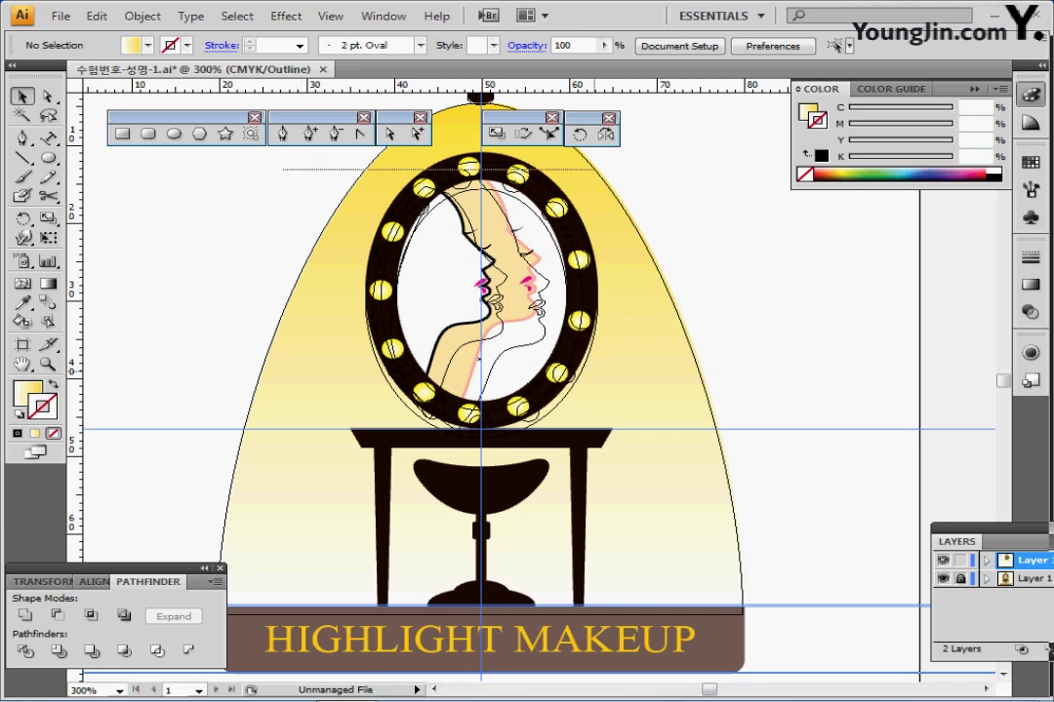
{"action": "key", "text": "ctrl+a"}
{"action": "left_click_drag", "start_coordinate": [576, 395], "coordinate": [575, 390]}
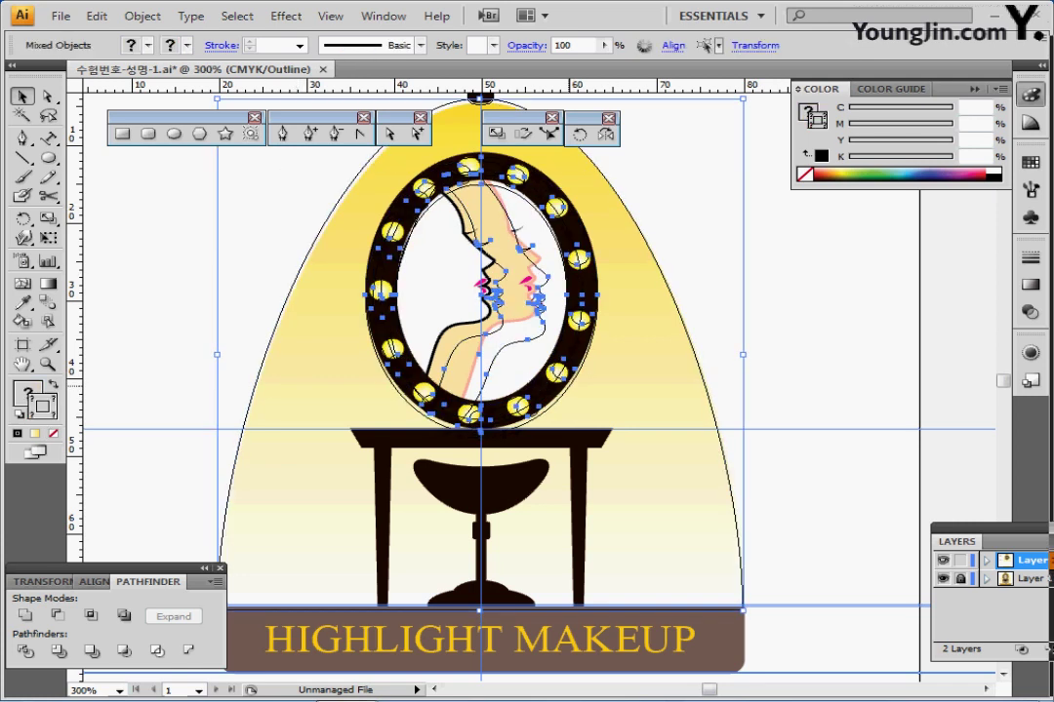
{"action": "key", "text": "ctrl+z"}
- Move the mirror with its faces and bulbs up so its base rests on the tabletop guide, then restore preview and hide Layer 1
{"action": "left_click_drag", "start_coordinate": [720, 376], "coordinate": [680, 335]}
{"action": "left_click_drag", "start_coordinate": [595, 327], "coordinate": [595, 318]}
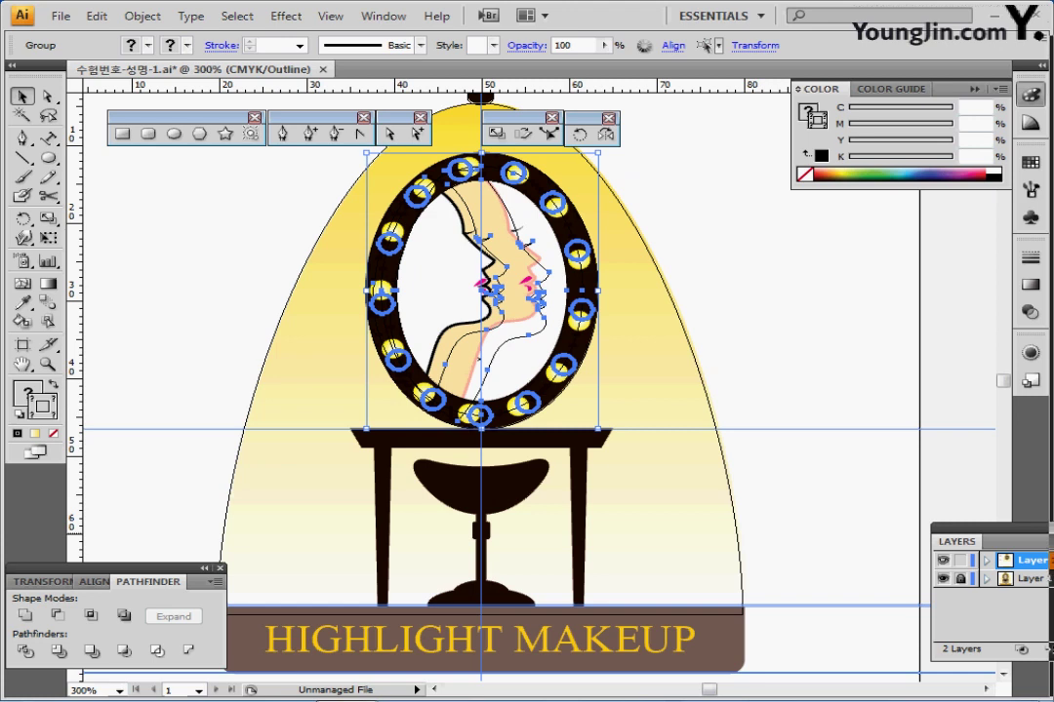
{"action": "left_click", "coordinate": [942, 560], "text": "ctrl"}
{"action": "left_click", "coordinate": [942, 578]}
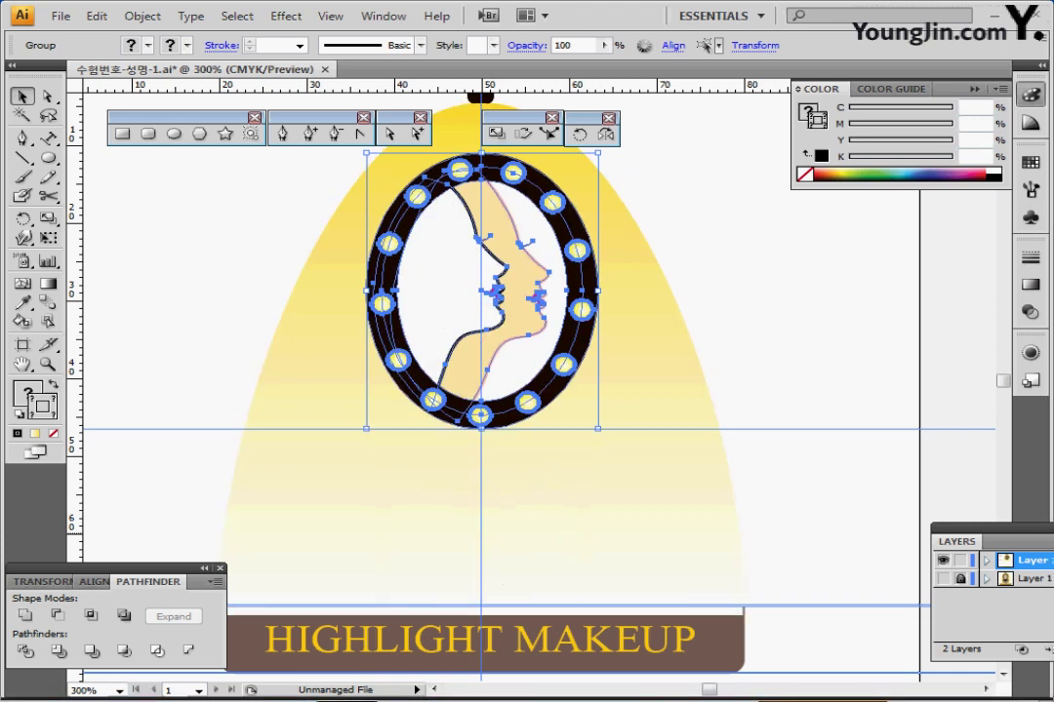
{"action": "key", "text": "ctrl+shift+a"}
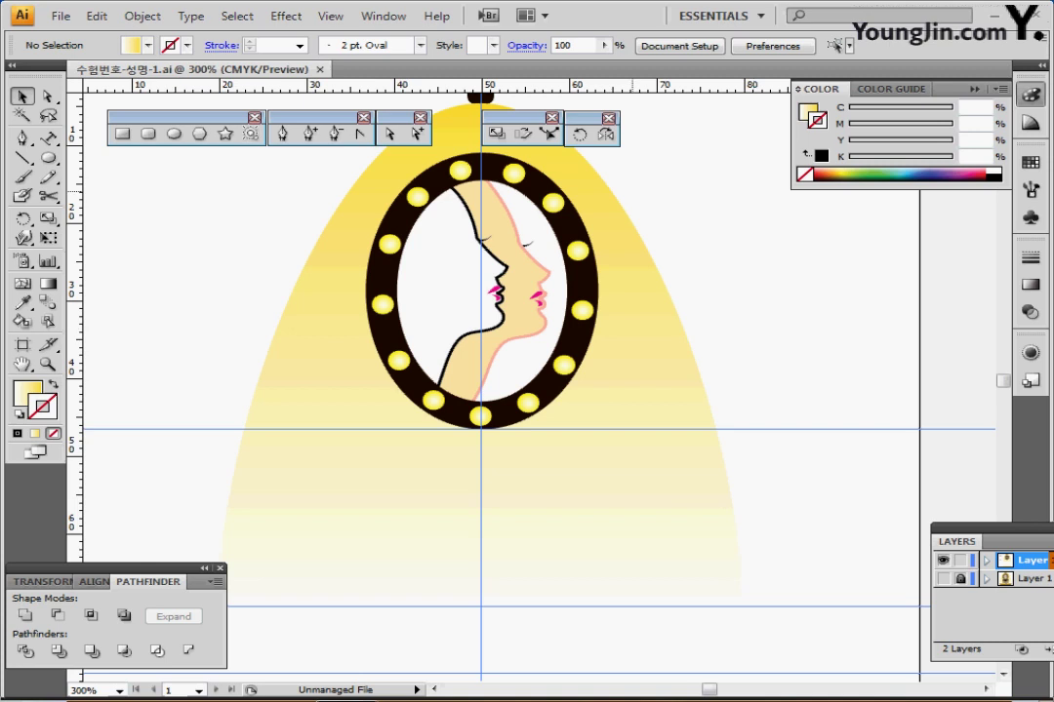
- Create a 30 × 2.5 mm rectangle centred directly beneath the mirror, using the mirror frame's dark brown fill and no stroke
{"action": "key", "text": "m"}
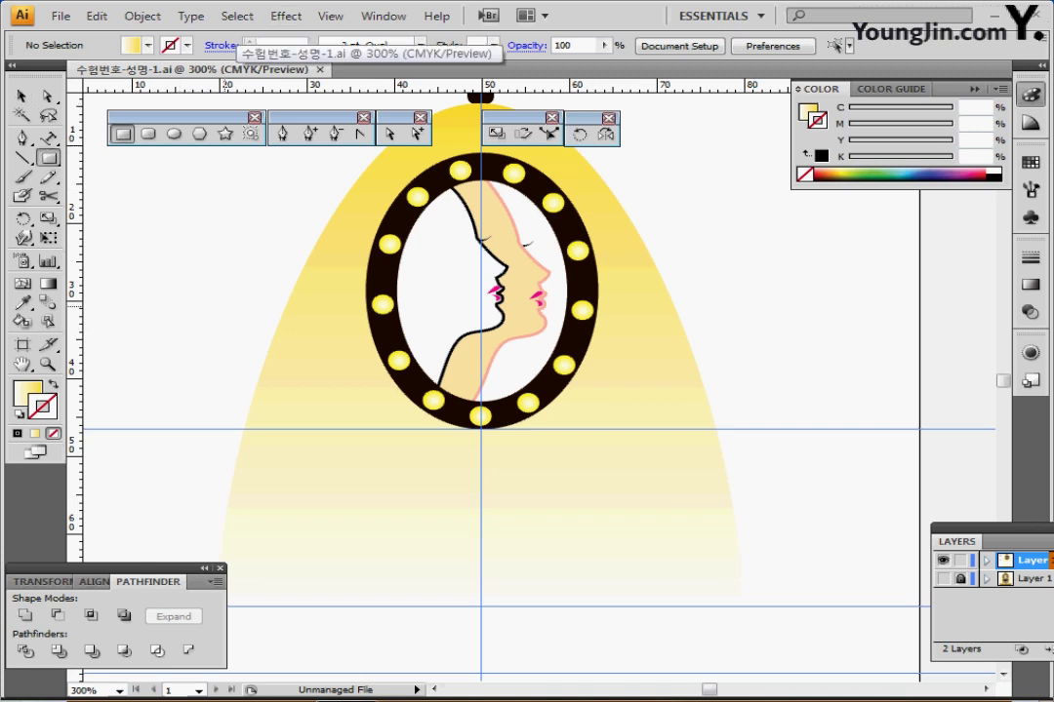
{"action": "left_click_drag", "start_coordinate": [185, 310], "coordinate": [295, 286]}
{"action": "left_click", "coordinate": [144, 426], "text": "ctrl"}
{"action": "left_click_drag", "start_coordinate": [468, 347], "coordinate": [346, 286]}
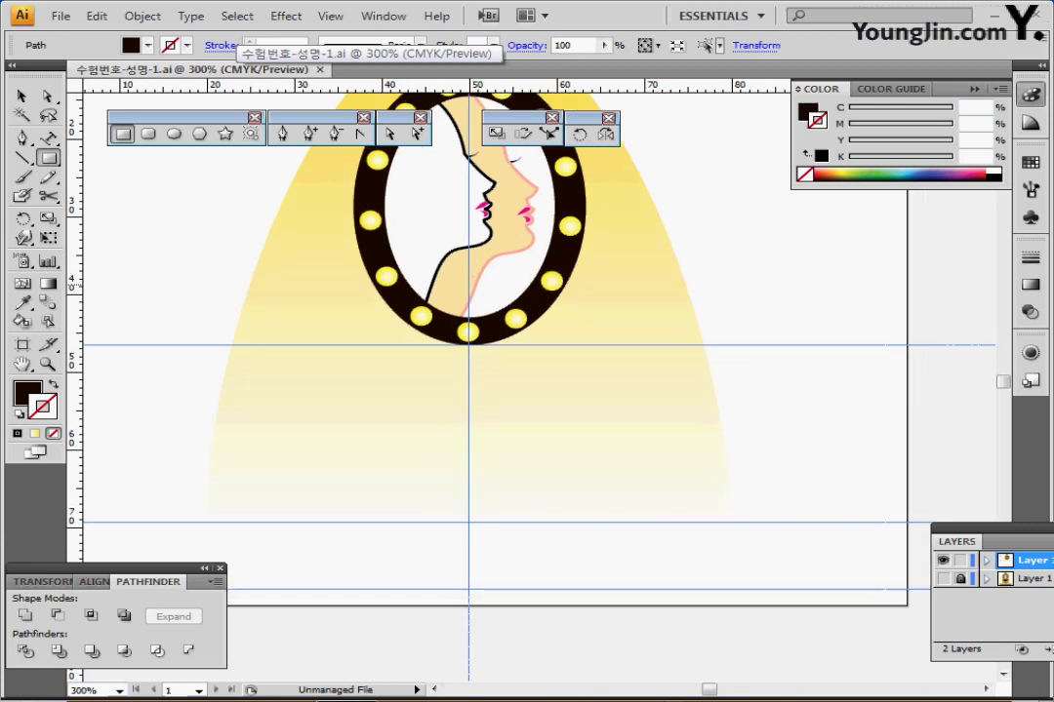
{"action": "left_click_drag", "start_coordinate": [324, 338], "coordinate": [333, 357]}
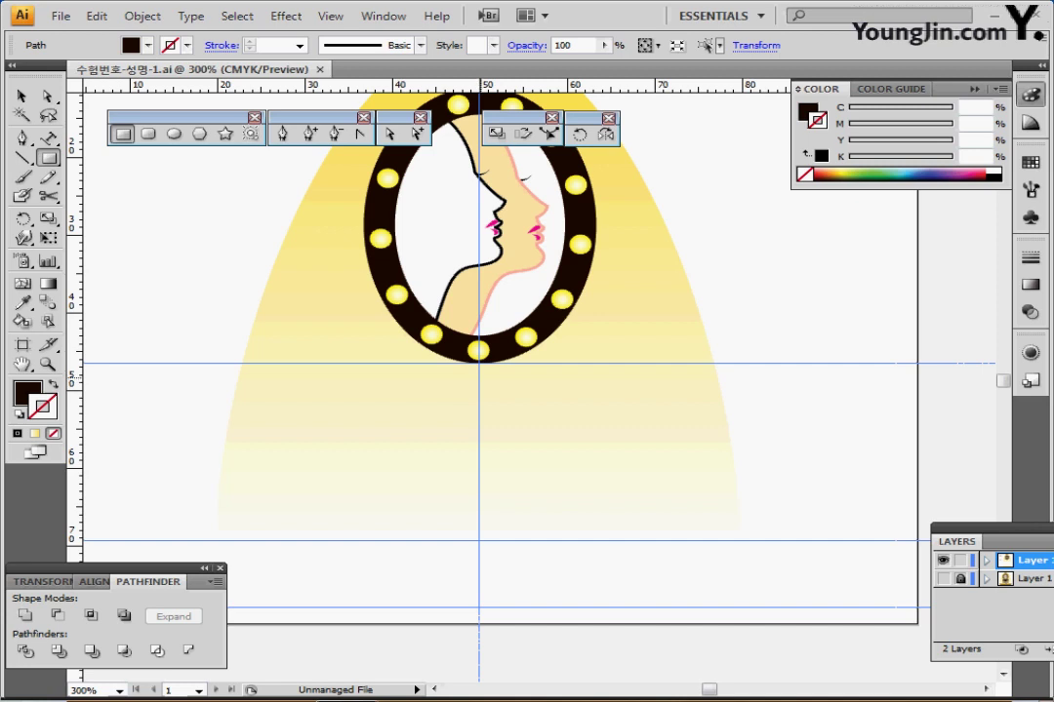
{"action": "left_click", "coordinate": [479, 375]}
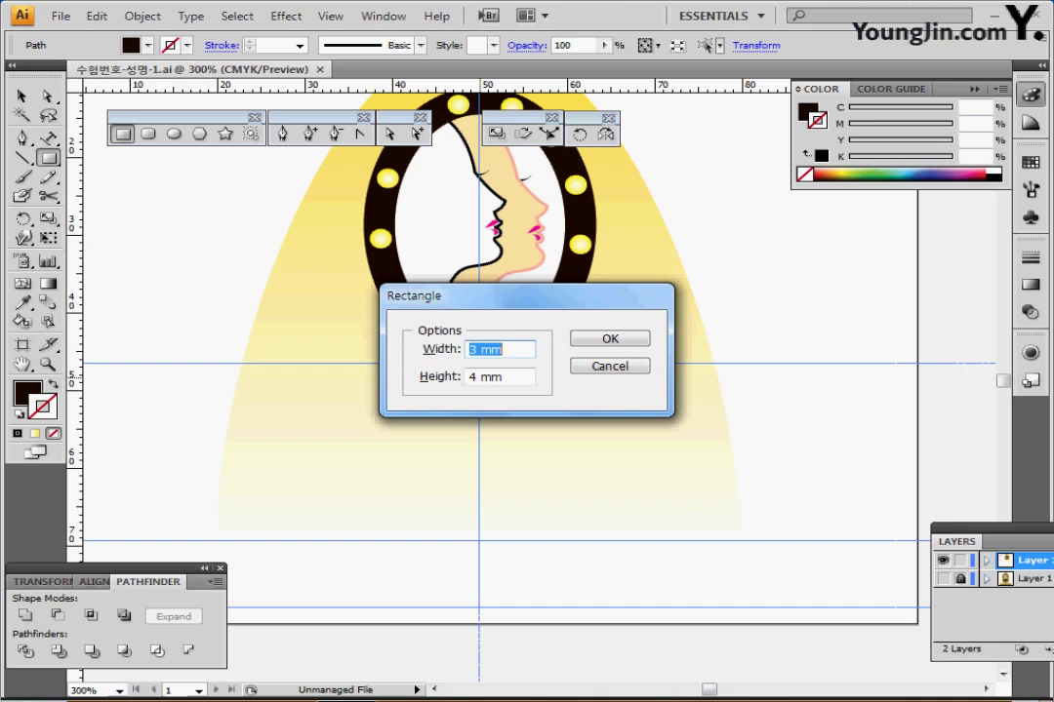
{"action": "type", "text": "30"}
{"action": "key", "text": "Tab"}
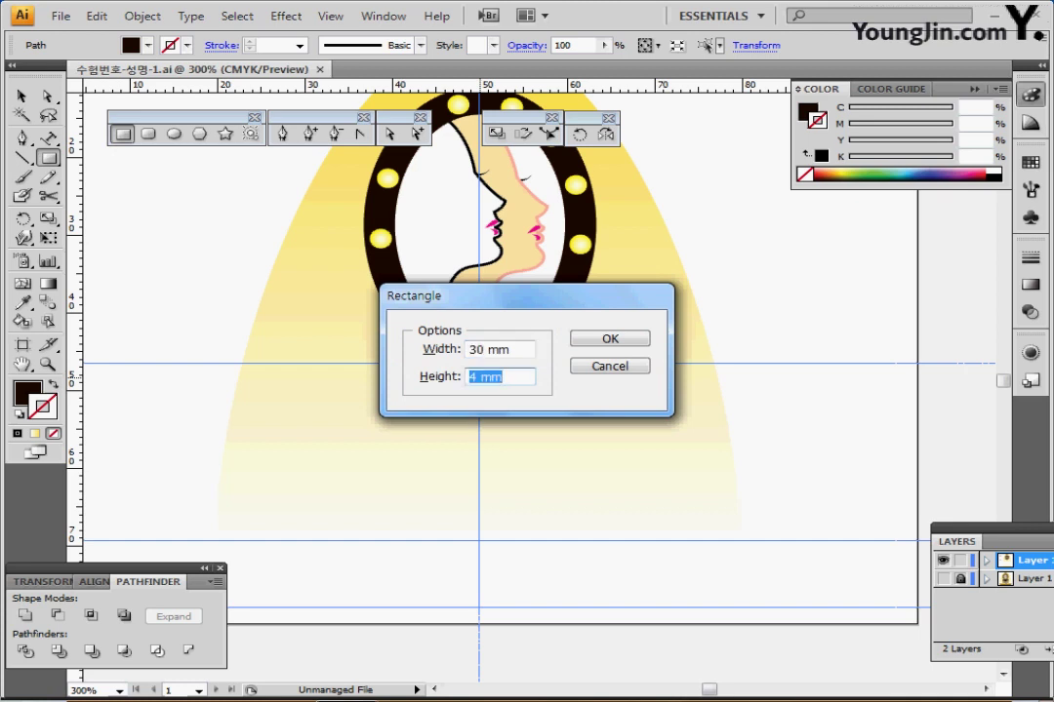
{"action": "type", "text": "2.5"}
{"action": "key", "text": "Return"}
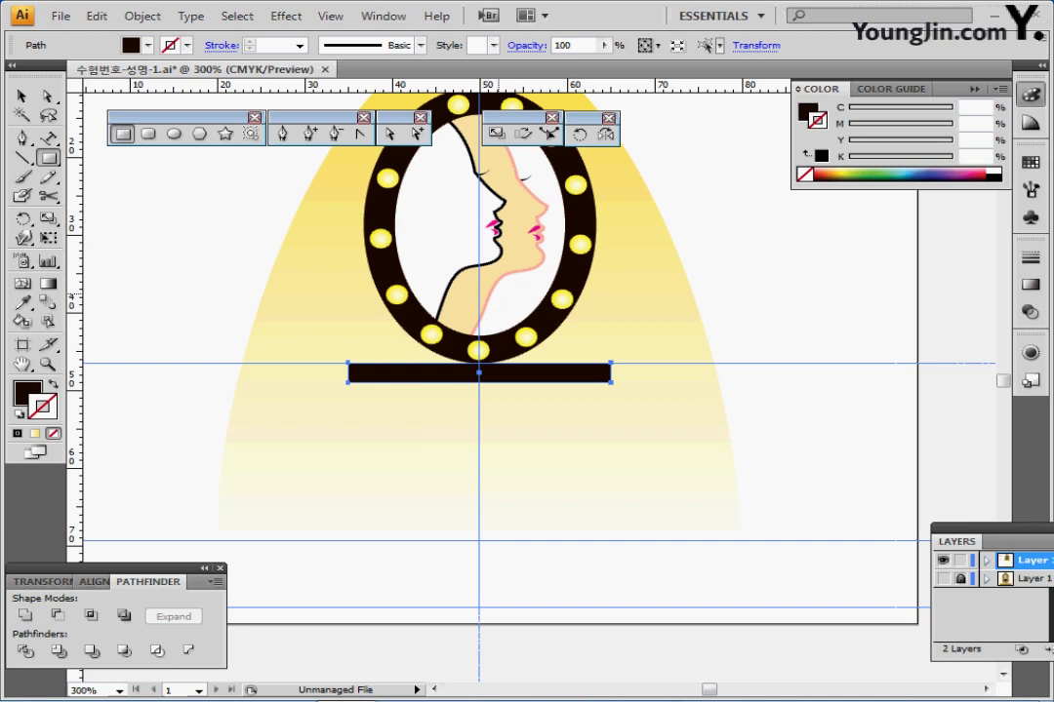
- Select the rectangle's two bottom anchor points and scale them inward to taper it into a tabletop
{"action": "left_click", "coordinate": [48, 95]}
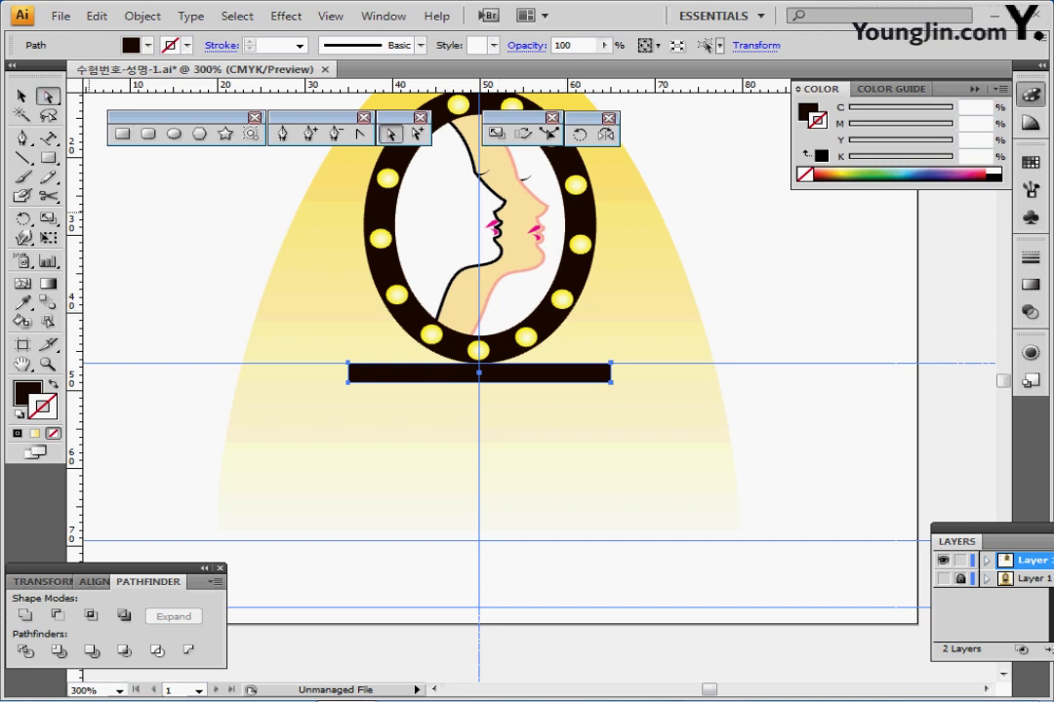
{"action": "left_click", "coordinate": [349, 383]}
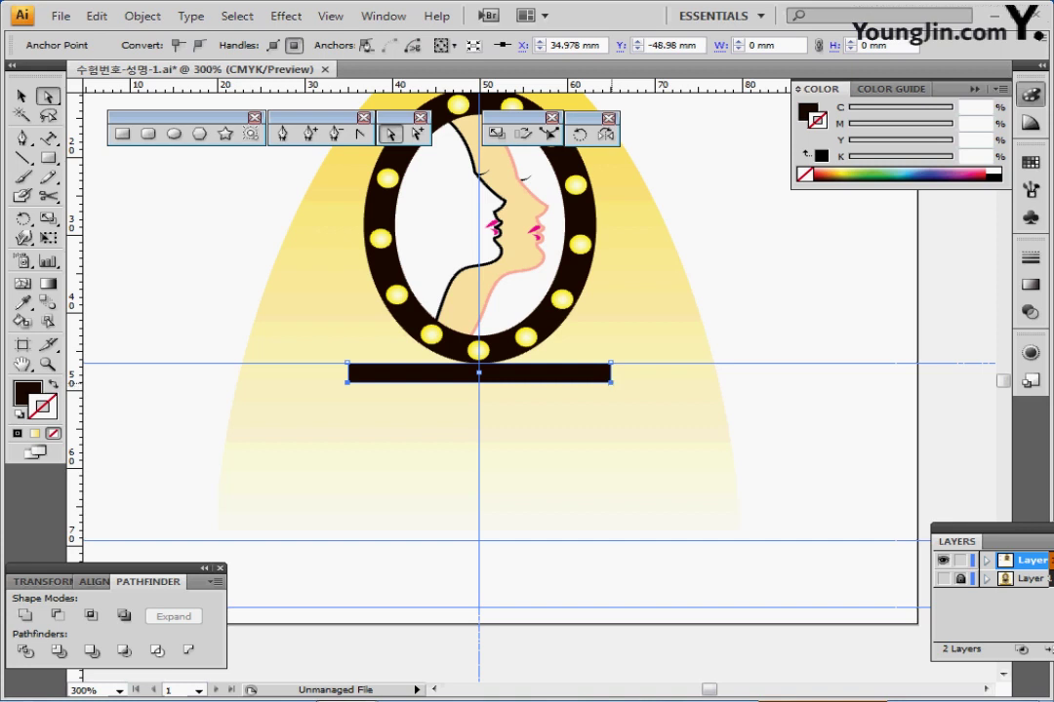
{"action": "left_click", "coordinate": [612, 384], "text": "shift"}
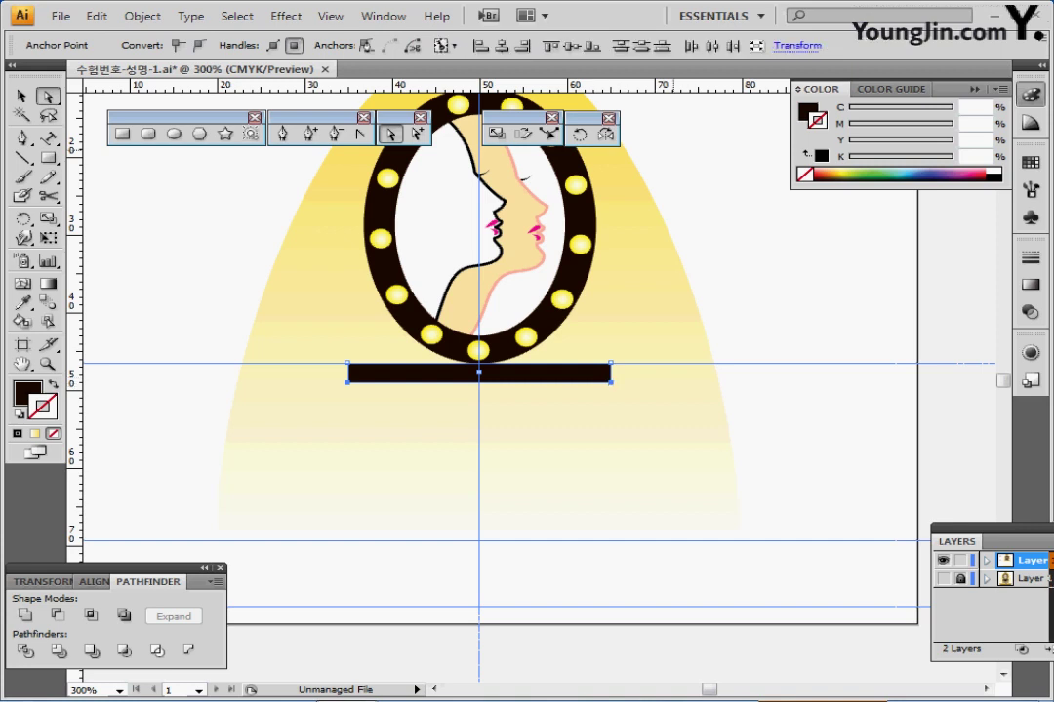
{"action": "key", "text": "s"}
{"action": "left_click_drag", "start_coordinate": [257, 421], "coordinate": [279, 422]}
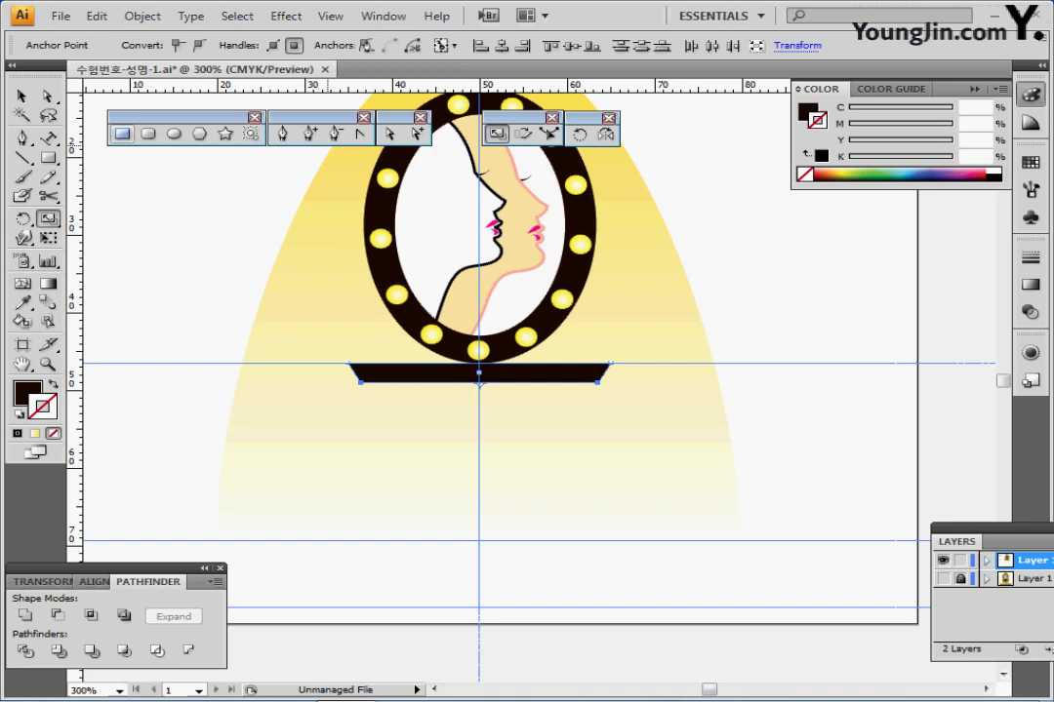
- Create a 2 × 25 mm rectangle as a table leg under the left end of the tabletop
{"action": "left_click", "coordinate": [122, 134]}
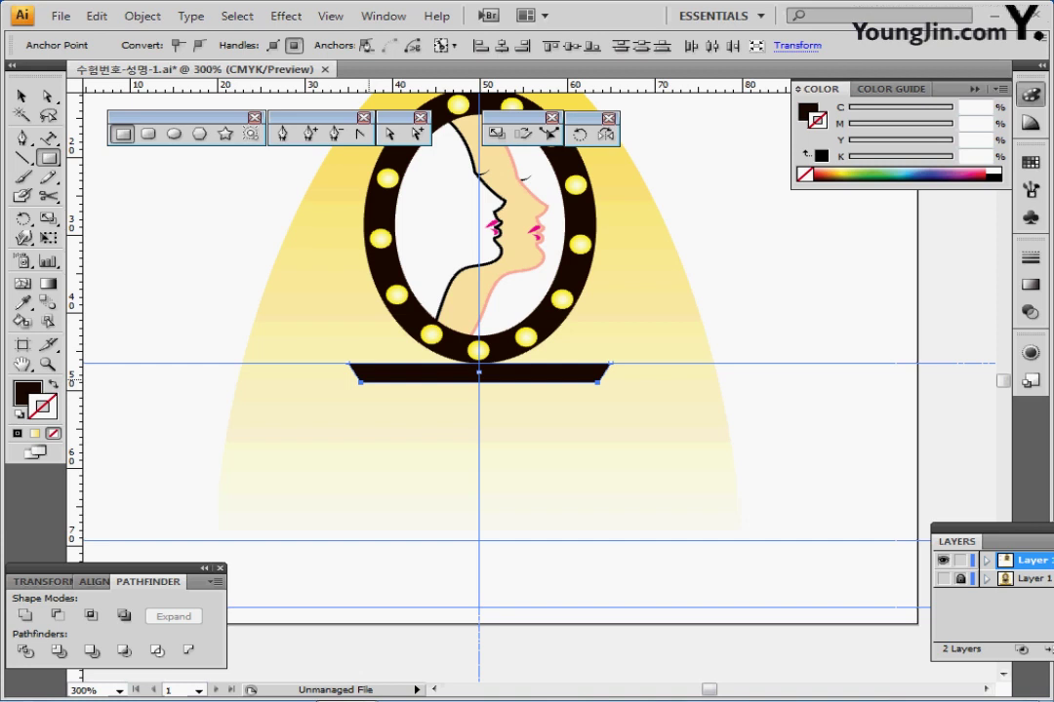
{"action": "left_click", "coordinate": [311, 322]}
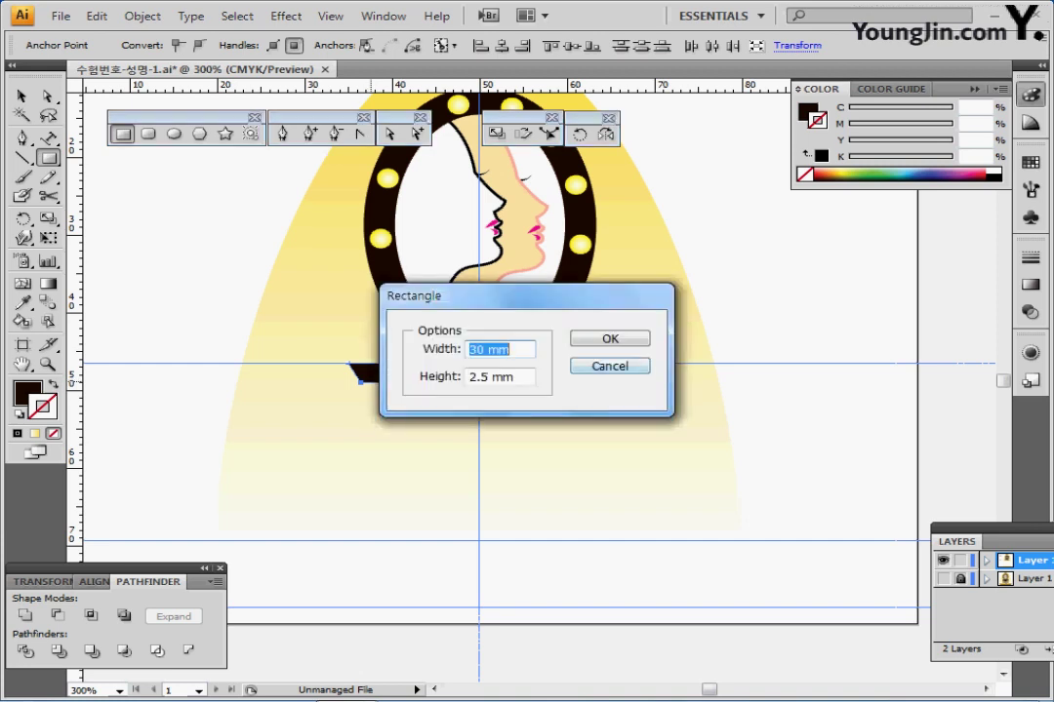
{"action": "type", "text": "2"}
{"action": "key", "text": "Tab"}
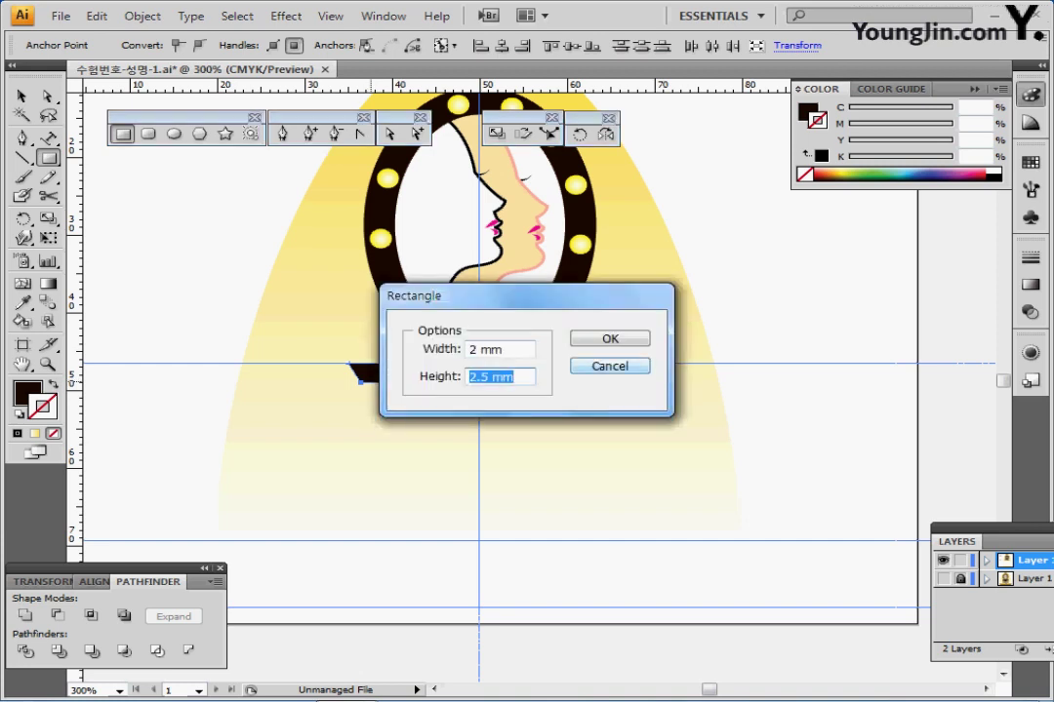
{"action": "type", "text": "25"}
{"action": "key", "text": "Return"}
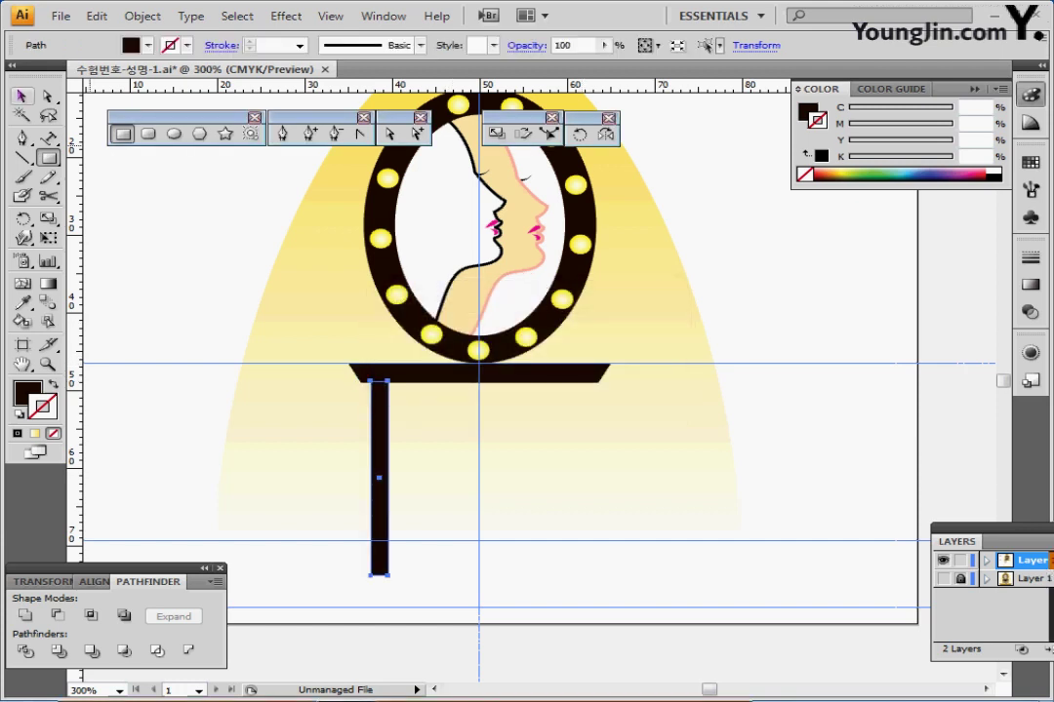
- Select the leg's two bottom anchor points and scale them inward to taper the leg towards the floor
{"action": "left_click", "coordinate": [48, 95]}
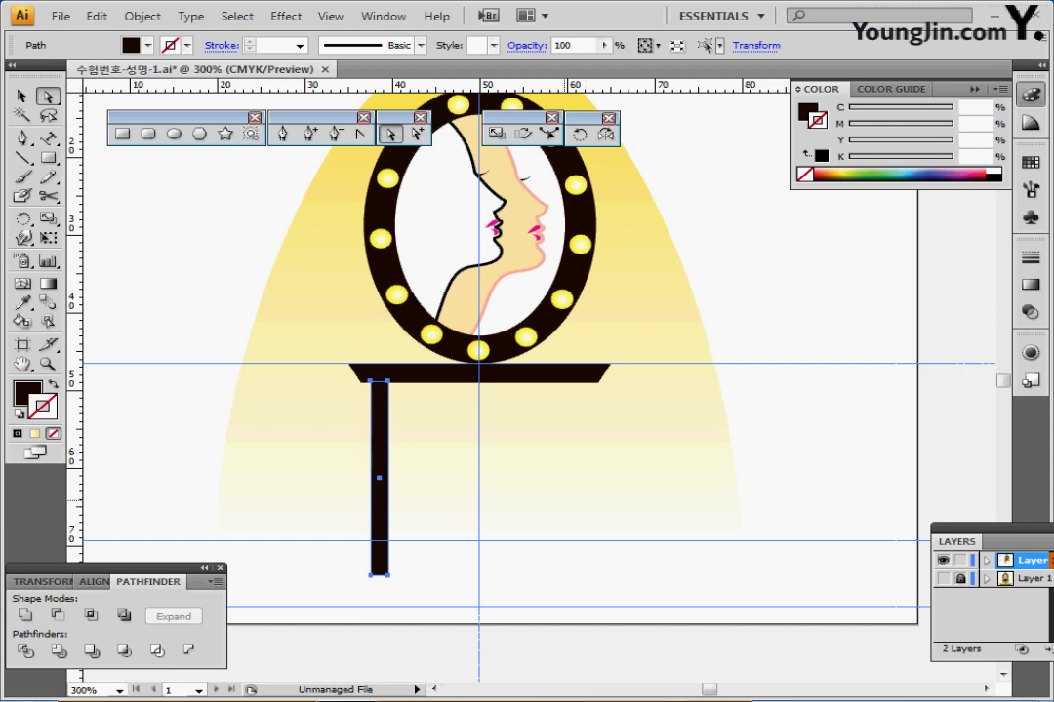
{"action": "left_click", "coordinate": [371, 575]}
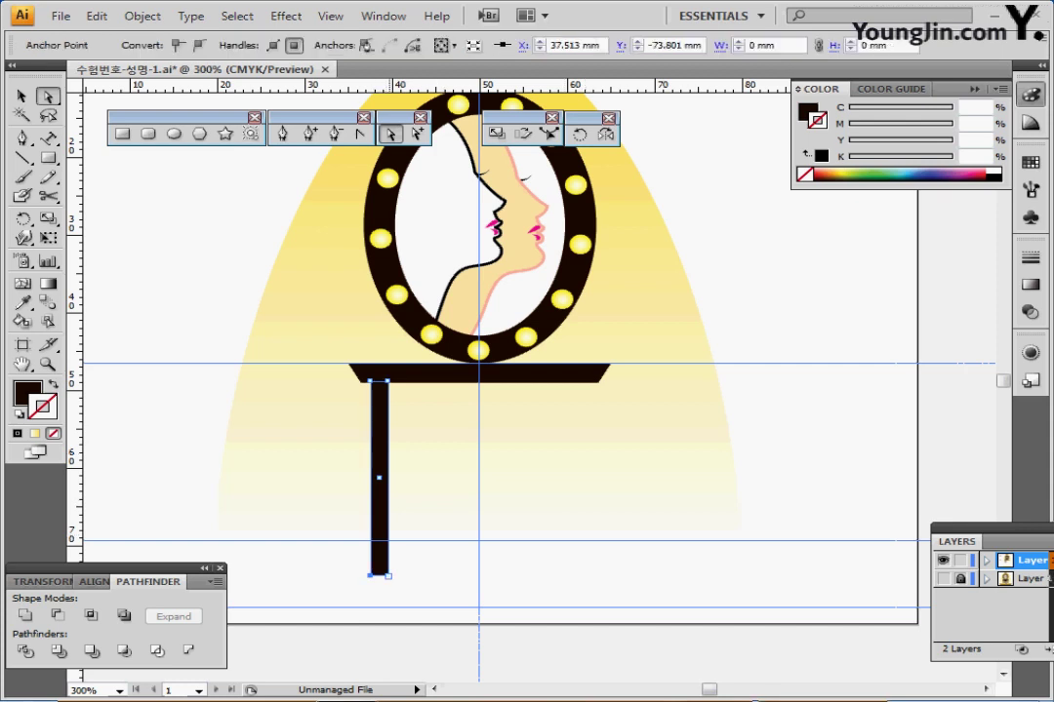
{"action": "left_click", "coordinate": [388, 576], "text": "shift"}
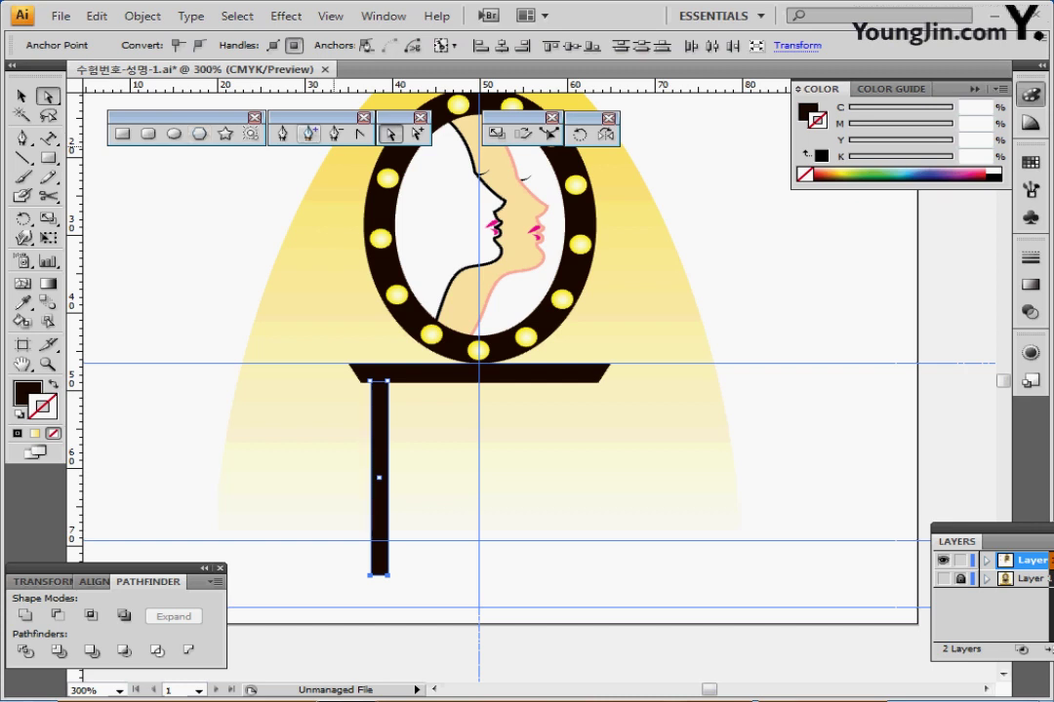
{"action": "left_click", "coordinate": [497, 133]}
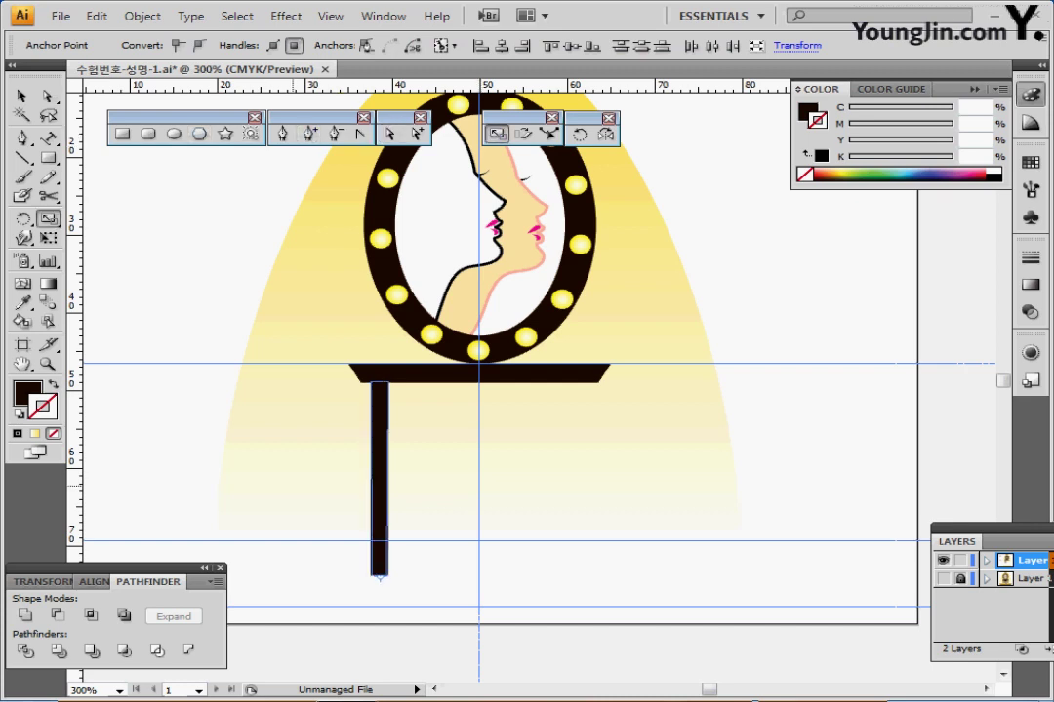
{"action": "left_click_drag", "start_coordinate": [294, 485], "coordinate": [280, 497]}
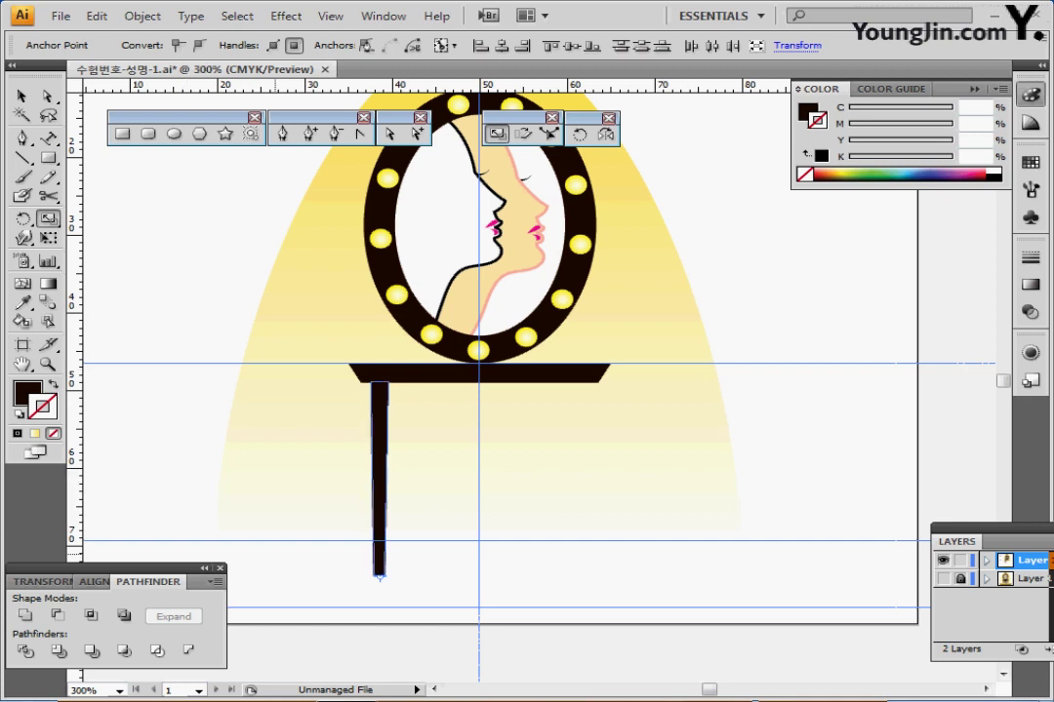
{"action": "left_click_drag", "start_coordinate": [275, 554], "coordinate": [277, 552]}
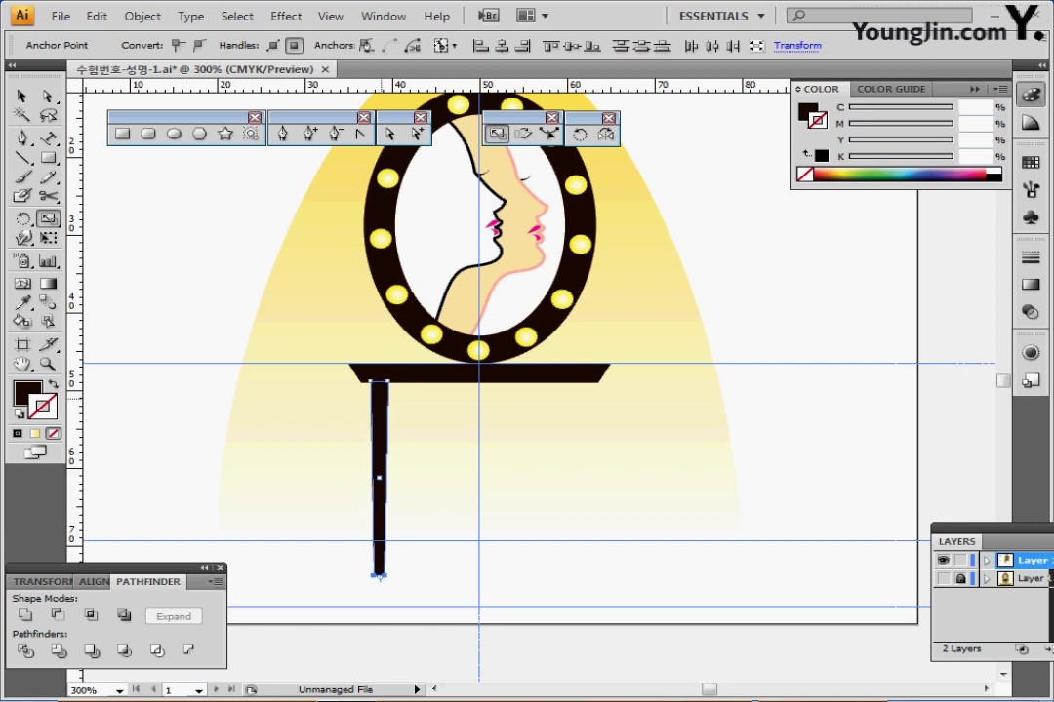
- Select the whole tapered leg and nudge it slightly right beneath the tabletop
{"action": "left_click", "coordinate": [379, 398], "text": "ctrl"}
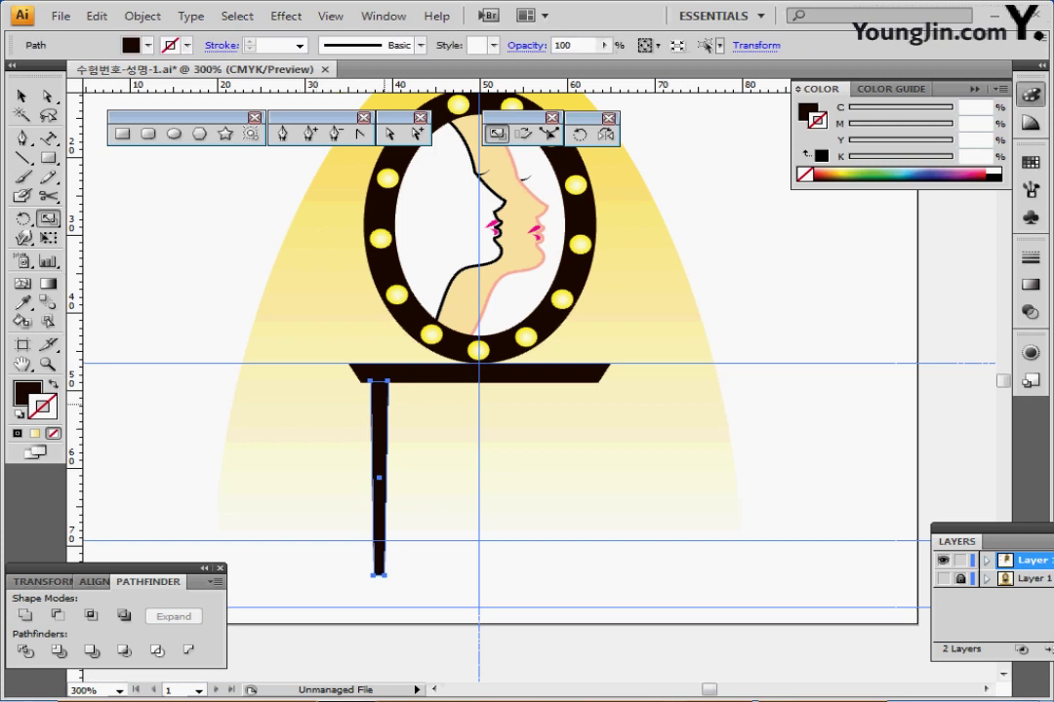
{"action": "key", "text": "Right"}
{"action": "key", "text": "Right"}
{"action": "key", "text": "Right"}
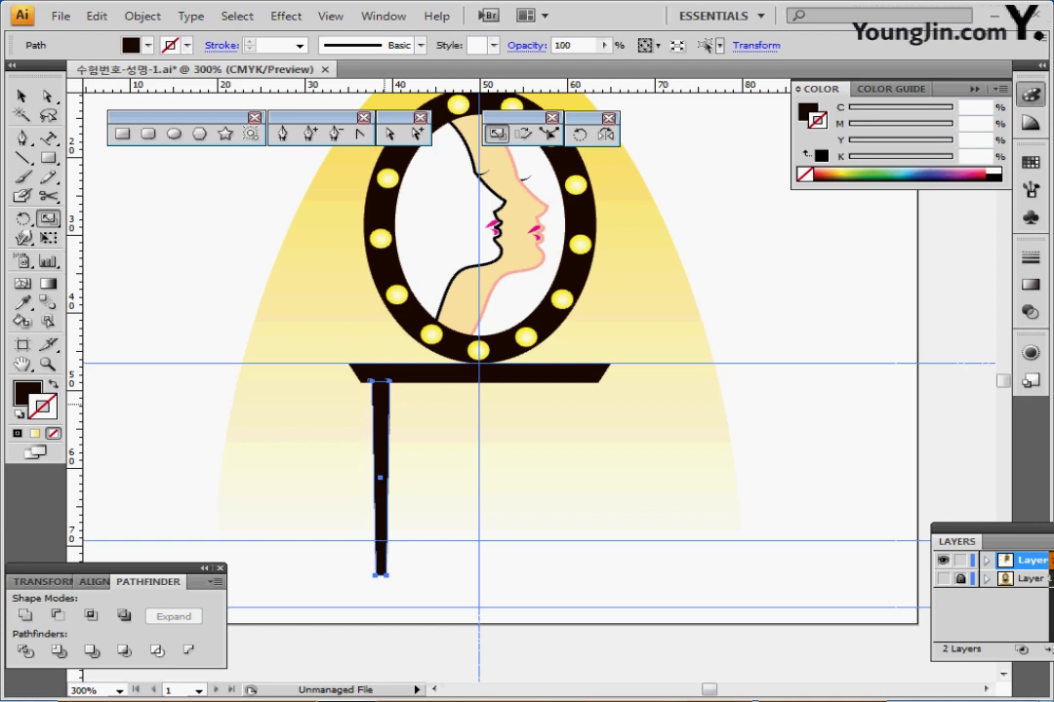
{"action": "key", "text": "Left"}
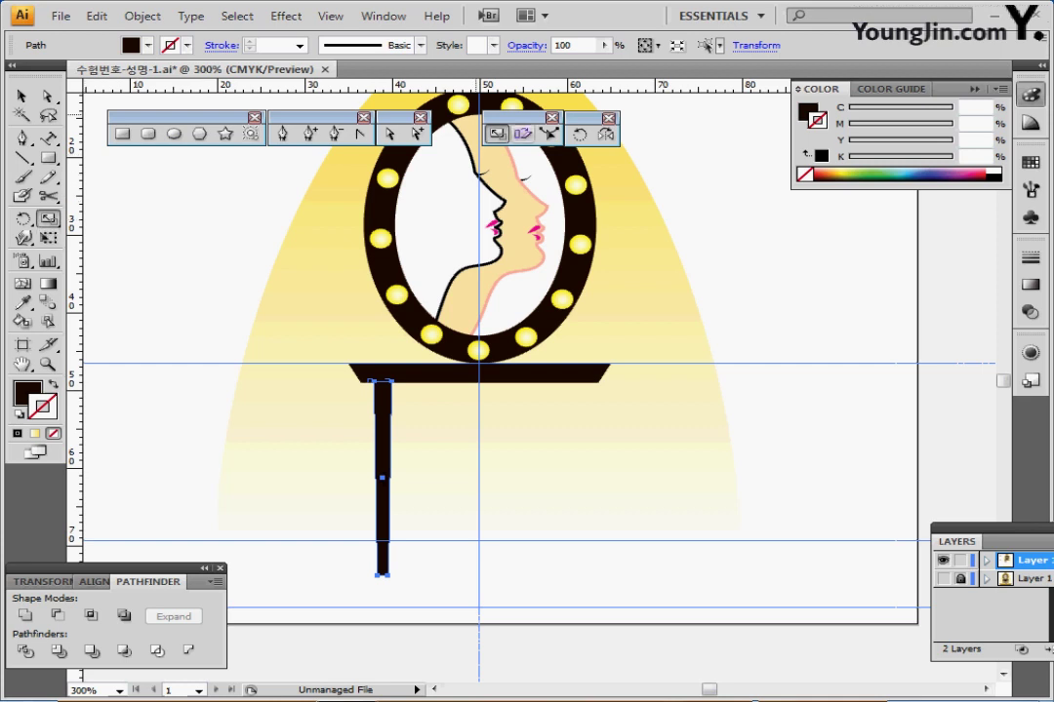
- Reflect a copy of the leg vertically across the centre guide to form the right leg, and deselect it
{"action": "left_click", "coordinate": [606, 135]}
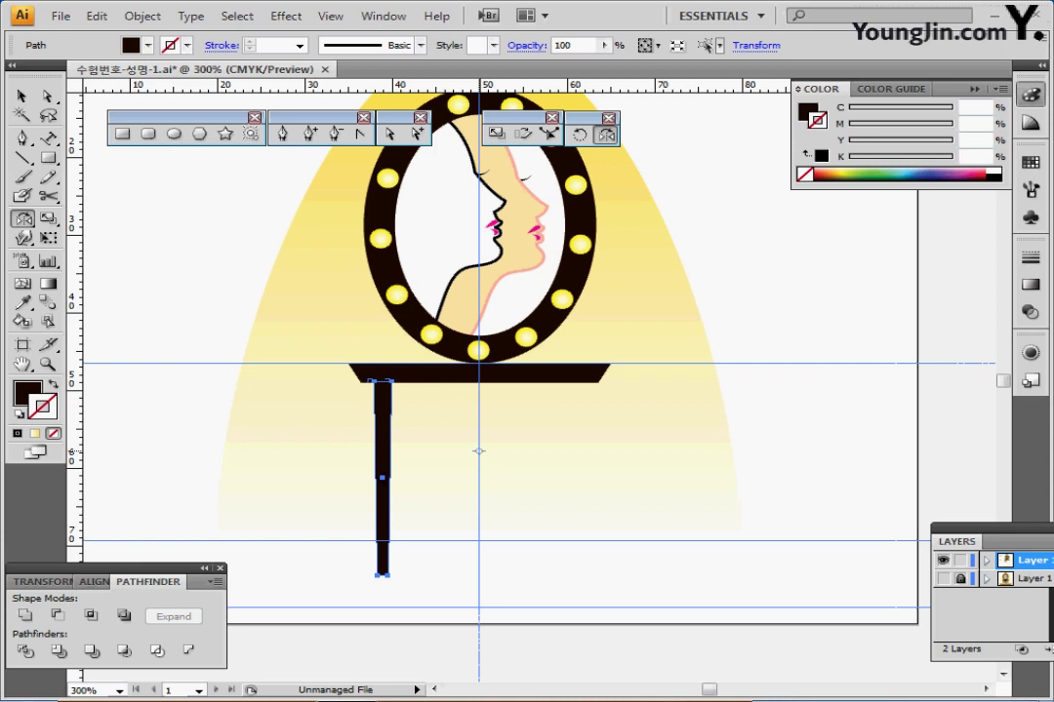
{"action": "left_click", "coordinate": [478, 446], "text": "alt"}
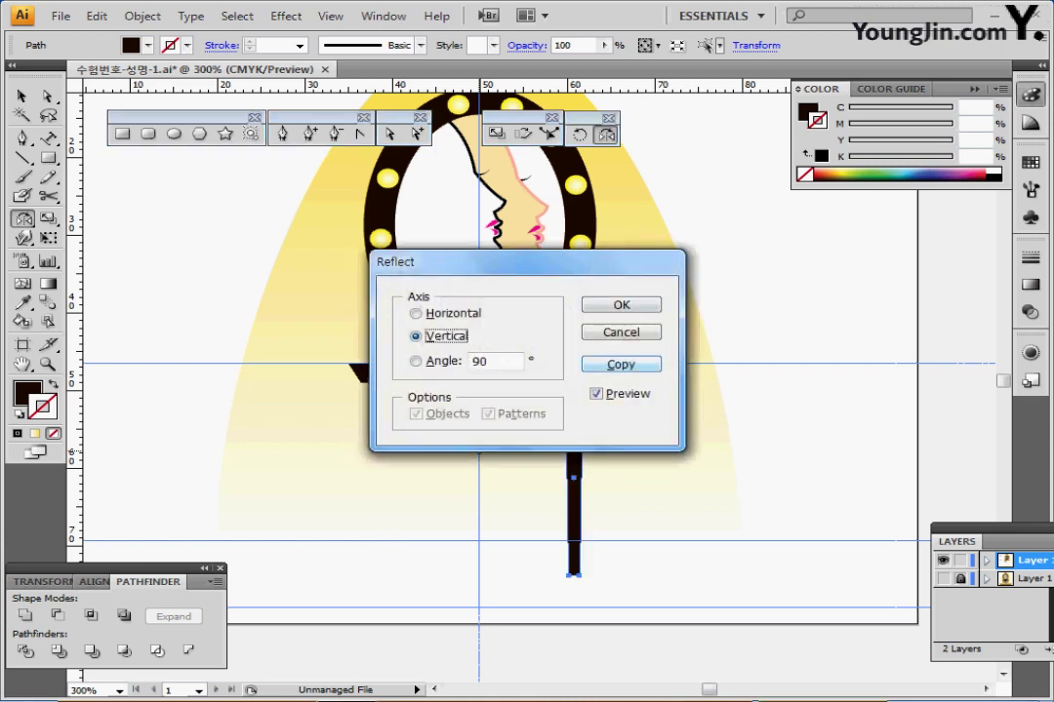
{"action": "left_click", "coordinate": [621, 365]}
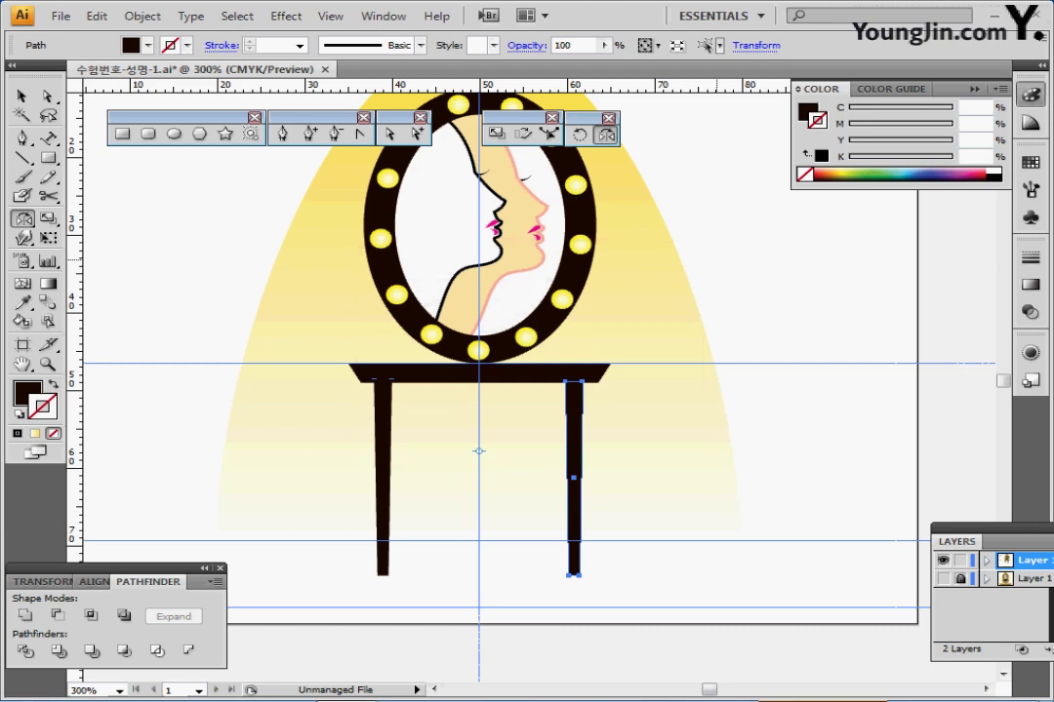
{"action": "left_click_drag", "start_coordinate": [584, 388], "coordinate": [580, 364]}
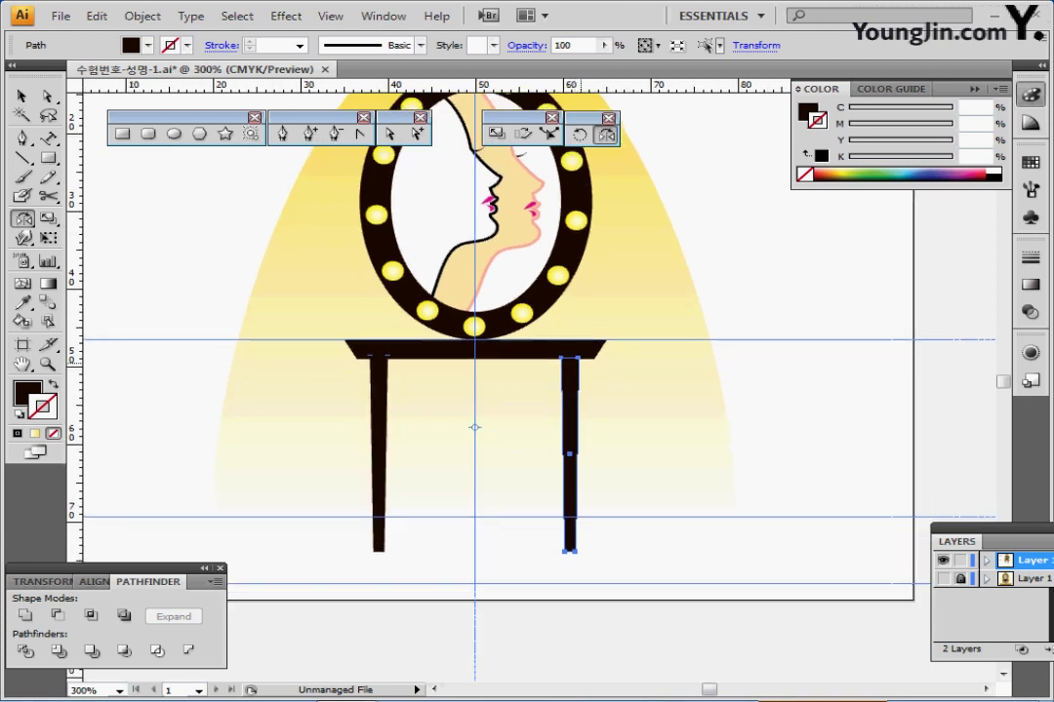
{"action": "left_click", "coordinate": [766, 292], "text": "ctrl"}
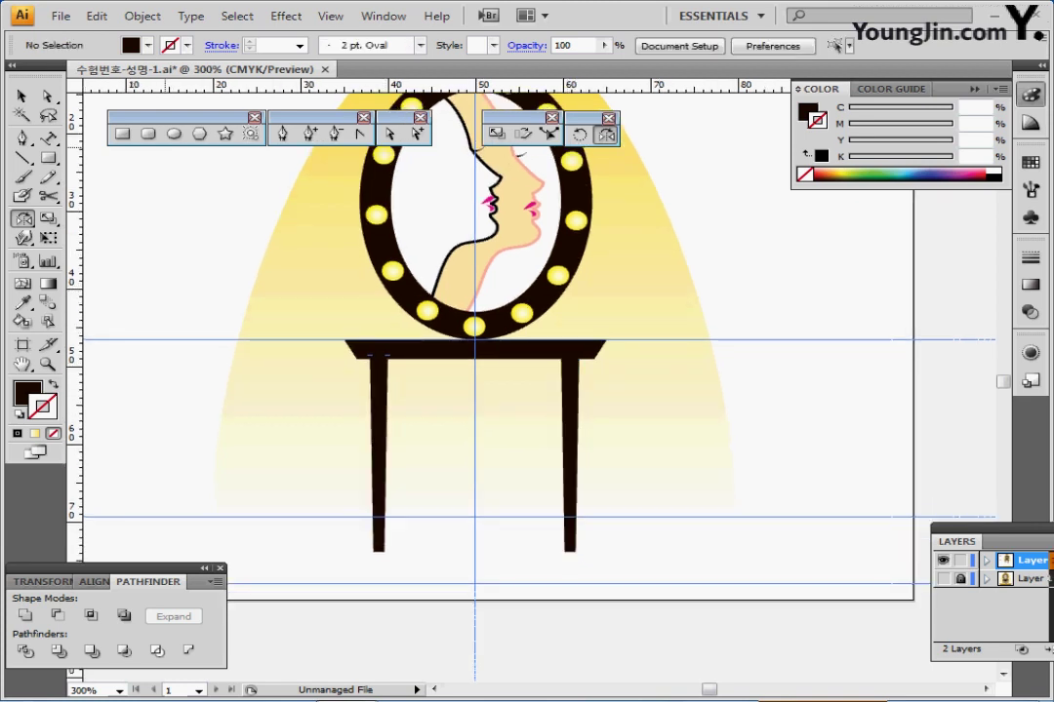
- Create an 18 × 17 mm ellipse centred on the vertical guide between the table legs
{"action": "left_click", "coordinate": [173, 134]}
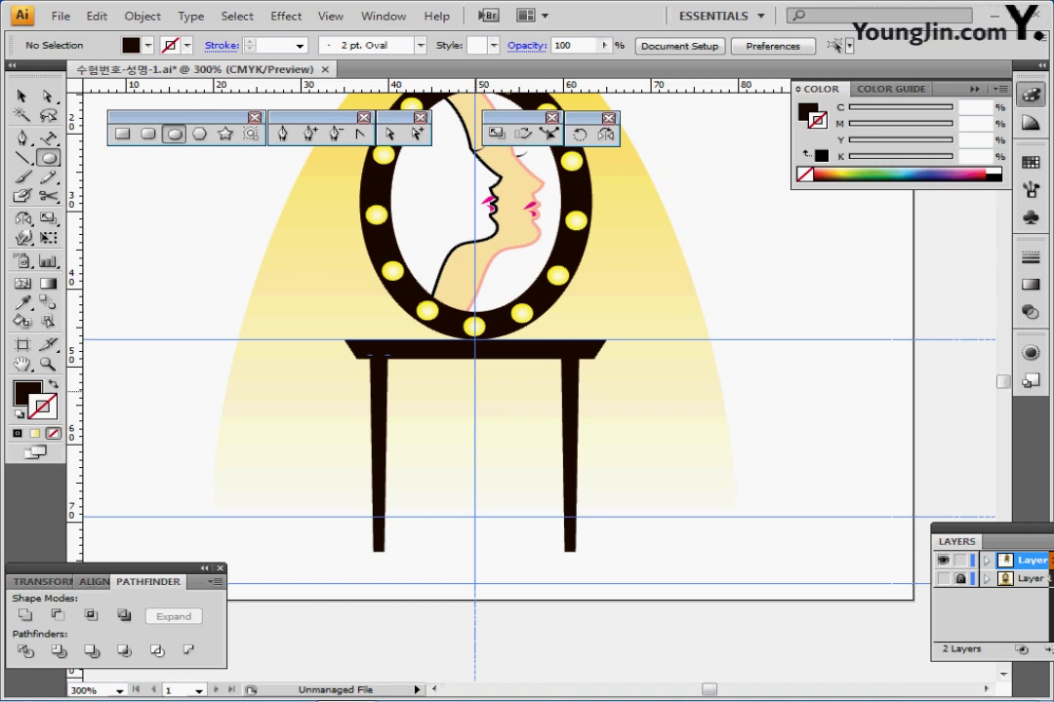
{"action": "left_click", "coordinate": [475, 391]}
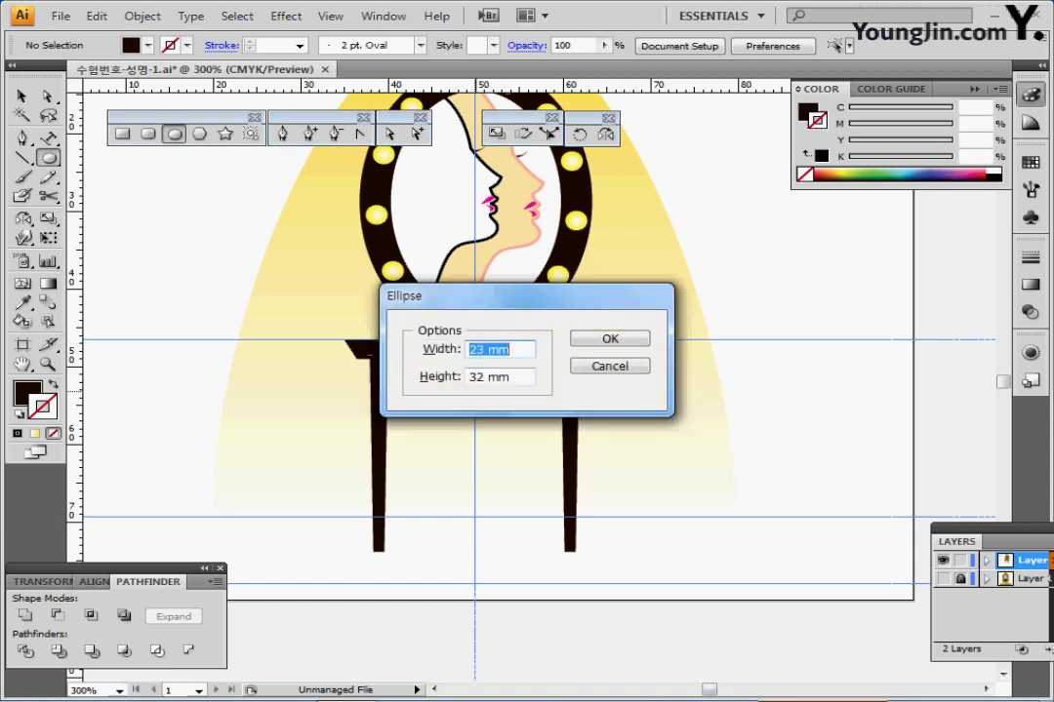
{"action": "type", "text": "18"}
{"action": "key", "text": "Tab"}
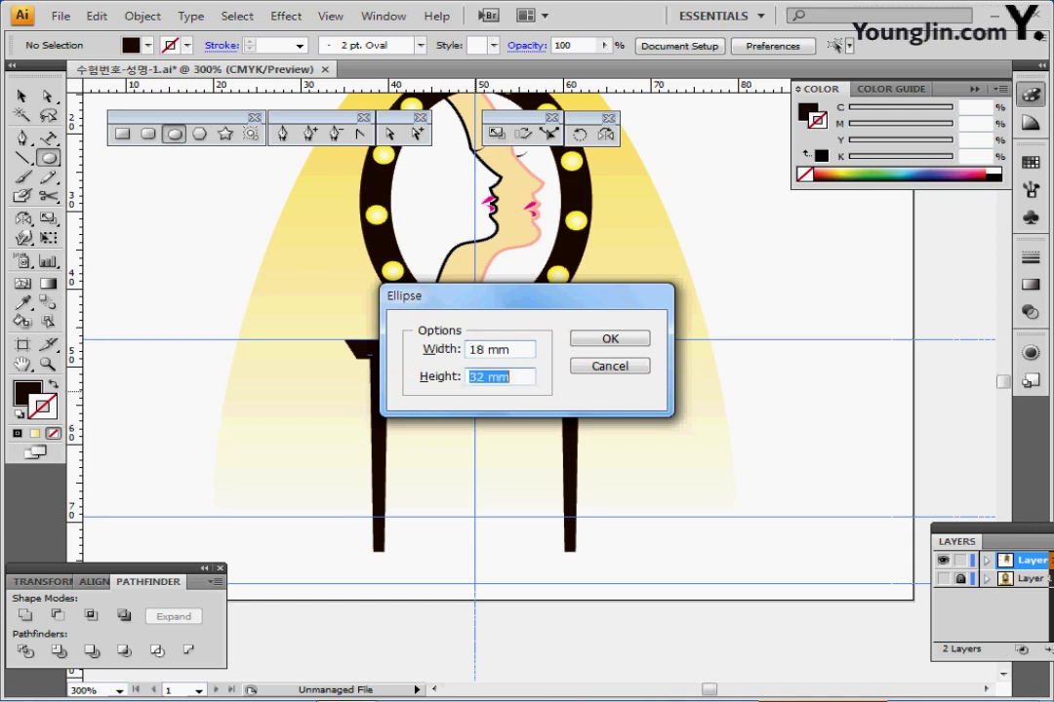
{"action": "type", "text": "17"}
{"action": "key", "text": "Return"}
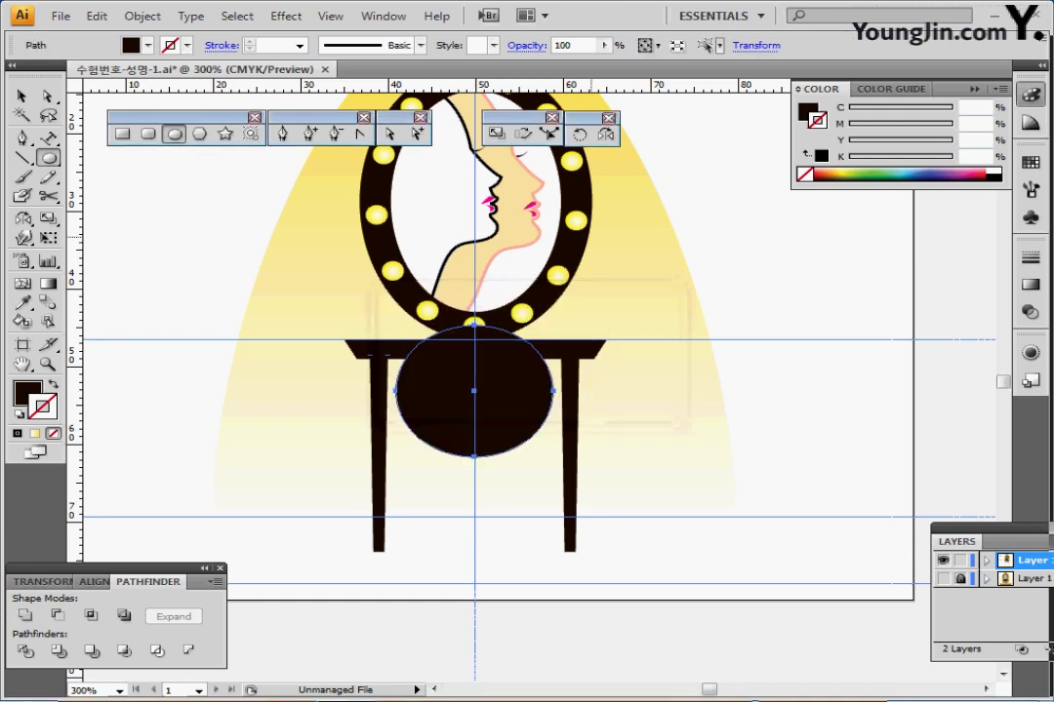
- Nudge the ellipse straight up until its centre is level with the tabletop's lower edge
{"action": "key", "text": "Up"}
{"action": "key", "text": "Up"}
{"action": "key", "text": "Up"}
{"action": "key", "text": "Up"}
{"action": "key", "text": "Up"}
{"action": "key", "text": "Up"}
{"action": "key", "text": "Up"}
{"action": "key", "text": "Up"}
{"action": "key", "text": "Up"}
{"action": "key", "text": "Up"}
{"action": "key", "text": "Up"}
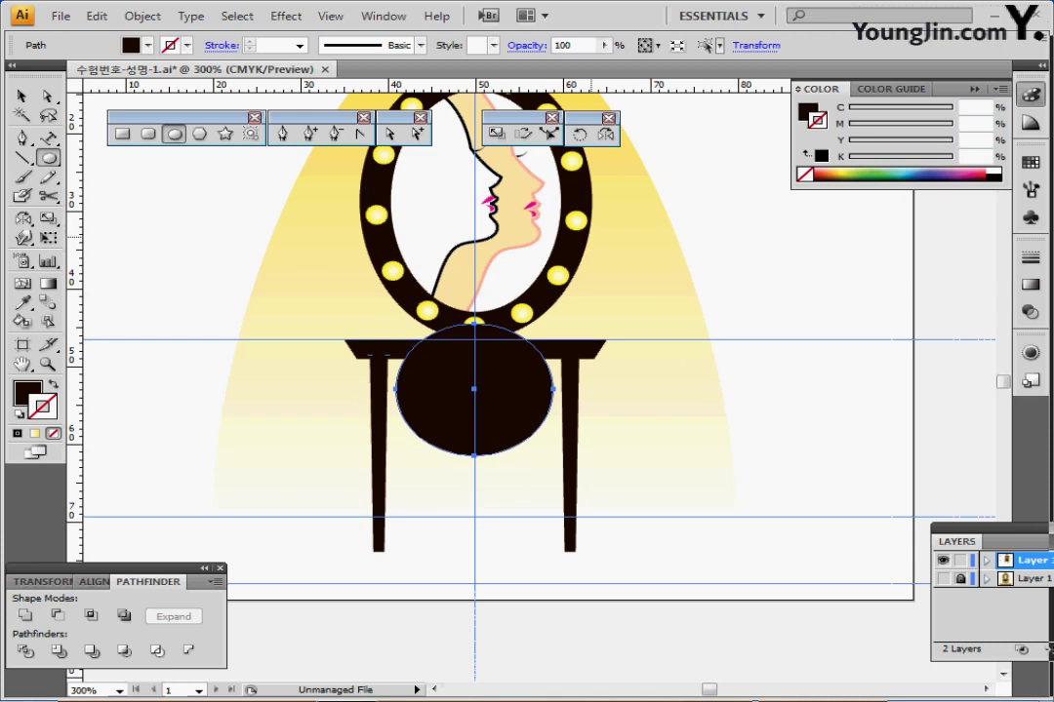
{"action": "key", "text": "Up"}
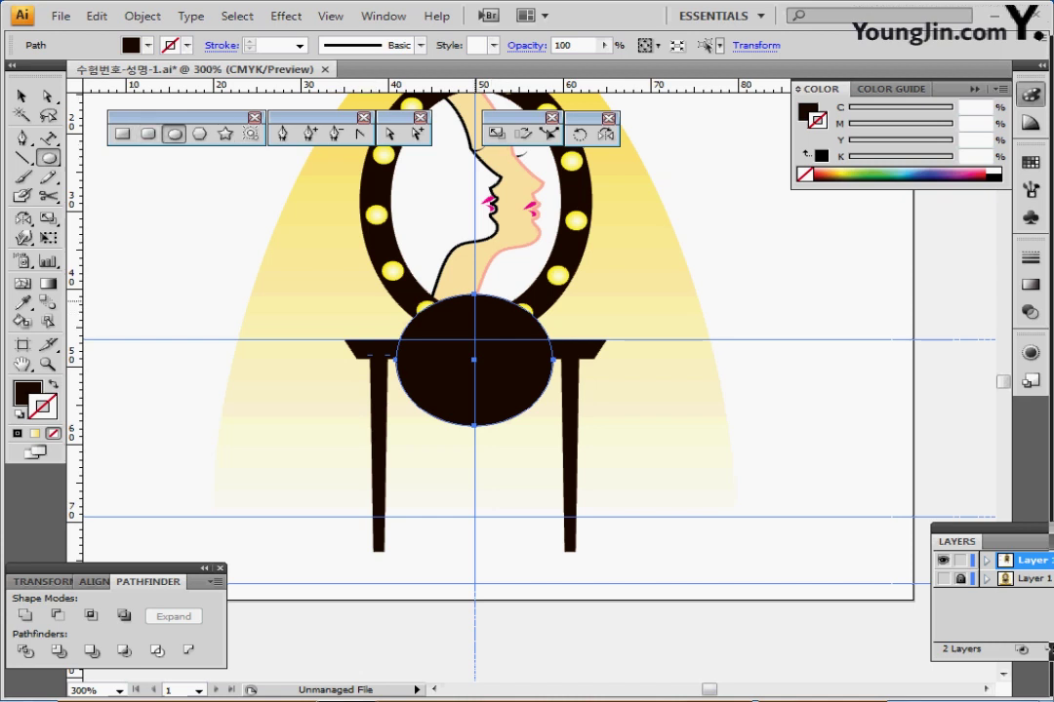
- Draw a wider ellipse centred over the top of the first and subtract it with Minus Front, leaving a crescent under the tabletop
{"action": "left_click_drag", "start_coordinate": [474, 300], "coordinate": [599, 378]}
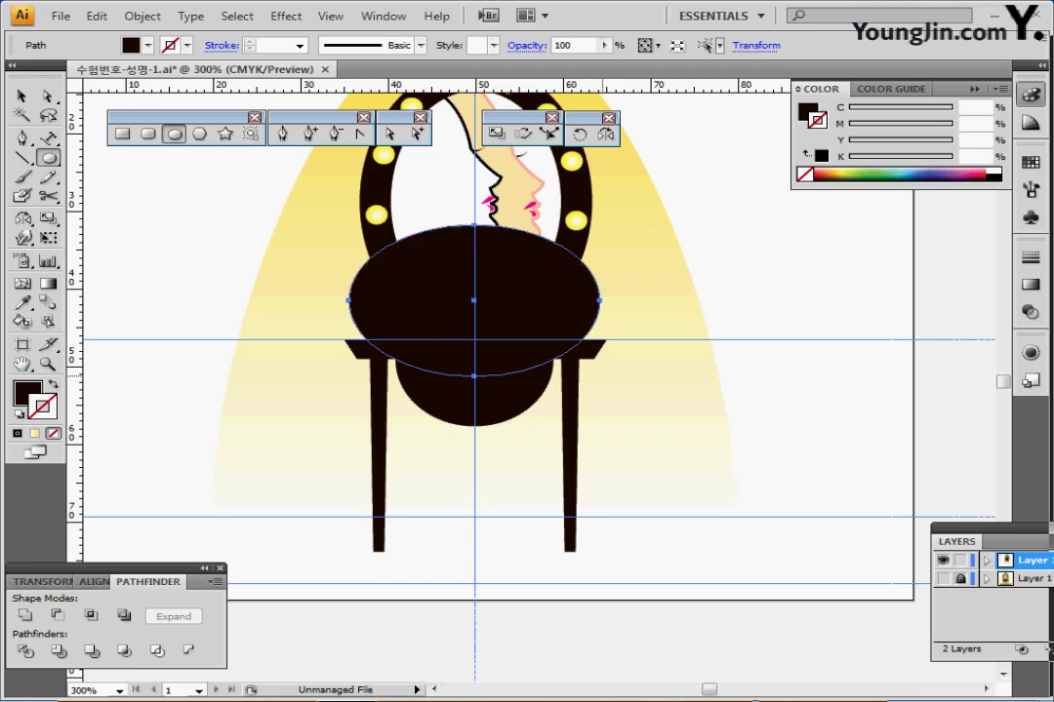
{"action": "left_click", "coordinate": [517, 397], "text": "ctrl+shift"}
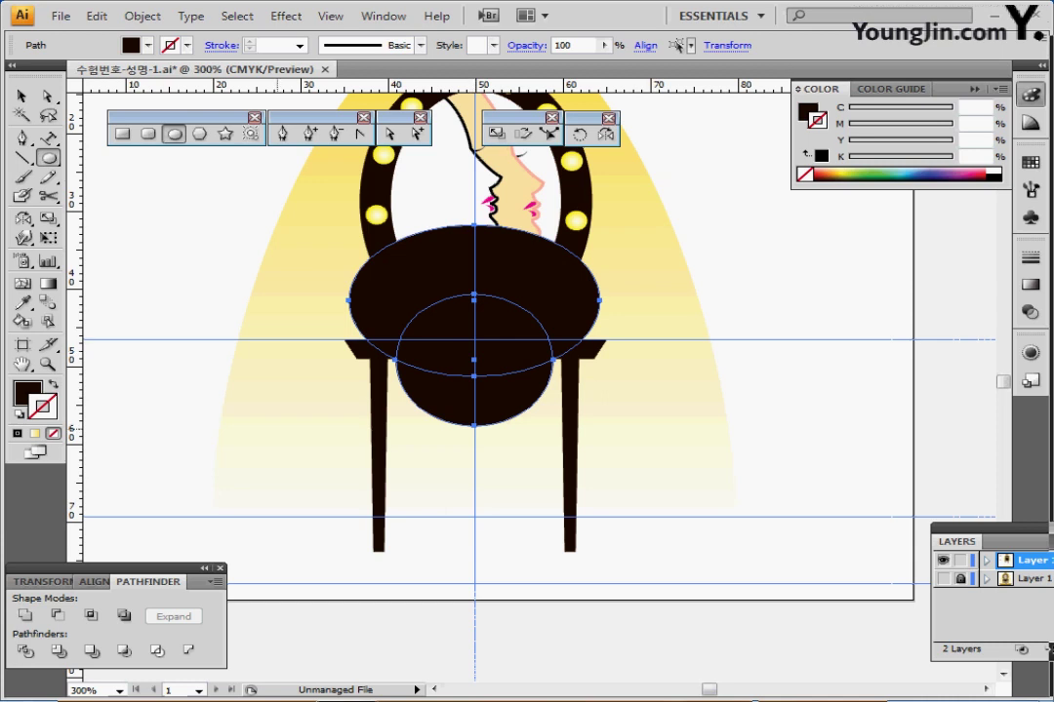
{"action": "left_click_drag", "start_coordinate": [148, 582], "coordinate": [271, 467]}
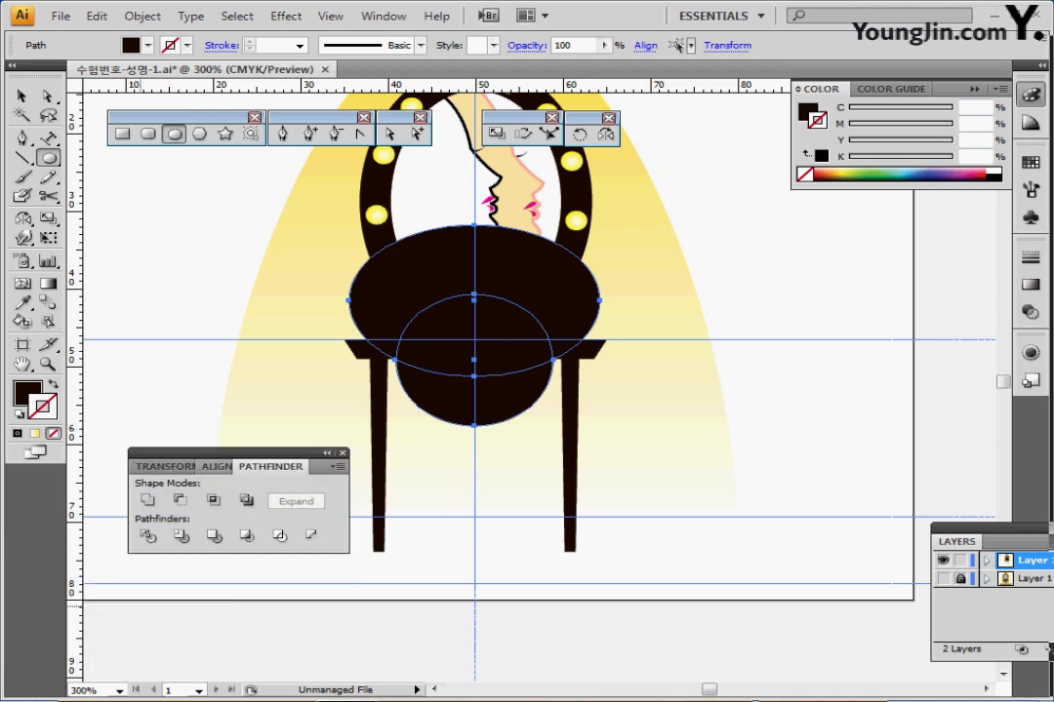
{"action": "key", "text": "shift+F7"}
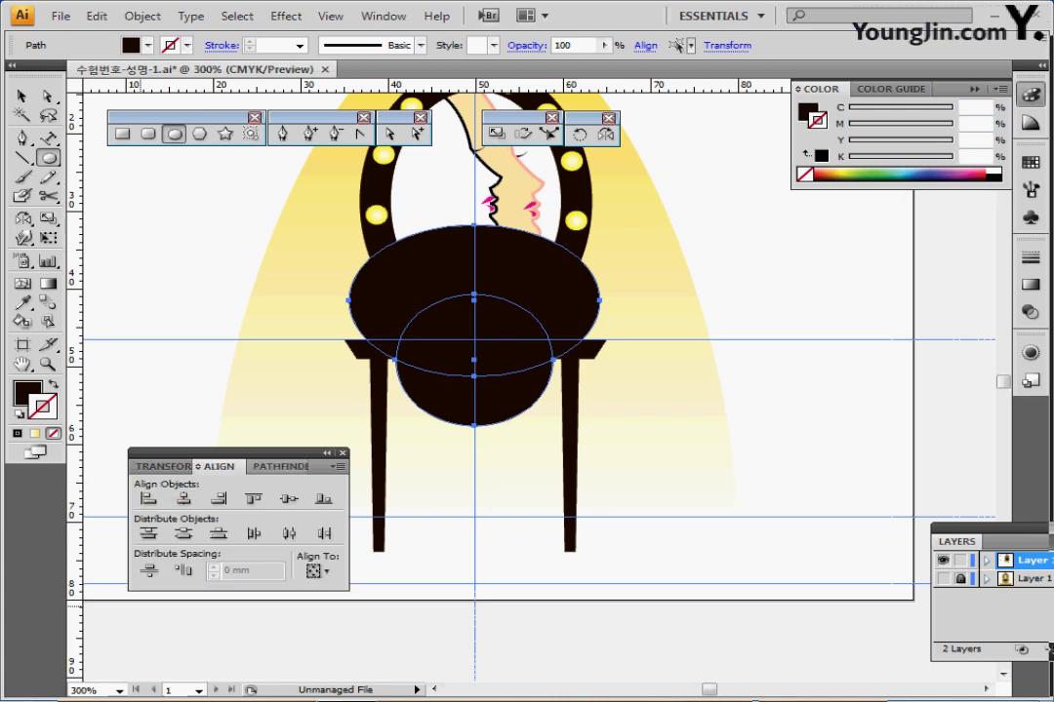
{"action": "key", "text": "ctrl+shift+F9"}
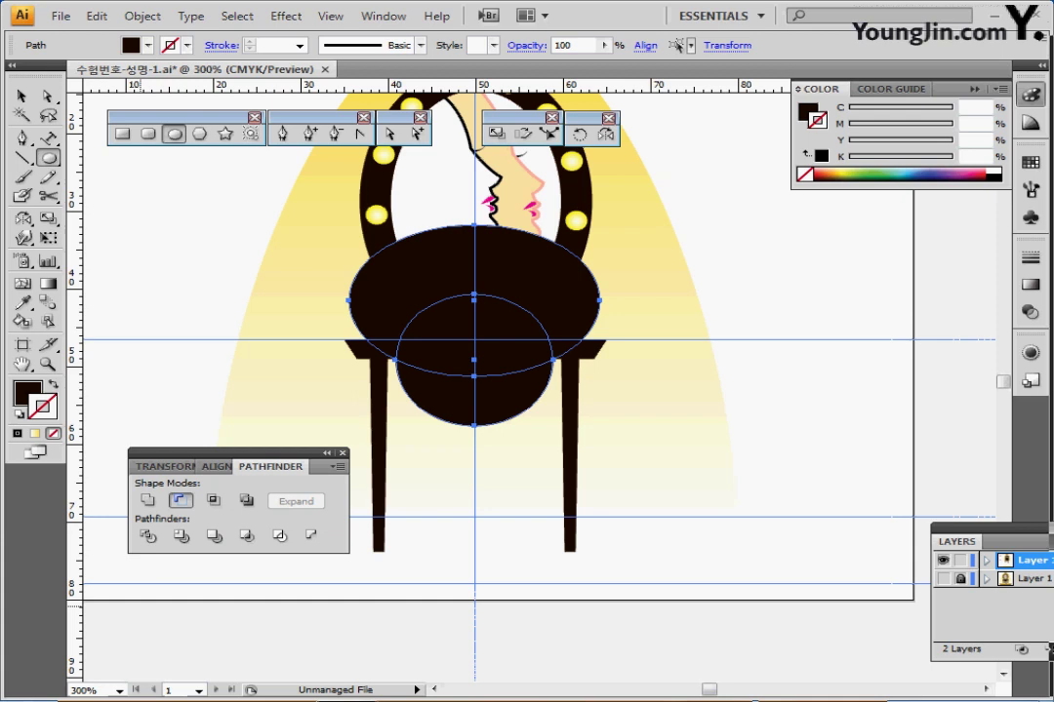
{"action": "left_click", "coordinate": [180, 500]}
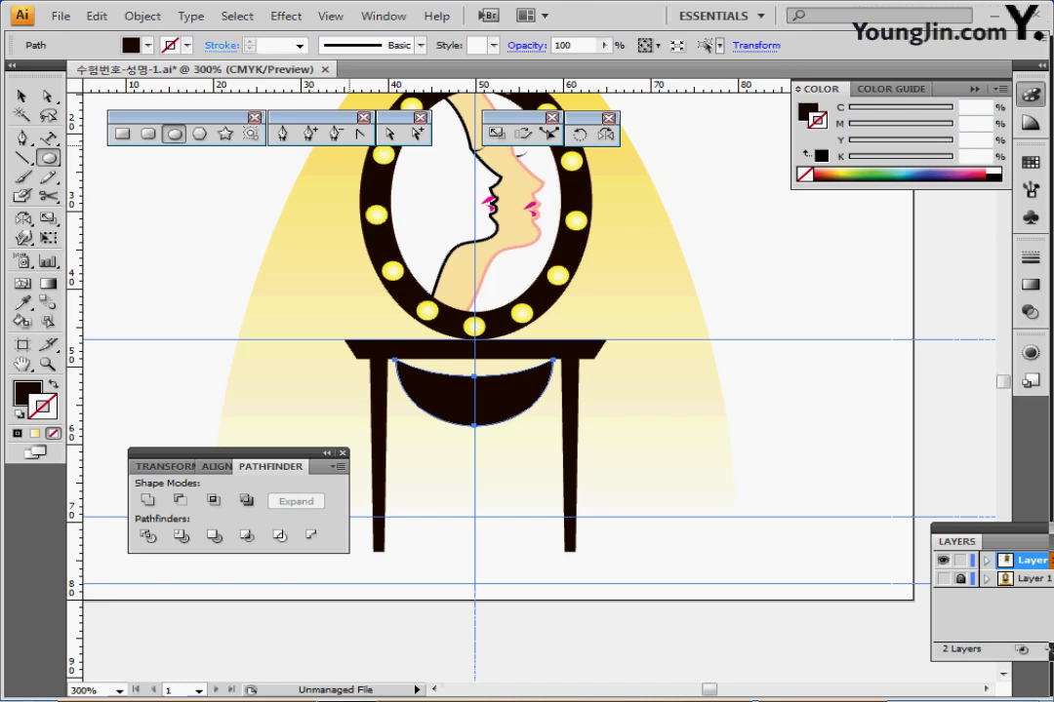
- Apply the Round Corners effect to the crescent with a 3.5 mm radius, keeping the crescent selected
{"action": "left_click", "coordinate": [286, 16]}
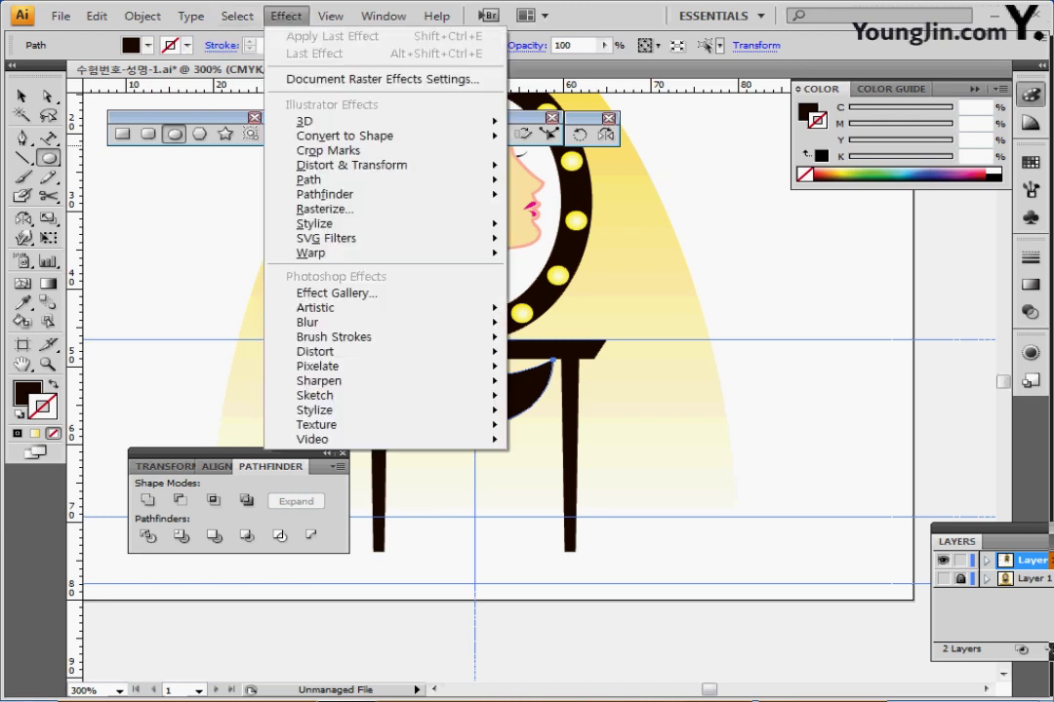
{"action": "mouse_move", "coordinate": [314, 223]}
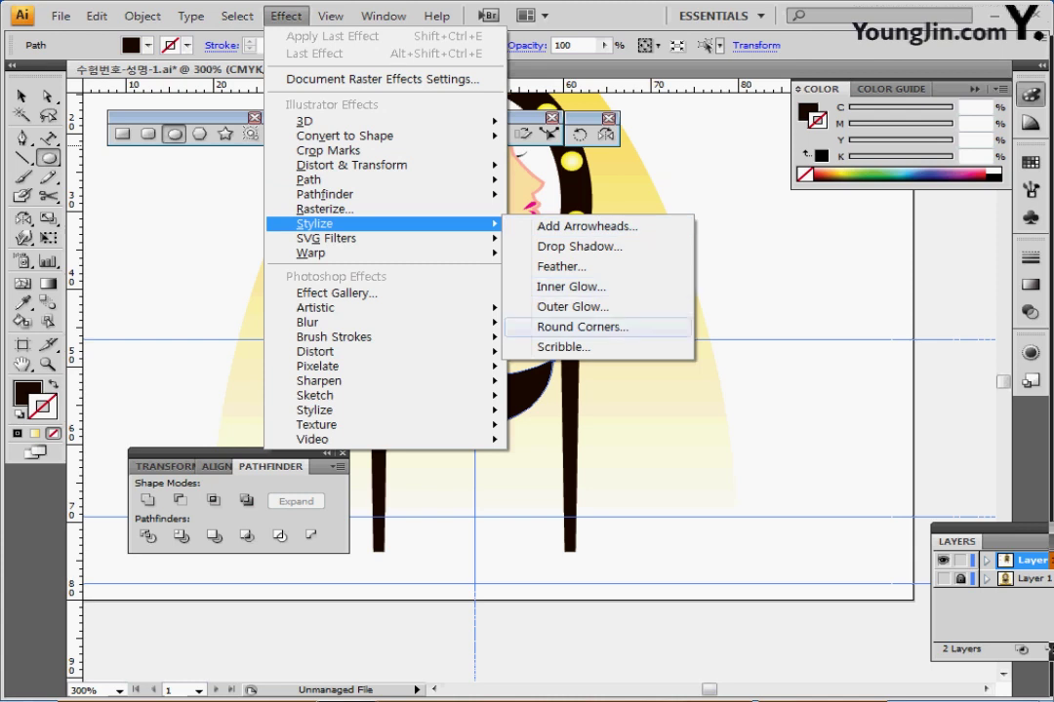
{"action": "key", "text": "Return"}
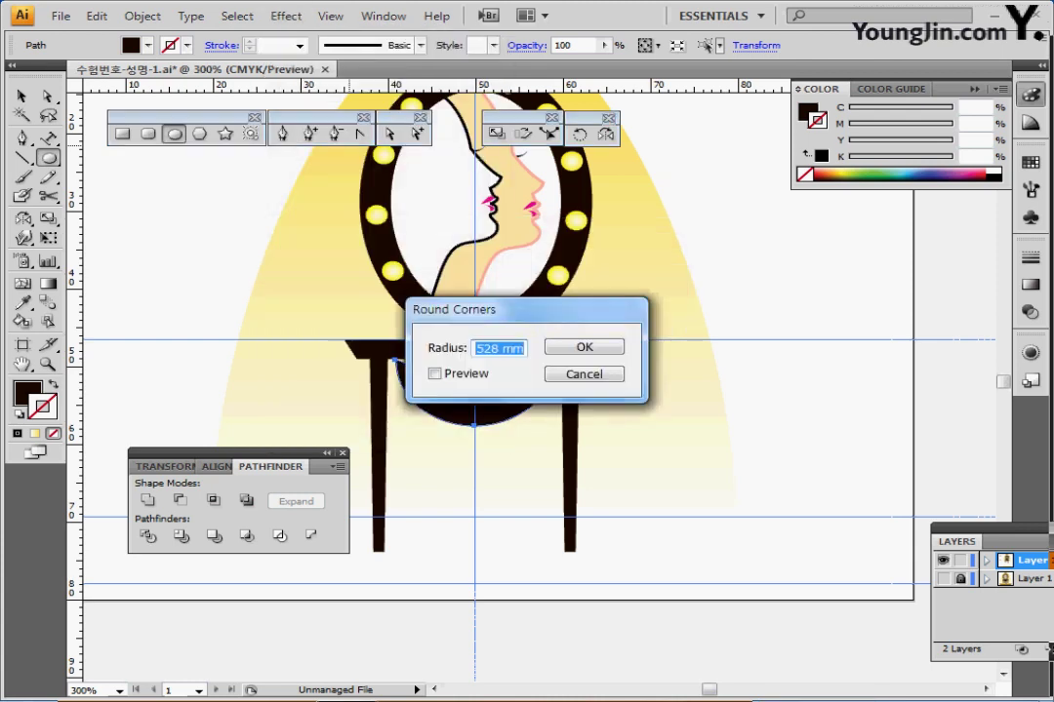
{"action": "type", "text": "3.5"}
{"action": "key", "text": "Return"}
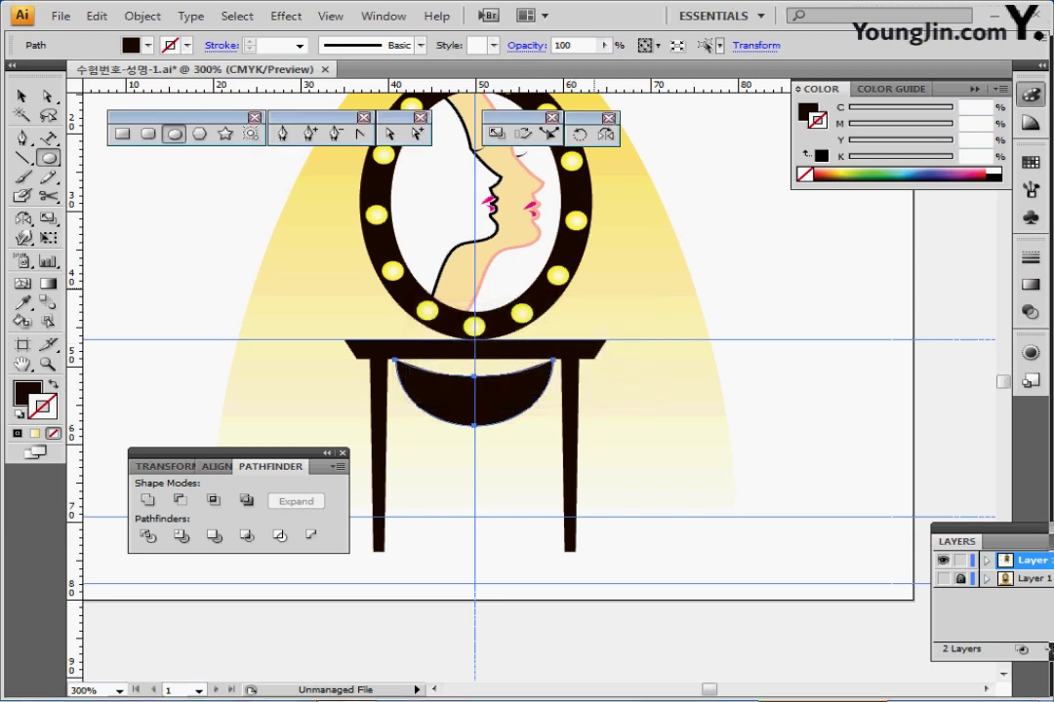
{"action": "left_click", "coordinate": [429, 467], "text": "ctrl"}
{"action": "left_click", "coordinate": [517, 402], "text": "ctrl"}
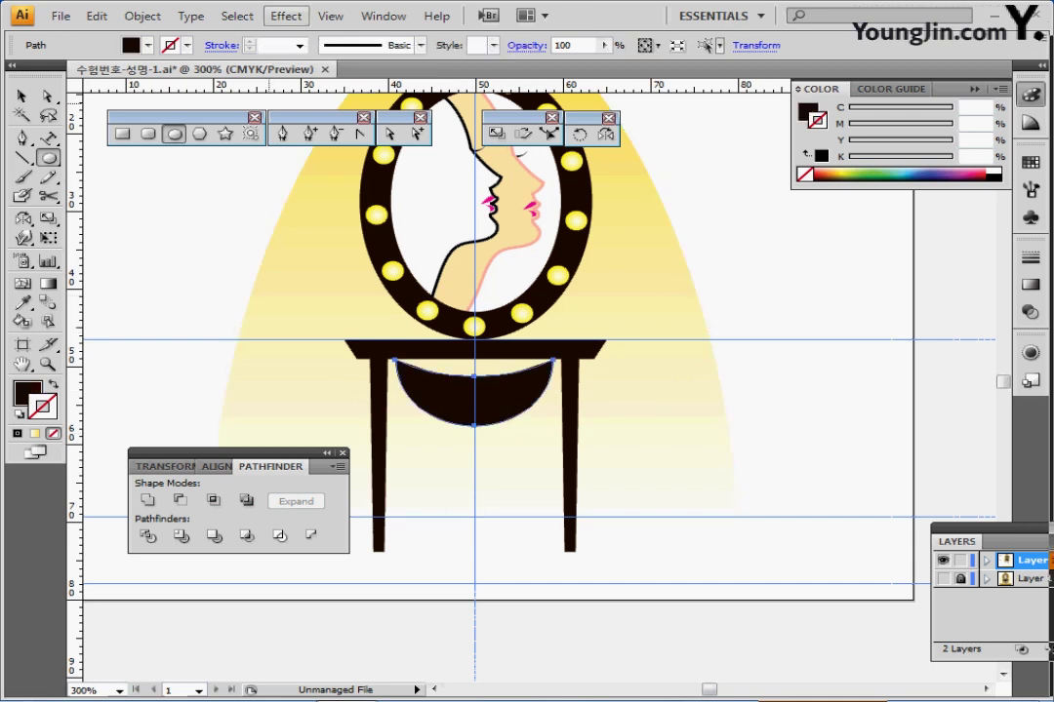
- Try to expand the appearance of the crescent under the tabletop
{"action": "left_click", "coordinate": [286, 15]}
{"action": "left_click", "coordinate": [286, 15]}
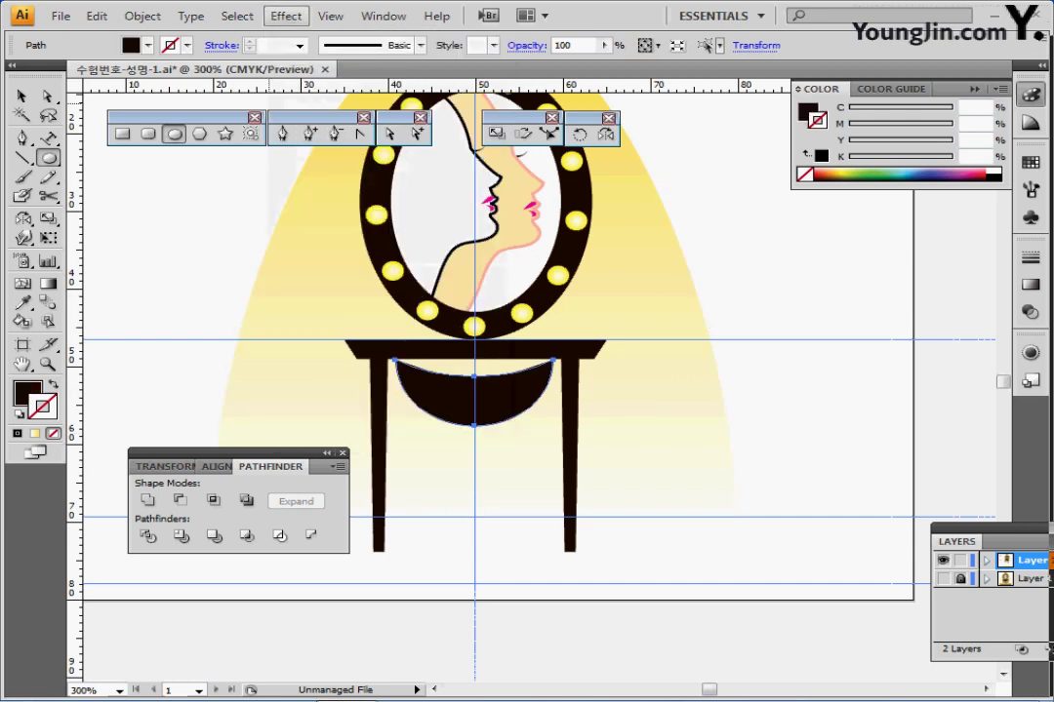
{"action": "left_click", "coordinate": [143, 15]}
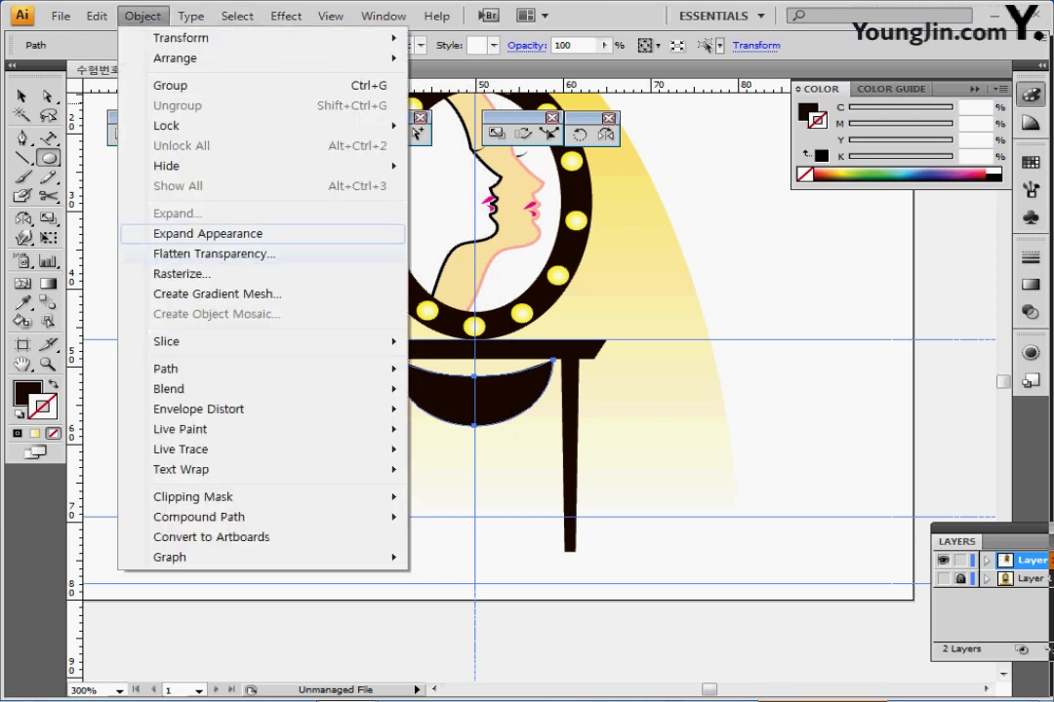
{"action": "left_click", "coordinate": [208, 234]}
{"action": "left_click", "coordinate": [760, 411], "text": "ctrl"}
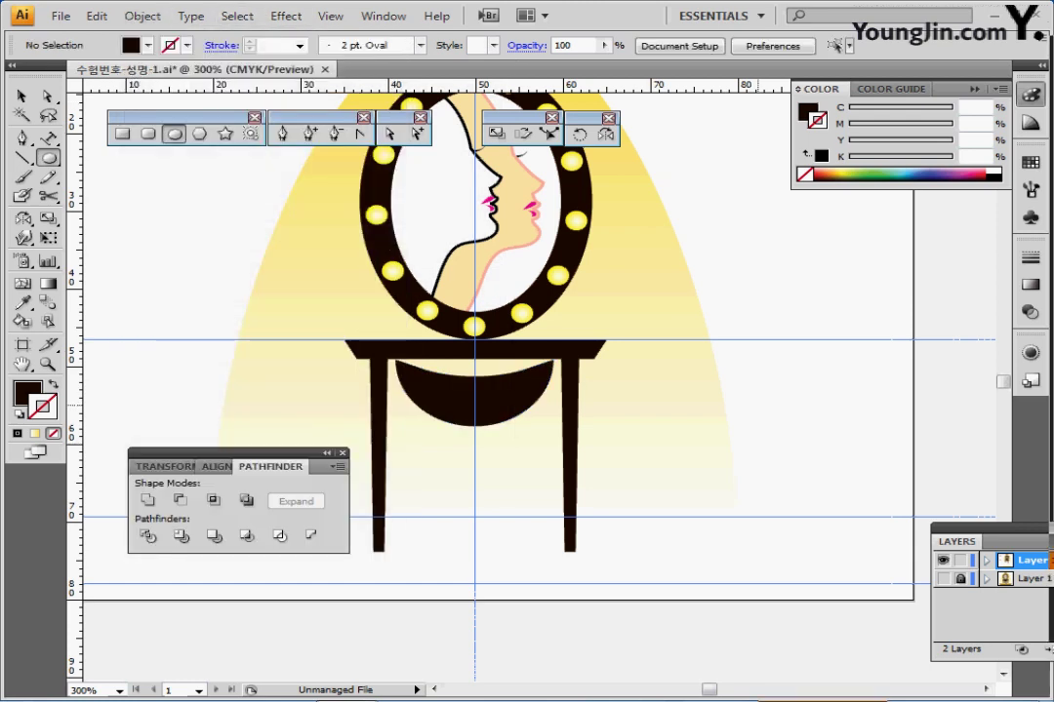
{"action": "left_click", "coordinate": [519, 388], "text": "ctrl"}
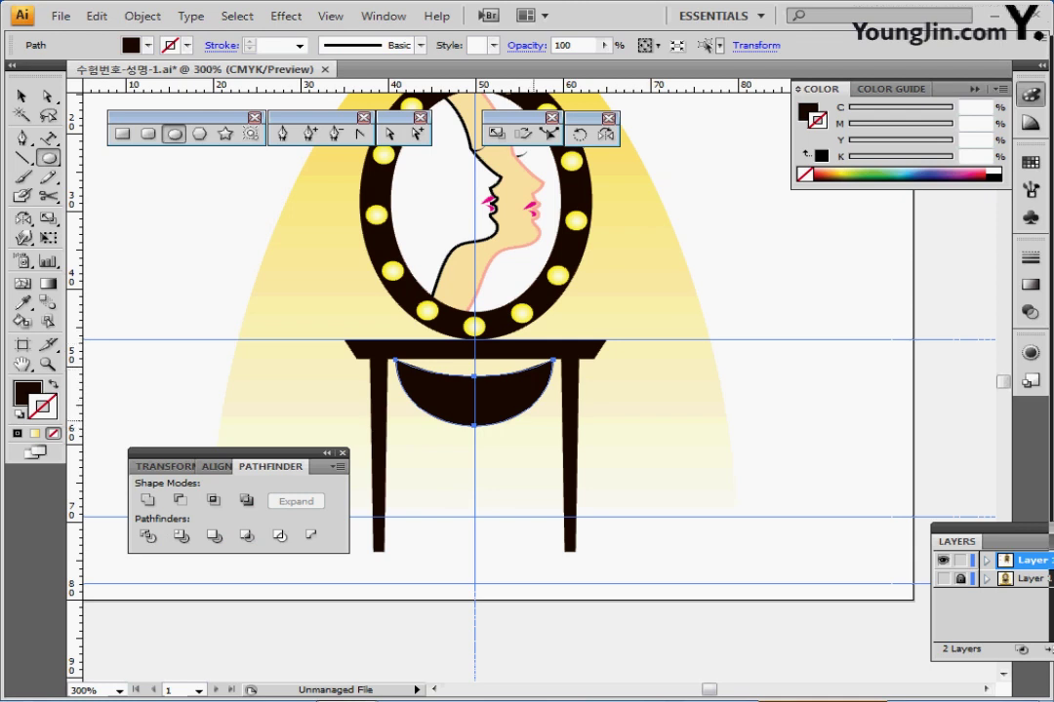
- Undo back to the two overlapping ellipses, move the smaller one up slightly, and subtract the wider one with Minus Front
{"action": "key", "text": "ctrl+z"}
{"action": "left_click", "coordinate": [738, 394], "text": "ctrl"}
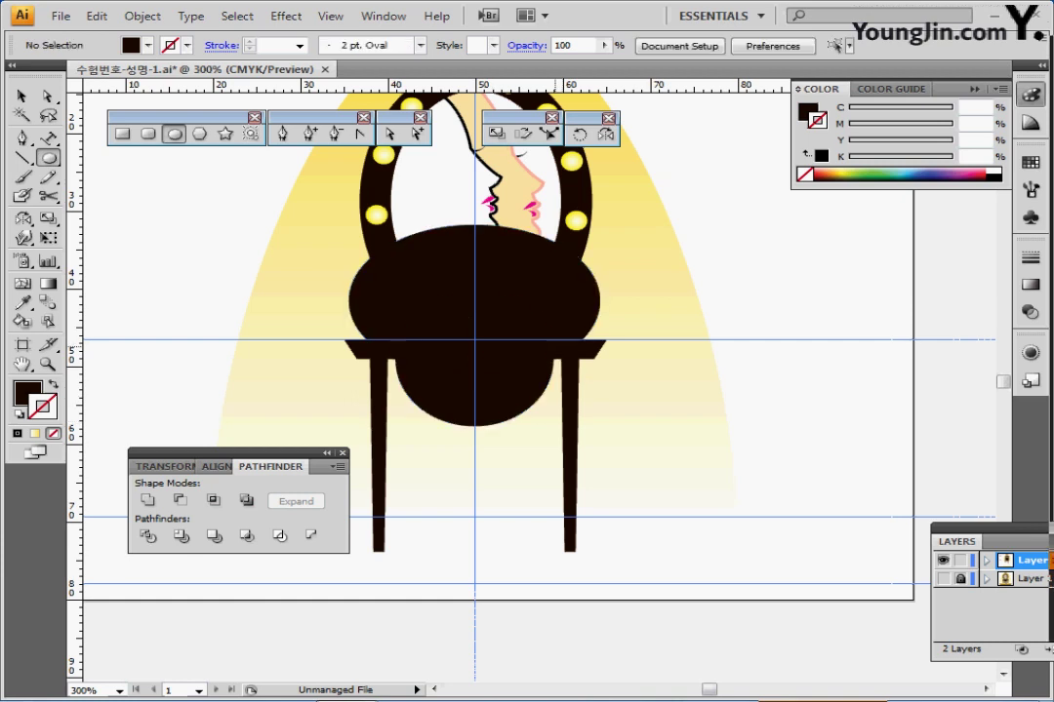
{"action": "key", "text": "ctrl+a"}
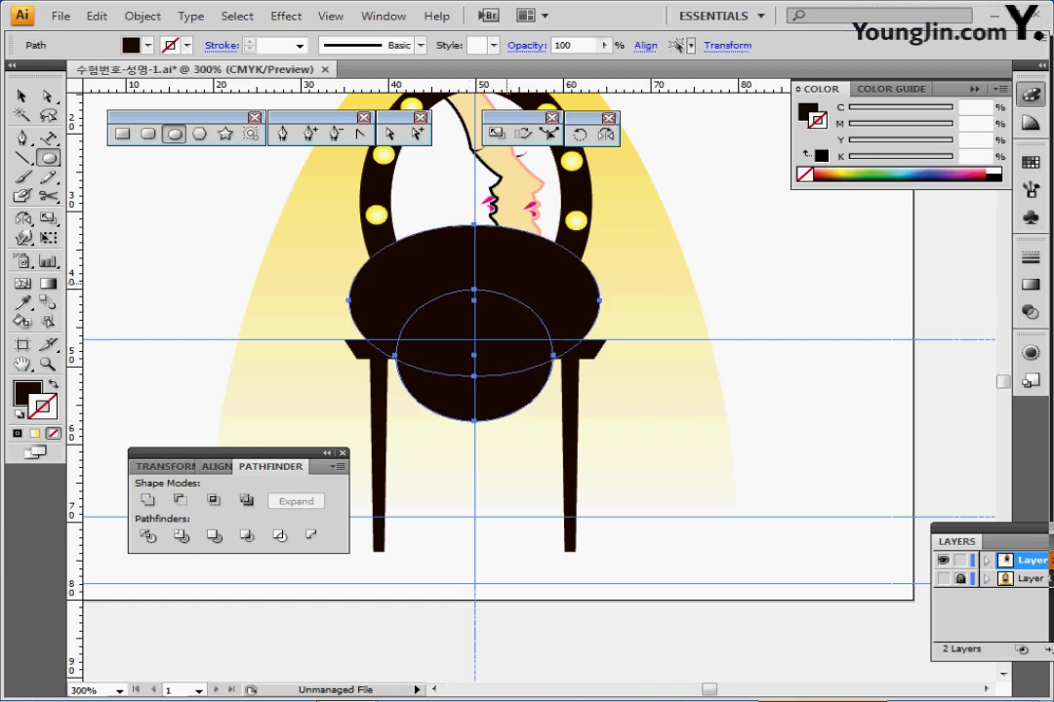
{"action": "left_click", "coordinate": [180, 501]}
{"action": "key", "text": "ctrl+z"}
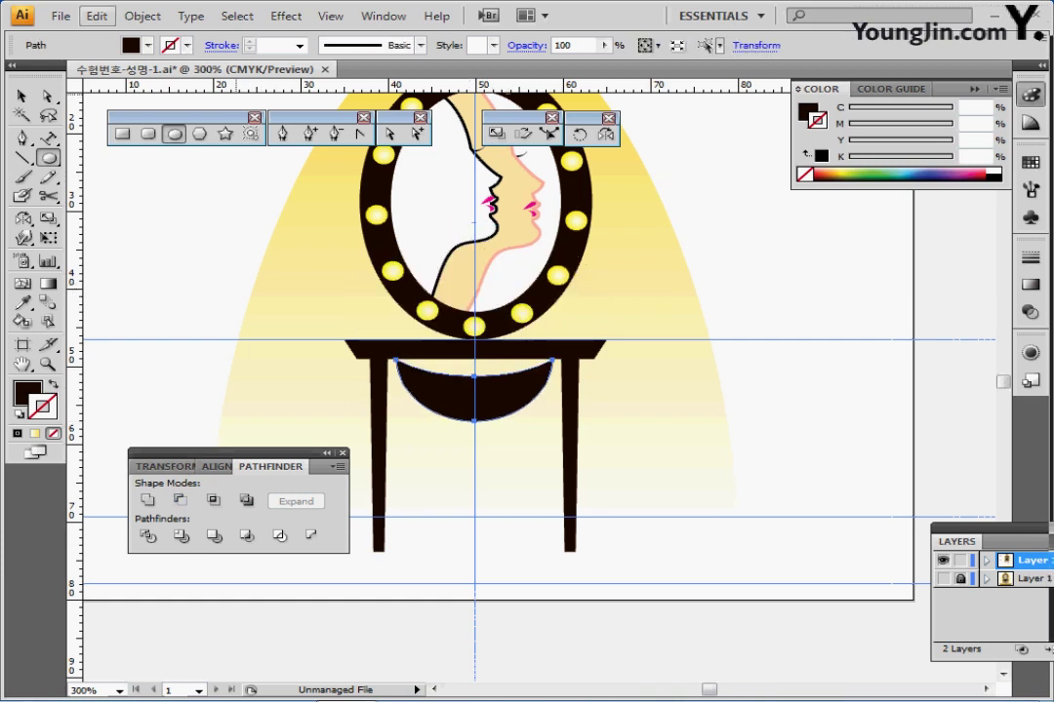
- Apply the Round Corners effect with a 3.5 mm radius to the crescent and expand its appearance
{"action": "left_click", "coordinate": [237, 16]}
{"action": "mouse_move", "coordinate": [286, 15]}
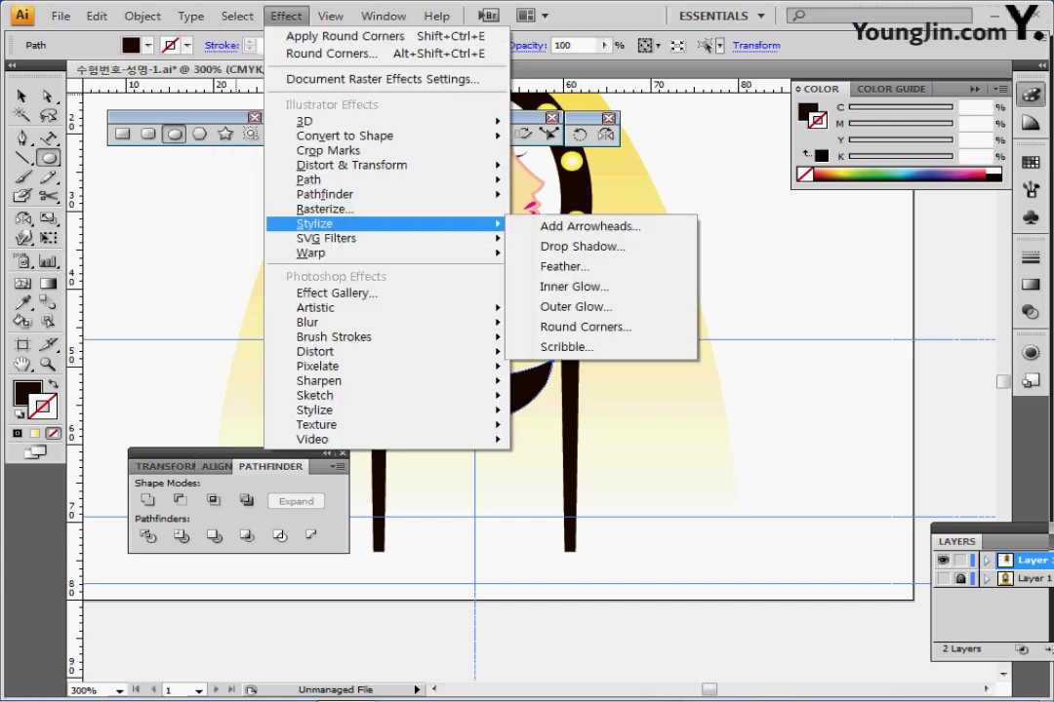
{"action": "left_click", "coordinate": [585, 326]}
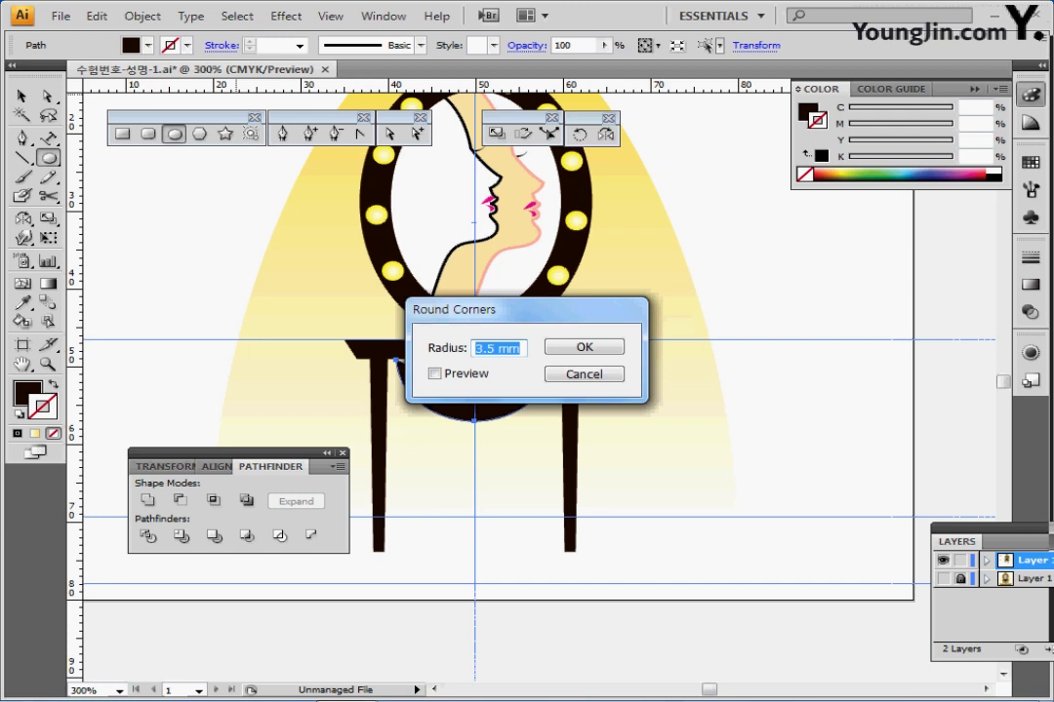
{"action": "left_click", "coordinate": [434, 374]}
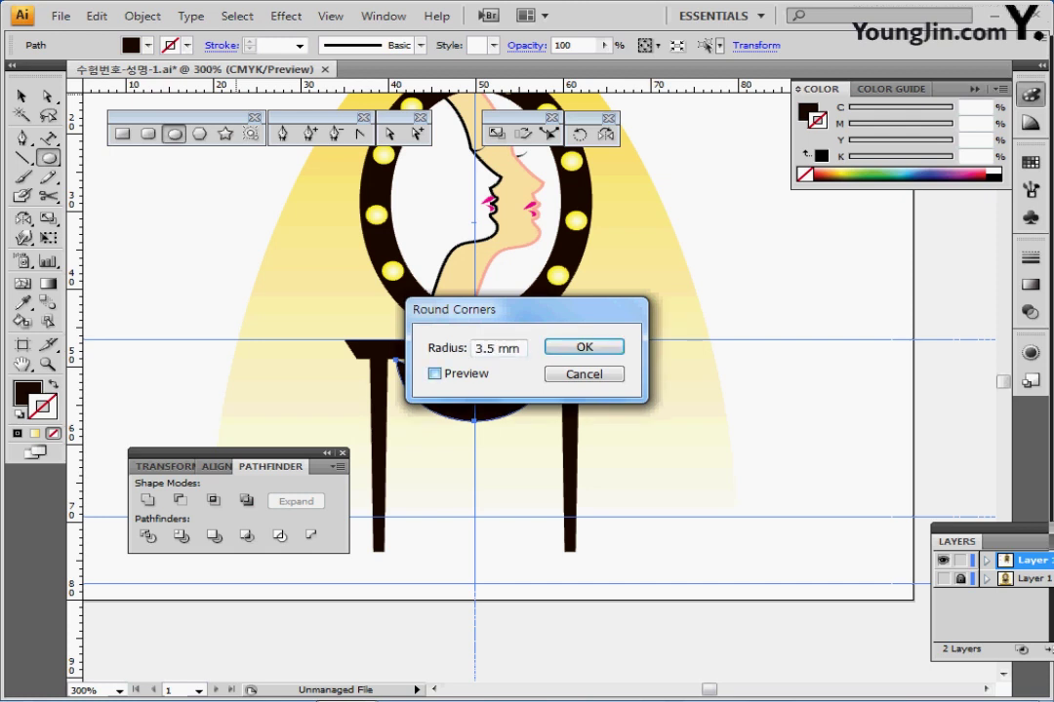
{"action": "left_click", "coordinate": [434, 374]}
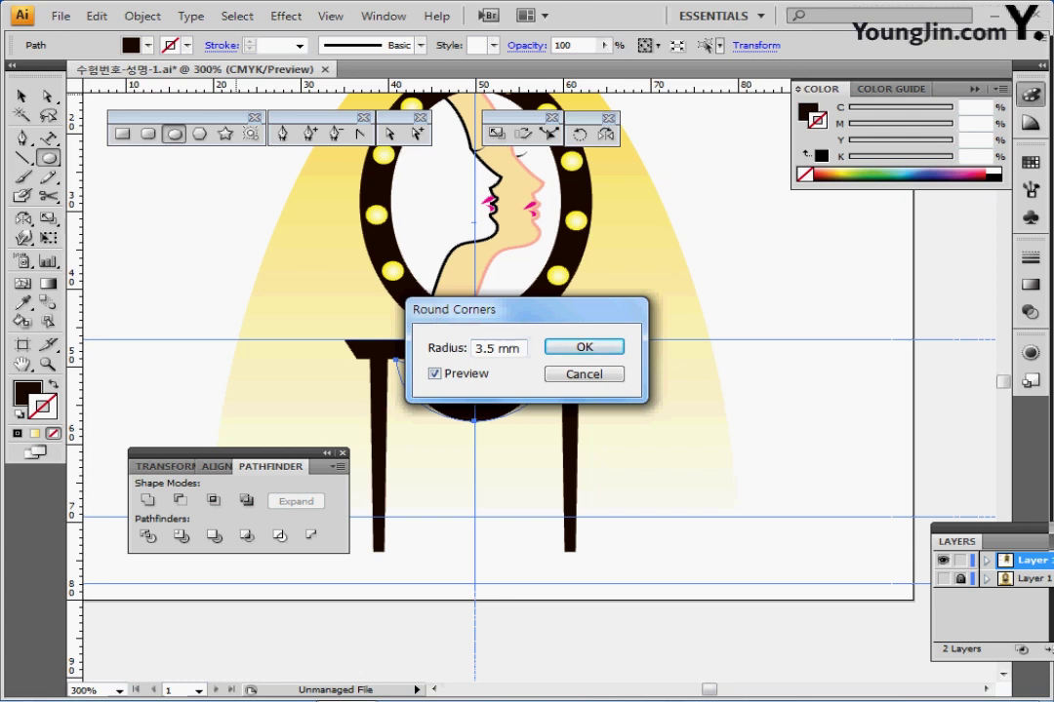
{"action": "key", "text": "Return"}
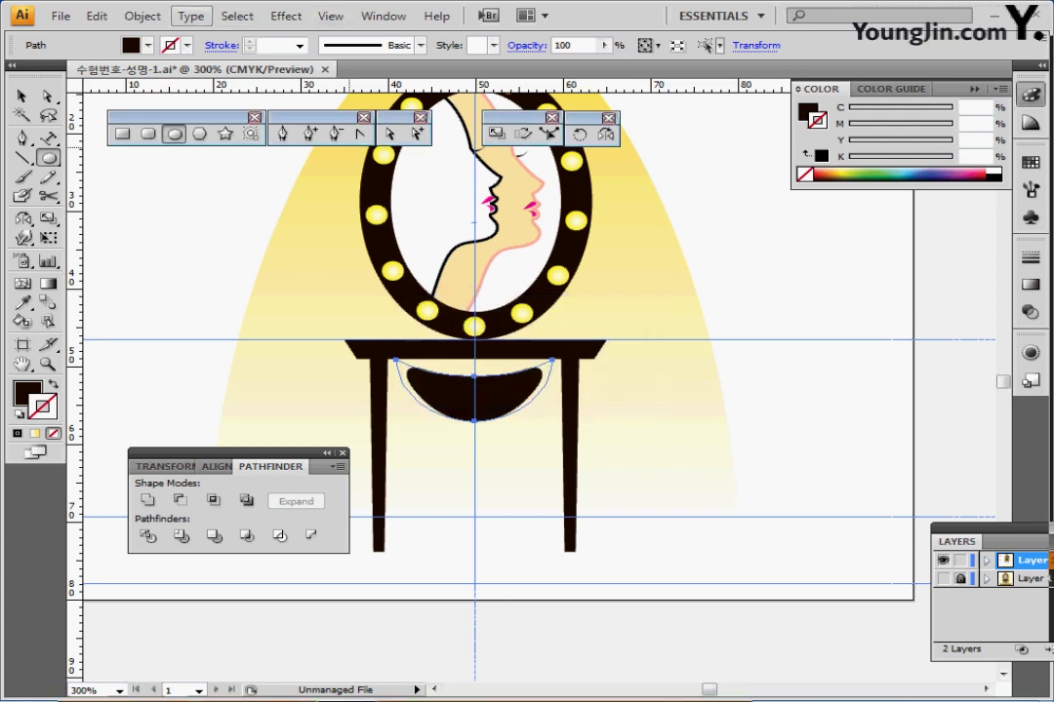
{"action": "left_click", "coordinate": [142, 15]}
{"action": "left_click", "coordinate": [207, 233]}
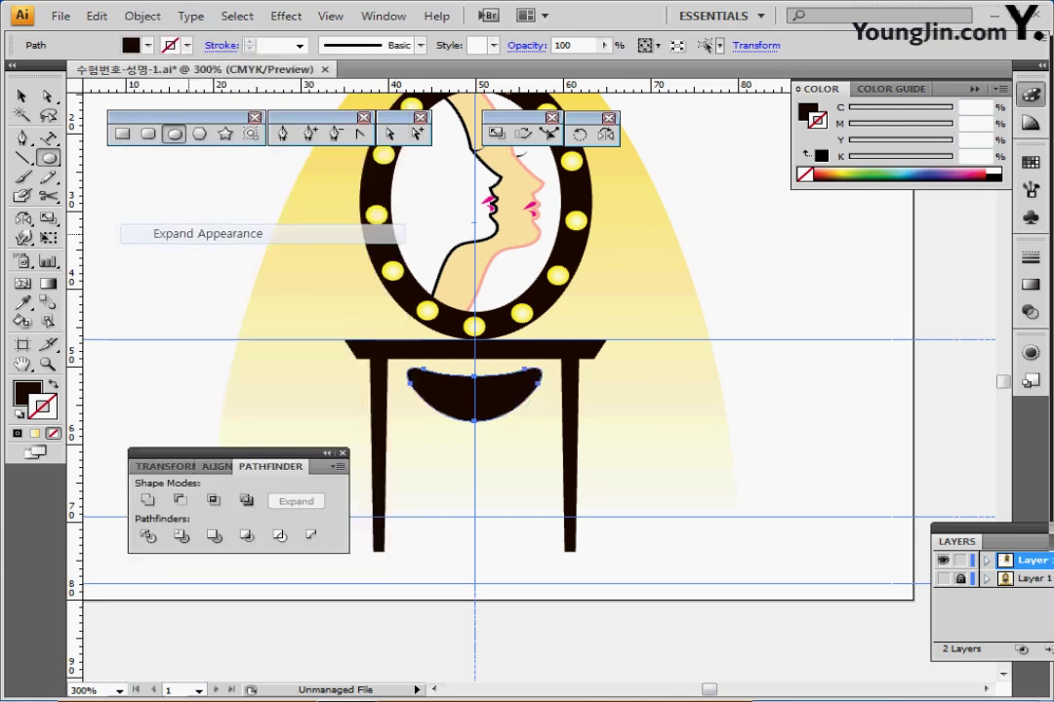
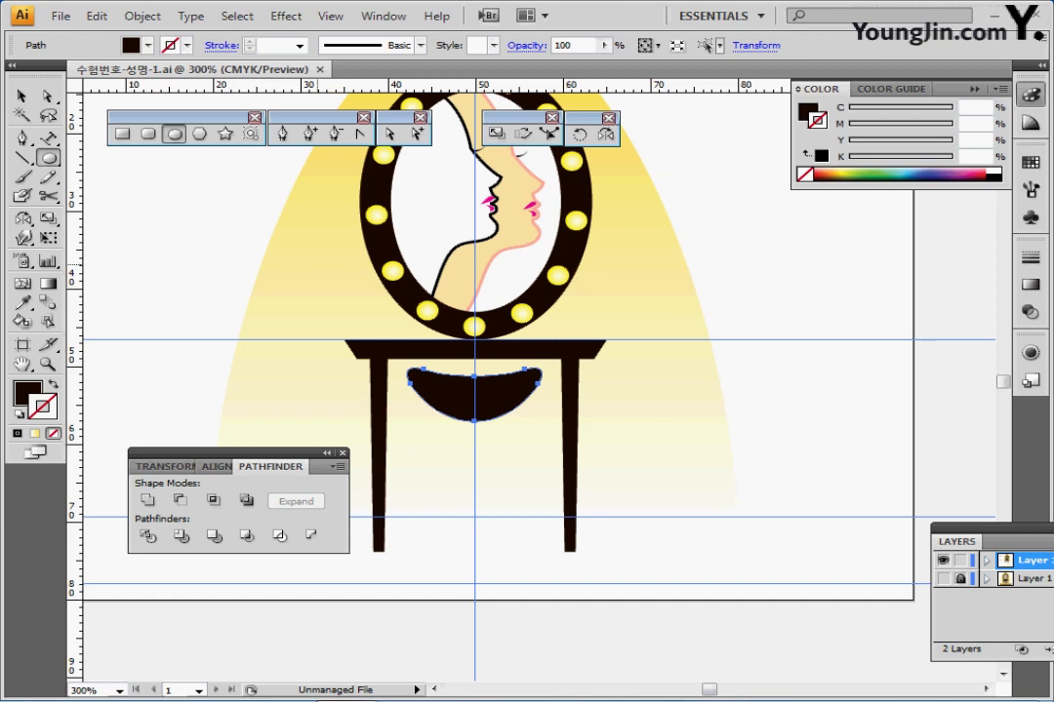
{"action": "key", "text": "m"}
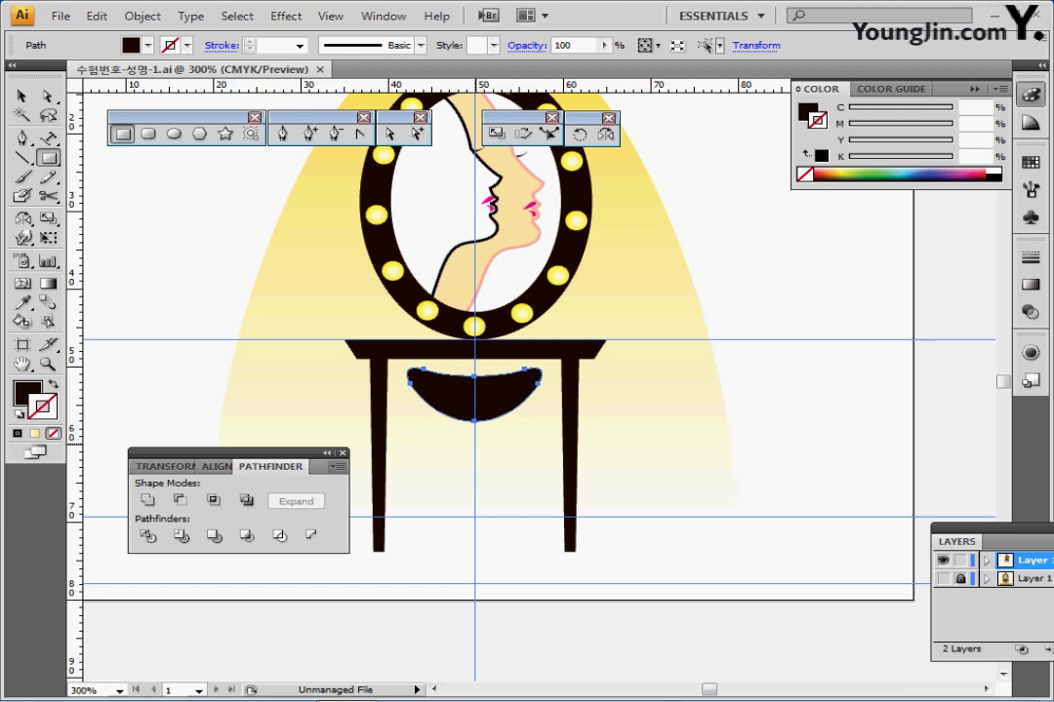
{"action": "left_click_drag", "start_coordinate": [467, 402], "coordinate": [479, 485]}
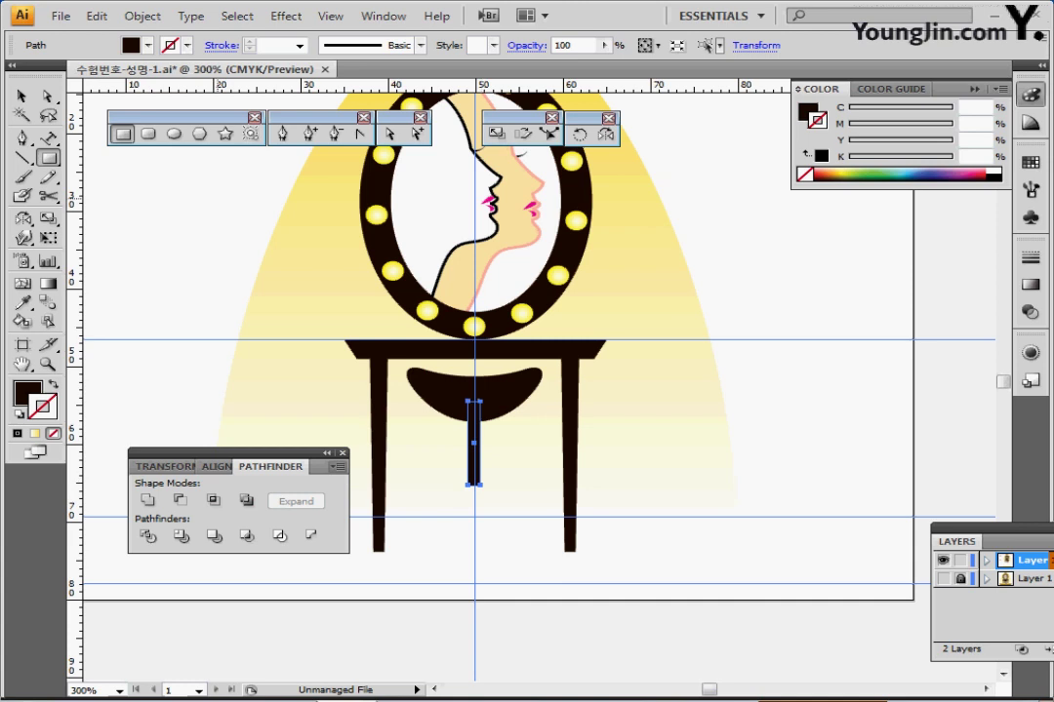
{"action": "key", "text": "ctrl+z"}
- Draw a narrow rounded-rectangle stem about 10 mm tall, centred on the vertical guide and overlapping the crescent seat's lower edge
{"action": "left_click", "coordinate": [148, 134]}
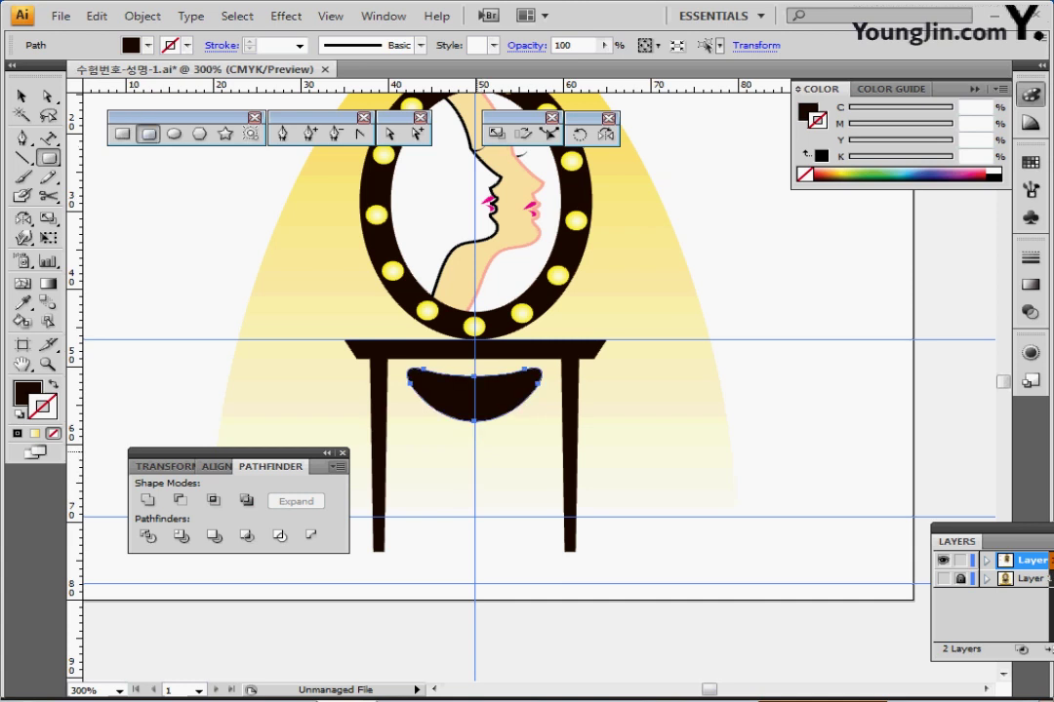
{"action": "left_click_drag", "start_coordinate": [474, 458], "coordinate": [480, 496]}
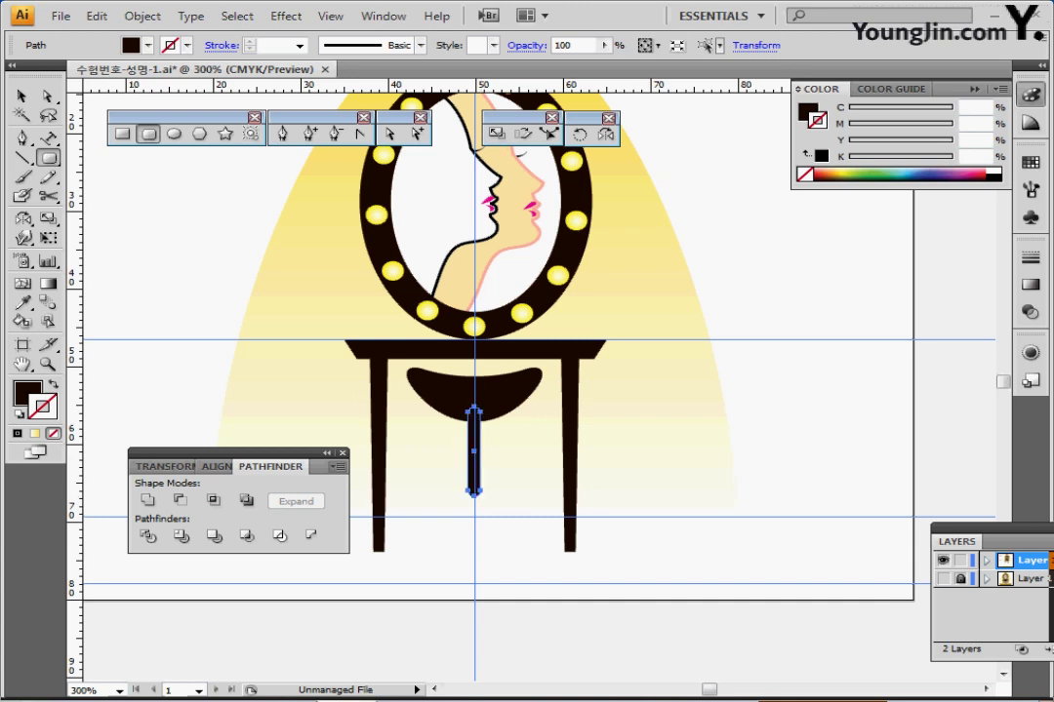
{"action": "key", "text": "ctrl+shift+a"}
- Draw a small, nearly square rounded block wider than the stem, centred on the stem's upper part
{"action": "left_click_drag", "start_coordinate": [475, 439], "coordinate": [480, 453]}
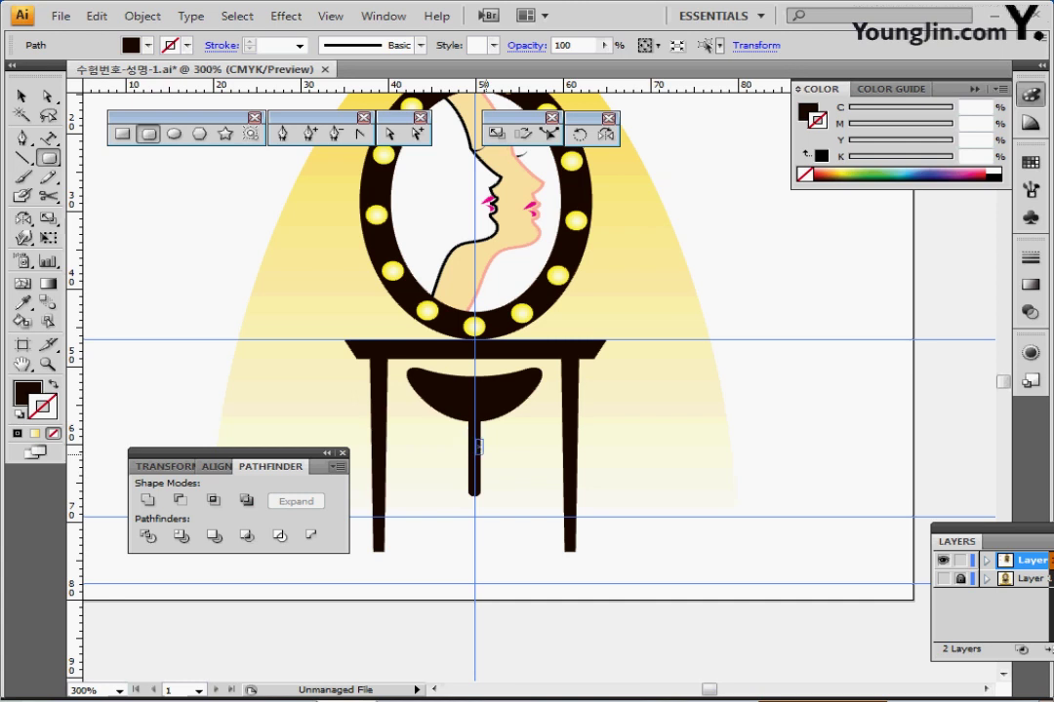
{"action": "left_click_drag", "start_coordinate": [483, 454], "coordinate": [486, 458]}
{"action": "left_click_drag", "start_coordinate": [486, 458], "coordinate": [486, 450]}
{"action": "left_click", "coordinate": [474, 439]}
{"action": "key", "text": "ctrl+plus"}
{"action": "key", "text": "ctrl+plus"}
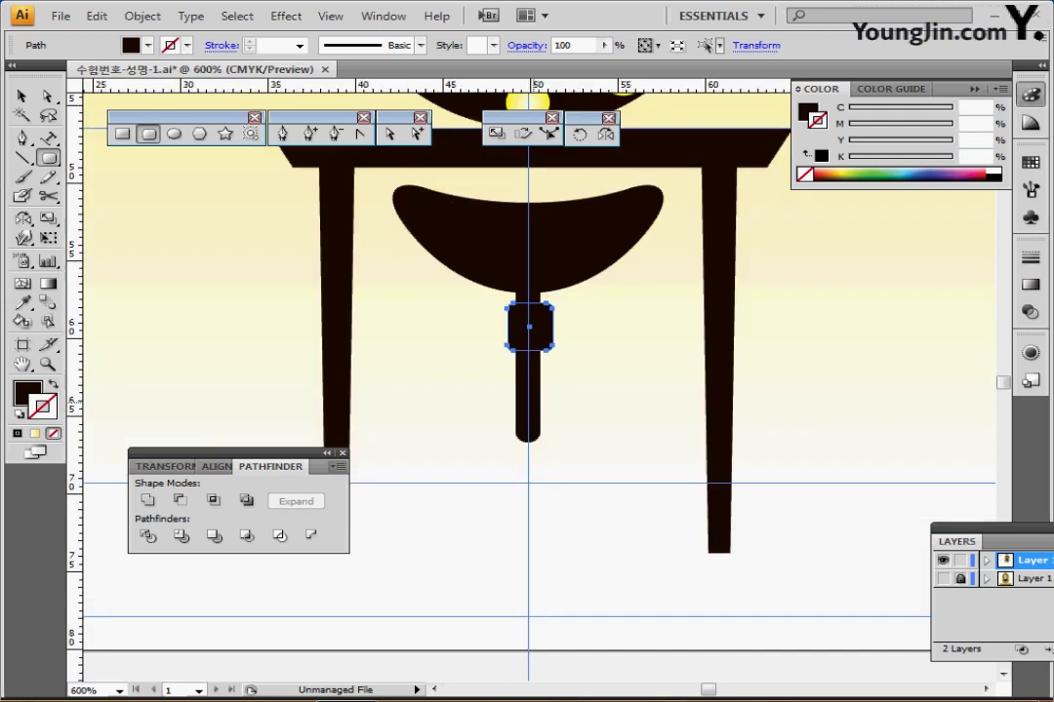
- Draw a small flat ellipse at the stem's lower end and a wider one about 11 mm across beneath it as the stool base
{"action": "left_click_drag", "start_coordinate": [549, 363], "coordinate": [496, 349]}
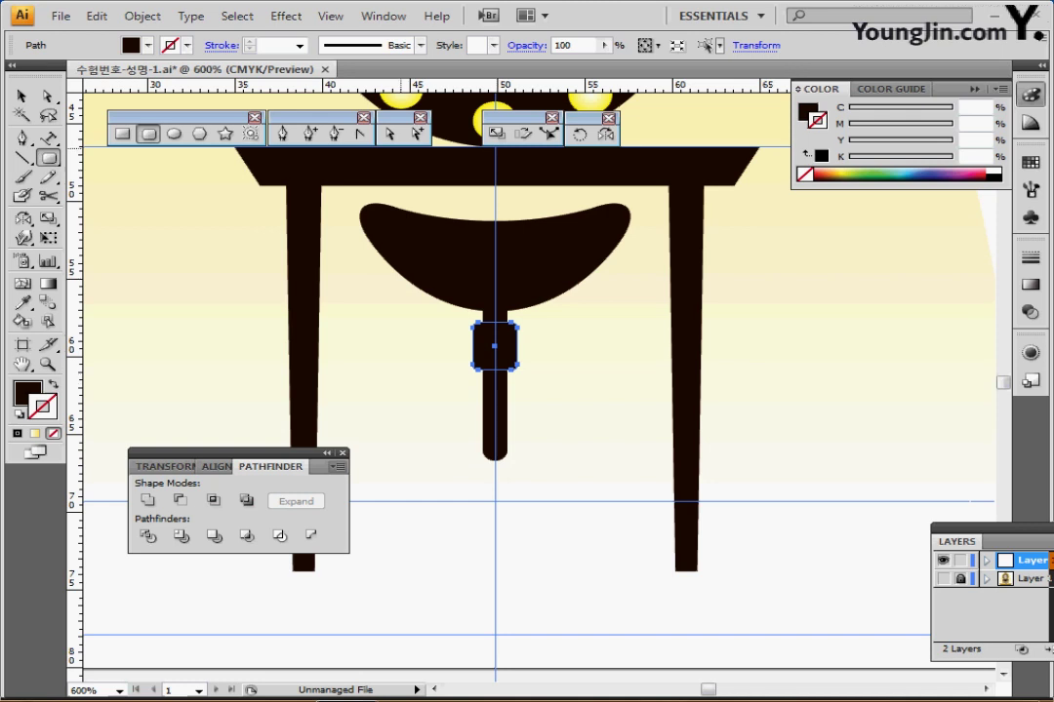
{"action": "key", "text": "l"}
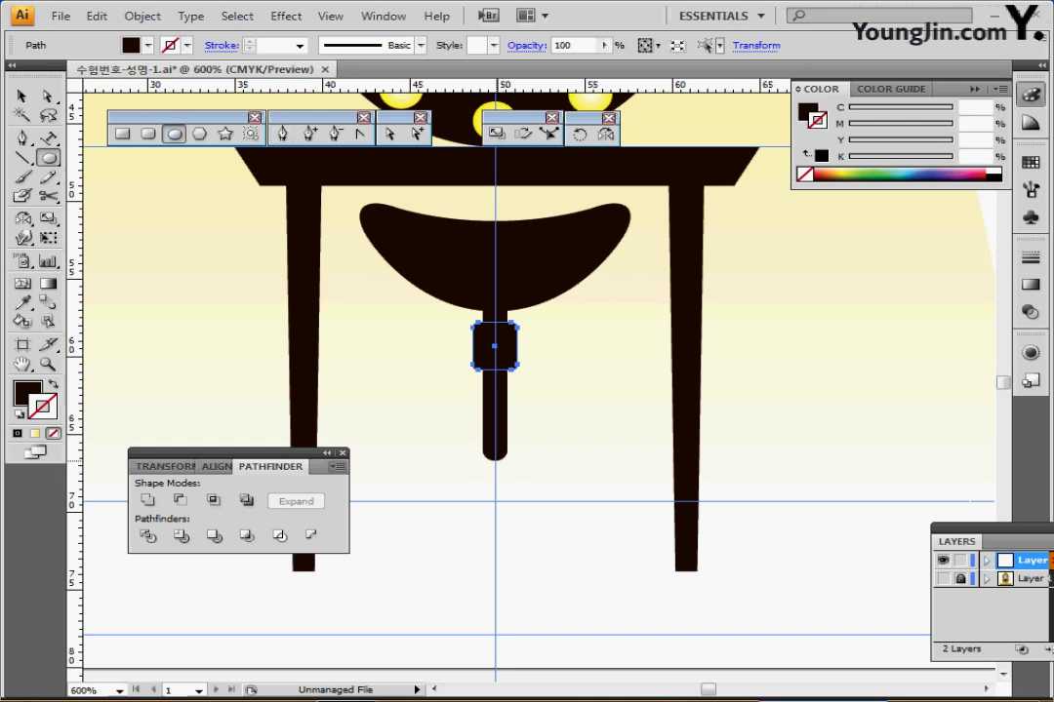
{"action": "left_click_drag", "start_coordinate": [496, 460], "coordinate": [591, 511]}
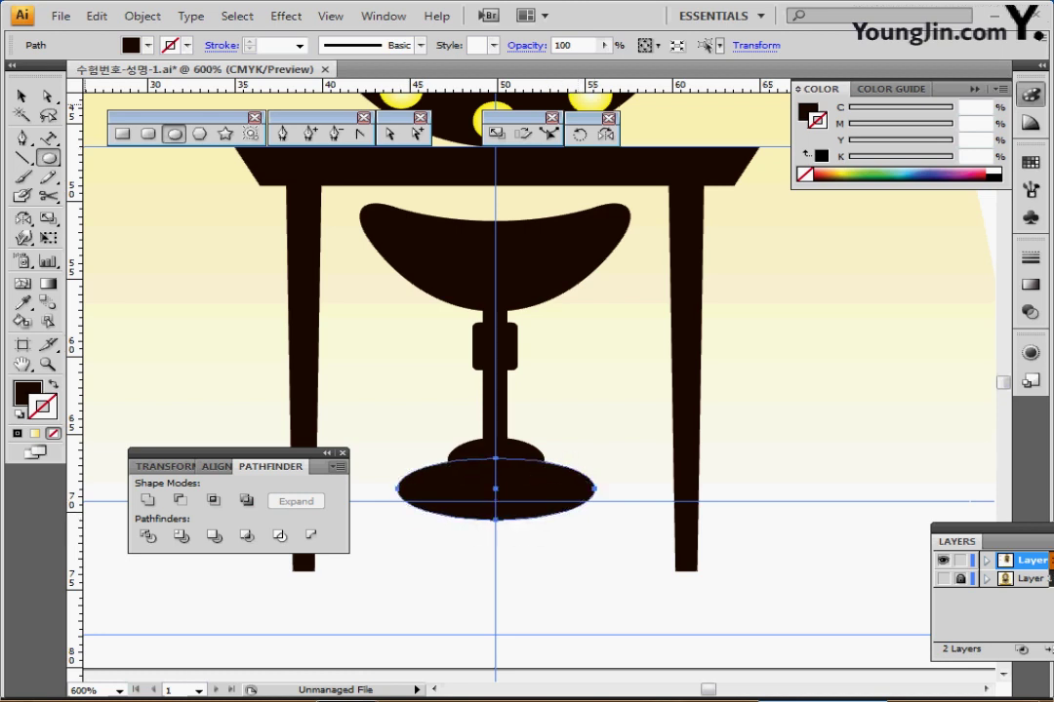
- Select the seat, stem, block and base ellipses with the help of Outline view, align their horizontal centres, and deselect them
{"action": "left_click", "coordinate": [21, 97]}
{"action": "left_click", "coordinate": [487, 273]}
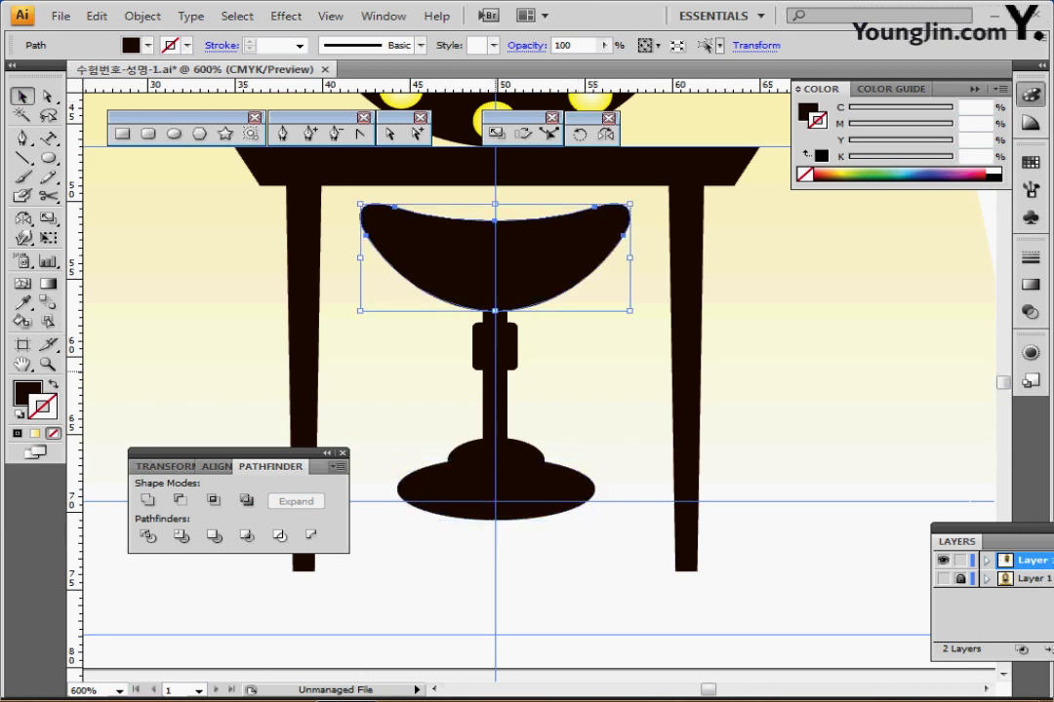
{"action": "key", "text": "ctrl+y"}
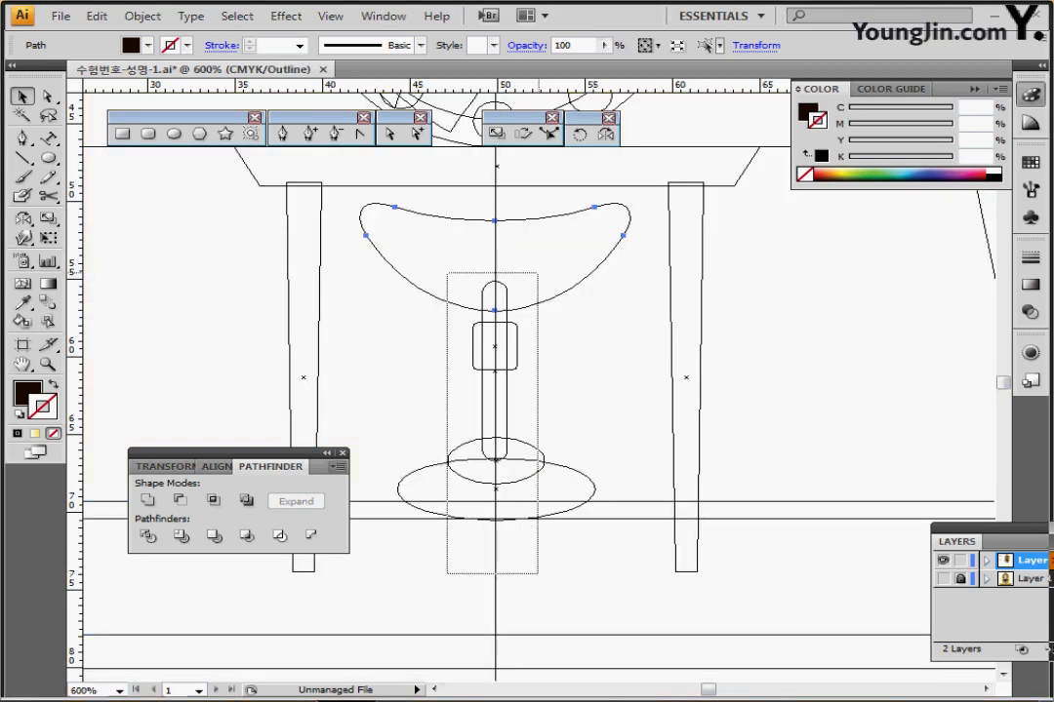
{"action": "left_click_drag", "start_coordinate": [538, 574], "coordinate": [537, 574]}
{"action": "key", "text": "ctrl+y"}
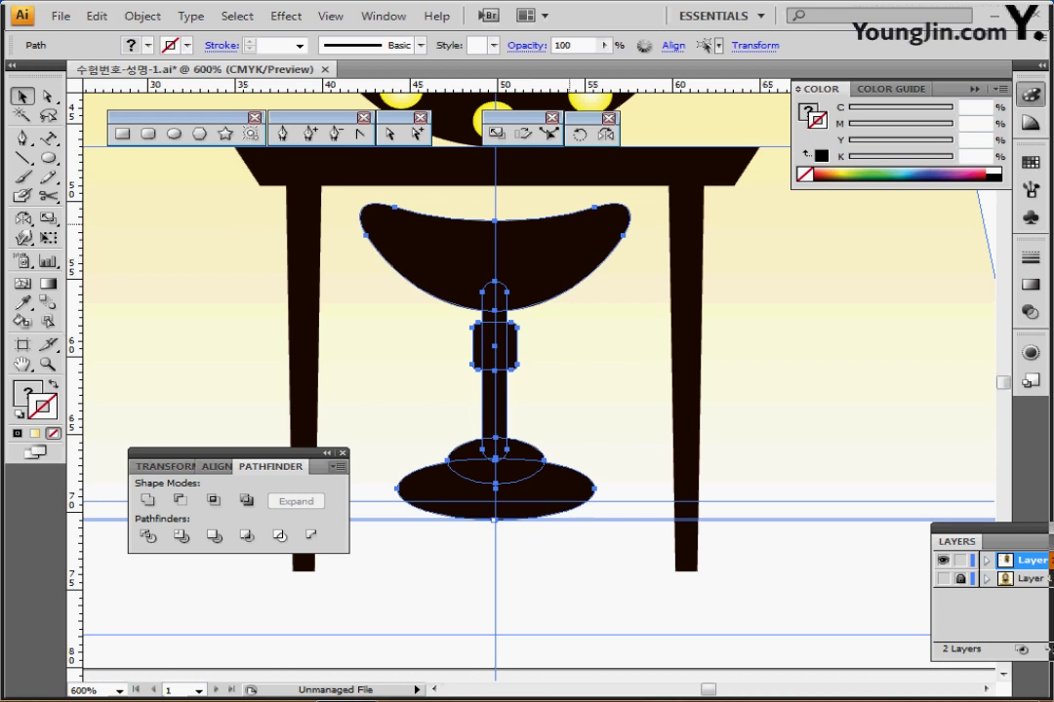
{"action": "left_click", "coordinate": [219, 467]}
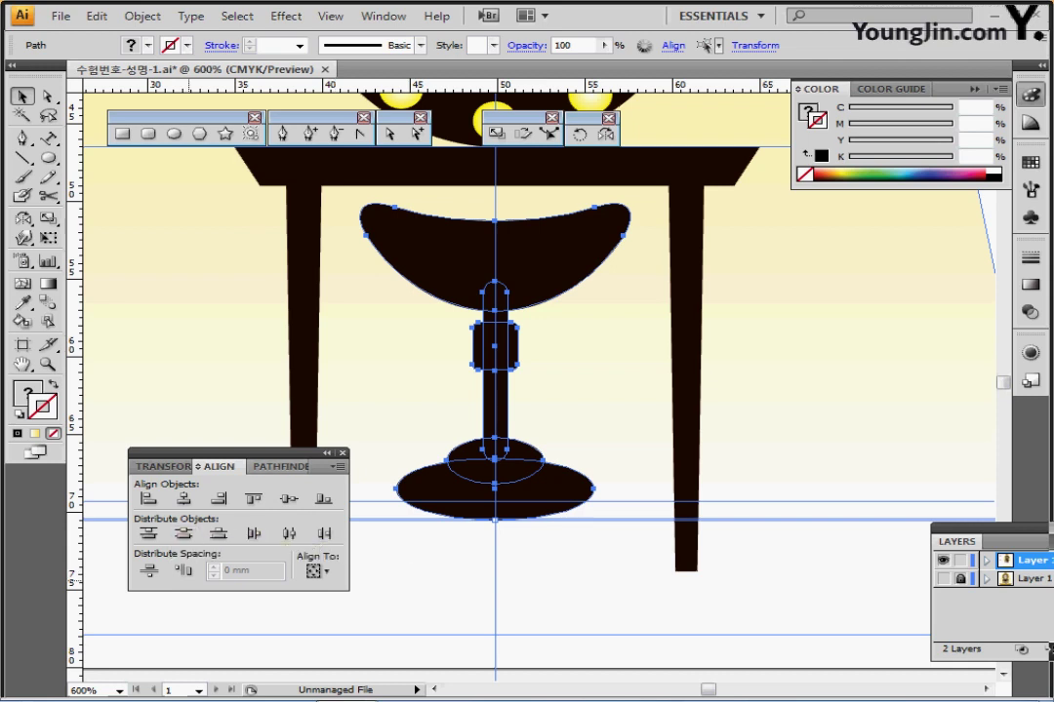
{"action": "left_click", "coordinate": [281, 467]}
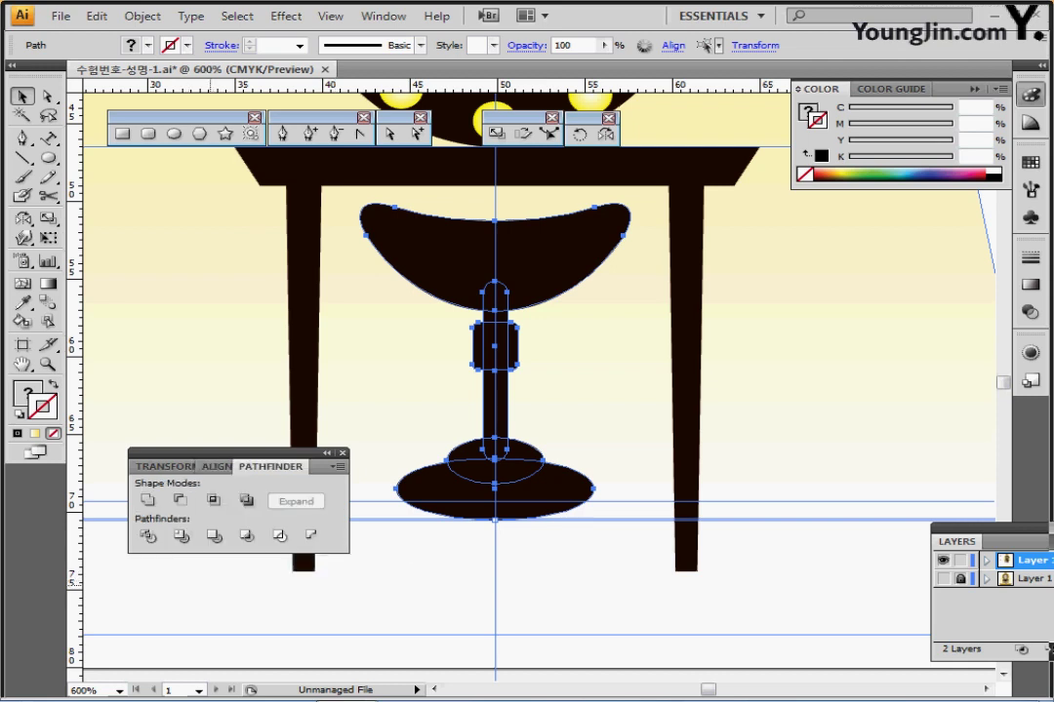
{"action": "left_click", "coordinate": [449, 564]}
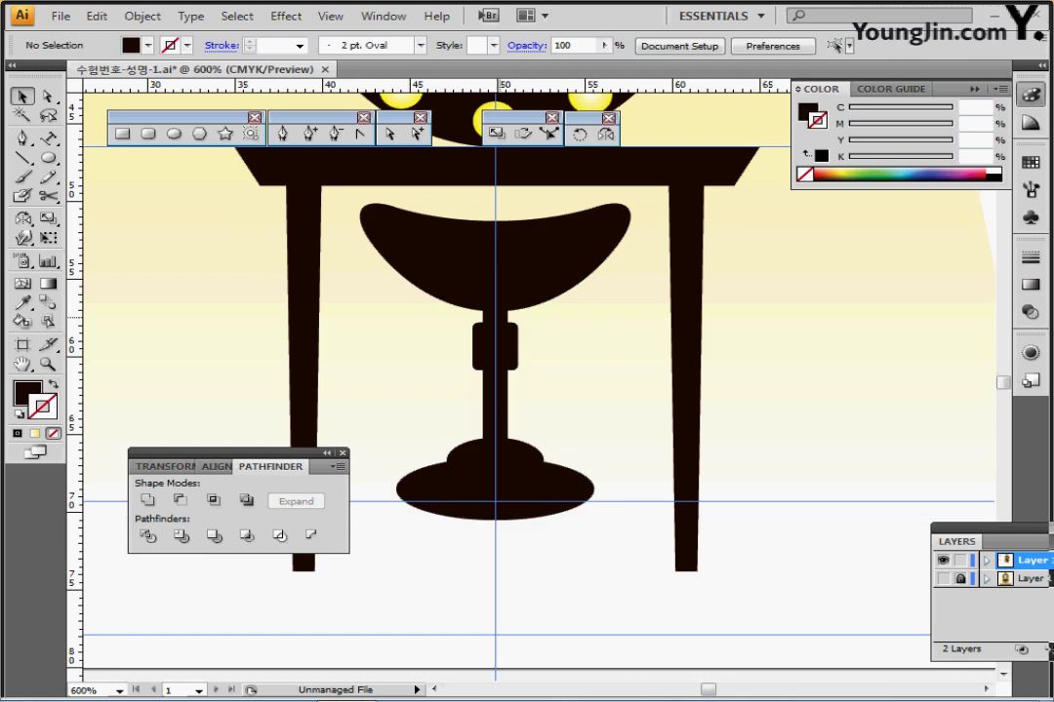
- Using Outline view, select the stem, block and base ellipses without the seat and move them slightly straight down
{"action": "left_click", "coordinate": [499, 319]}
{"action": "key", "text": "ctrl+y"}
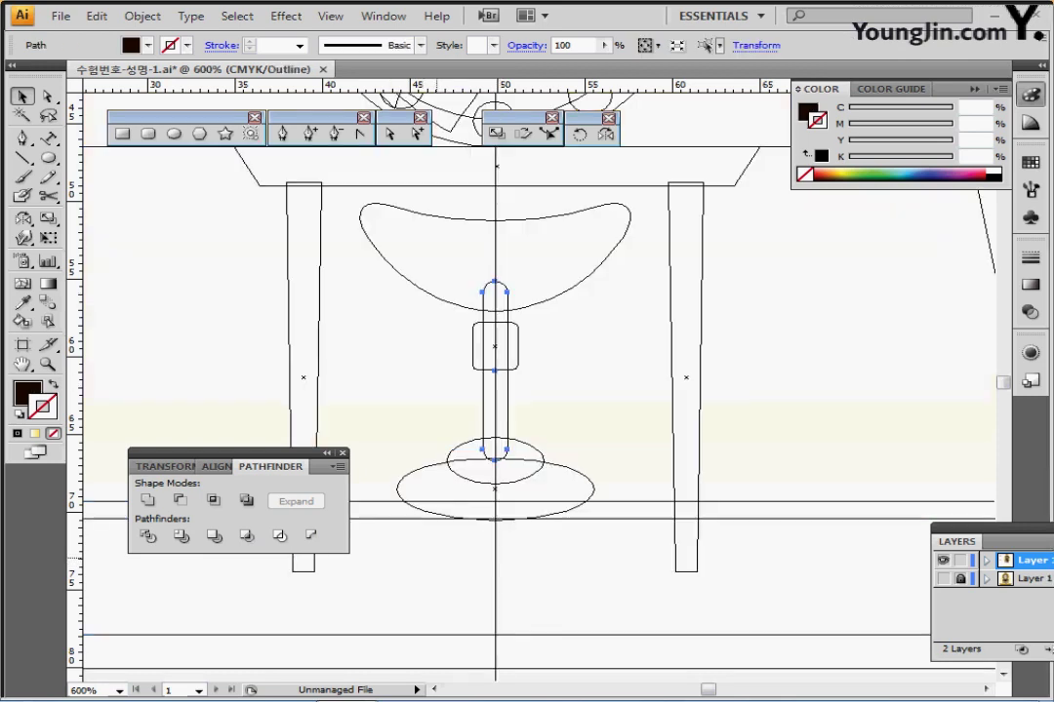
{"action": "left_click_drag", "start_coordinate": [520, 375], "coordinate": [532, 329]}
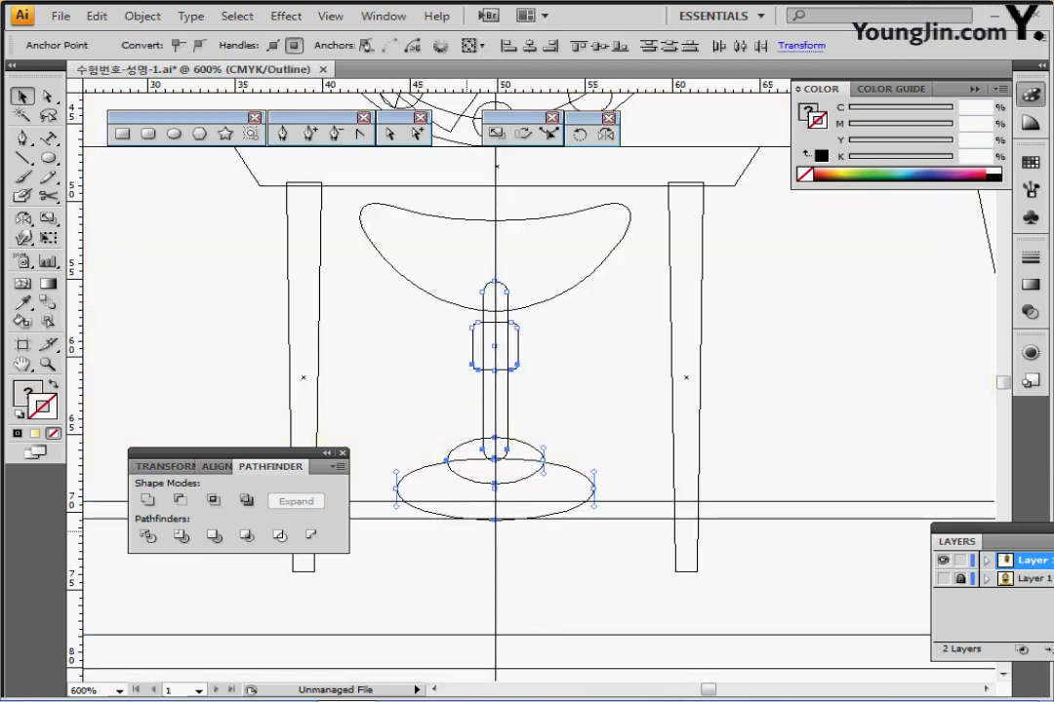
{"action": "left_click_drag", "start_coordinate": [495, 346], "coordinate": [495, 360]}
{"action": "key", "text": "Down"}
{"action": "key", "text": "Down"}
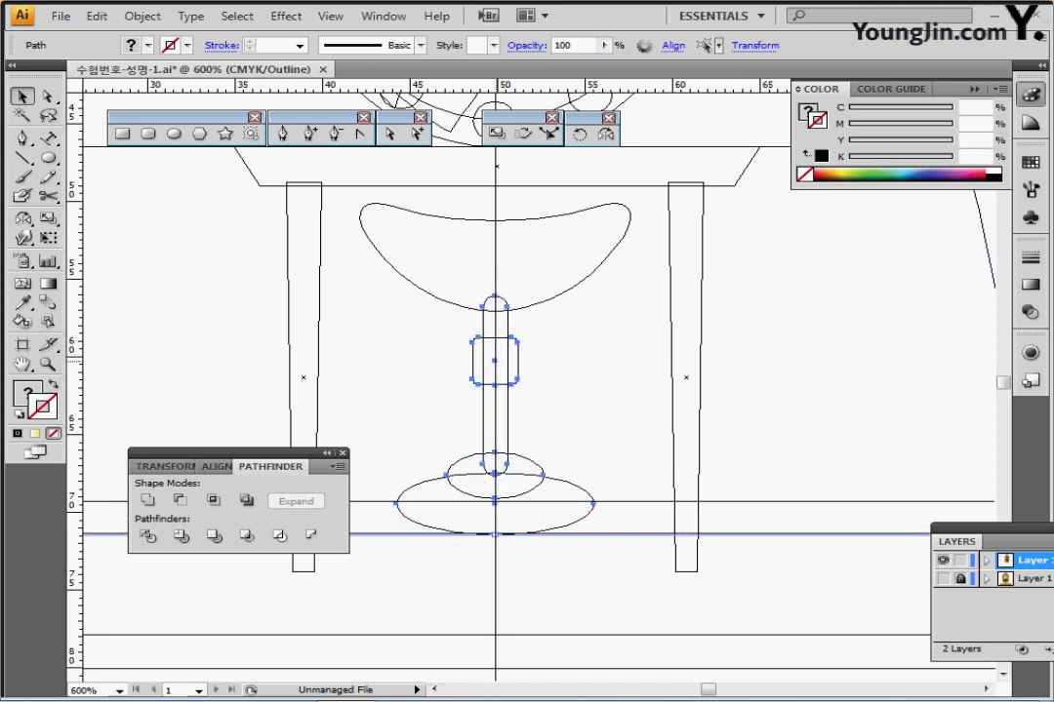
{"action": "key", "text": "ctrl+y"}
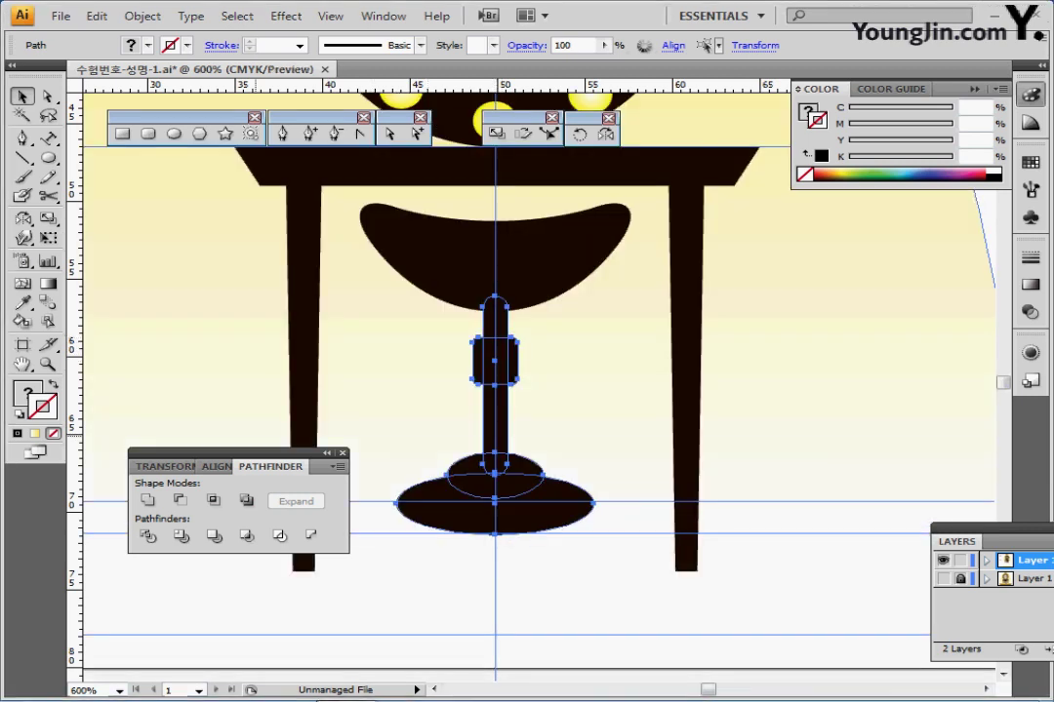
{"action": "left_click", "coordinate": [147, 501]}
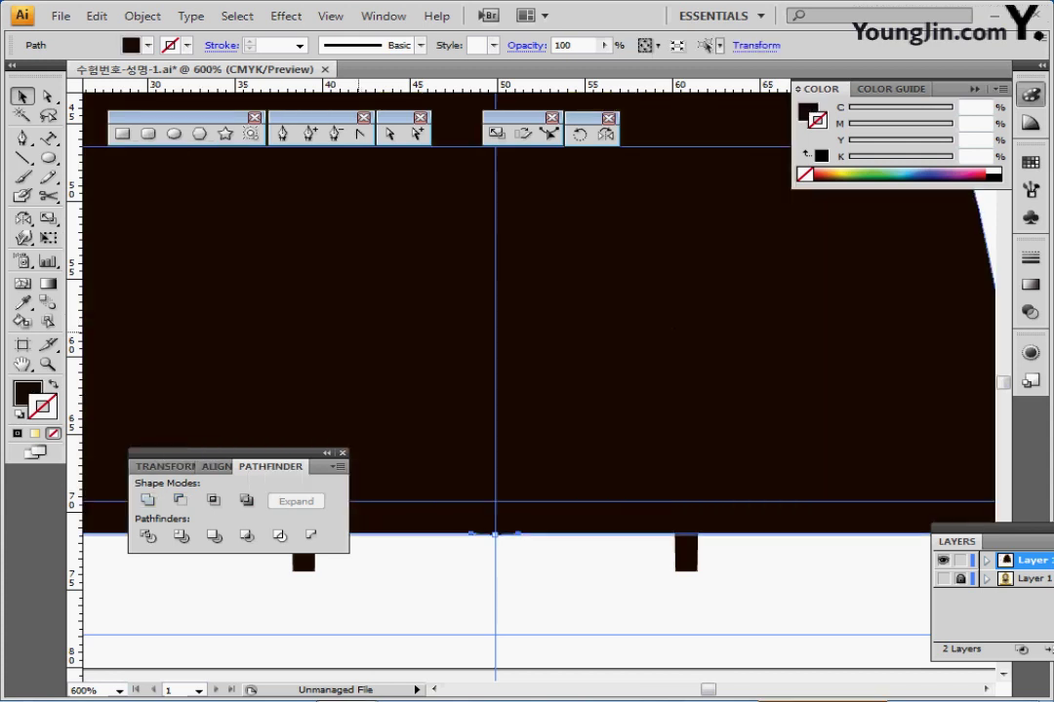
{"action": "key", "text": "ctrl+z"}
{"action": "left_click", "coordinate": [522, 609]}
- Select only the stool's seat, stem, block and base ellipses, unite them into a single shape, and deselect it
{"action": "left_click", "coordinate": [508, 283]}
{"action": "left_click", "coordinate": [504, 335], "text": "shift"}
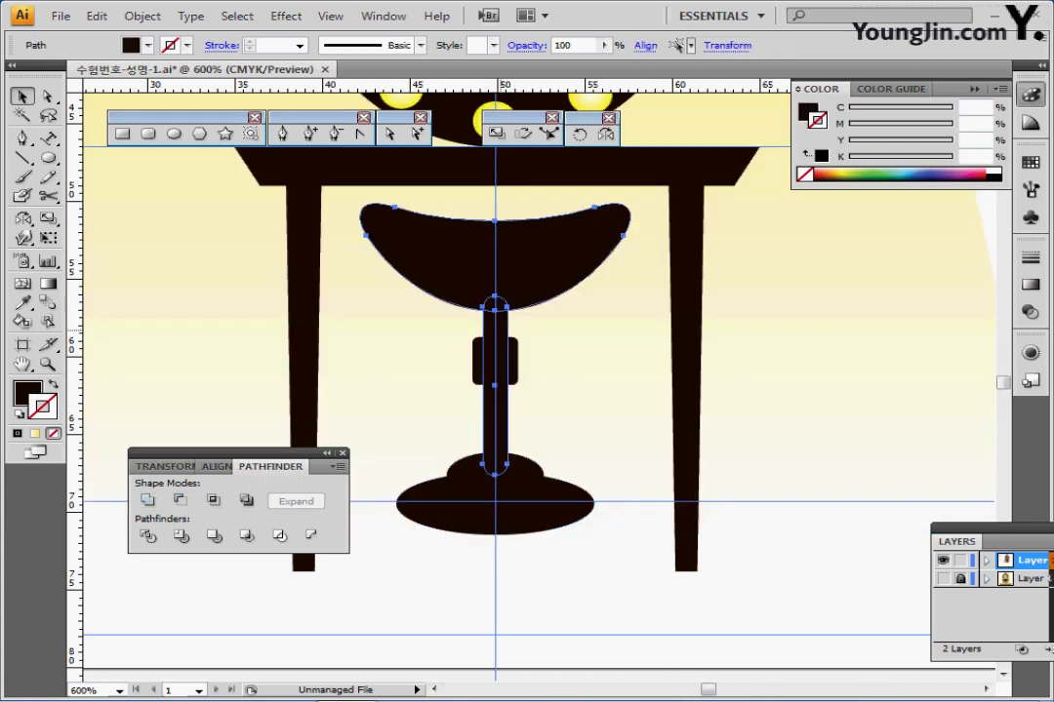
{"action": "key", "text": "ctrl+a"}
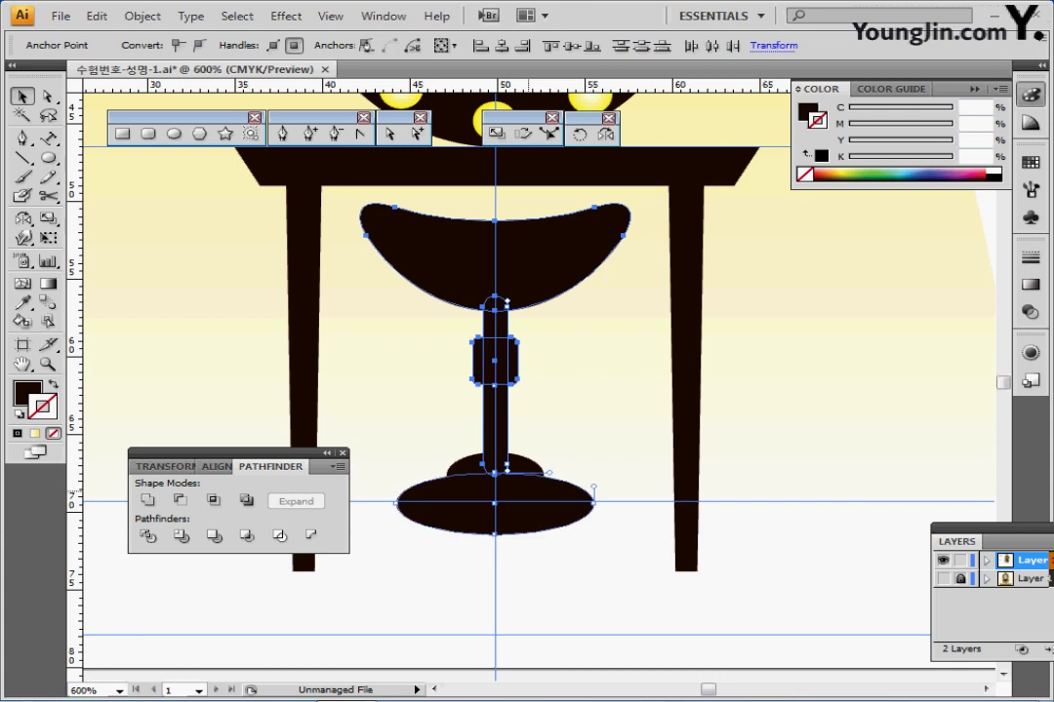
{"action": "left_click", "coordinate": [475, 469], "text": "shift"}
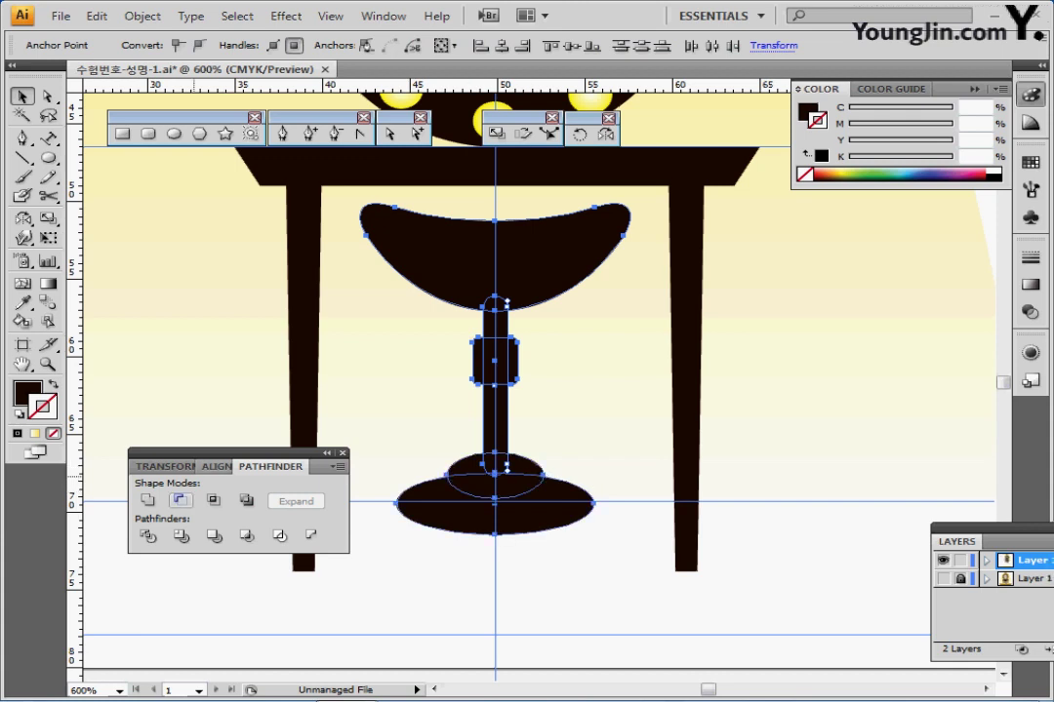
{"action": "left_click", "coordinate": [148, 499]}
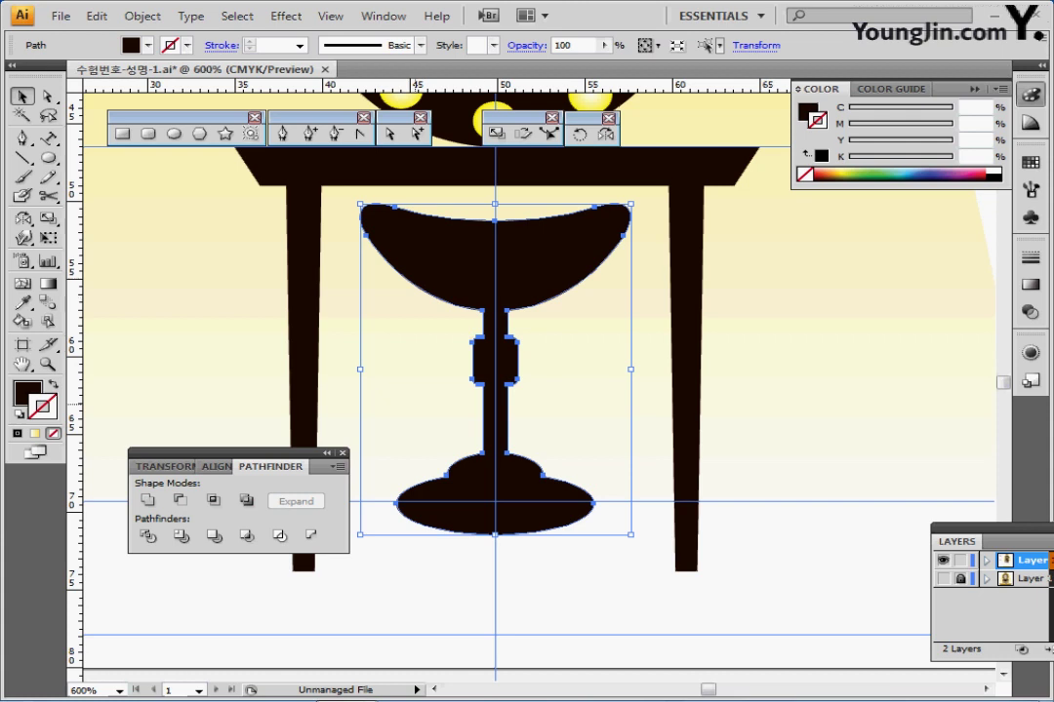
{"action": "key", "text": "ctrl+shift+b"}
{"action": "key", "text": "ctrl+minus"}
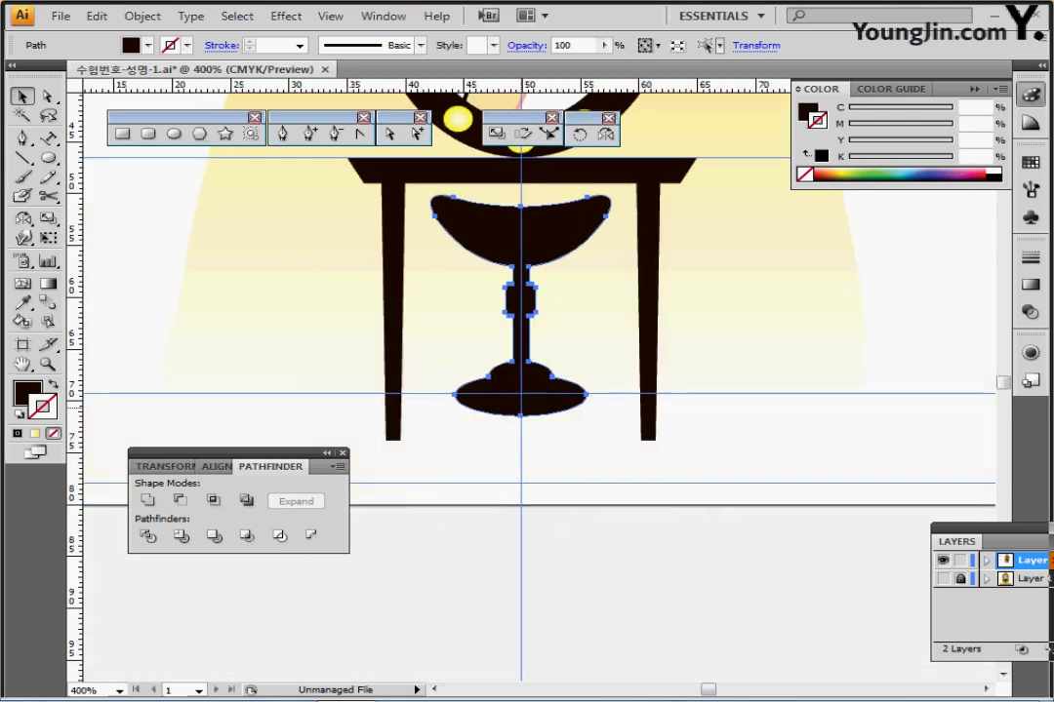
{"action": "key", "text": "ctrl+minus"}
{"action": "key", "text": "ctrl+shift+b"}
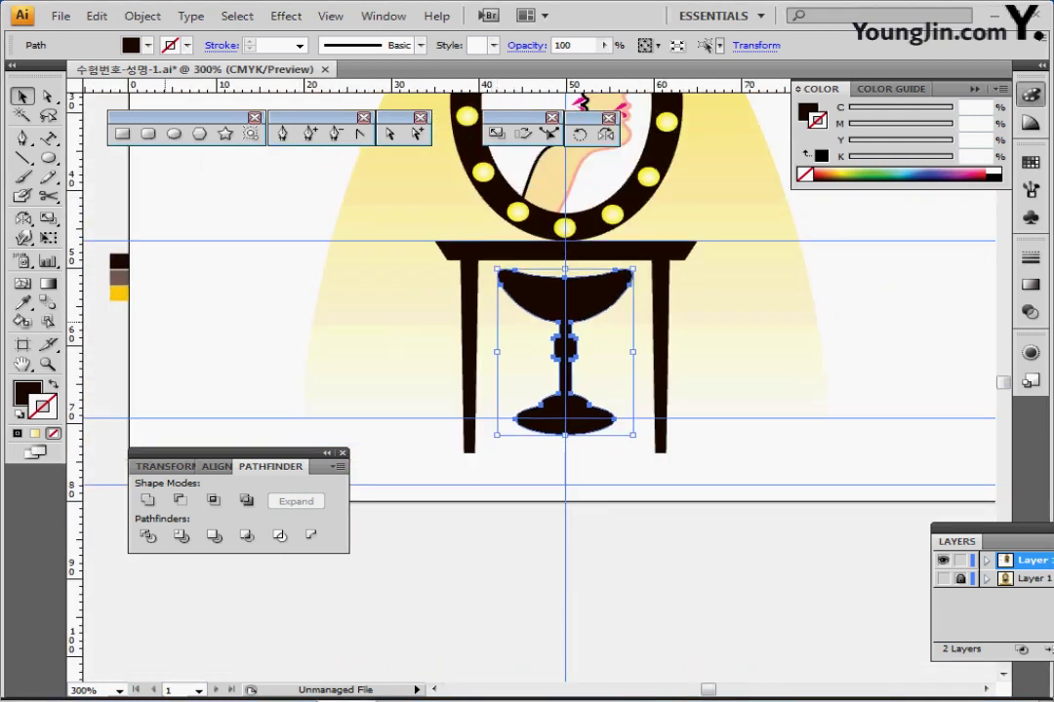
{"action": "key", "text": "ctrl+shift+a"}
- Set the current fill to the brown of the middle swatch beside the artboard, leaving nothing selected
{"action": "left_click", "coordinate": [119, 280]}
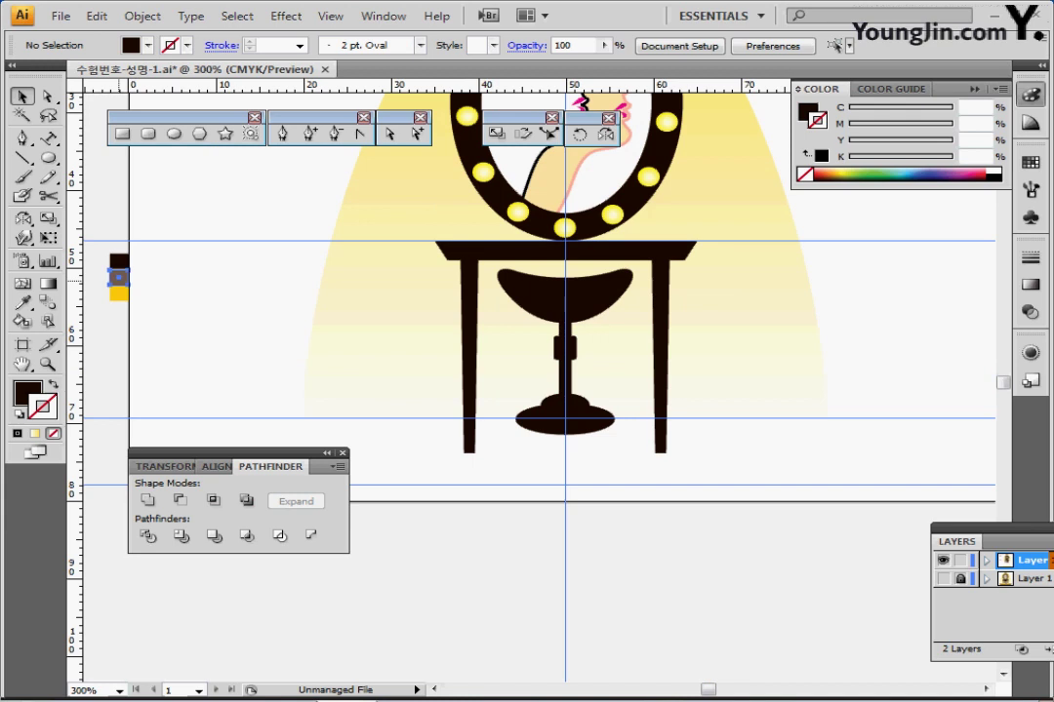
{"action": "left_click", "coordinate": [119, 349]}
{"action": "key", "text": "ctrl+plus"}
{"action": "scroll", "coordinate": [539, 387], "scroll_direction": "down", "scroll_amount": 2}
{"action": "left_click_drag", "start_coordinate": [538, 422], "coordinate": [516, 442]}
- Draw a small-cornered brown rounded rectangle about 60 mm wide and 10 mm high over the table's feet, ending on the lowest guide
{"action": "left_click", "coordinate": [148, 134]}
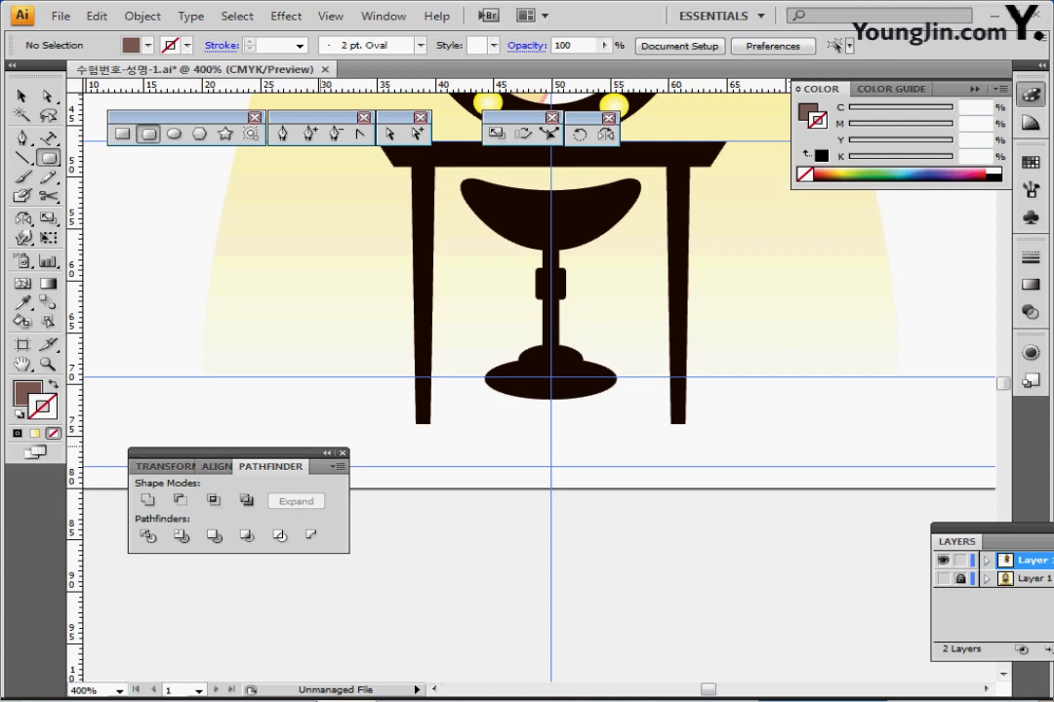
{"action": "left_click_drag", "start_coordinate": [293, 454], "coordinate": [293, 567]}
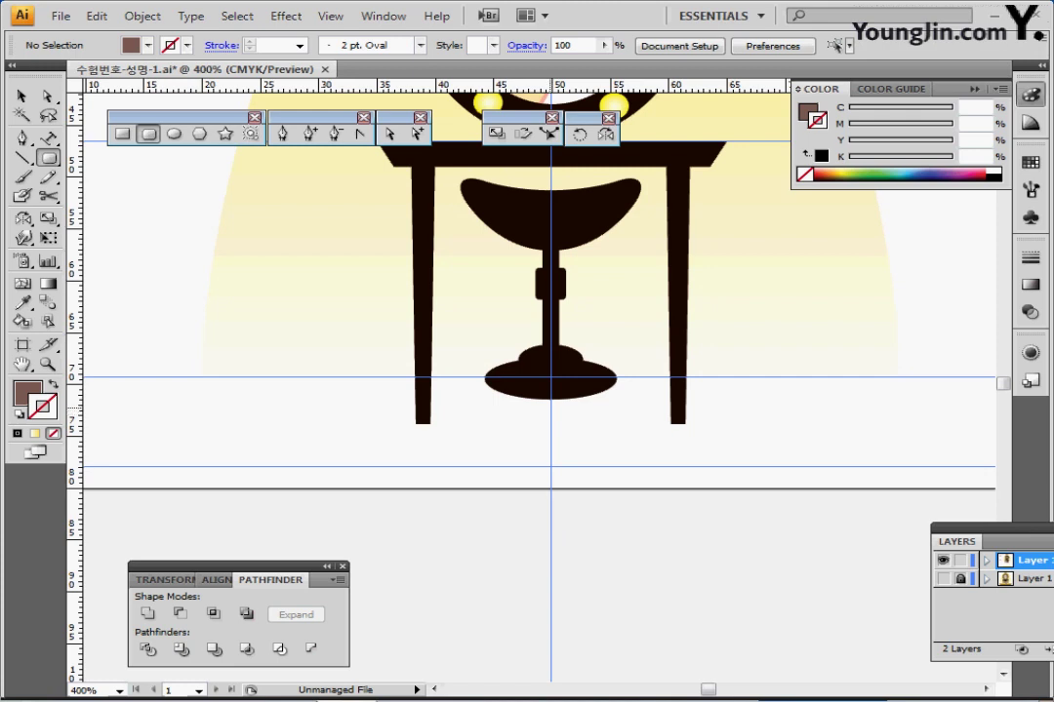
{"action": "left_click", "coordinate": [551, 407]}
{"action": "key", "text": "Escape"}
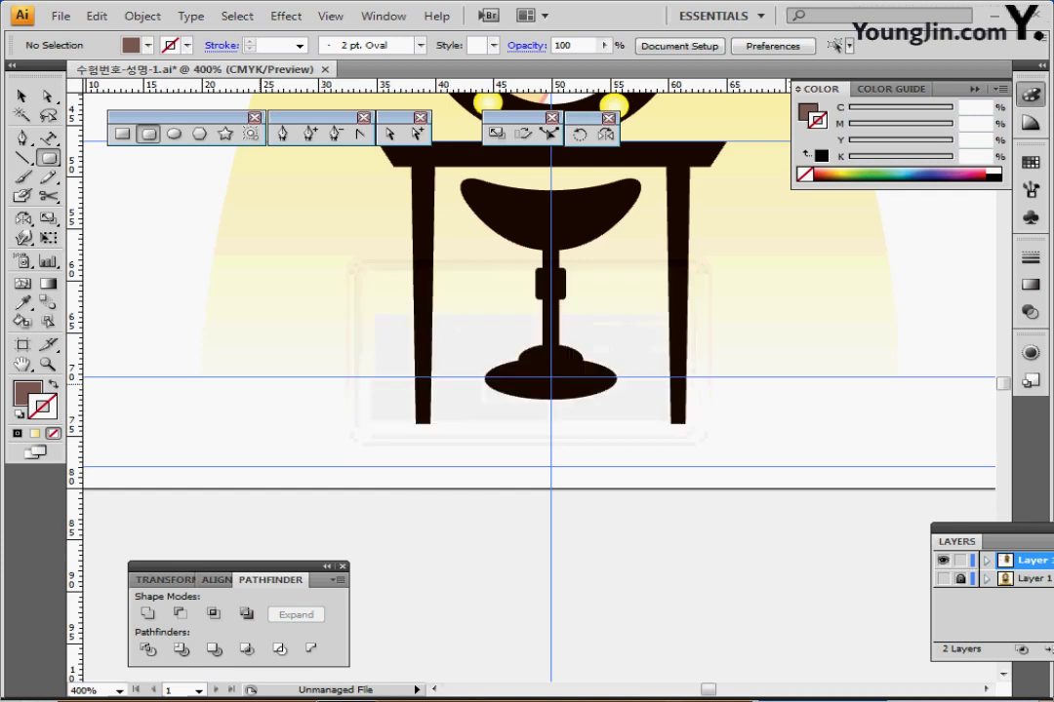
{"action": "left_click_drag", "start_coordinate": [202, 354], "coordinate": [897, 466]}
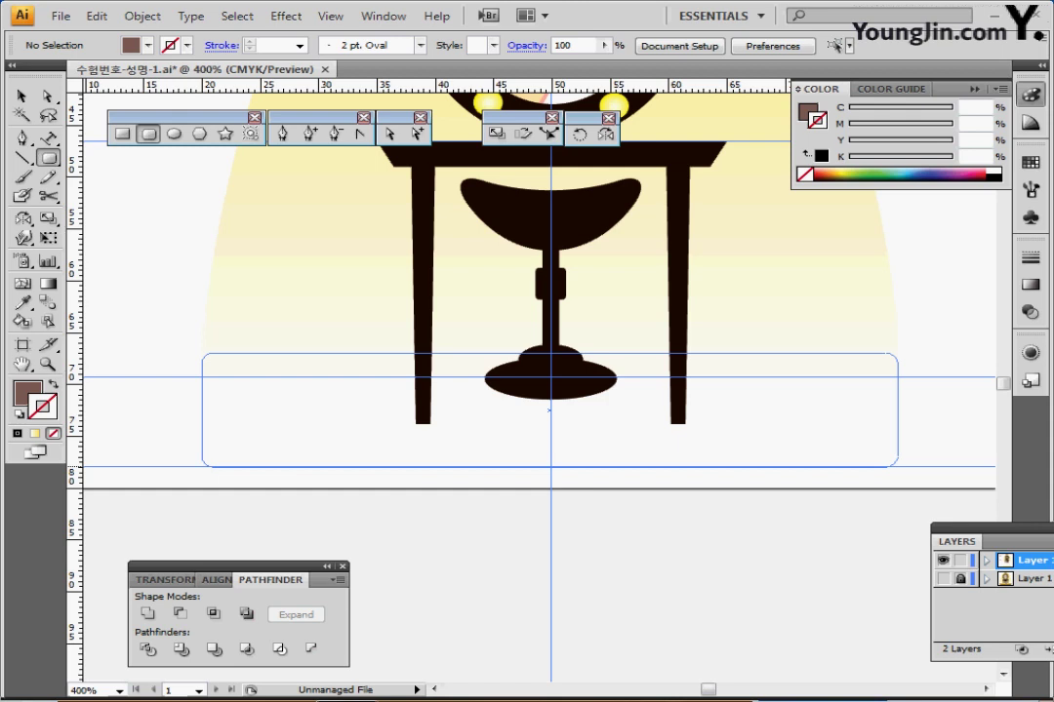
{"action": "key", "text": "Up"}
{"action": "key", "text": "Up"}
{"action": "left_click_drag", "start_coordinate": [898, 466], "coordinate": [897, 466]}
{"action": "key", "text": "Down"}
{"action": "key", "text": "Down"}
{"action": "key", "text": "Down"}
{"action": "left_click_drag", "start_coordinate": [897, 466], "coordinate": [898, 467]}
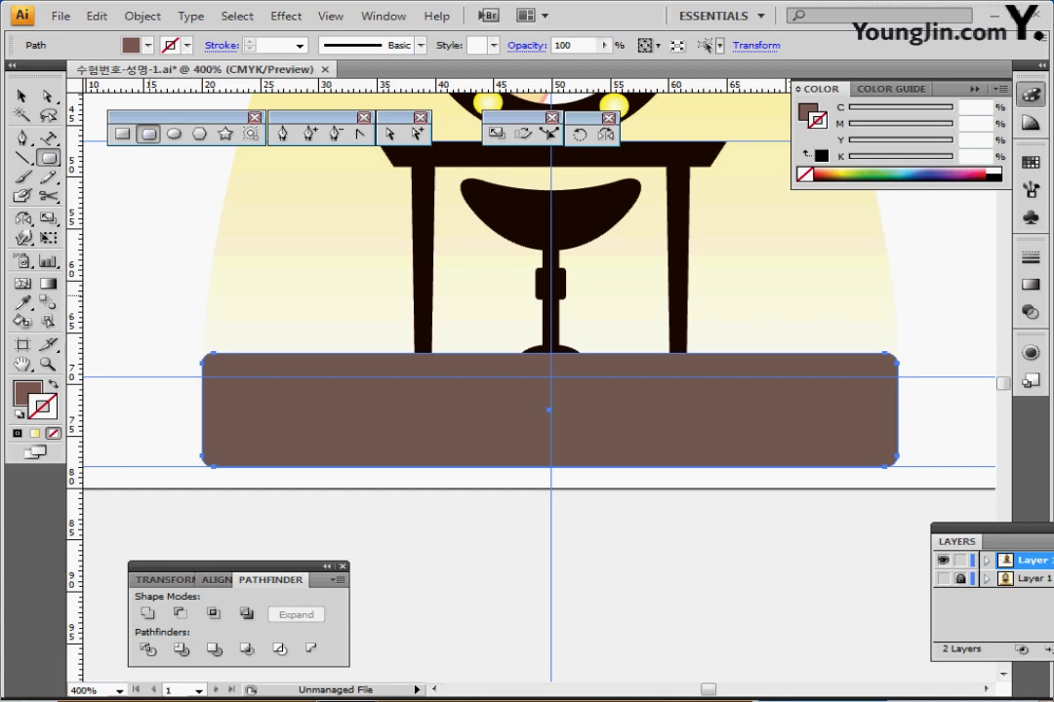
- Draw a wider rounded rectangle down to the upper floor guide, subtract it from the brown bar to square its top, and deselect
{"action": "left_click_drag", "start_coordinate": [114, 283], "coordinate": [945, 376]}
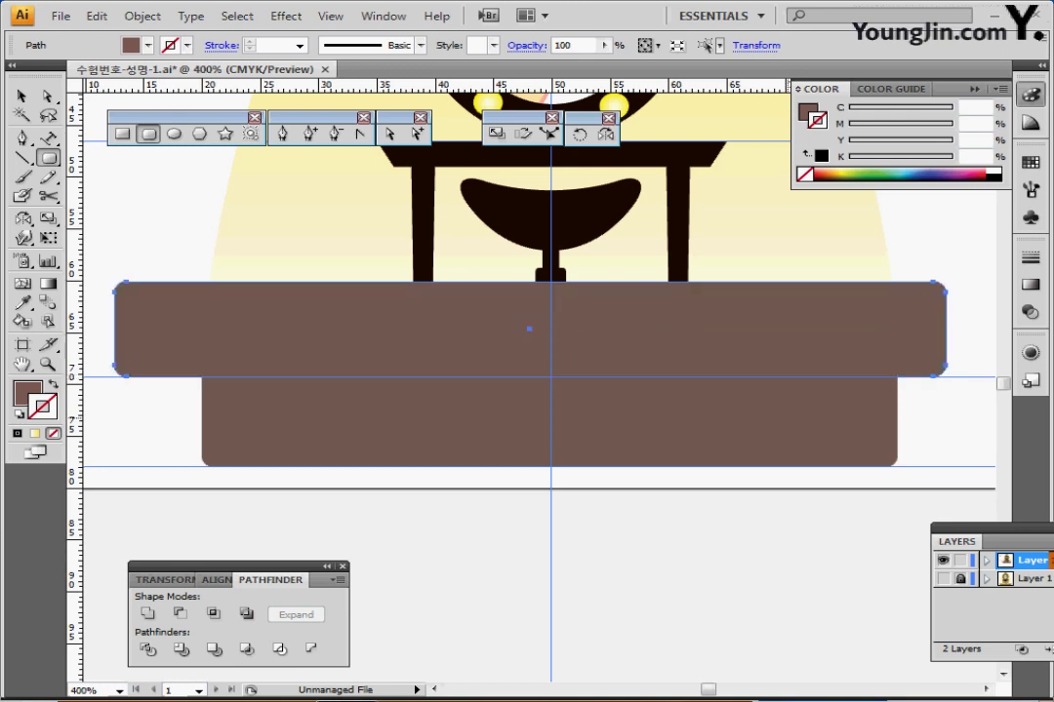
{"action": "left_click", "coordinate": [683, 419], "text": "ctrl+shift"}
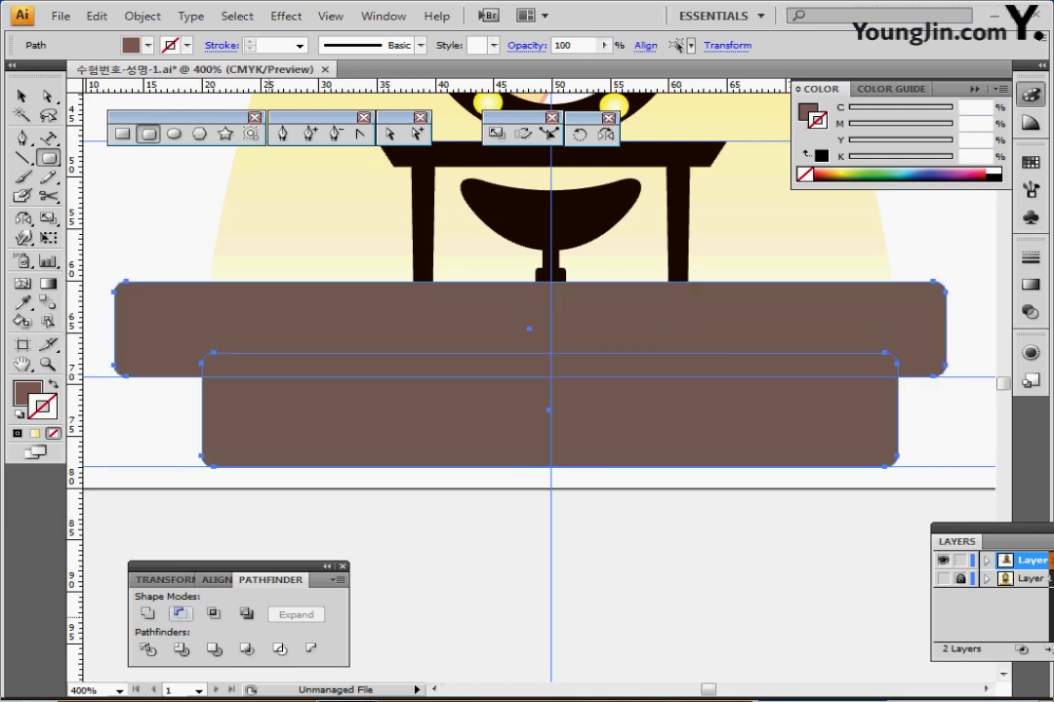
{"action": "left_click", "coordinate": [180, 613]}
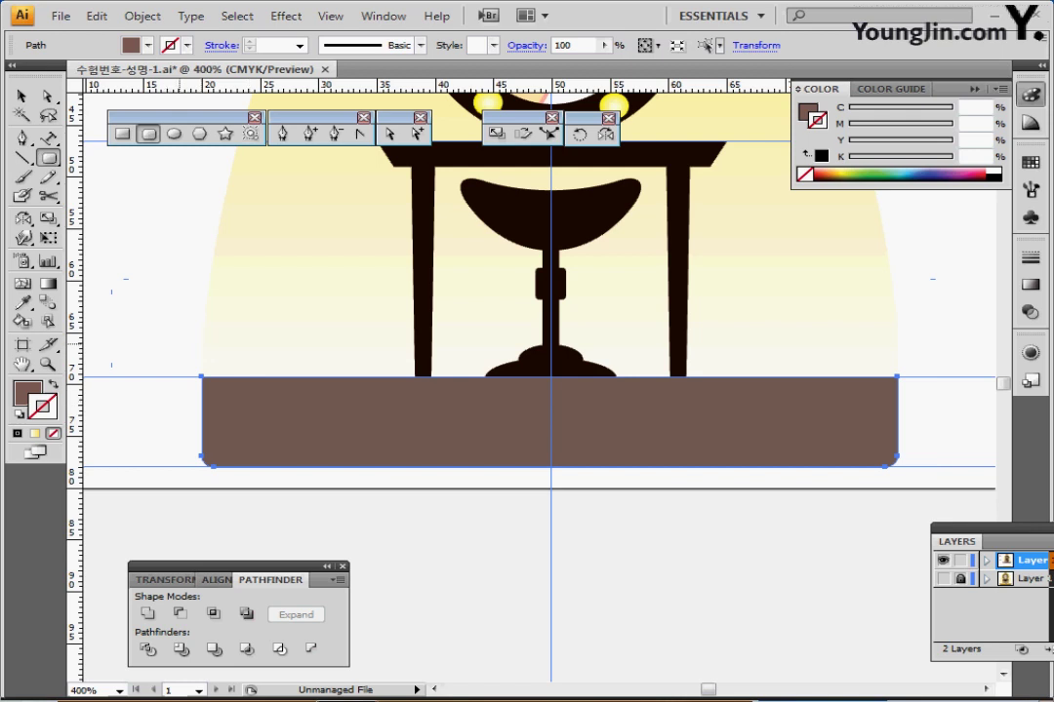
{"action": "key", "text": "ctrl+shift+a"}
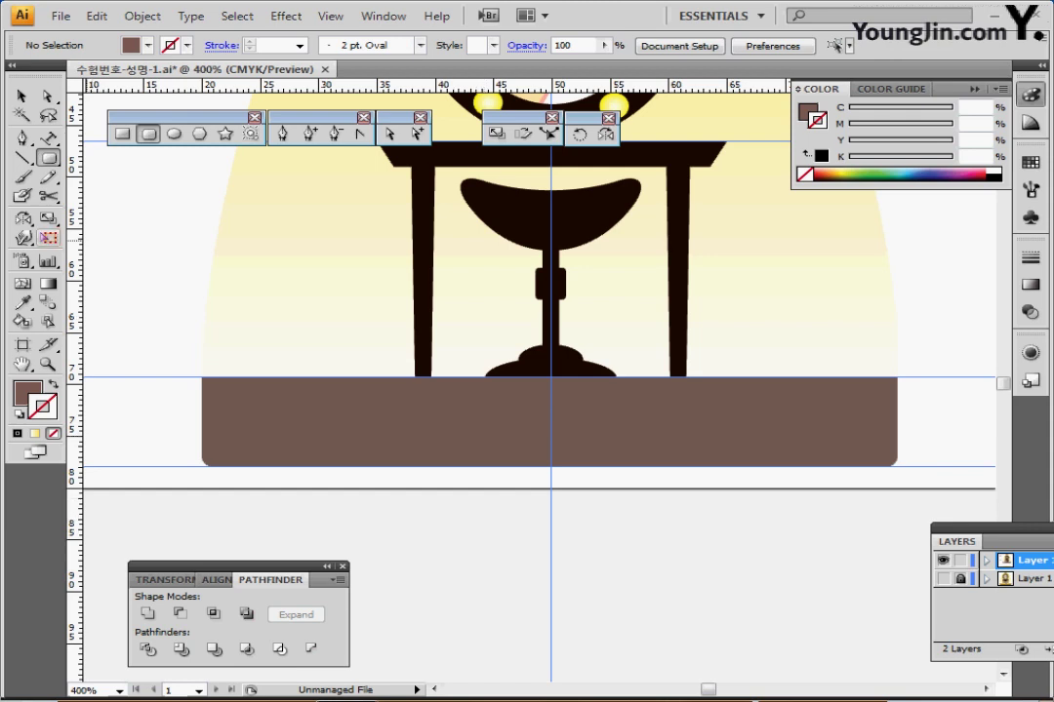
- Add the yellow text HIGHLIGHT MAKEUP in Times New Roman Regular, 14 pt, and move it onto the brown bar
{"action": "left_click", "coordinate": [49, 139]}
{"action": "left_click_drag", "start_coordinate": [46, 138], "coordinate": [107, 143]}
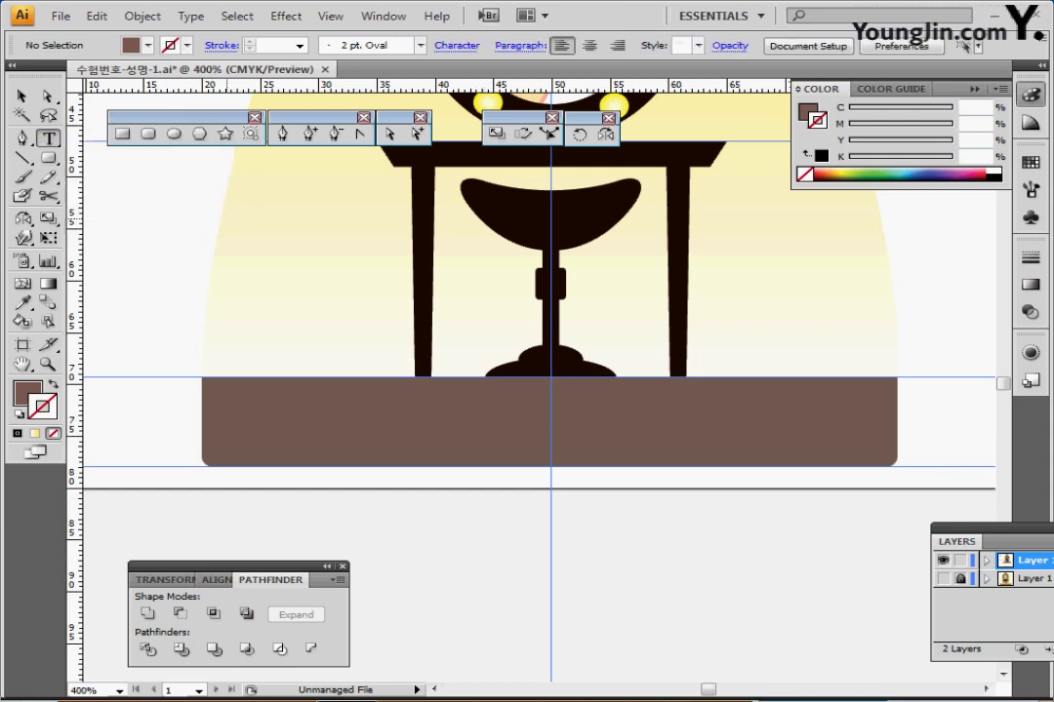
{"action": "key", "text": "ctrl+minus"}
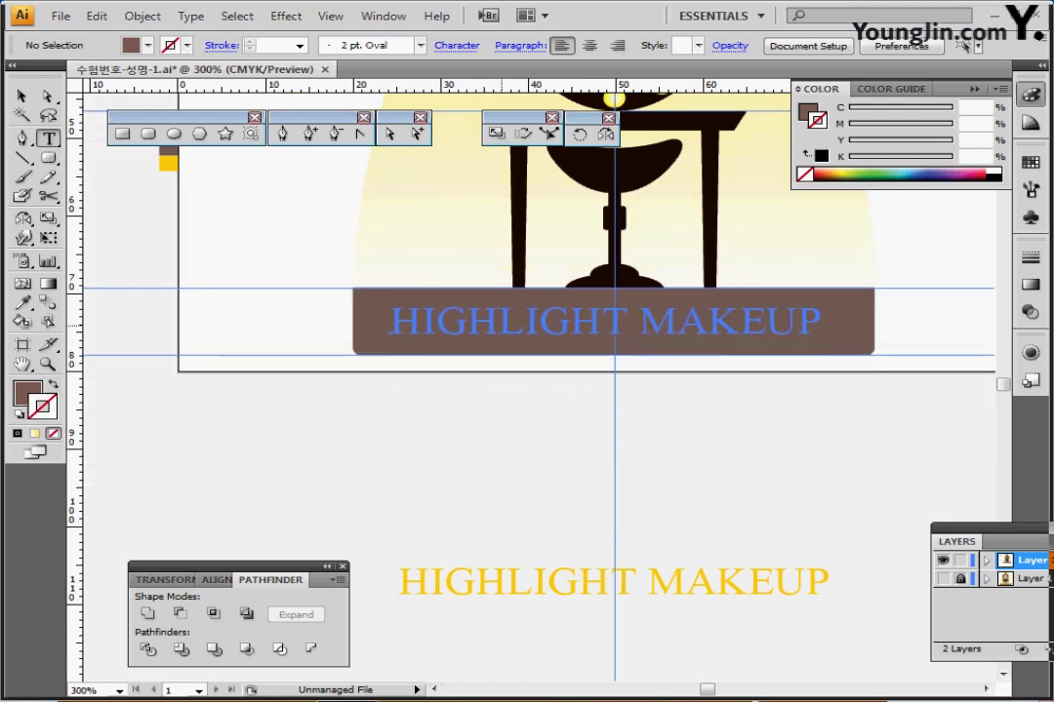
{"action": "left_click_drag", "start_coordinate": [390, 302], "coordinate": [822, 346]}
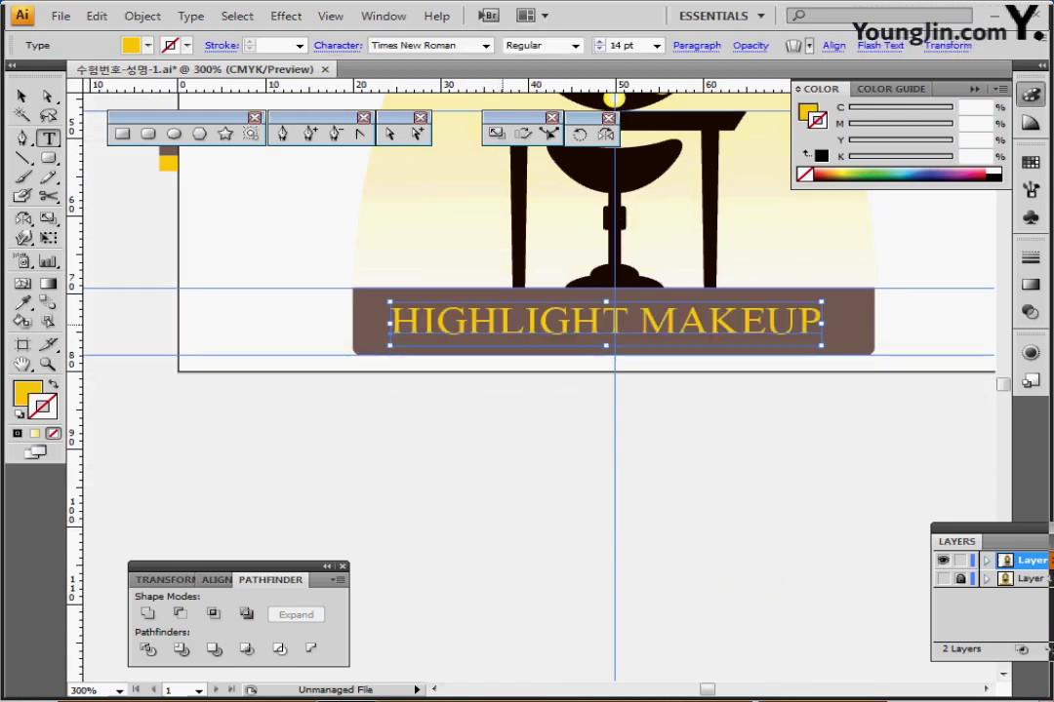
- Nudge the HIGHLIGHT MAKEUP text sideways until it is centred on the vertical guide
{"action": "left_click_drag", "start_coordinate": [507, 392], "coordinate": [421, 486]}
{"action": "key", "text": "ctrl+plus"}
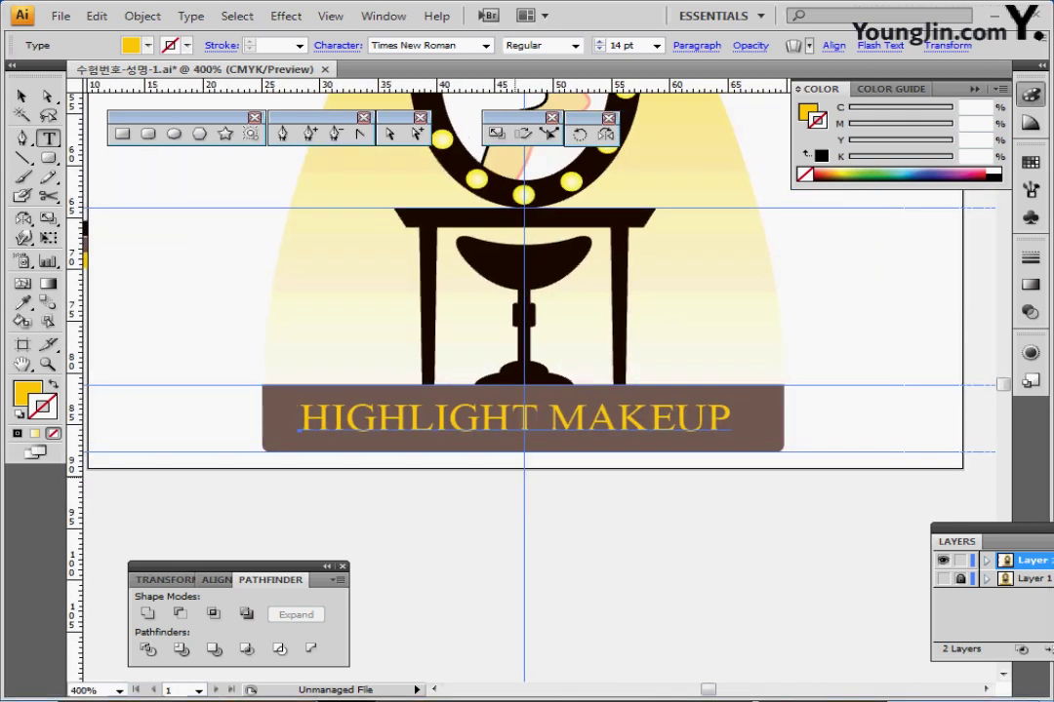
{"action": "key", "text": "Right"}
{"action": "key", "text": "Right"}
{"action": "key", "text": "Right"}
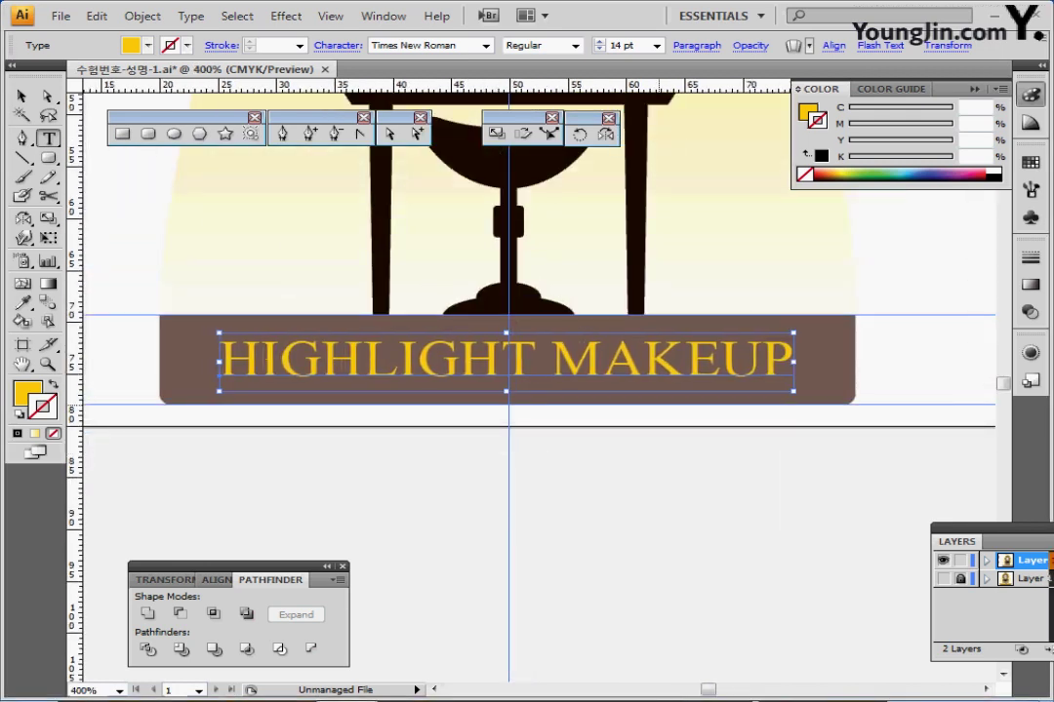
{"action": "key", "text": "Left"}
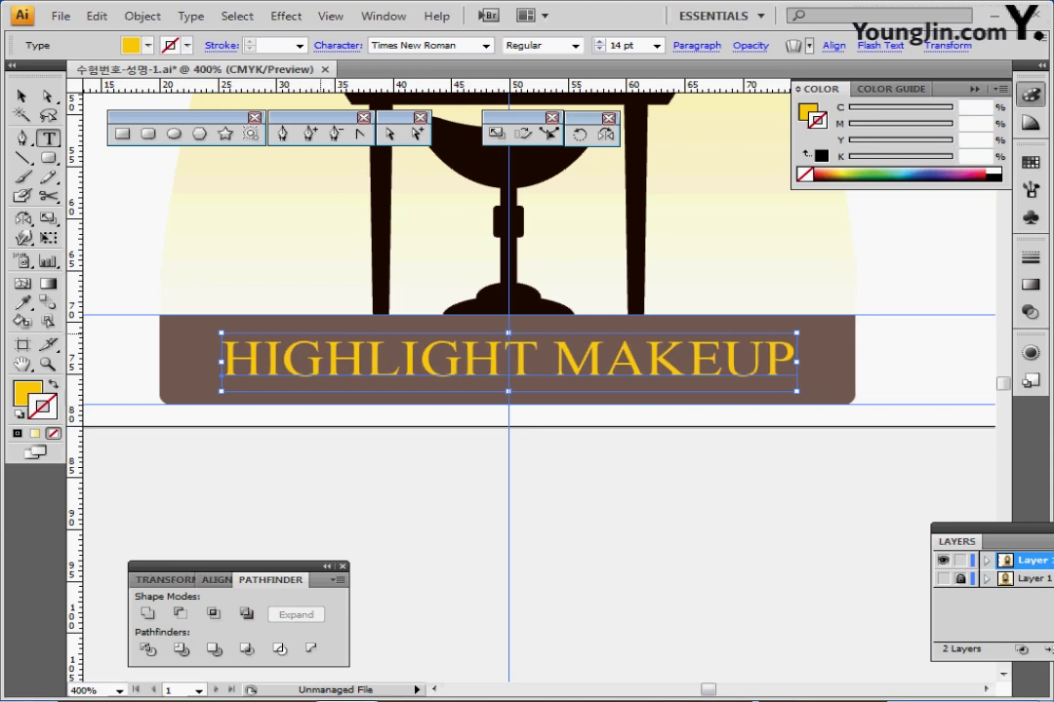
- Hide the guides and show the whole artboard to review the illustration
{"action": "key", "text": "g"}
{"action": "key", "text": "ctrl+0"}
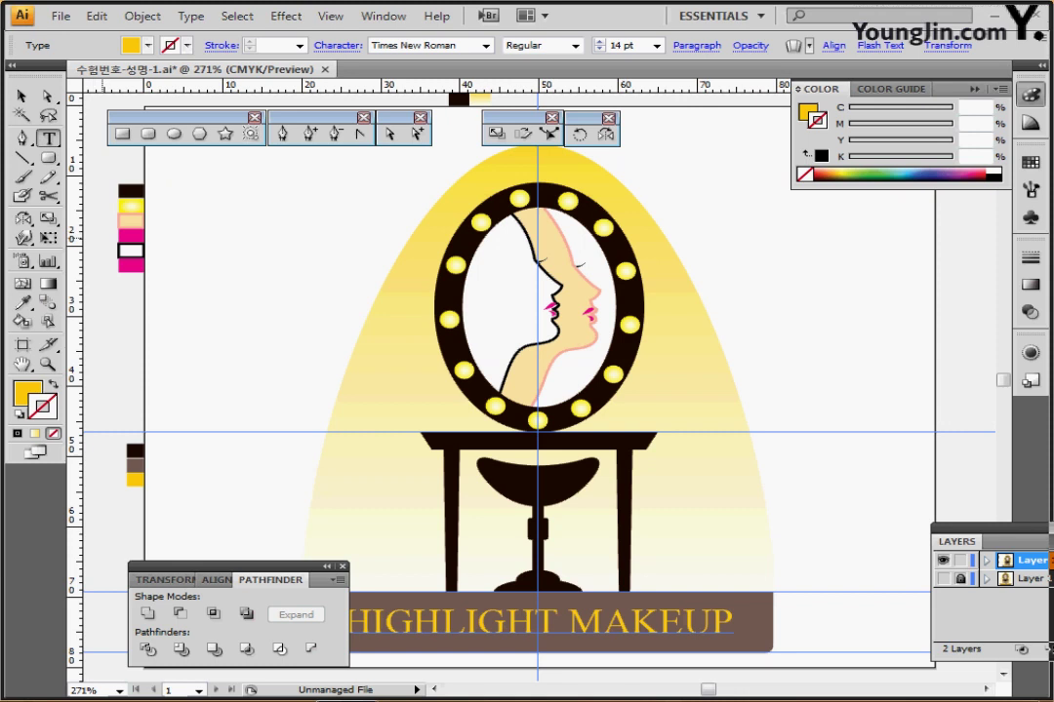
{"action": "key", "text": "ctrl+semicolon"}
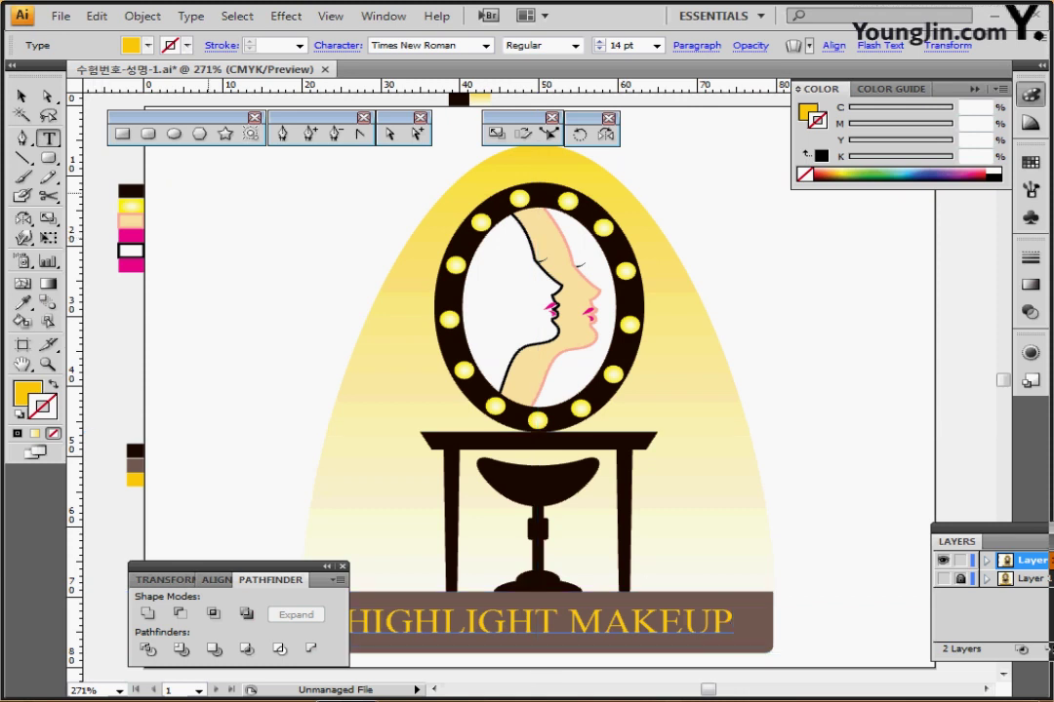
{"action": "left_click_drag", "start_coordinate": [537, 304], "coordinate": [496, 269]}
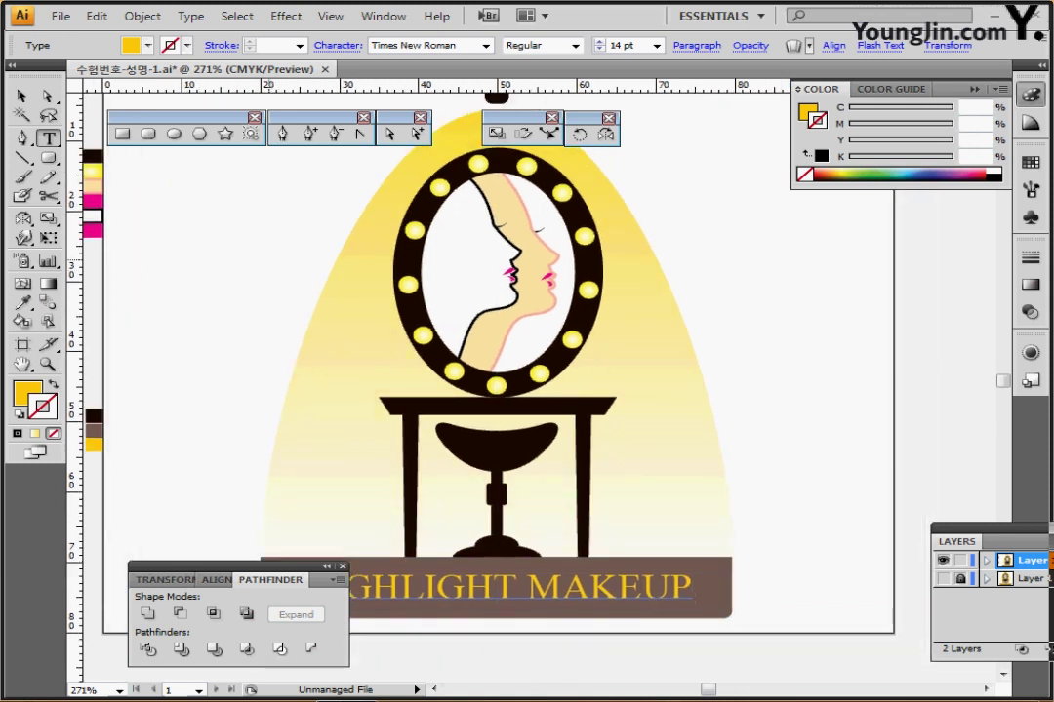